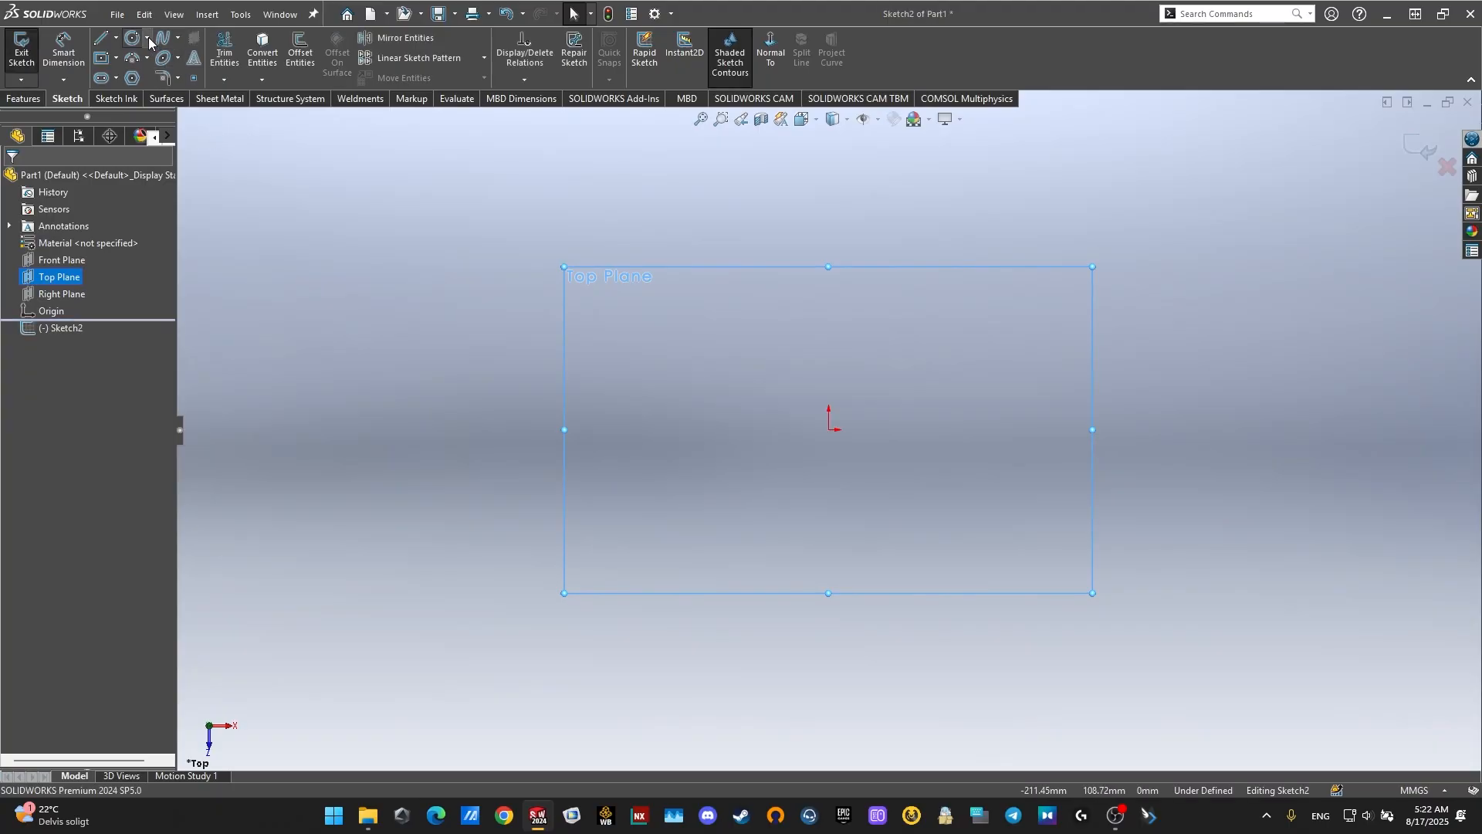
Step: Sketch a circle with a radius of about 65 mm centred on the origin of the Top Plane sketch
left_click(132, 38)
left_click(828, 429)
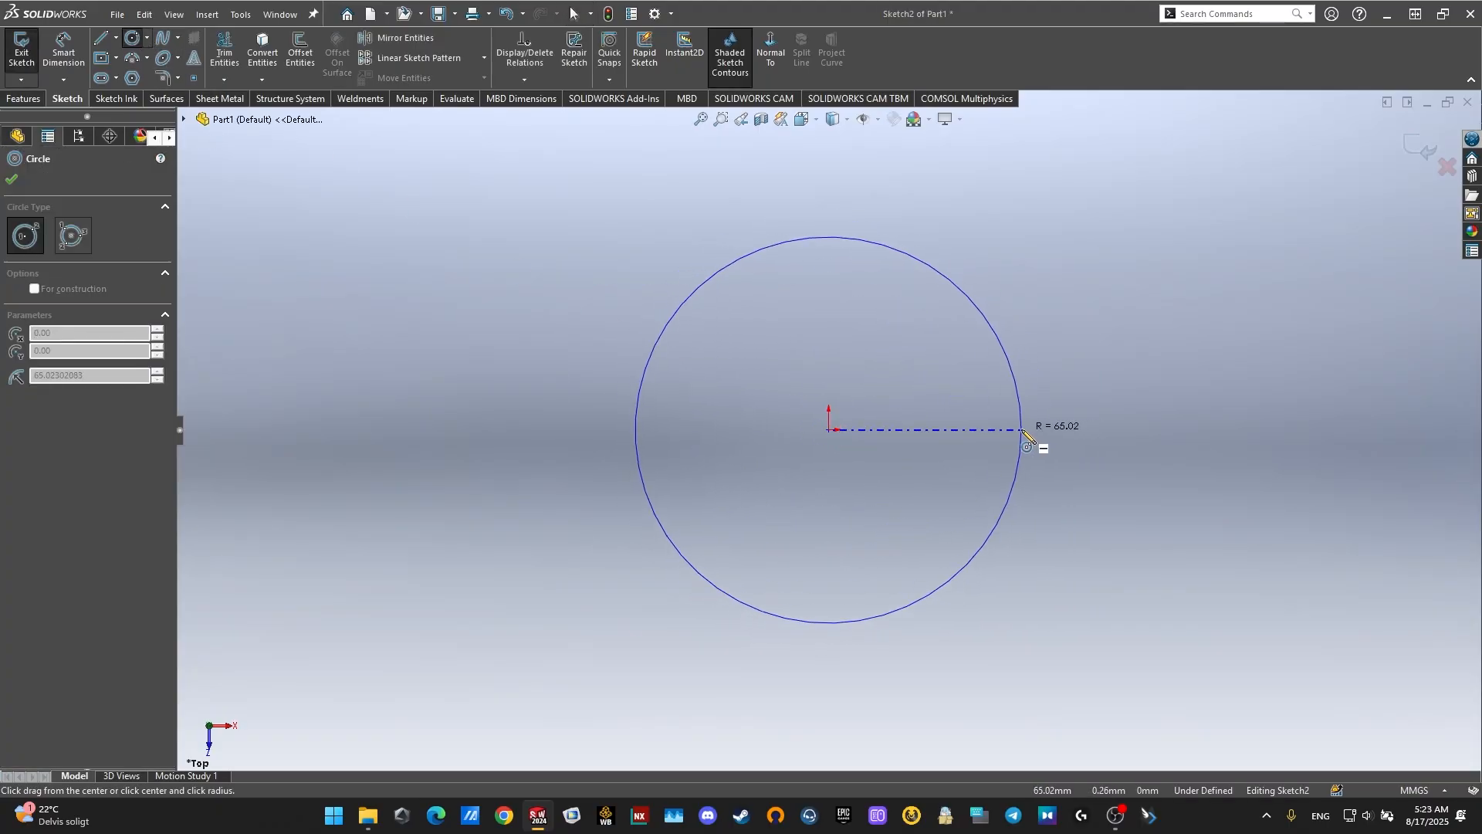
left_click(1024, 432)
key("Escape")
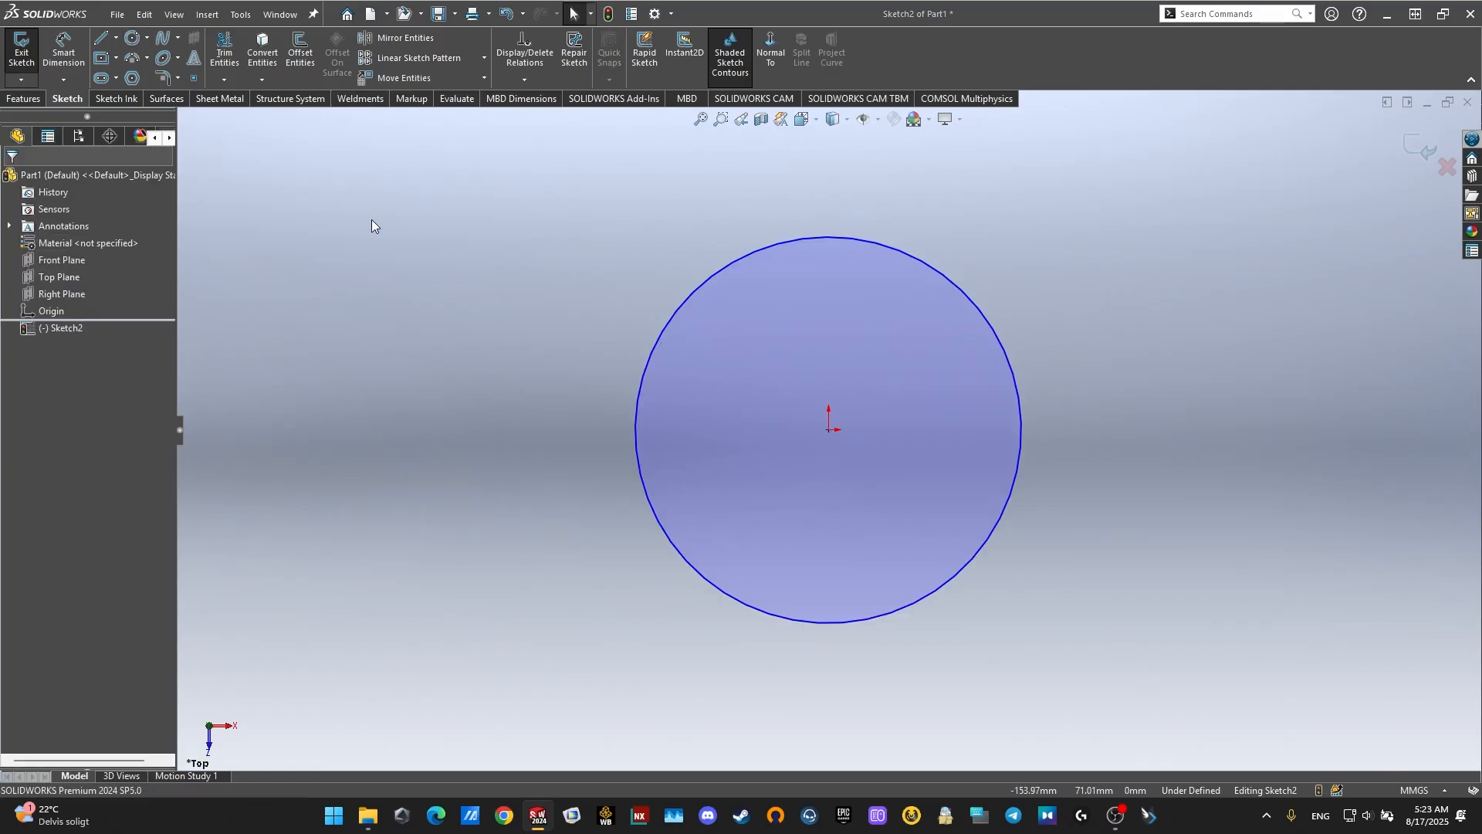
Step: Dimension the circle's diameter and set it to 70 mm
left_click(77, 44)
left_click(639, 414)
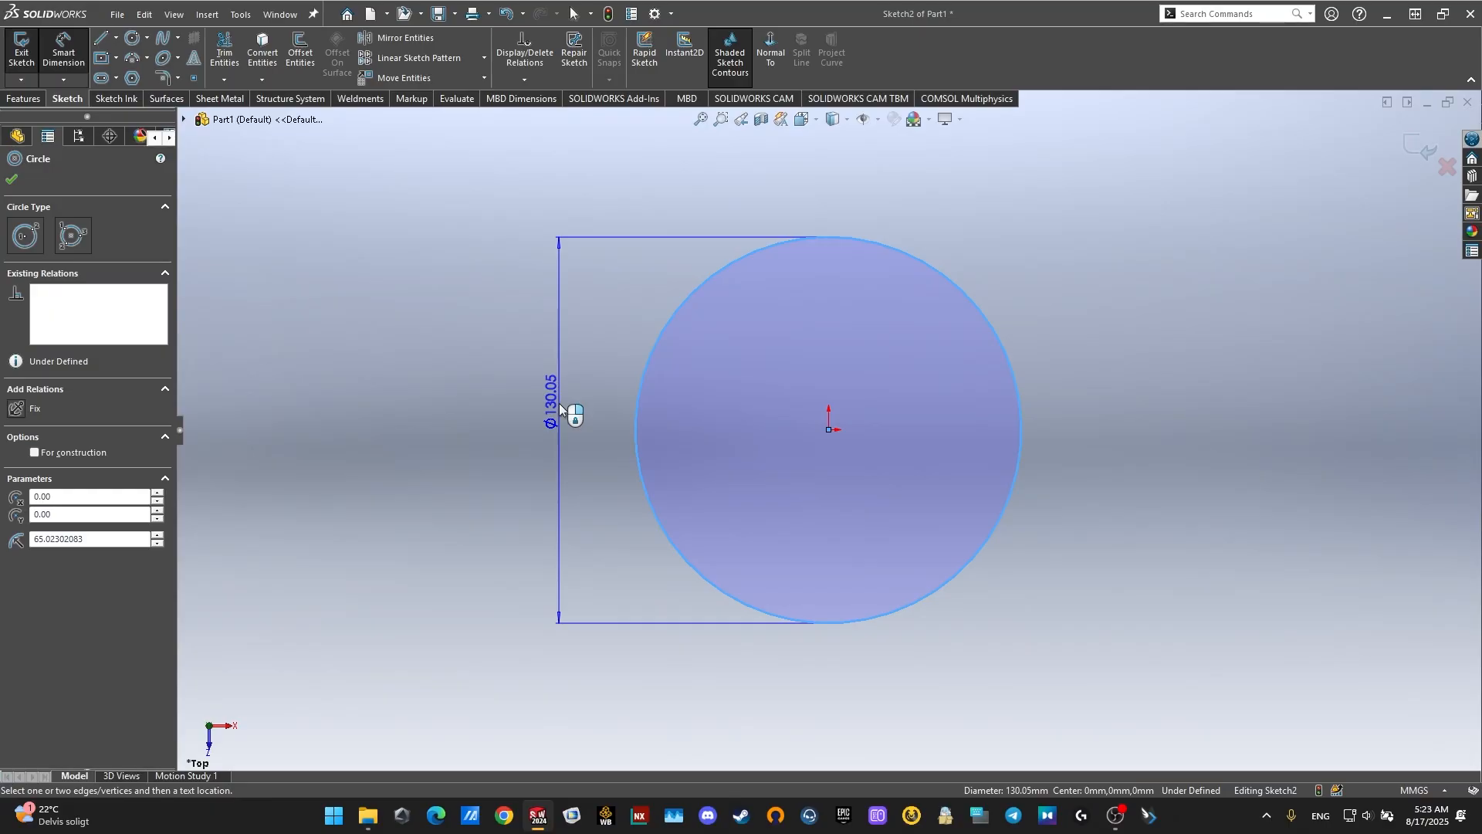
left_click(560, 407)
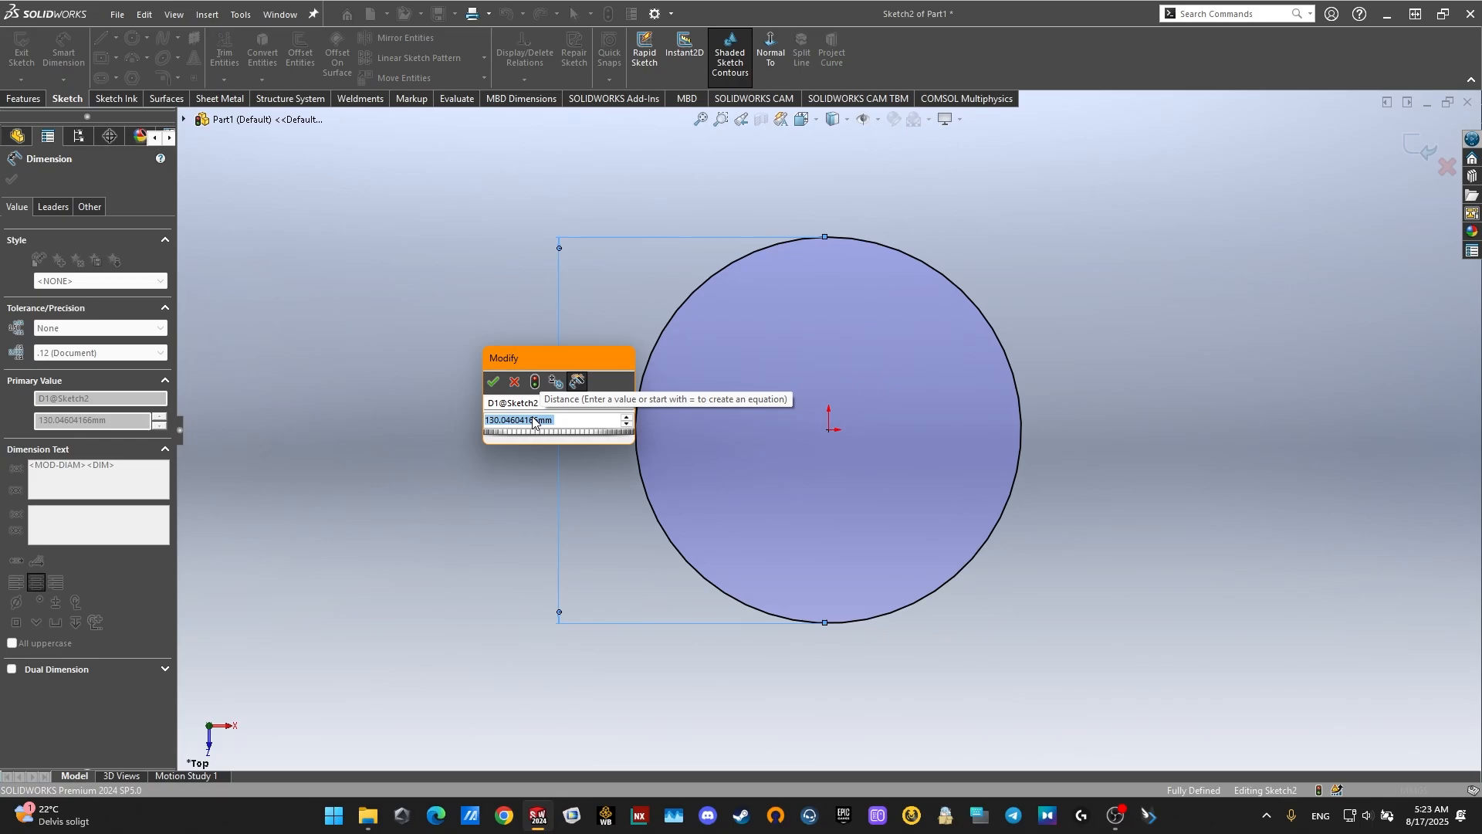
type("70")
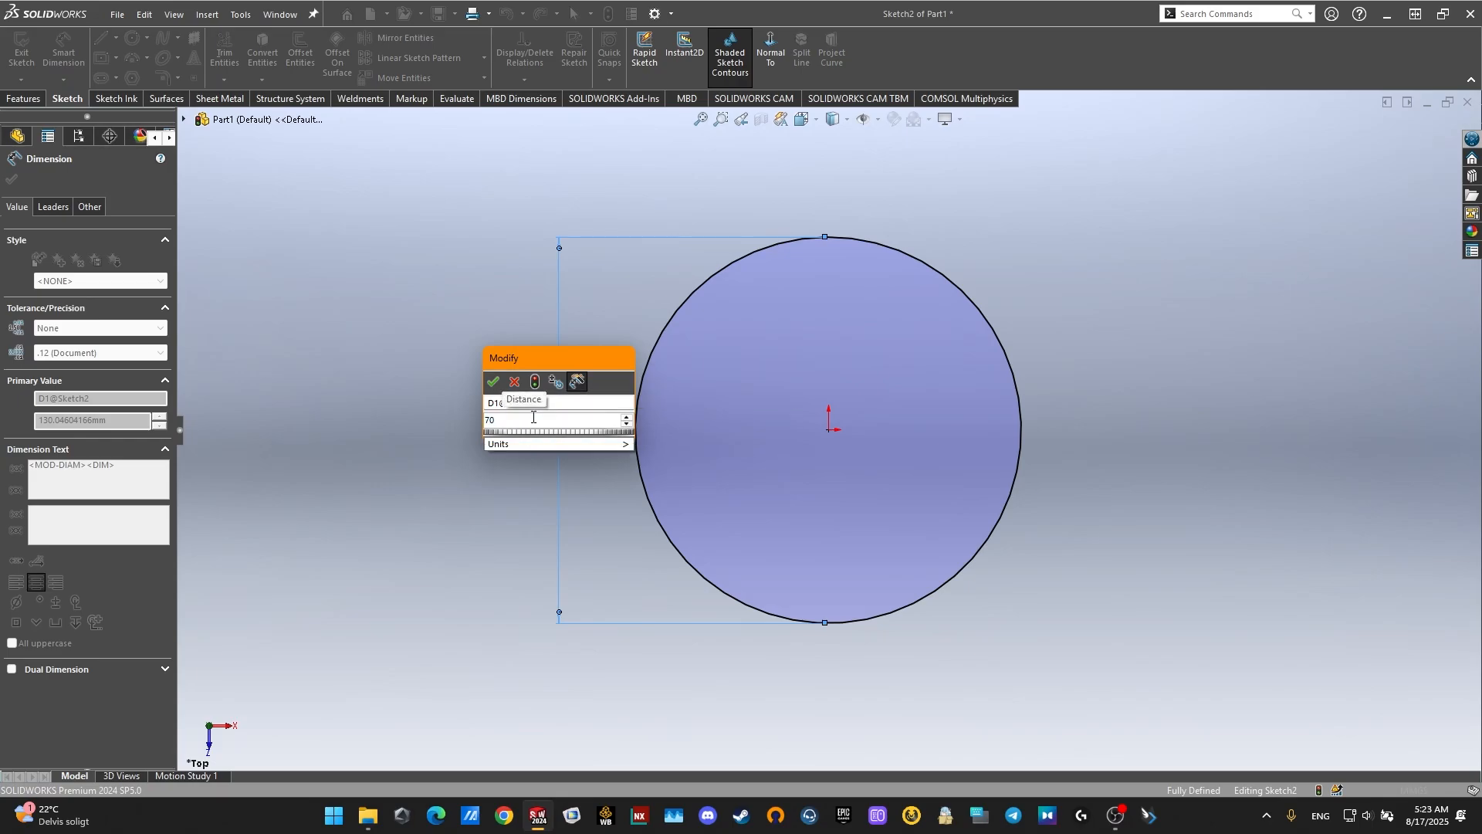
key("Return")
right_click(531, 415)
left_click(541, 457)
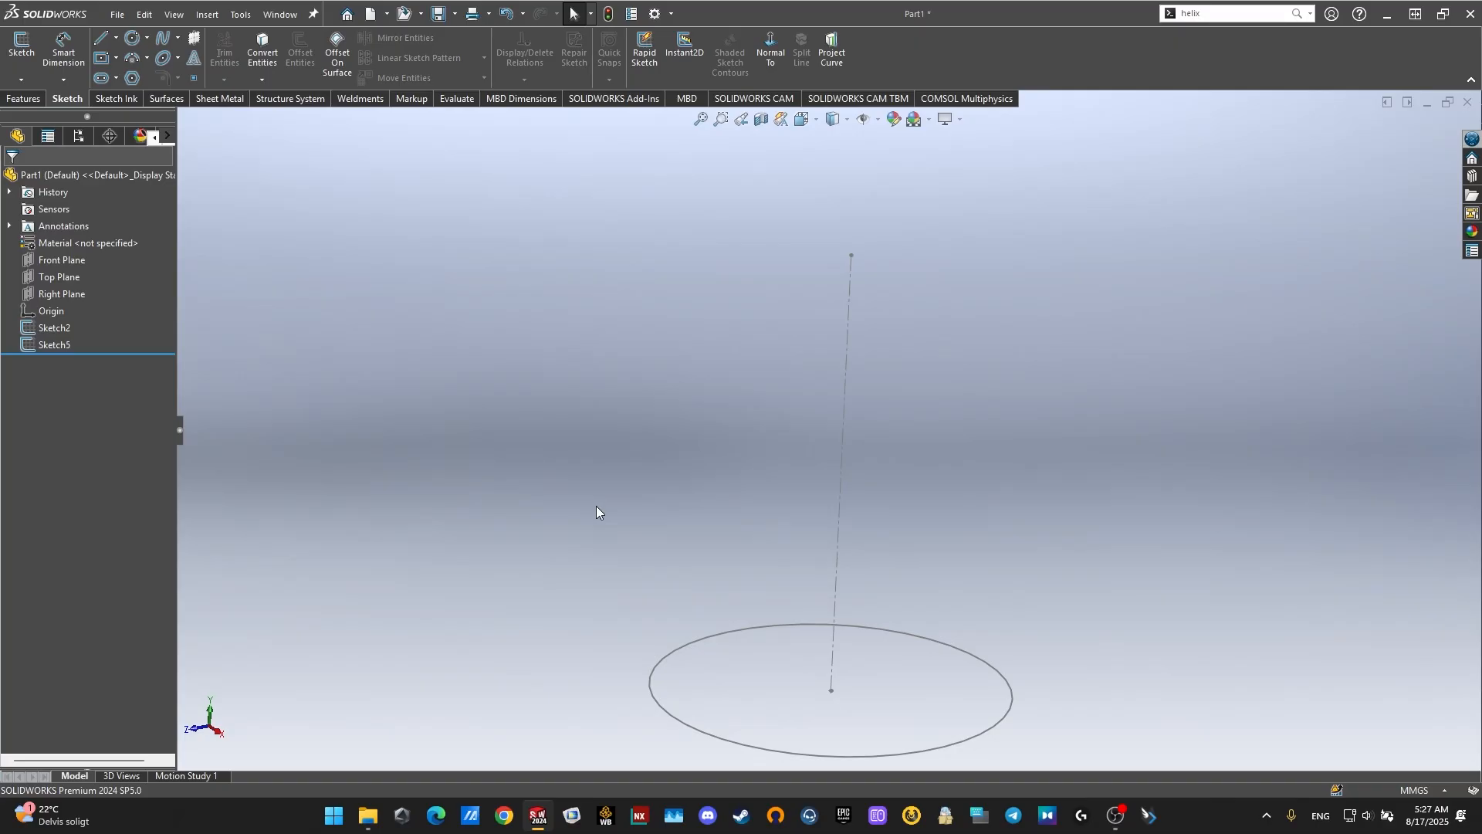
left_click(208, 15)
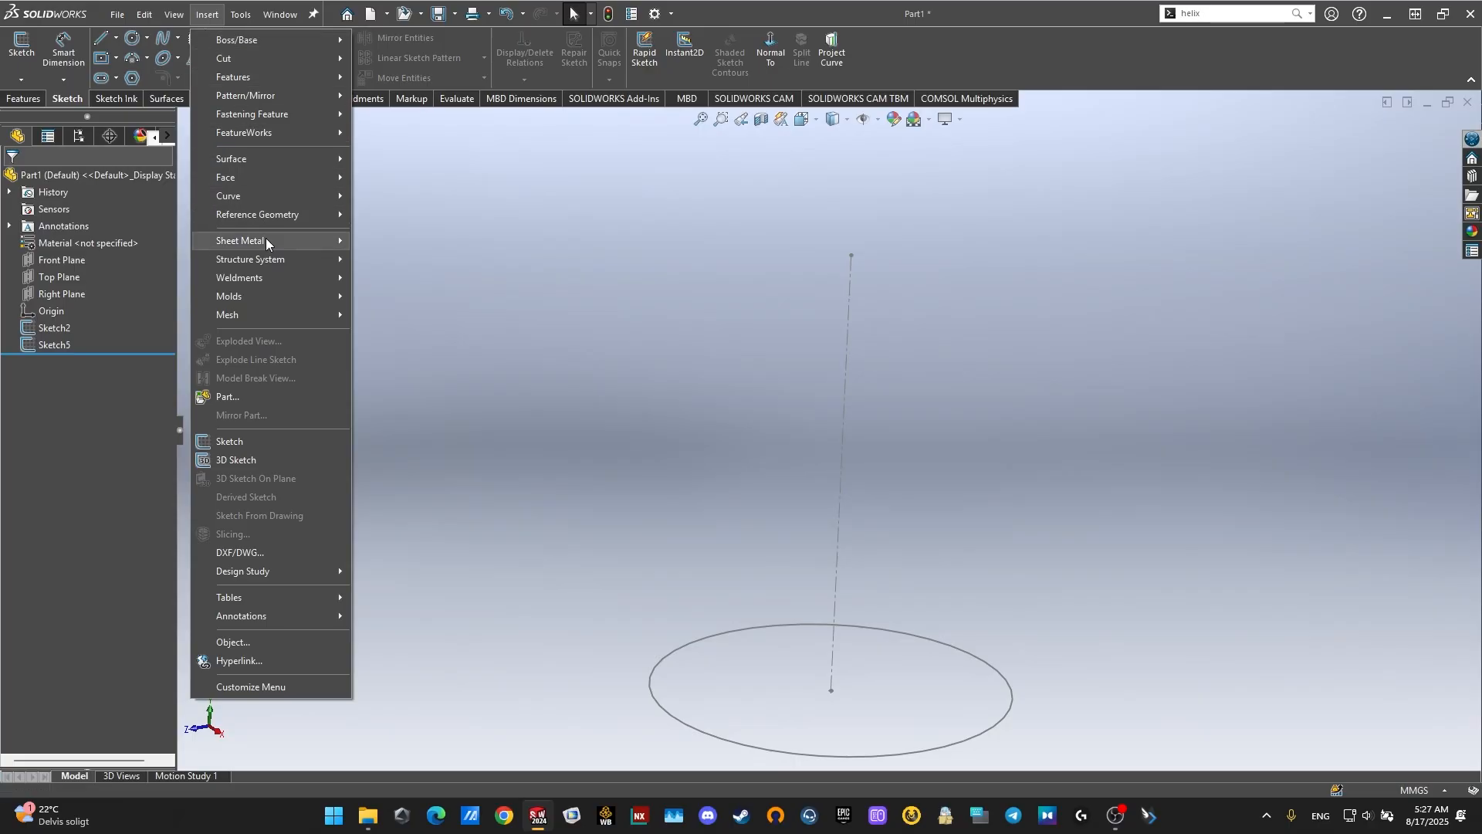
mouse_move(264, 193)
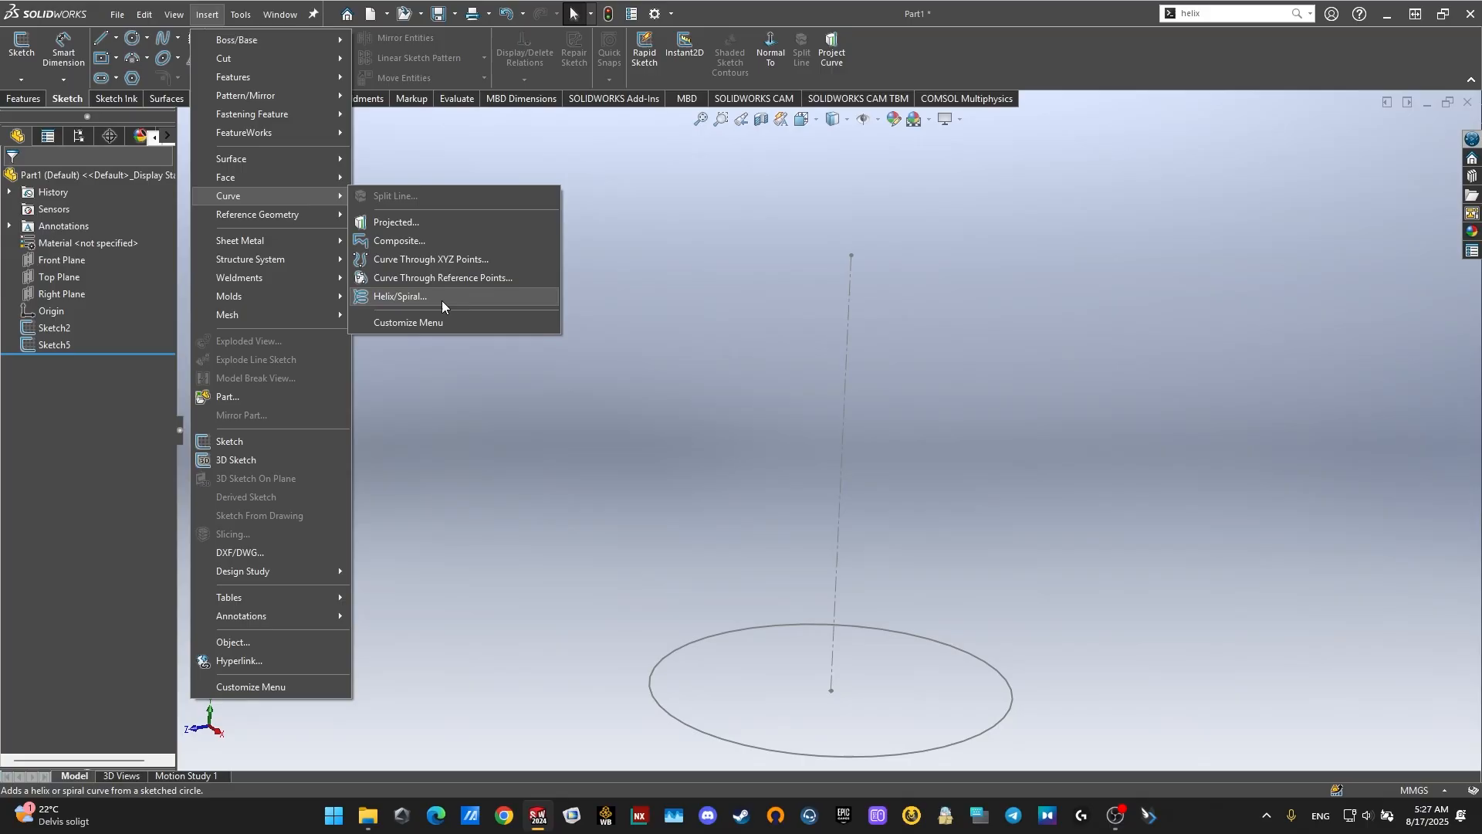
left_click(716, 331)
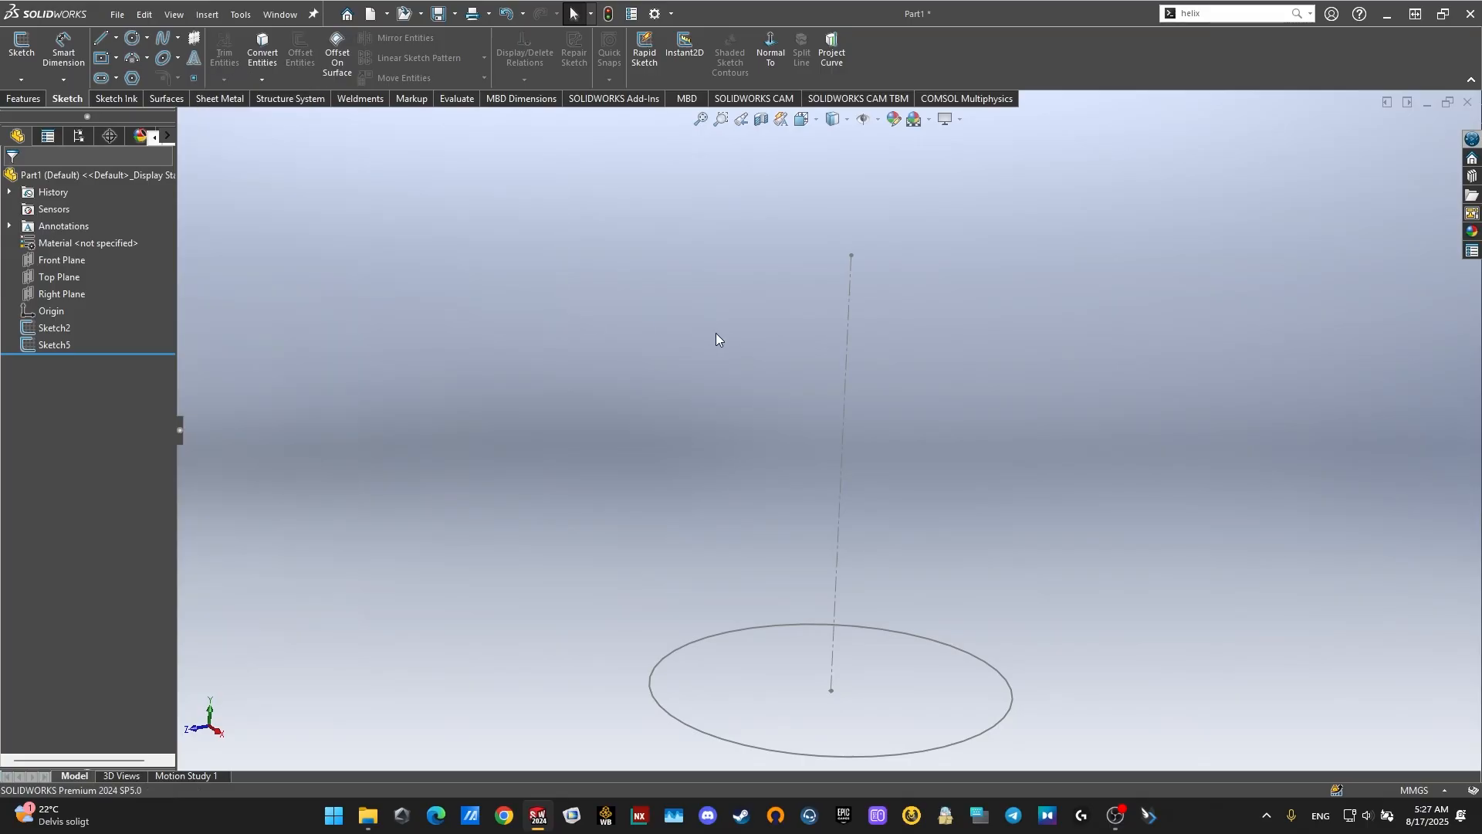
Step: Find the Helix and Spiral command by searching for "helix" and start it on the 70 mm circle
left_click(1213, 16)
type("helix")
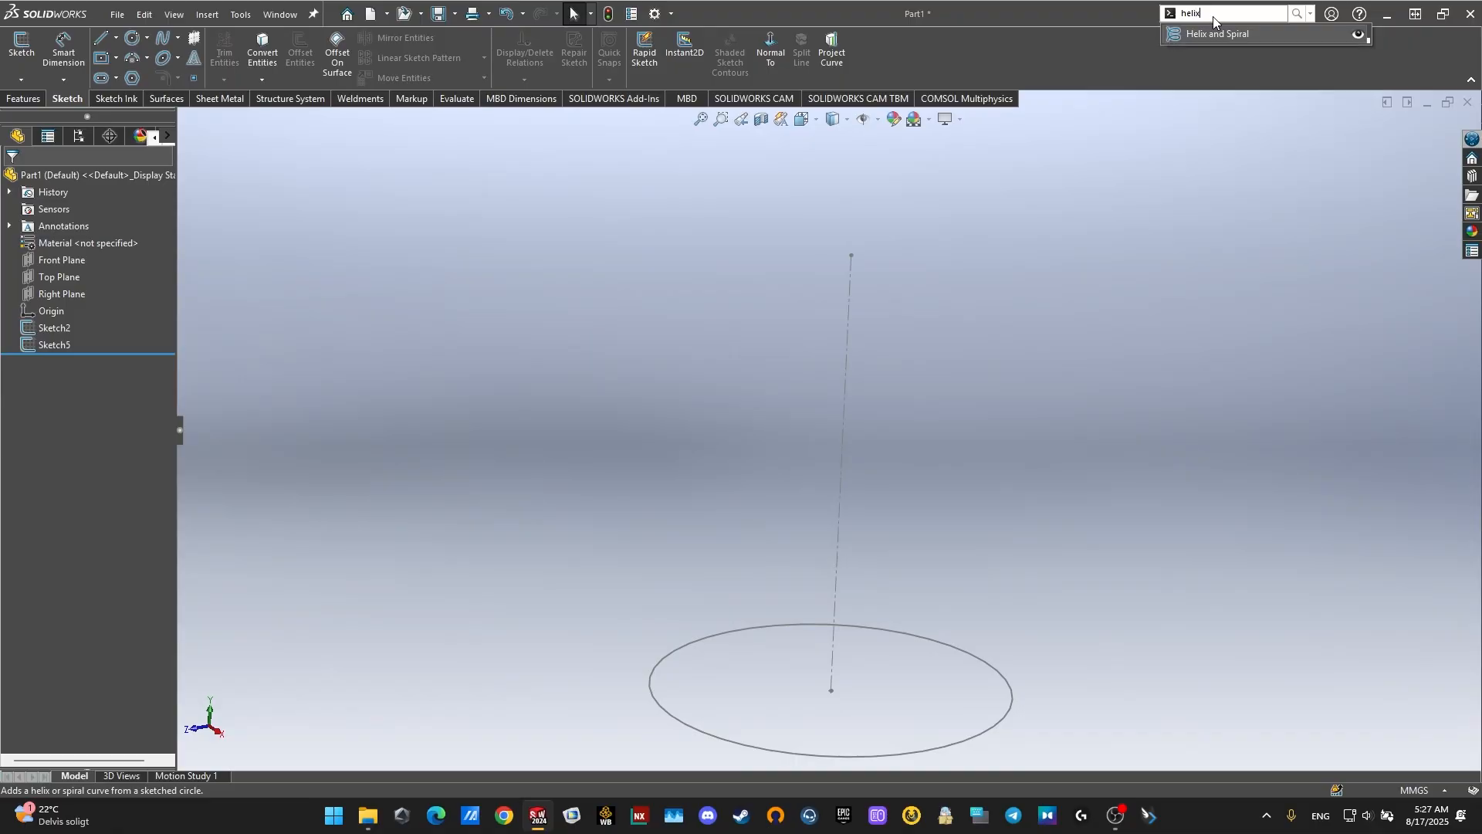
left_click(1214, 34)
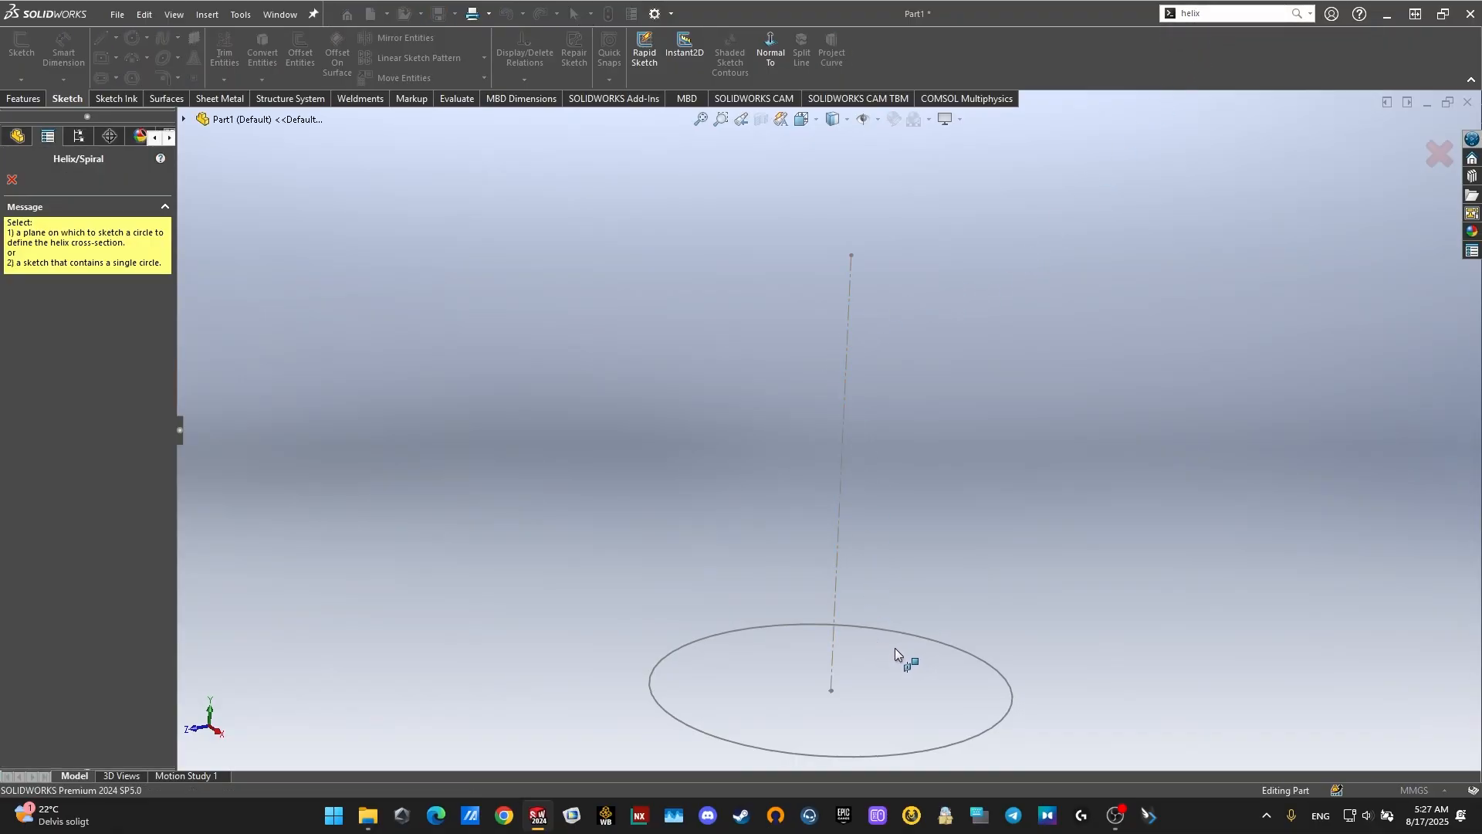
left_click(977, 654)
mouse_move(894, 640)
middle_mouse_down()
mouse_move(771, 628)
mouse_move(892, 623)
middle_mouse_up()
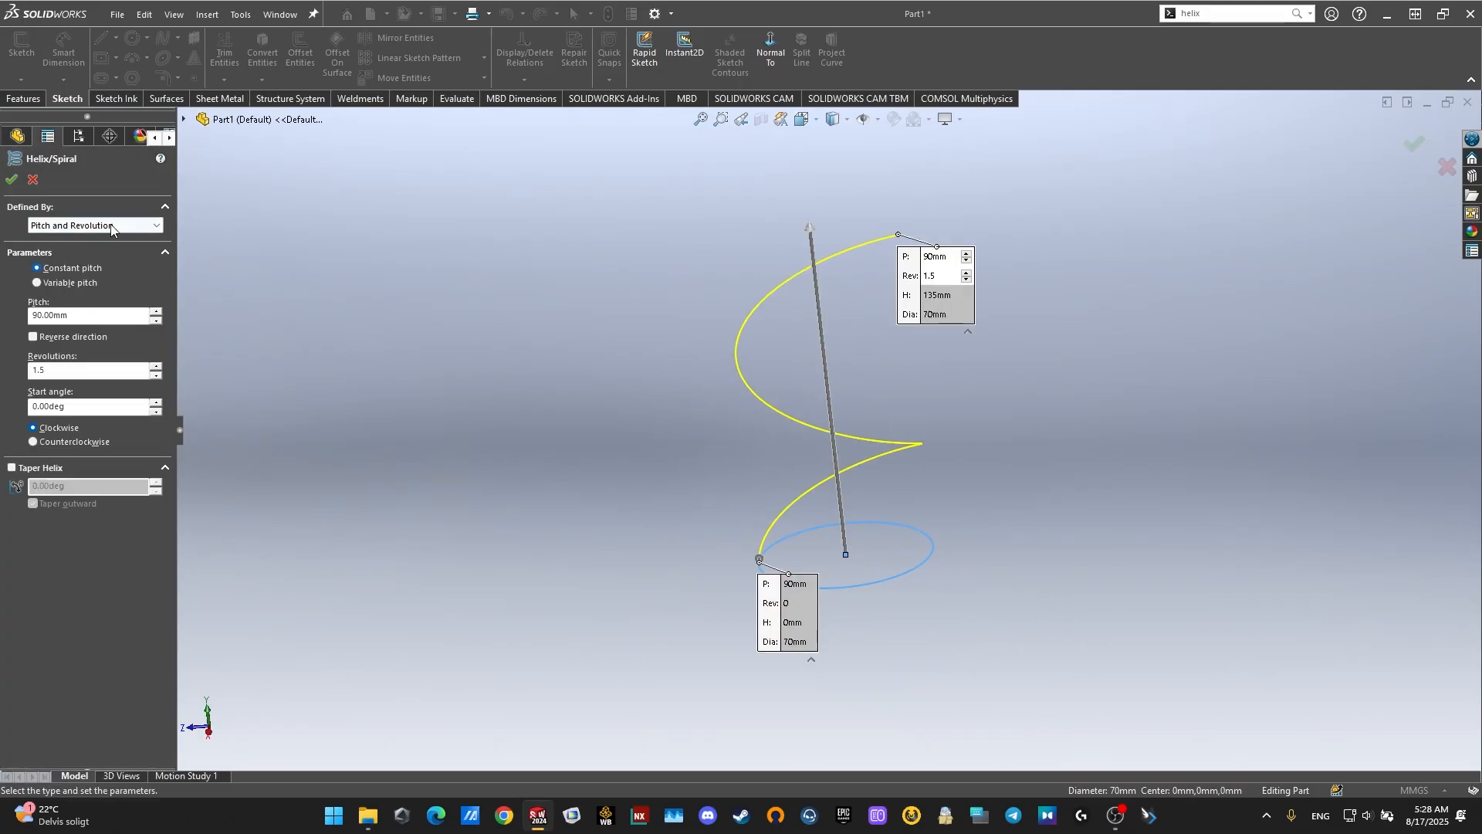
Step: Try defining the curve as a Spiral with 2.25 revolutions
left_click(108, 226)
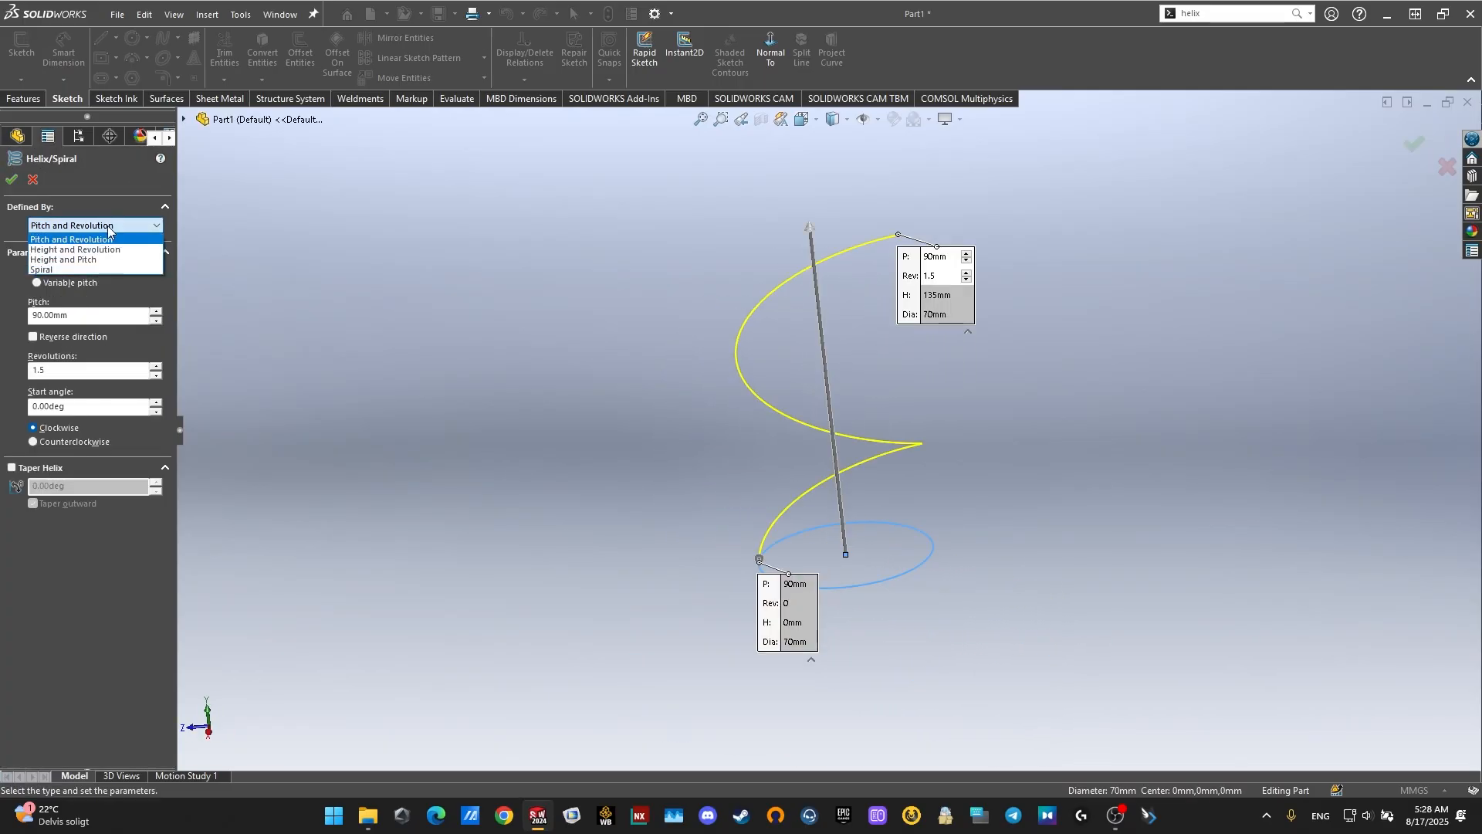
left_click(65, 272)
middle_click_drag(804, 467, 819, 624)
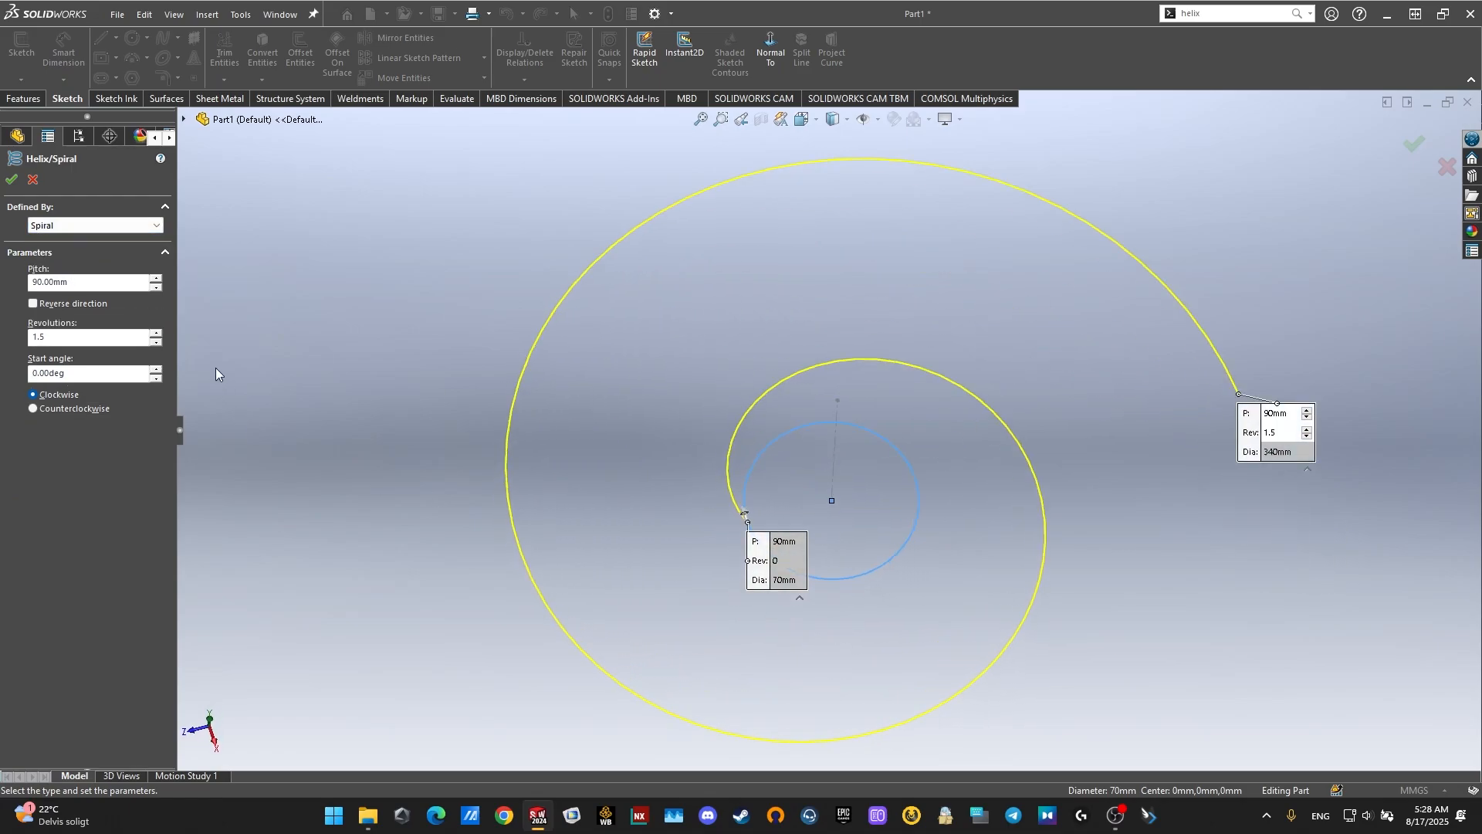
left_click(155, 333)
left_click(155, 332)
left_click(155, 333)
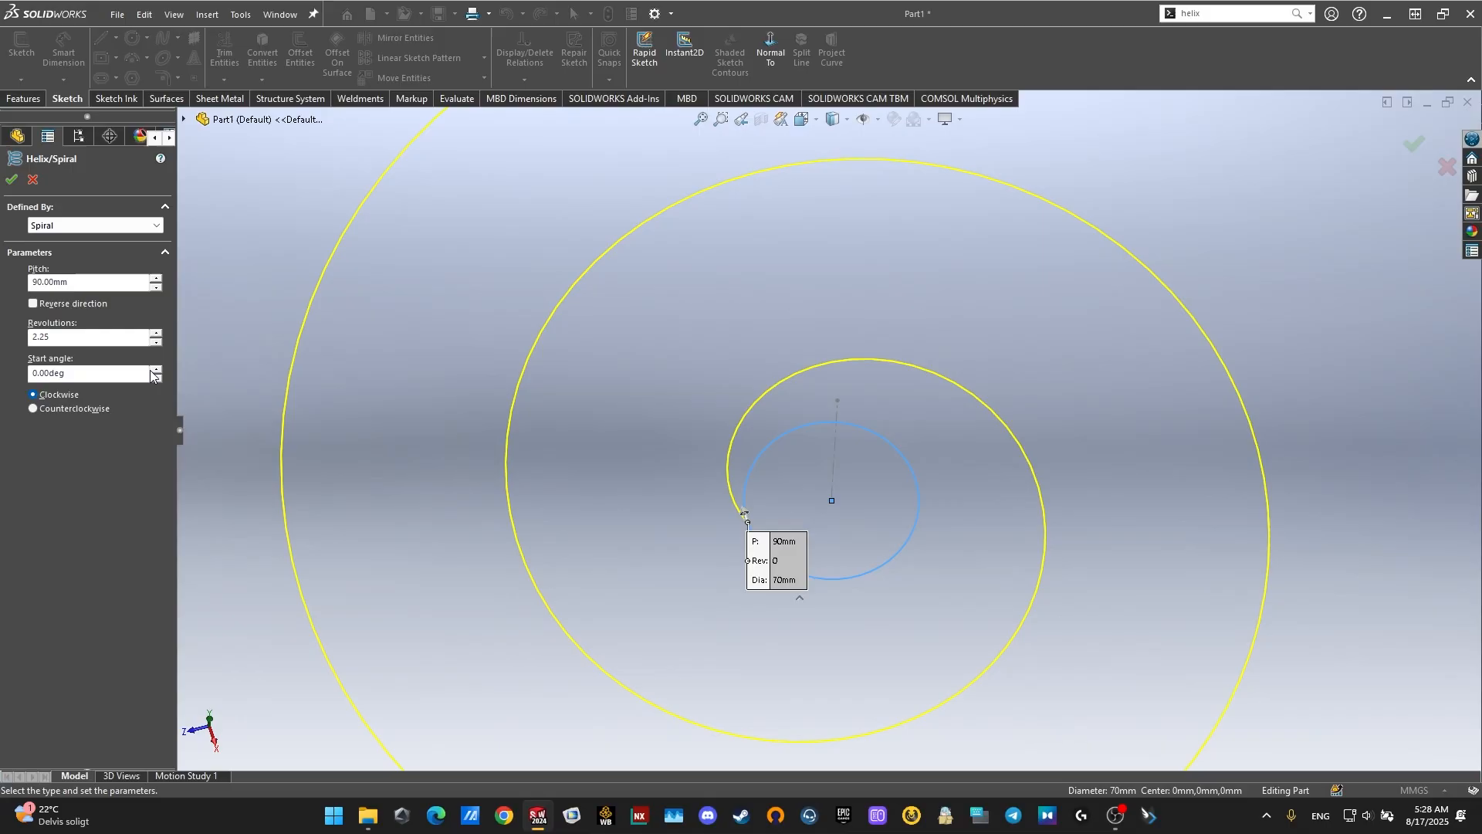
Step: Try a start angle of 6 degrees and a pitch of 150 mm for the spiral
scroll(761, 447, "up", 5)
left_click(155, 369)
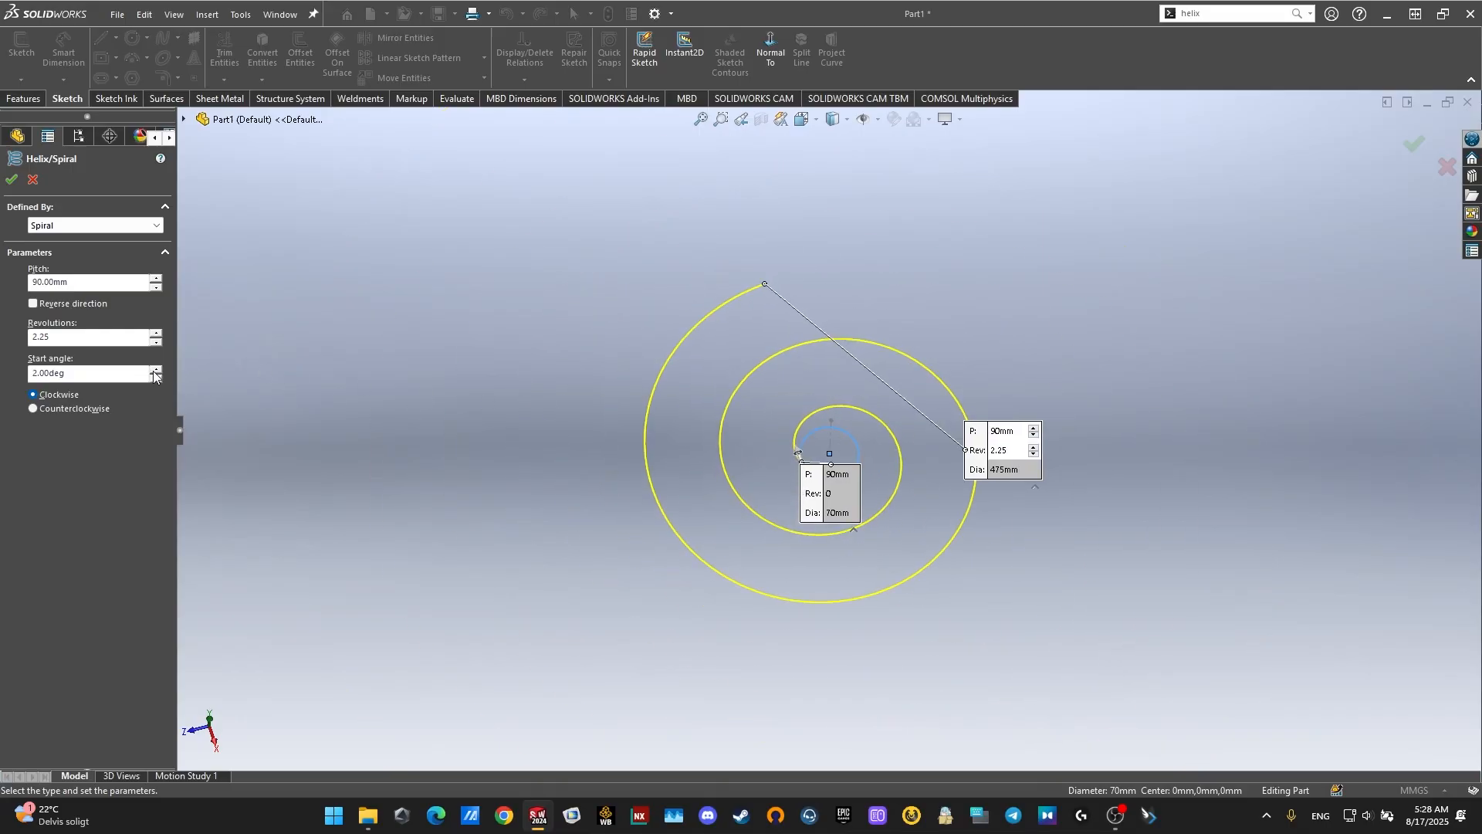
left_click(155, 369)
left_click(155, 280)
left_click(154, 279)
left_click(154, 279)
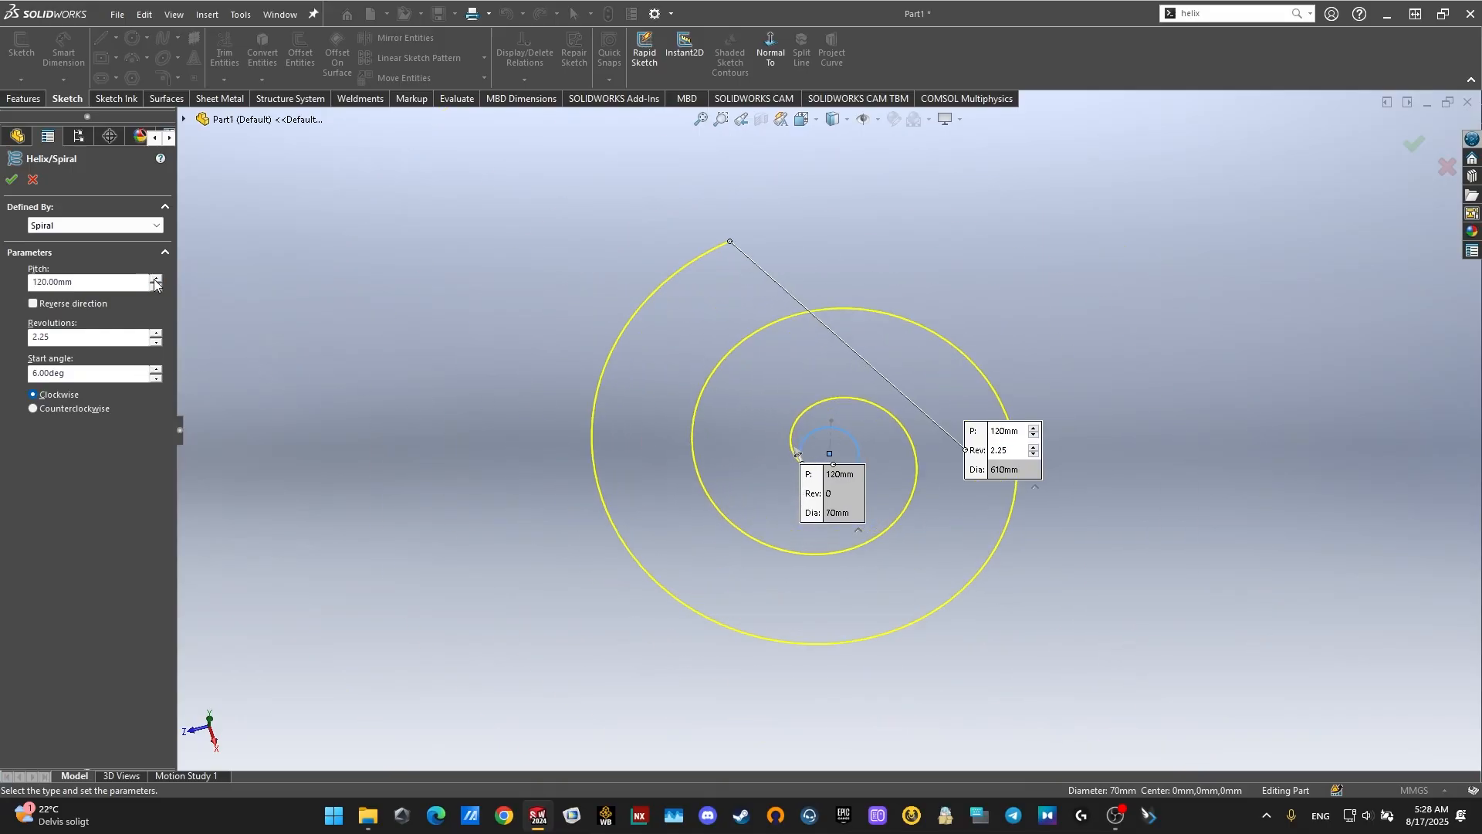
left_click(154, 279)
left_click(154, 279)
left_click(155, 280)
Step: Try defining the curve by Pitch and Revolution with 0.75 revolutions
left_click(98, 227)
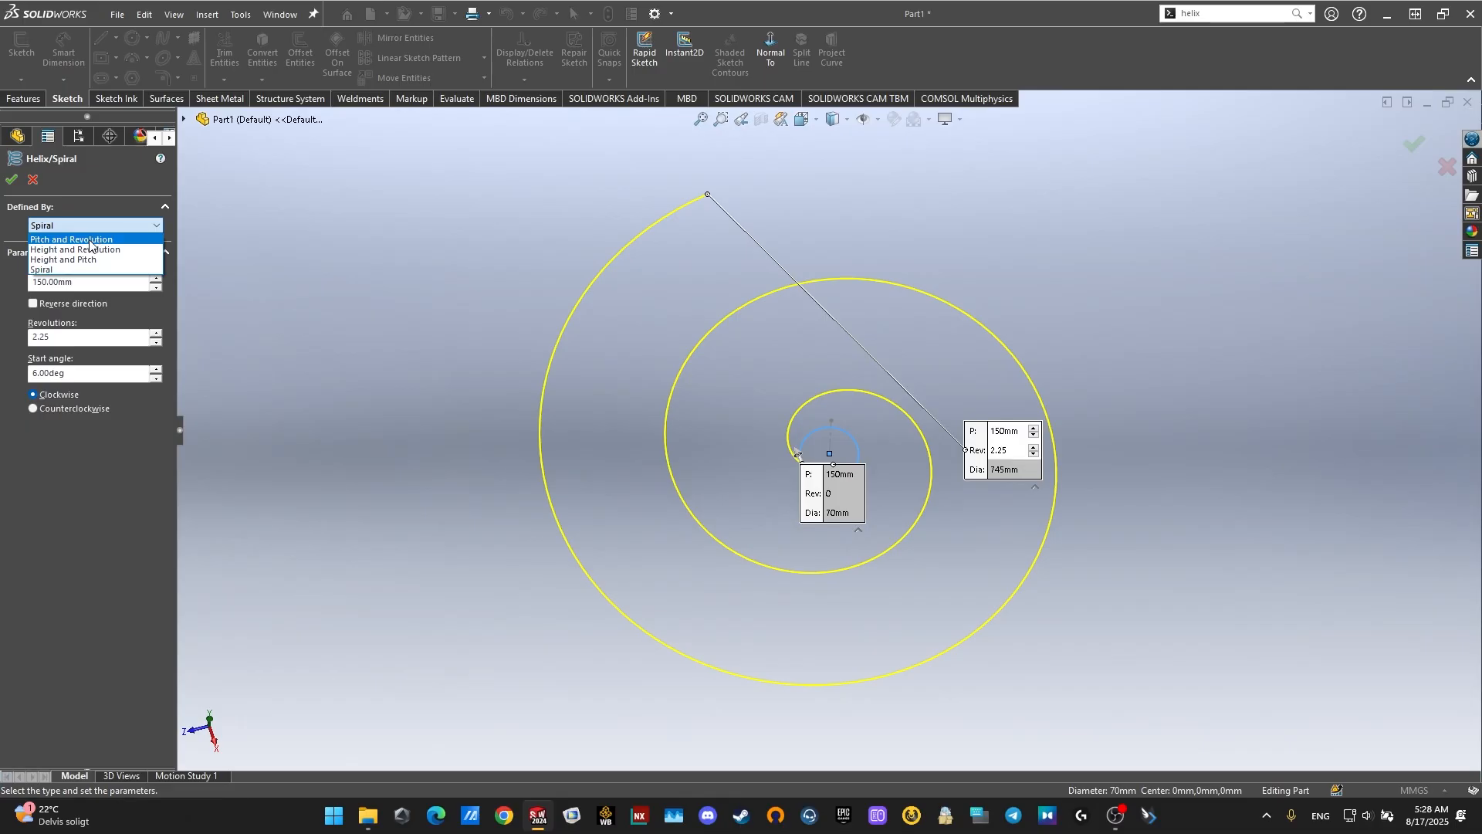
left_click(92, 240)
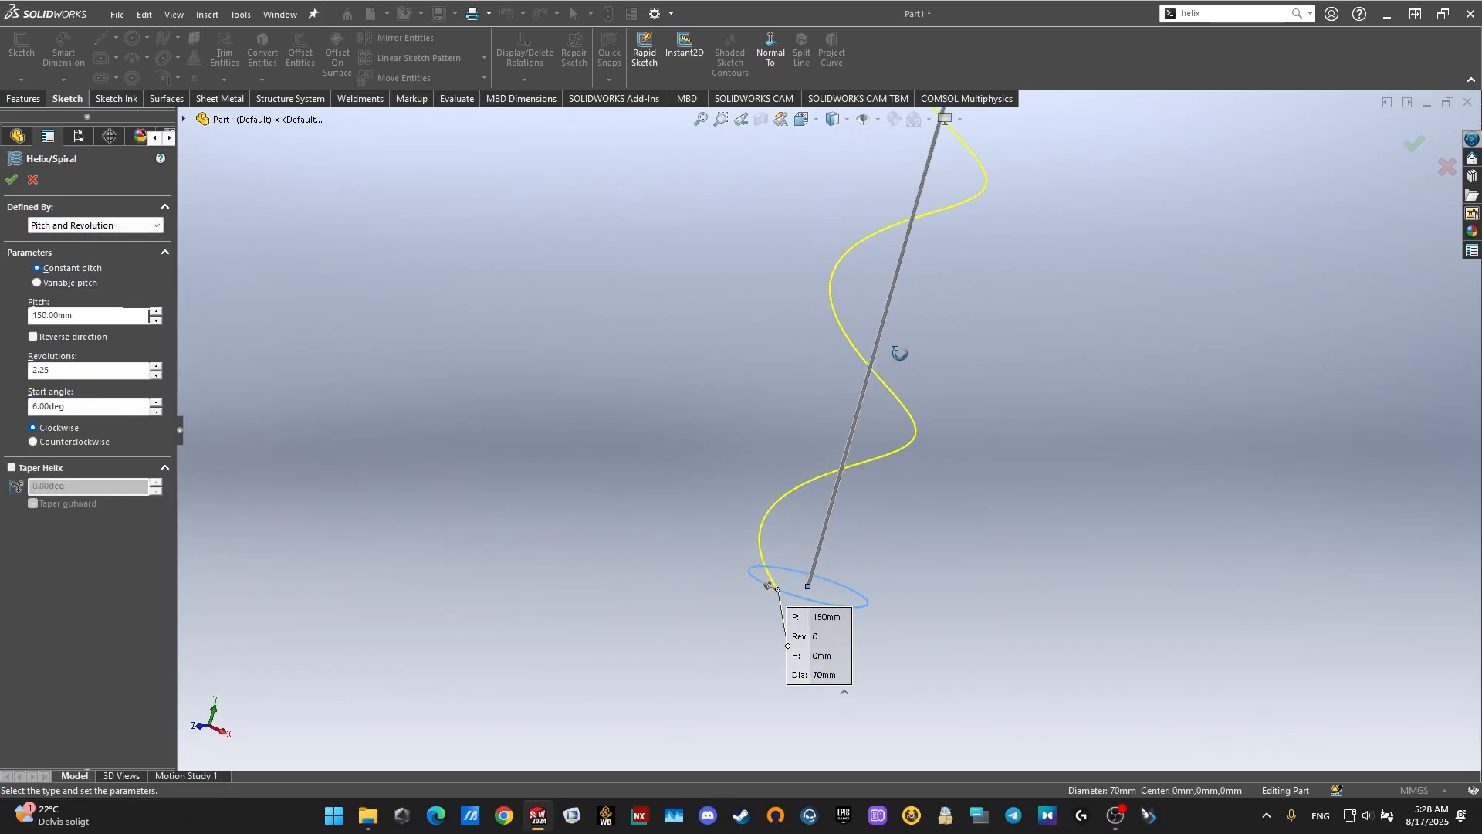
left_click(155, 375)
left_click(155, 374)
left_click(155, 375)
left_click(155, 375)
left_click(155, 374)
left_click(155, 374)
Step: Try a pitch of 40 mm for the helix
left_click(157, 312)
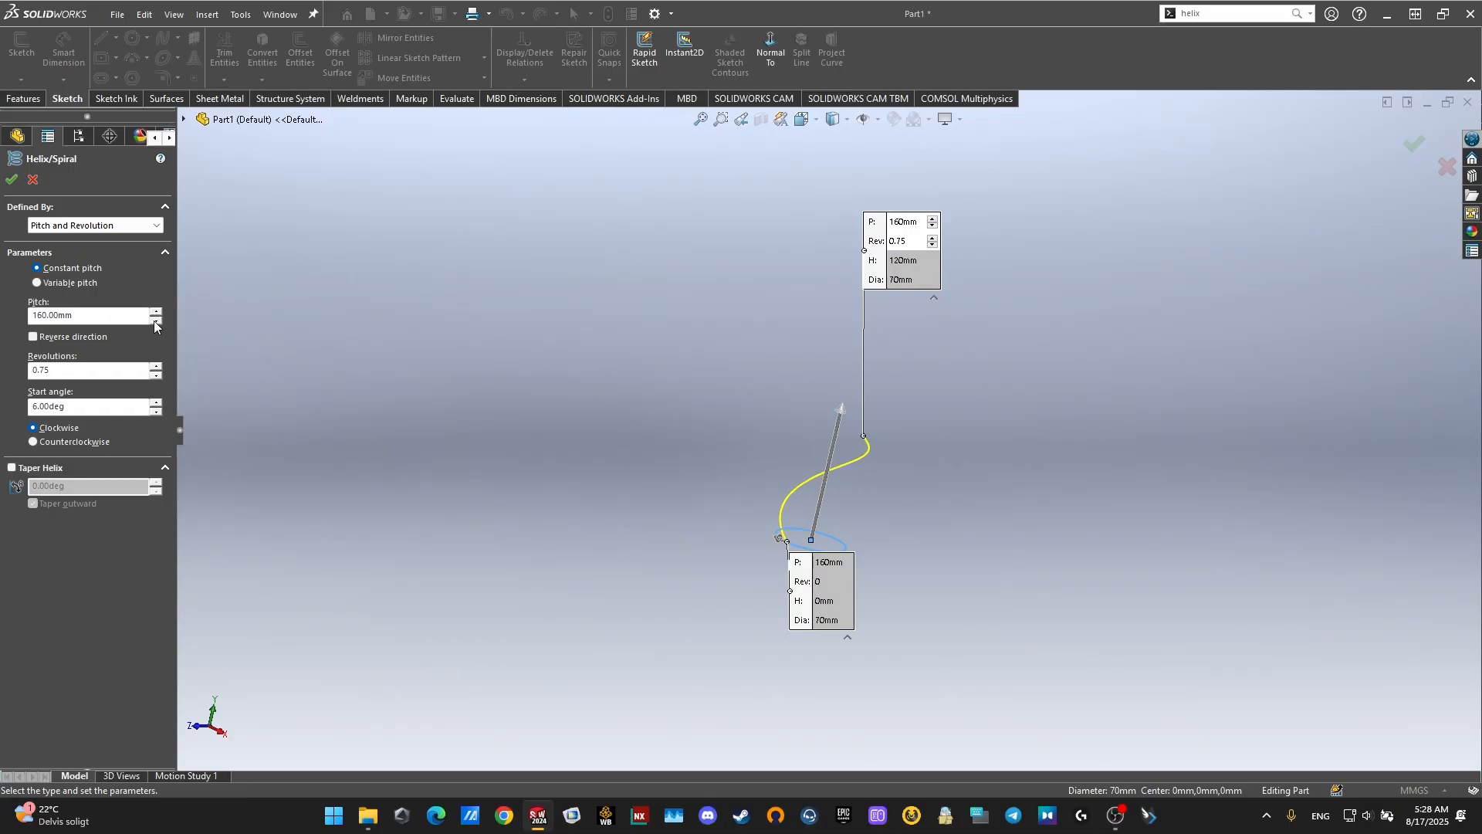
left_click(155, 320)
left_click(155, 319)
left_click(155, 319)
left_click(155, 319)
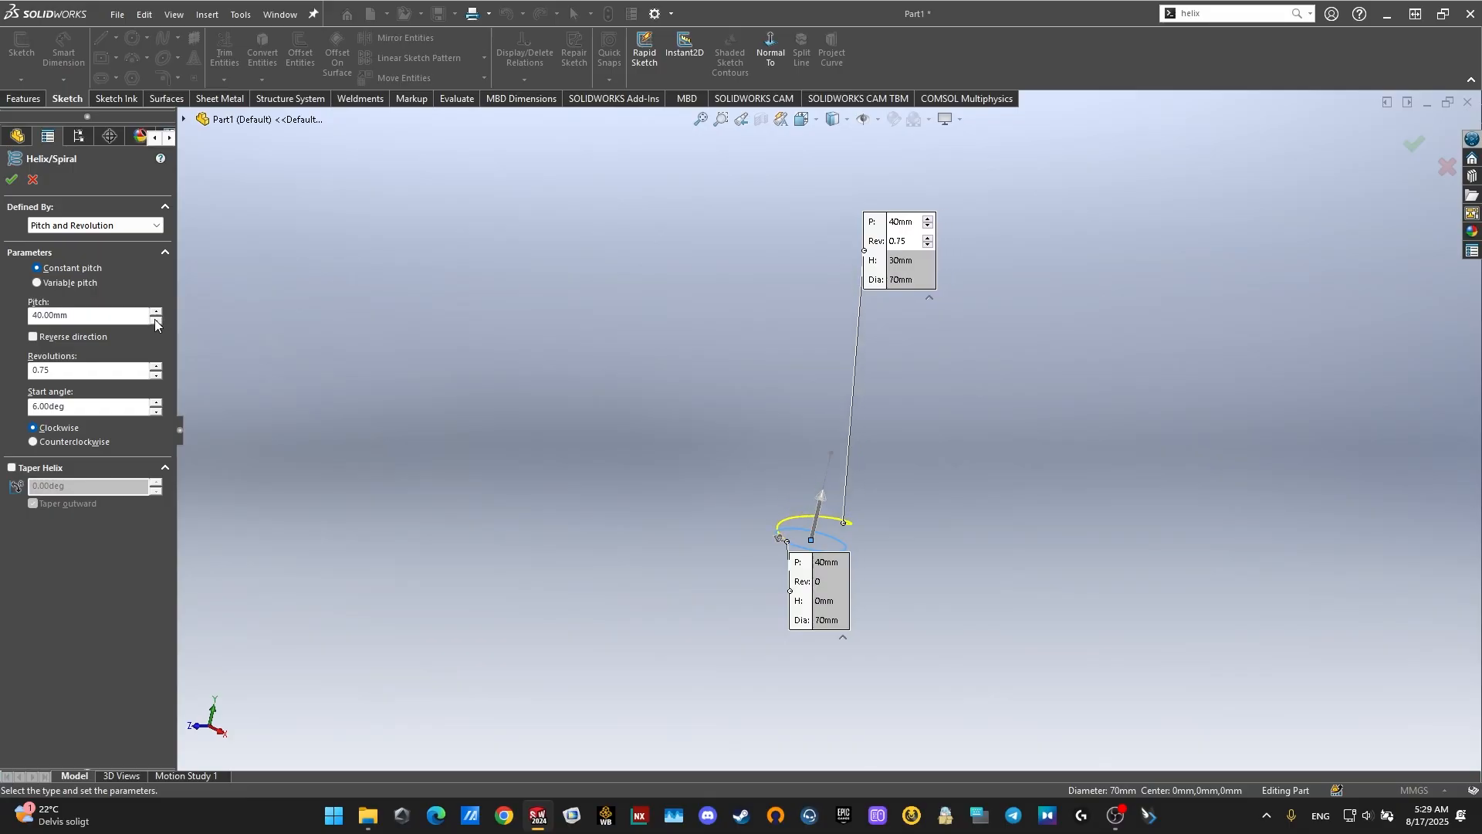
Step: Try 2.5 revolutions for the helix
left_click(155, 366)
left_click(156, 367)
left_click(156, 367)
left_click(156, 367)
left_click(156, 366)
left_click(156, 366)
left_click(156, 366)
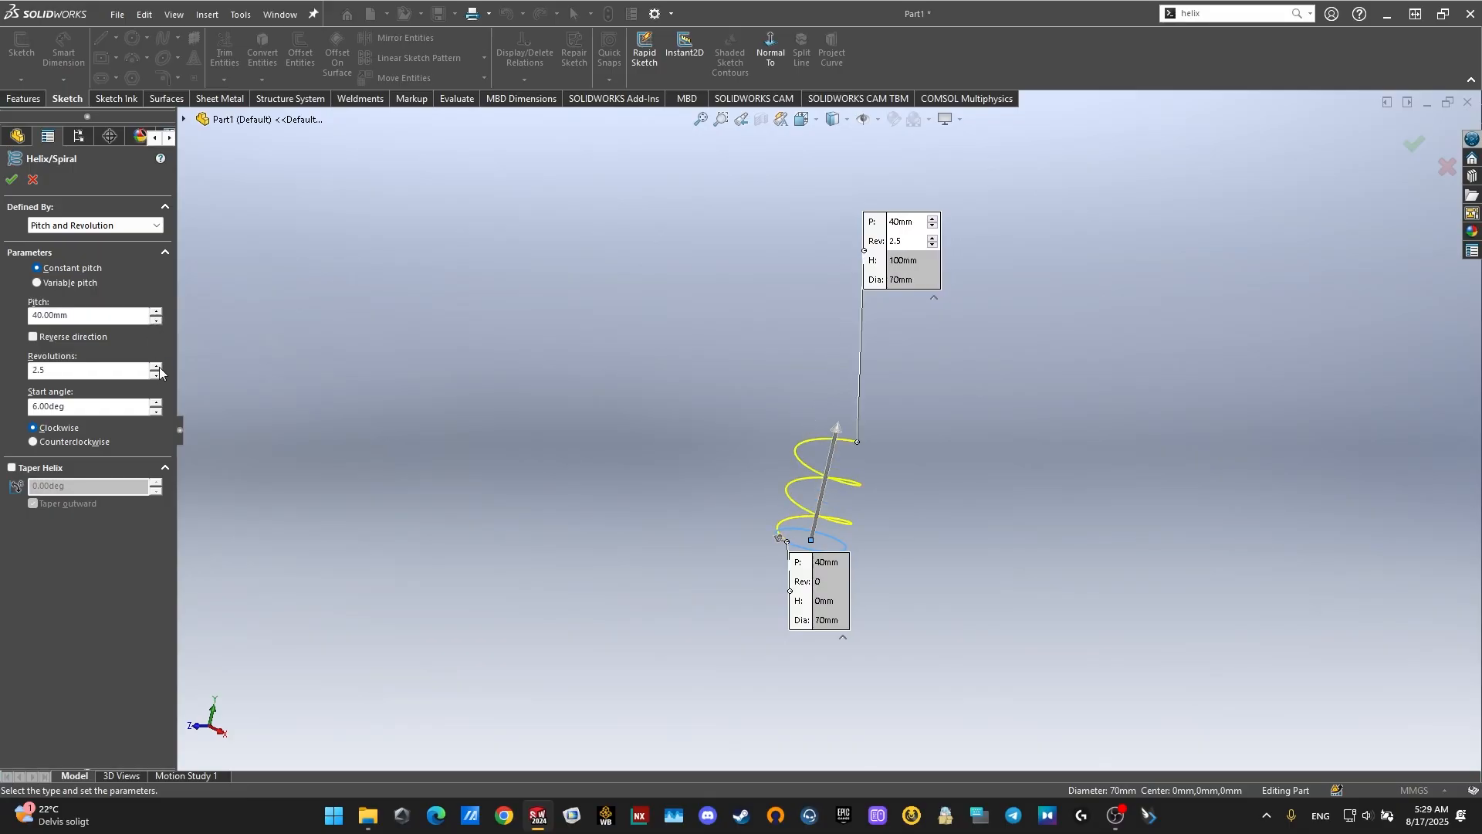
Step: Define the helix by Height and Revolution and set its height to 90 mm
left_click(108, 226)
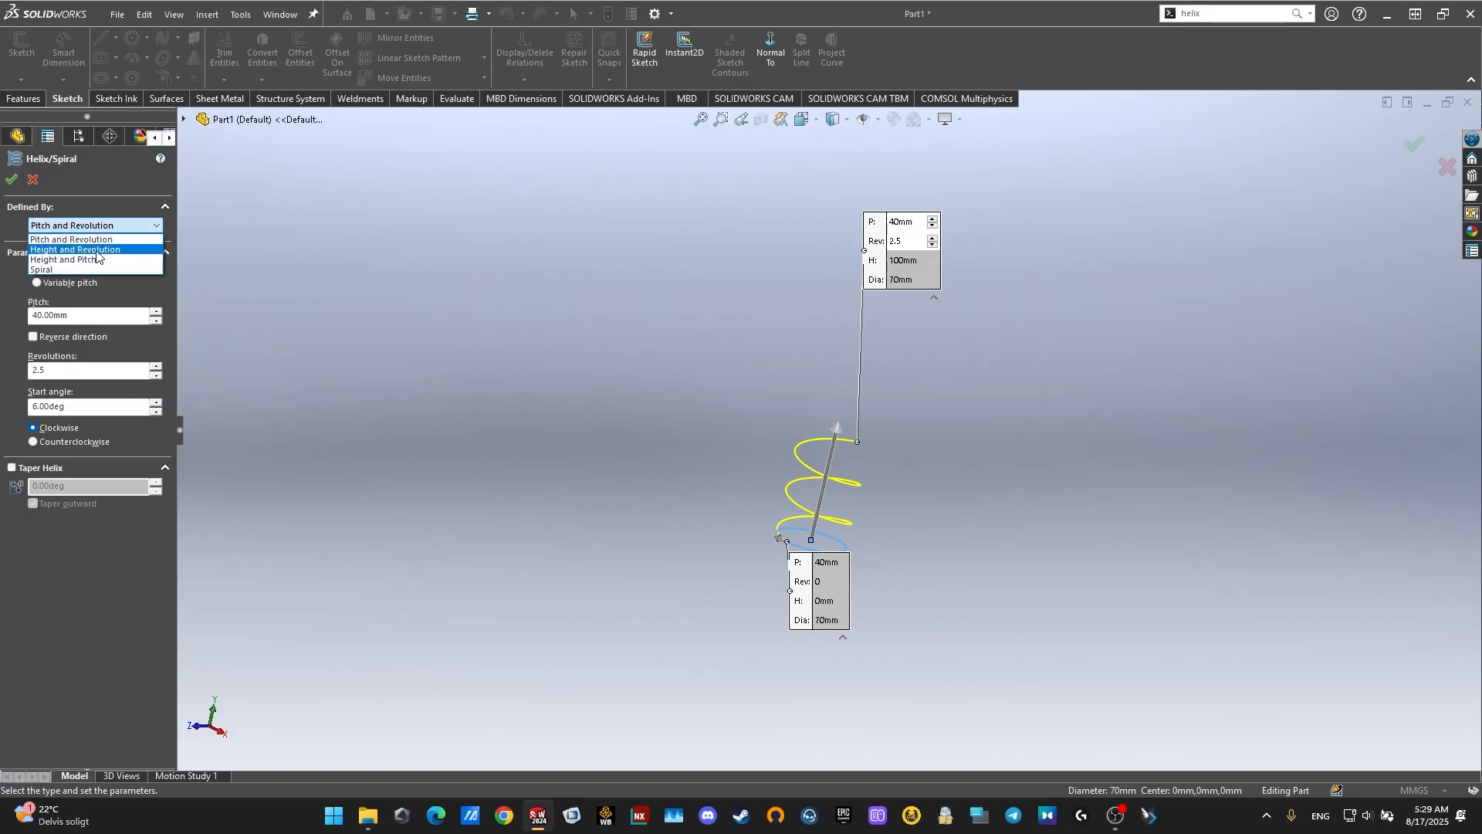
left_click(95, 249)
middle_click_drag(844, 504, 772, 453)
double_click(85, 314)
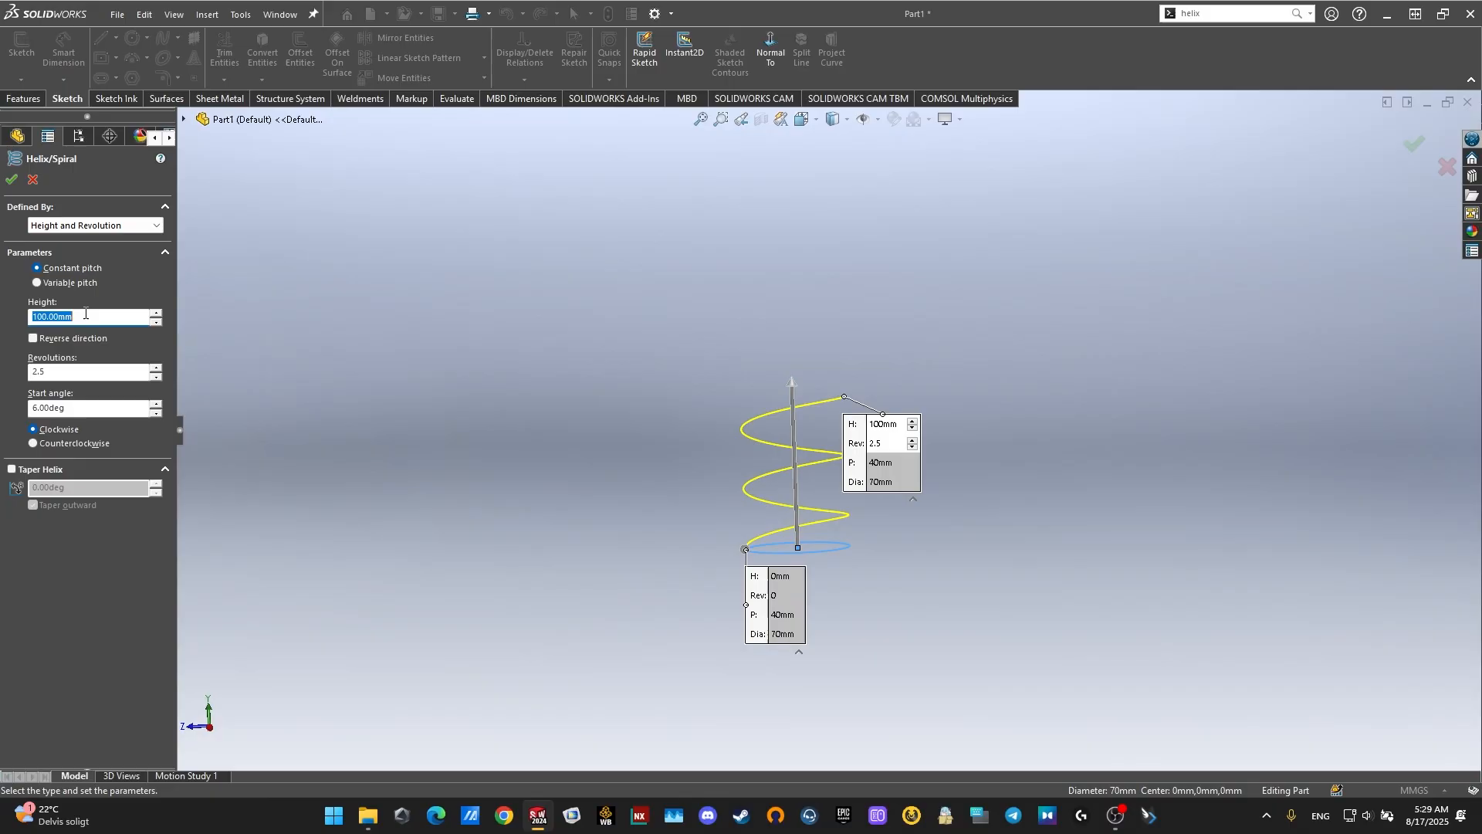
type("90")
key("Return")
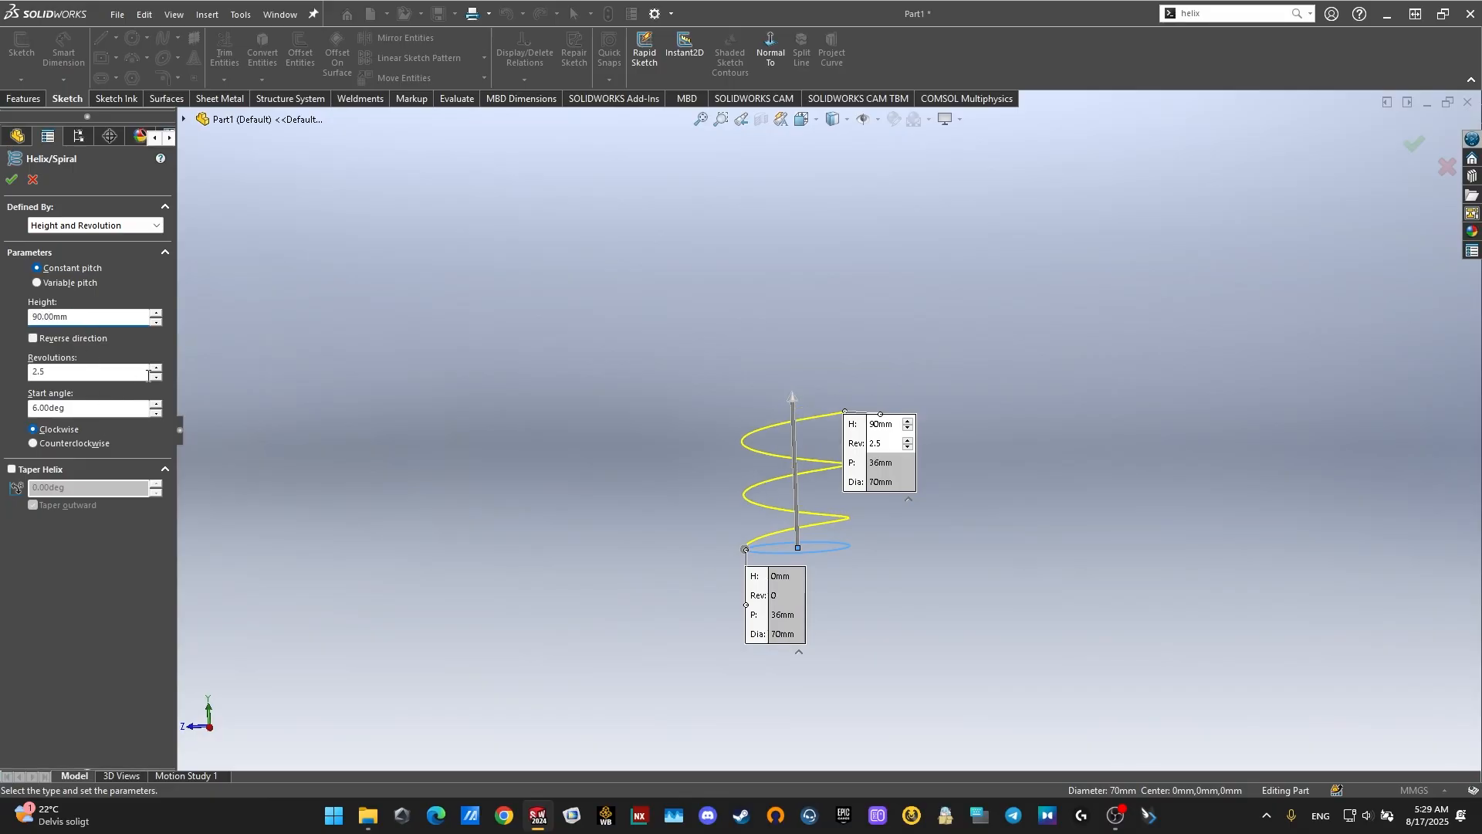
Step: Set the helix to 1 revolution with a start angle of 0 degrees
left_click(155, 378)
left_click(155, 377)
left_click(156, 378)
left_click(156, 377)
left_click(155, 377)
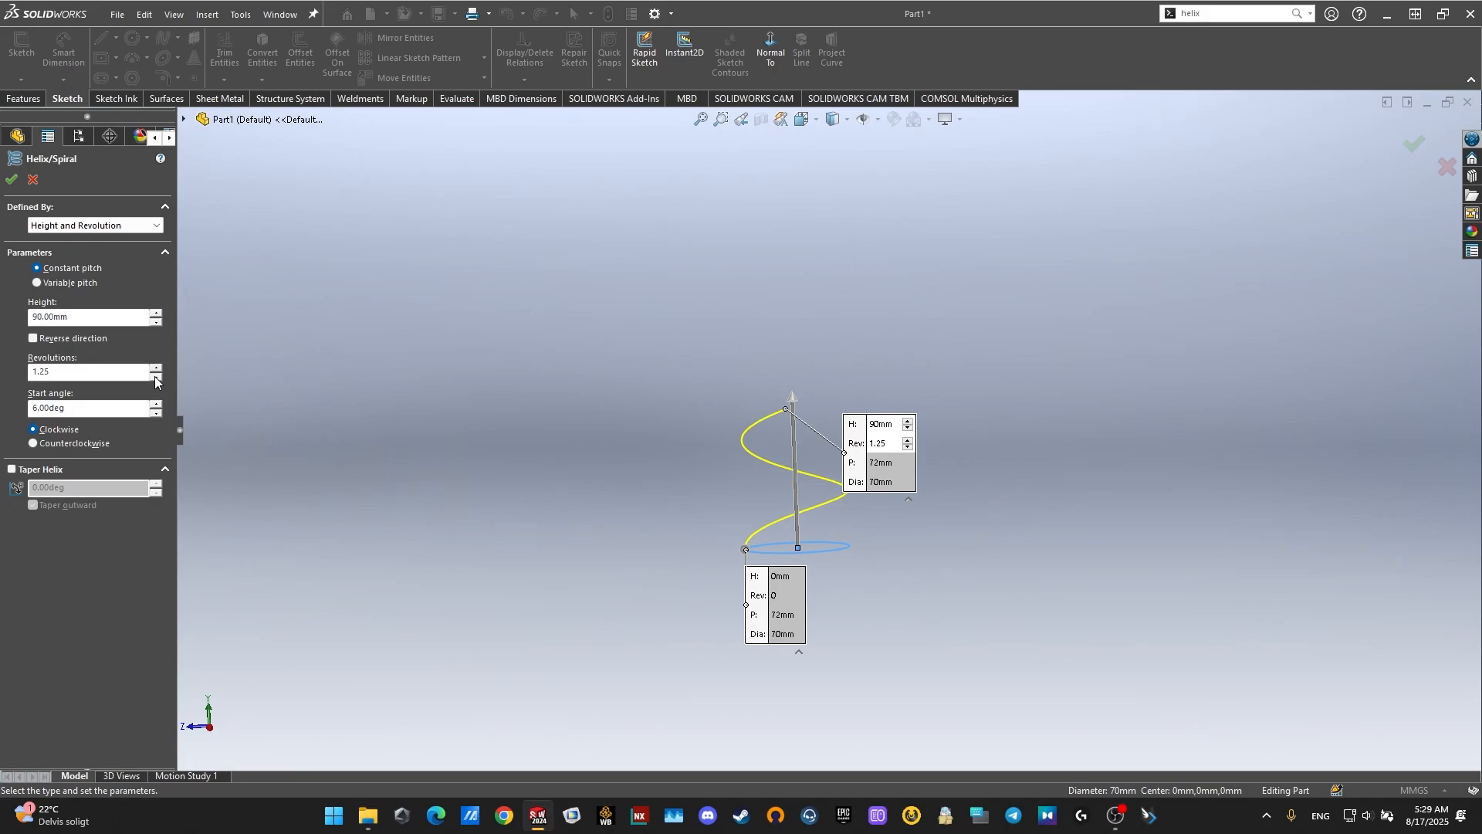
left_click(155, 377)
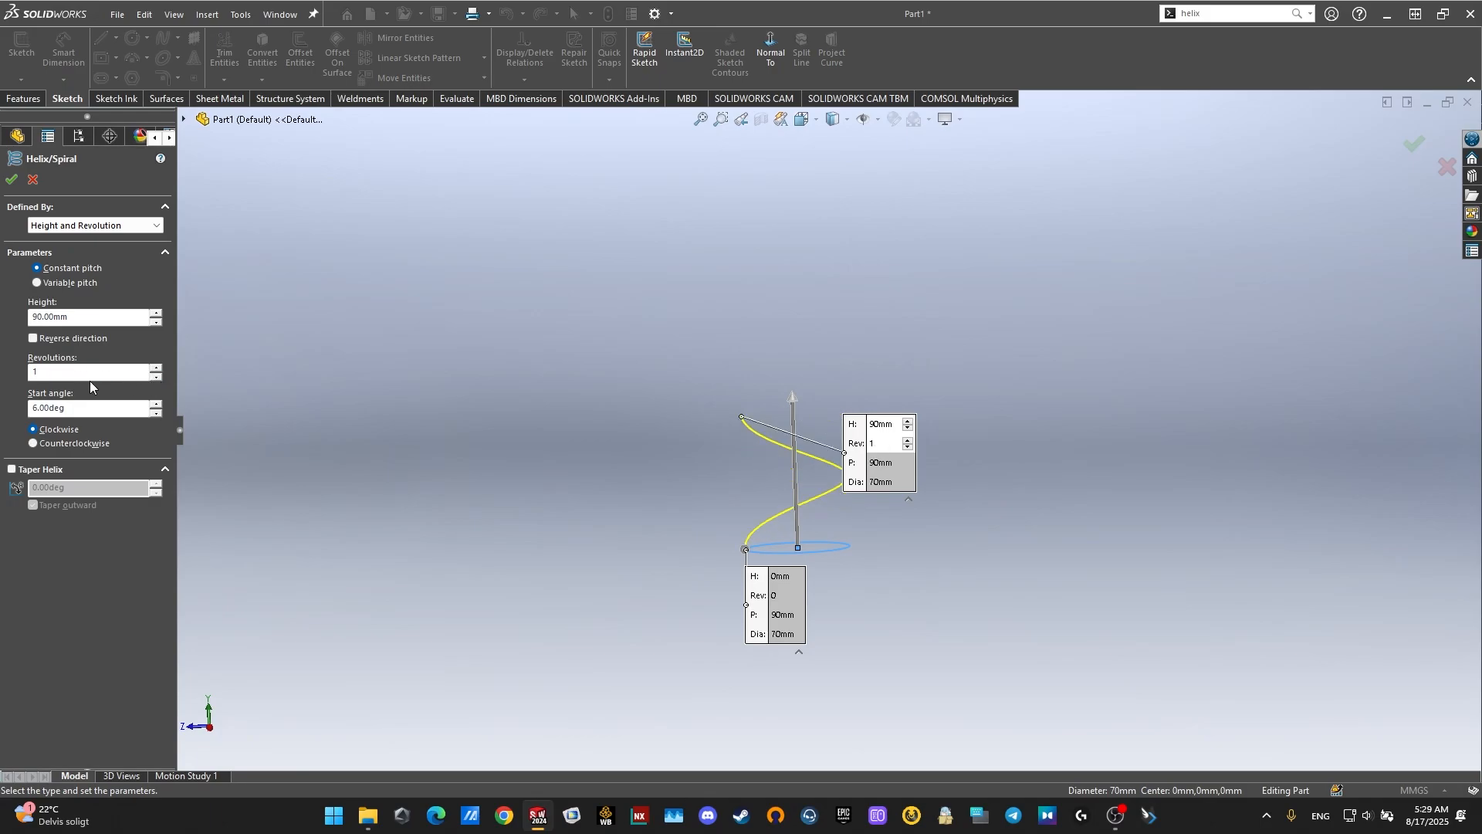
left_click(69, 408)
type("0")
key("Return")
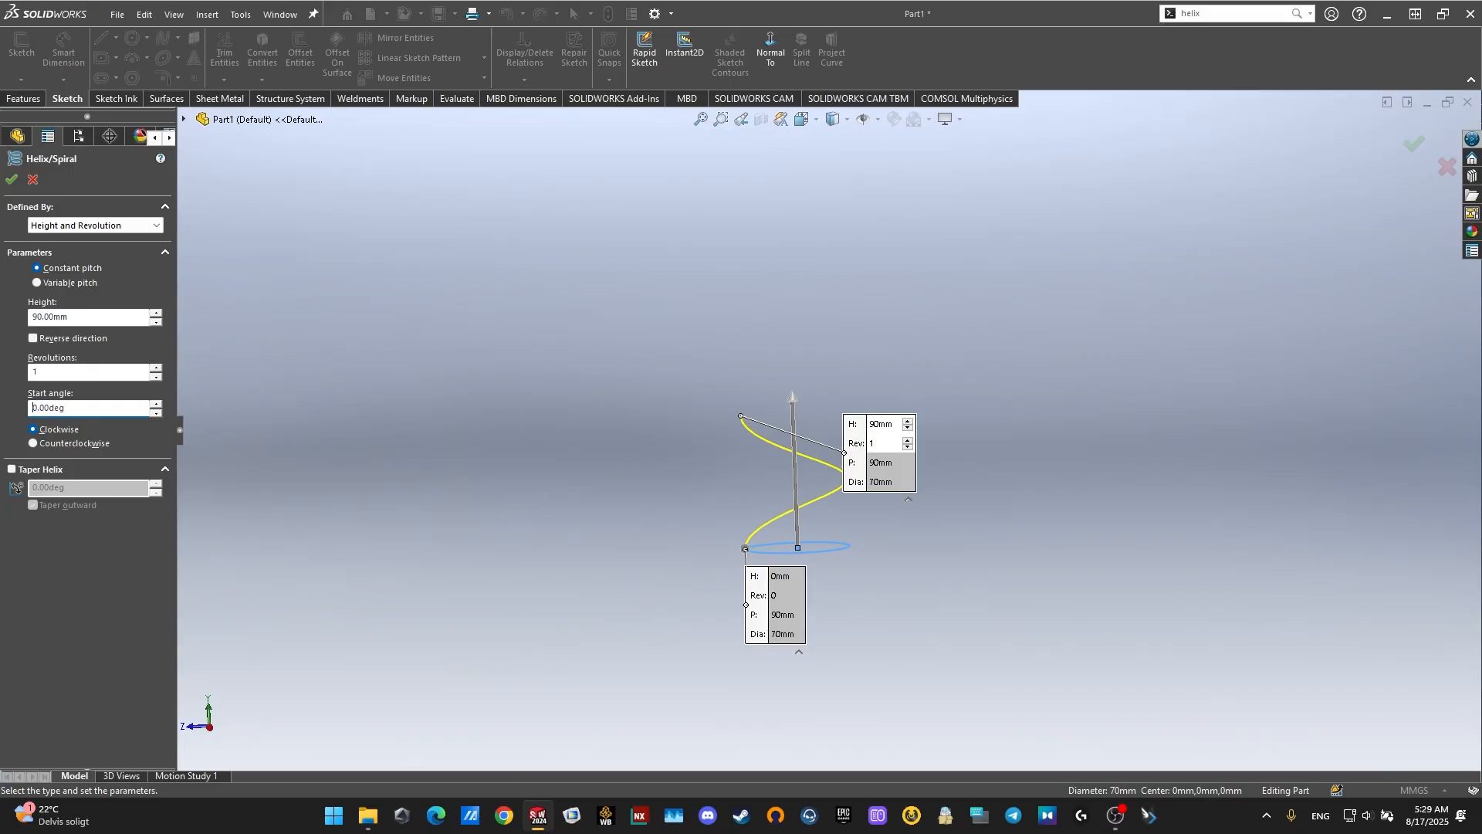
Step: Try the counterclockwise winding direction, compare it from several angles, and restore the clockwise direction
left_click(54, 445)
middle_click_drag(533, 463, 410, 534)
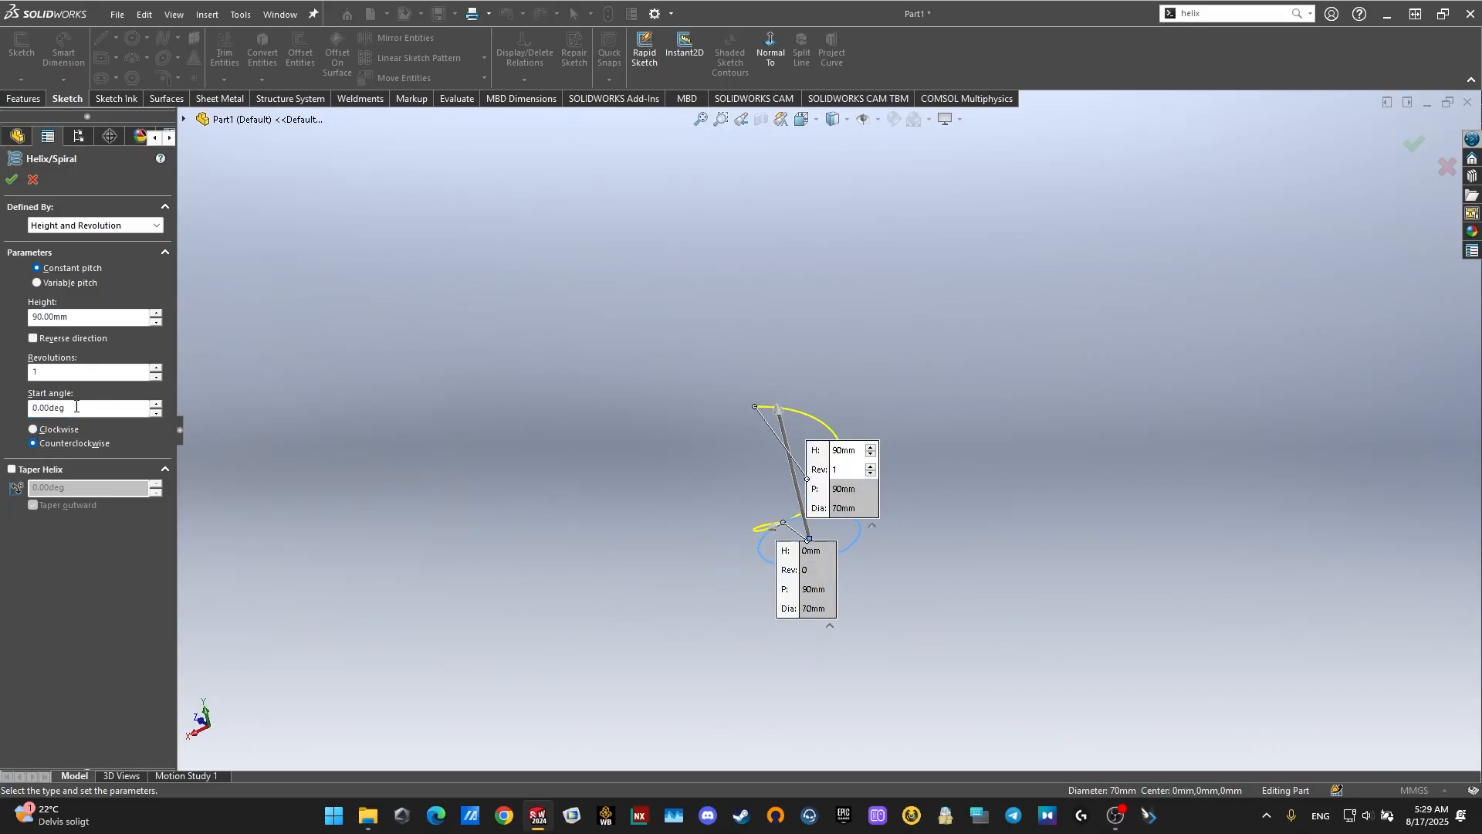
left_click(67, 429)
middle_click_drag(521, 544, 780, 516)
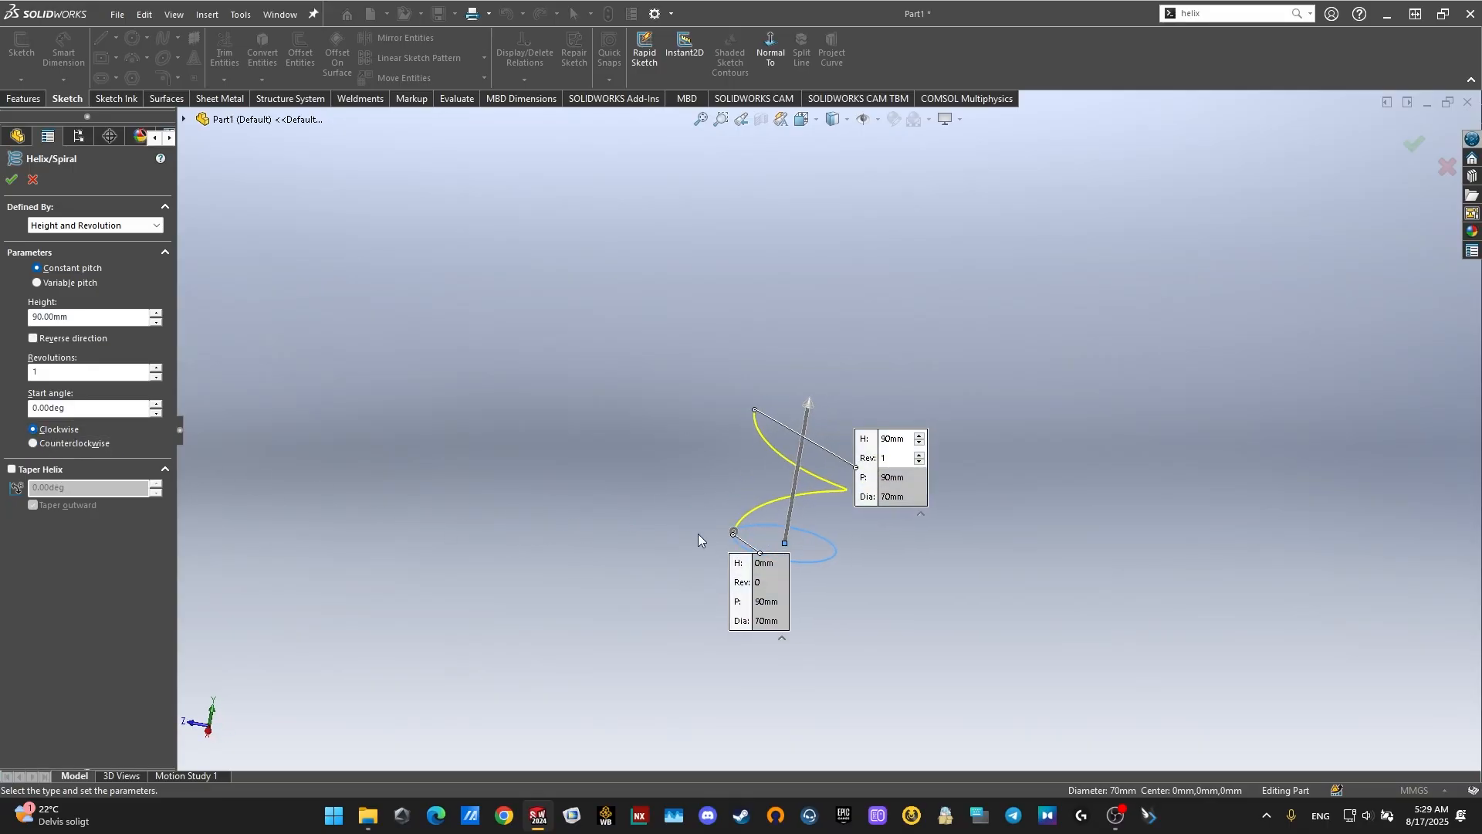
middle_click_drag(698, 539, 774, 476)
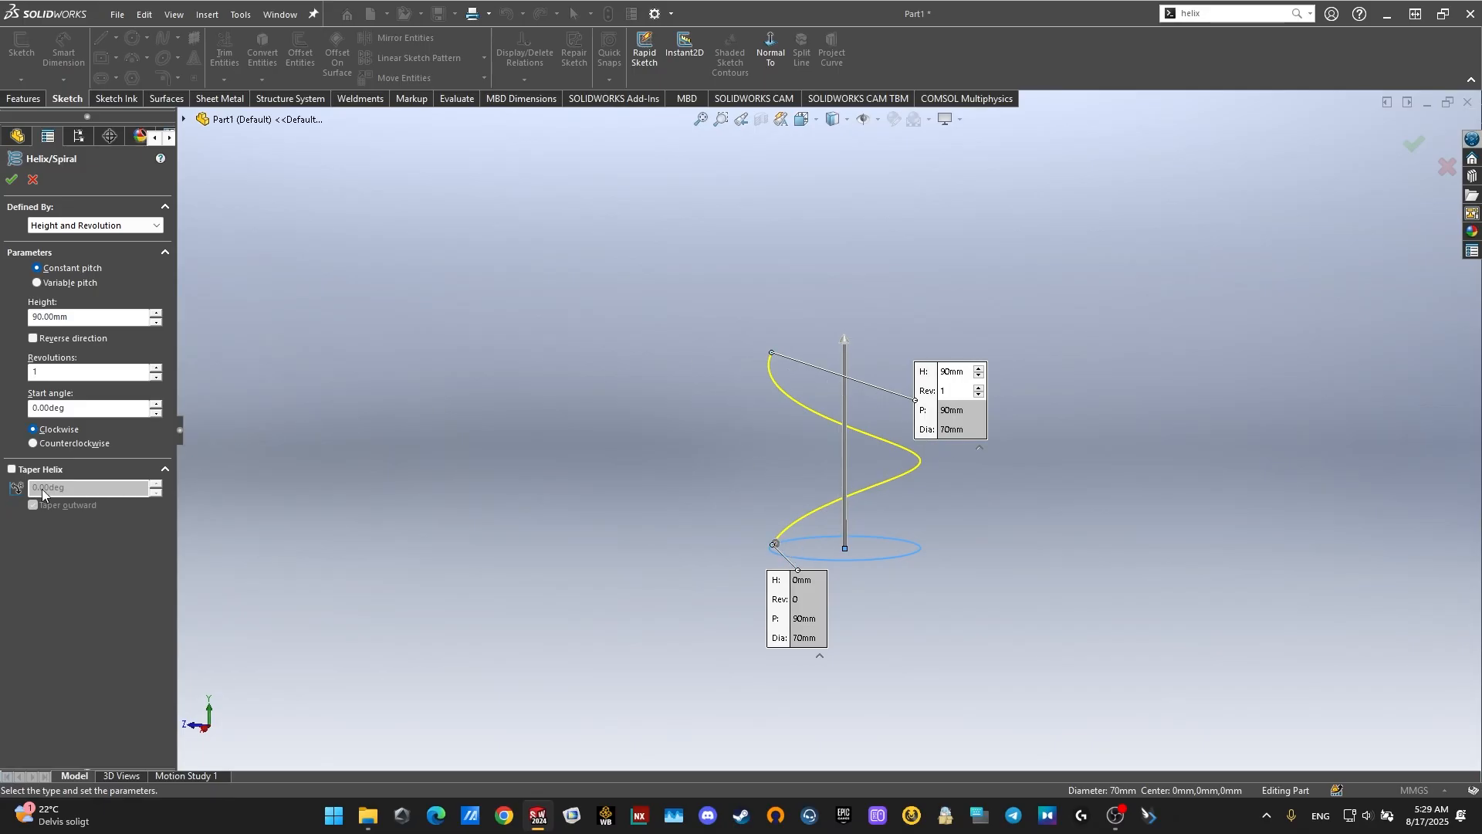
Step: Taper the helix outward by 5 degrees and create the curve
left_click(45, 469)
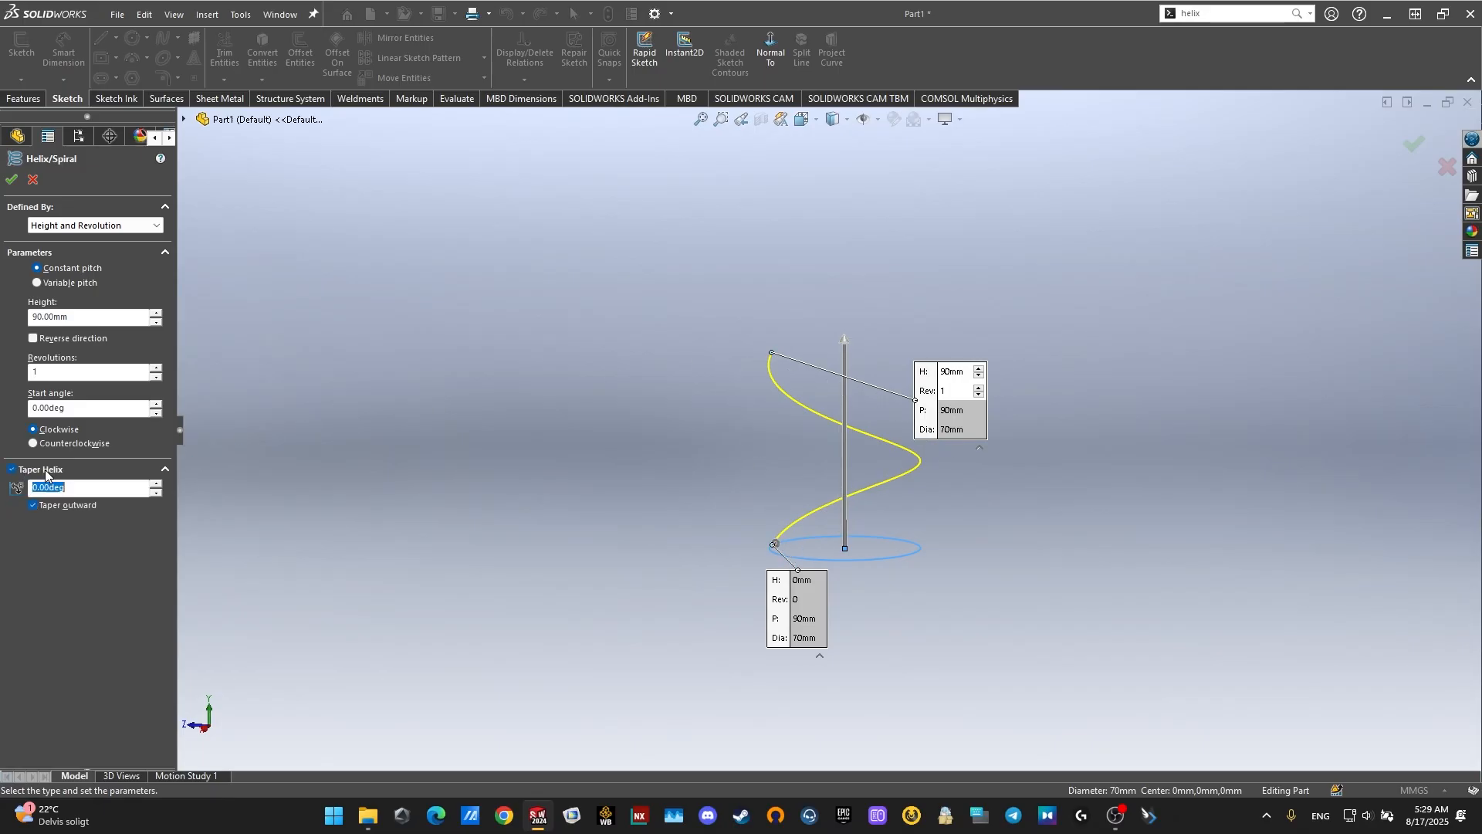
left_click(156, 485)
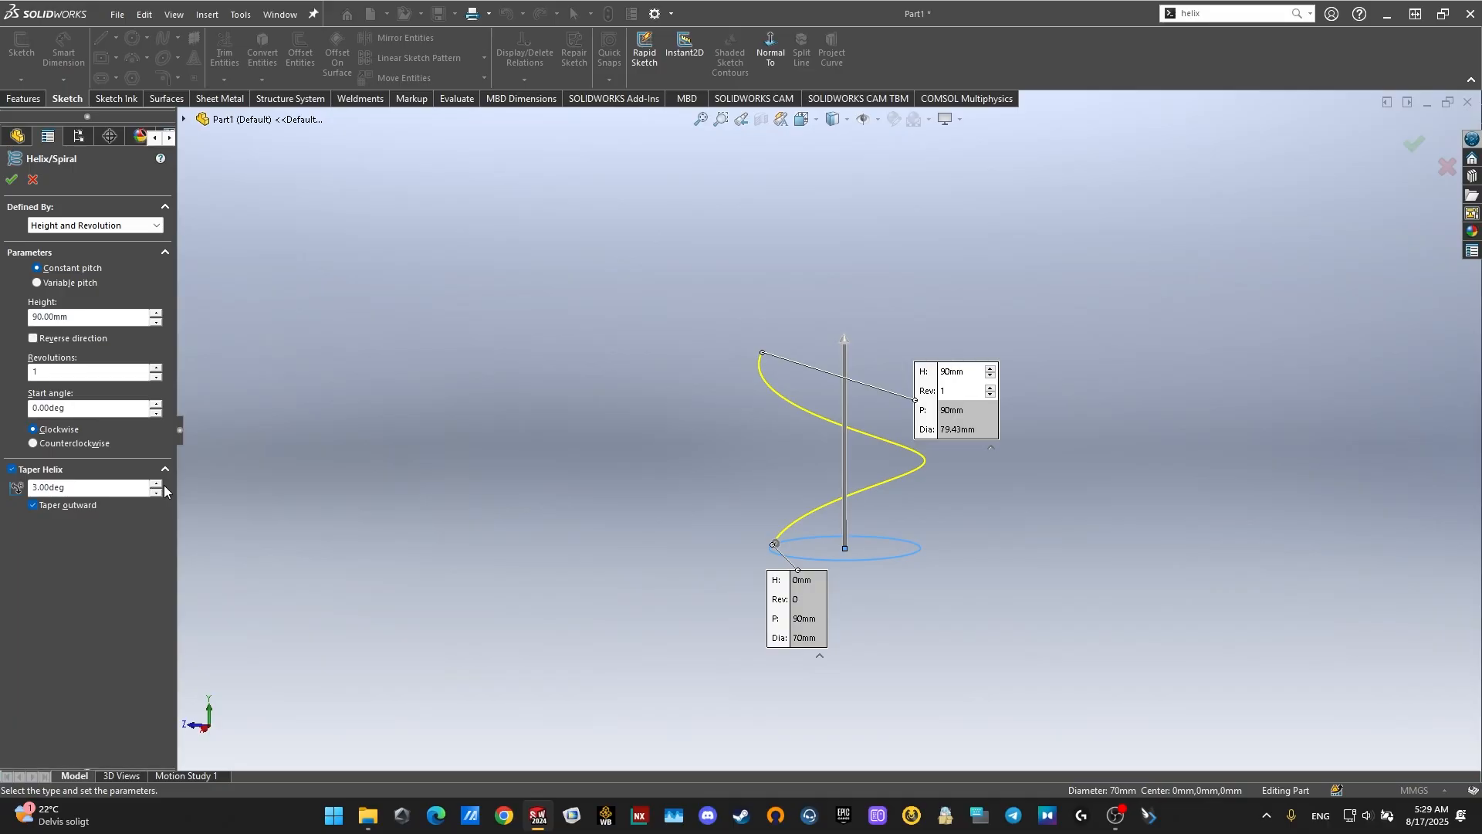
left_click(156, 484)
left_click(156, 484)
middle_click_drag(779, 498, 589, 508)
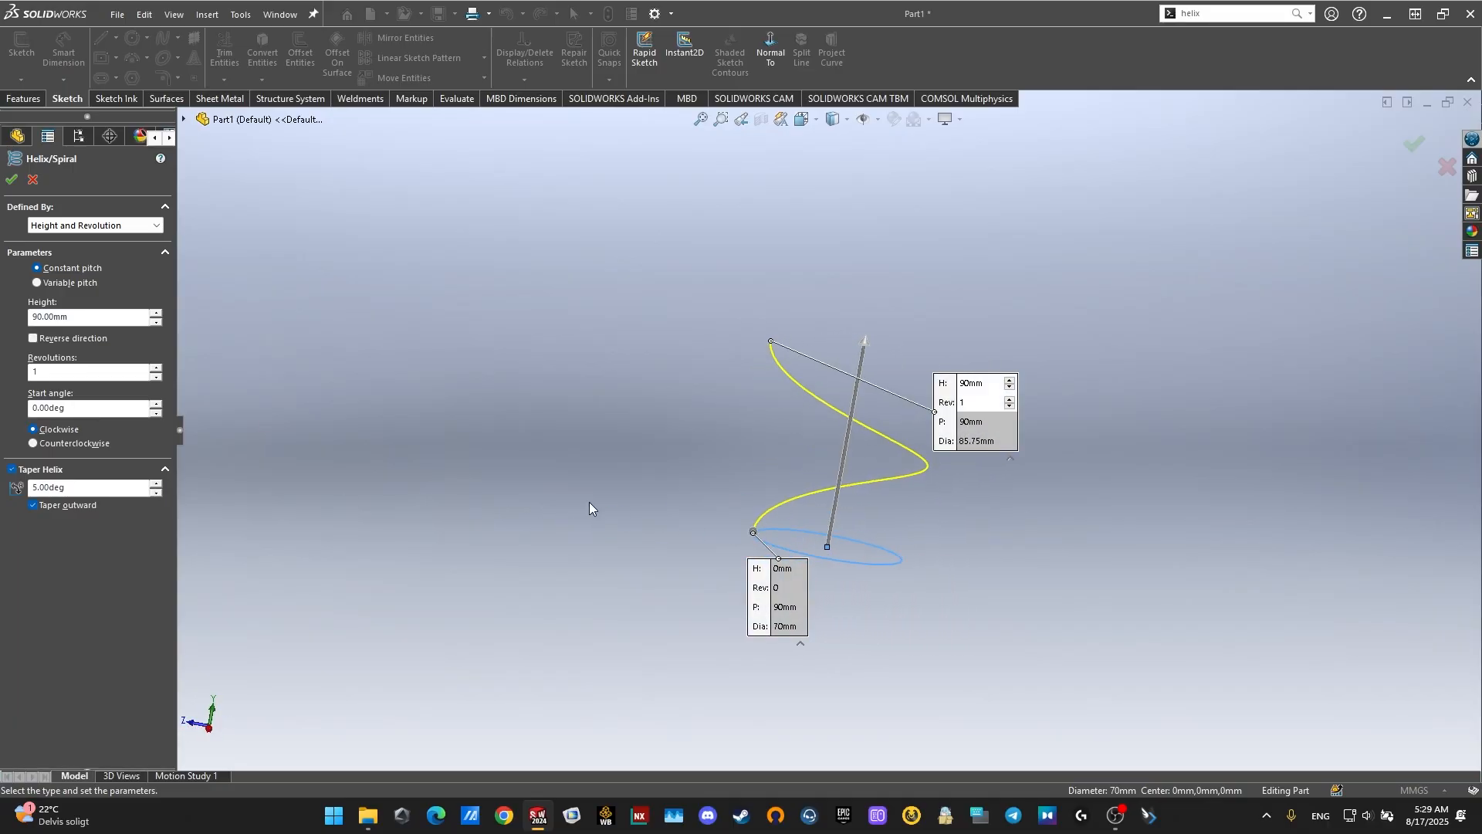
left_click(12, 179)
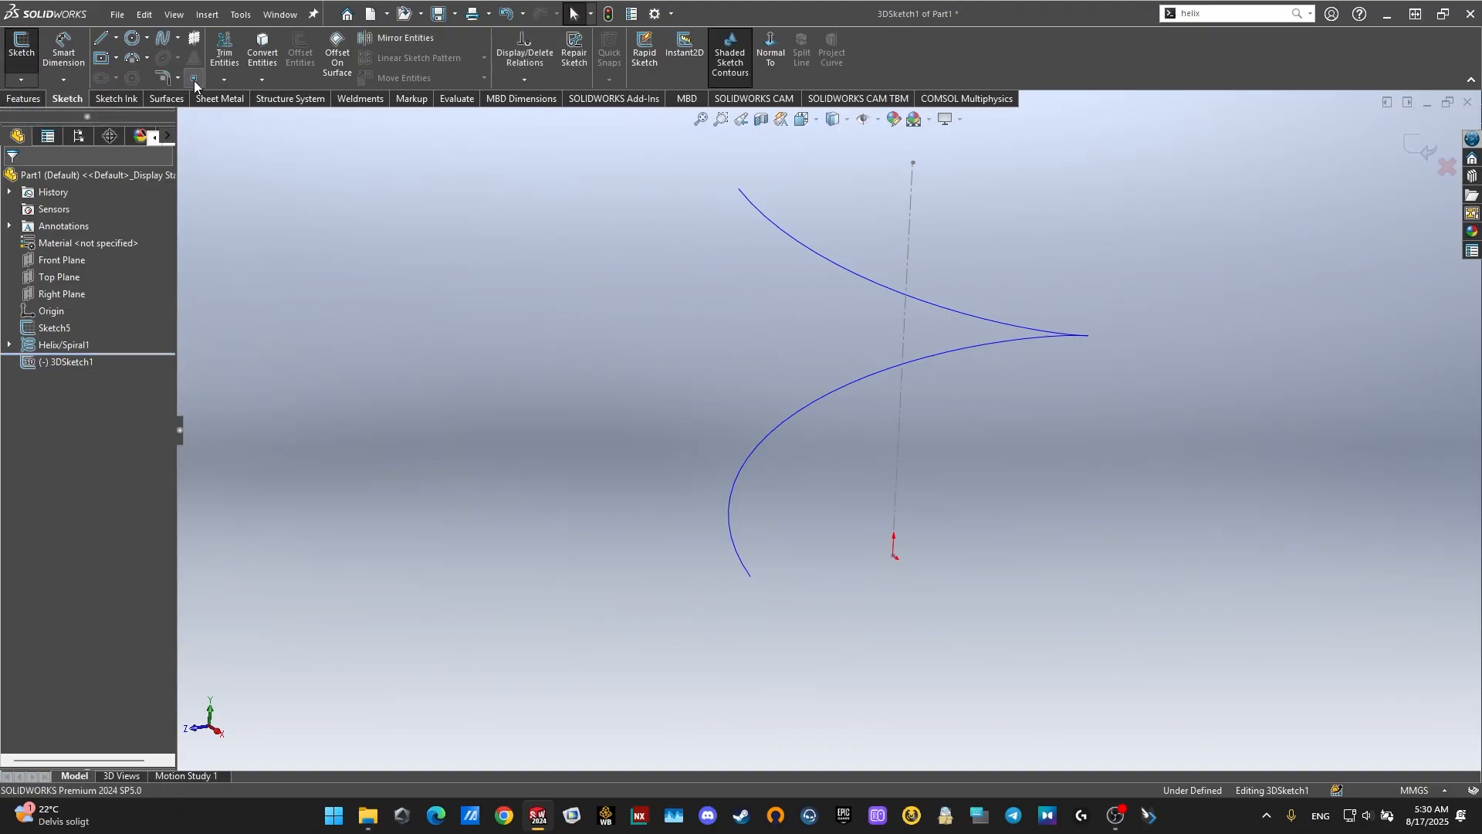
Step: Place a point on the helix's lower endpoint in the 3D sketch and exit the sketch
left_click(194, 79)
scroll(760, 587, "down", 2)
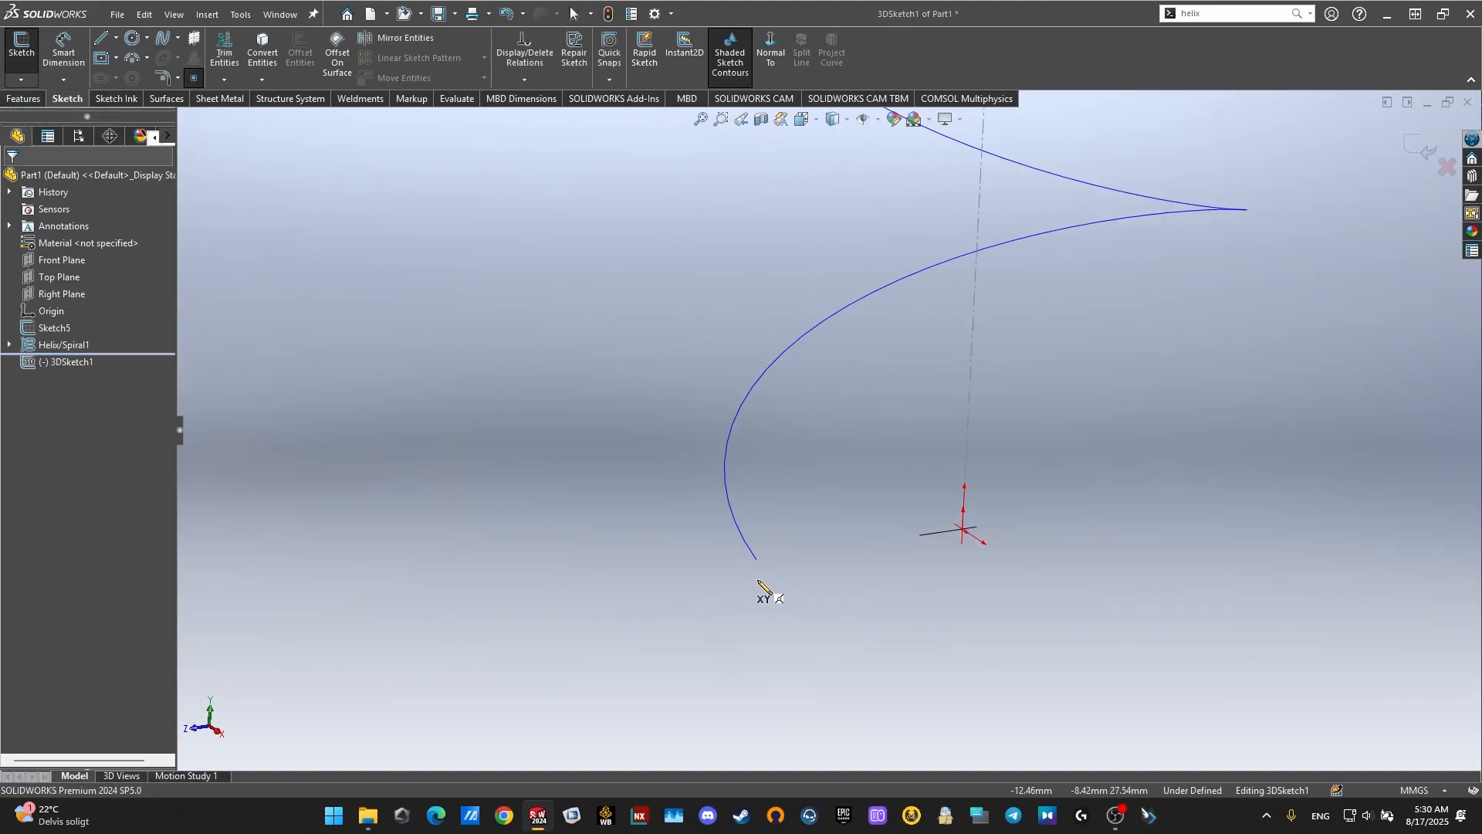
scroll(760, 586, "down", 2)
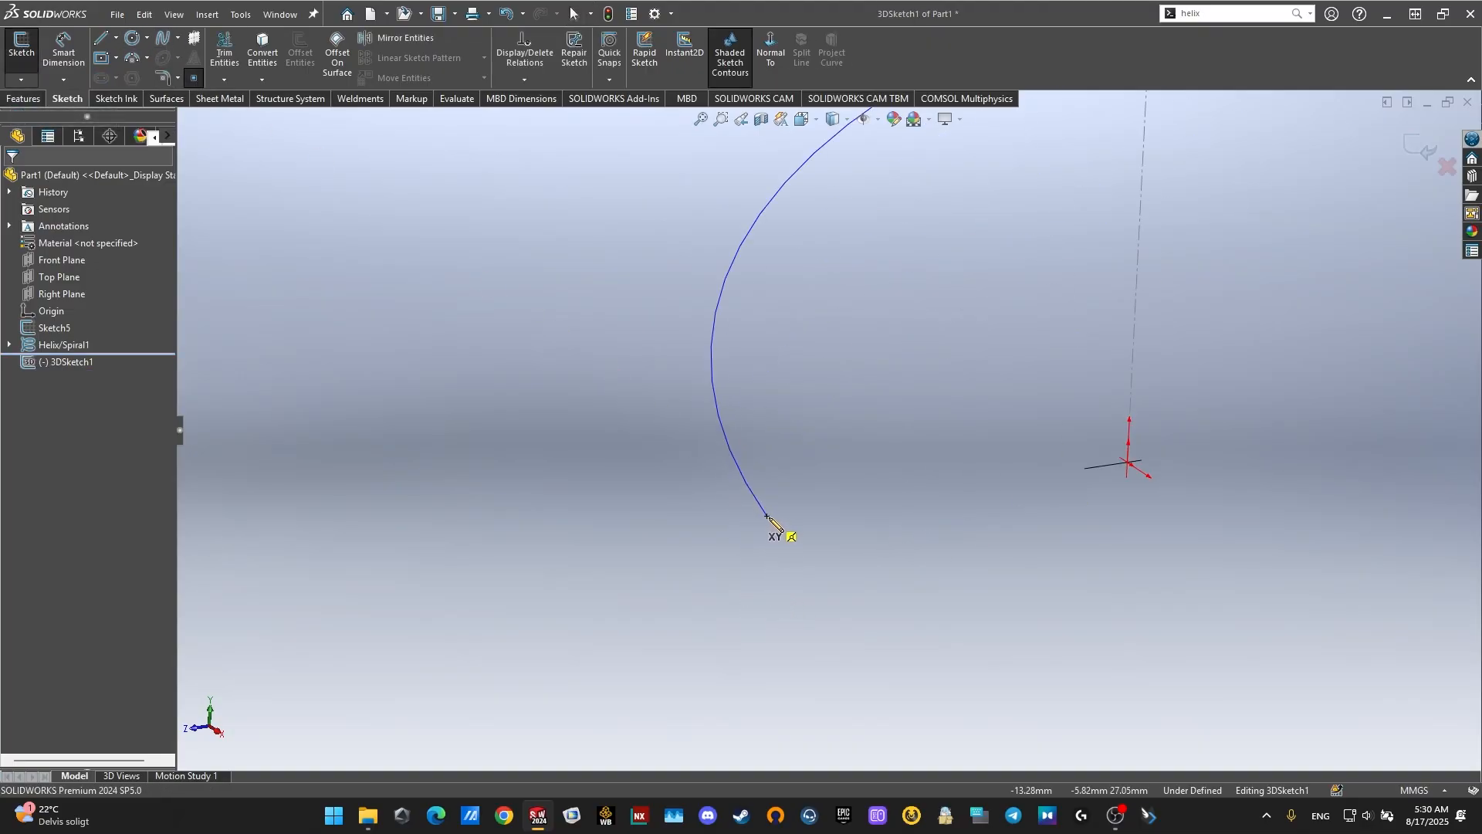
left_click(766, 515)
key("Escape")
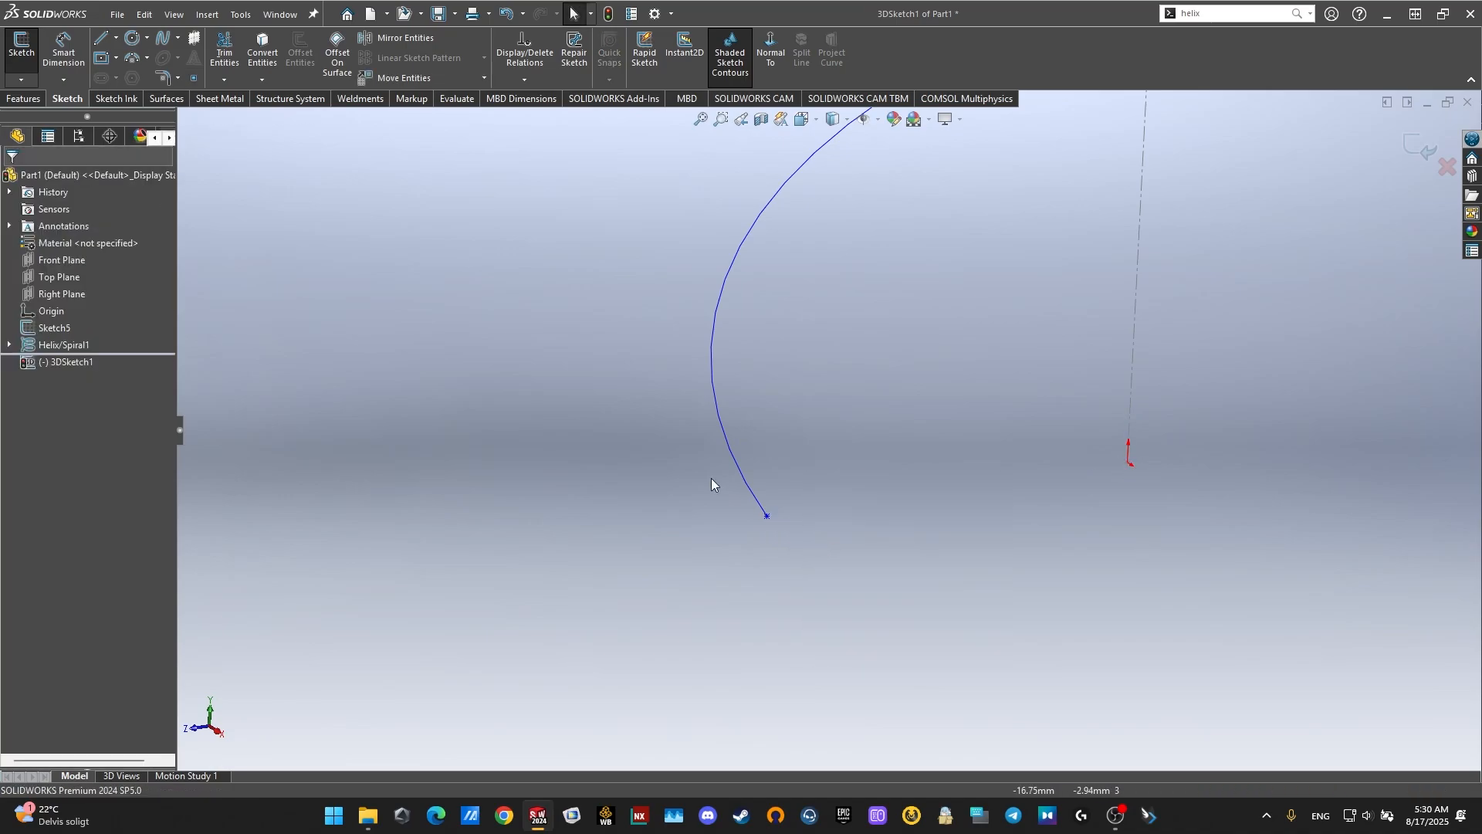
right_click(68, 287)
left_click(590, 295)
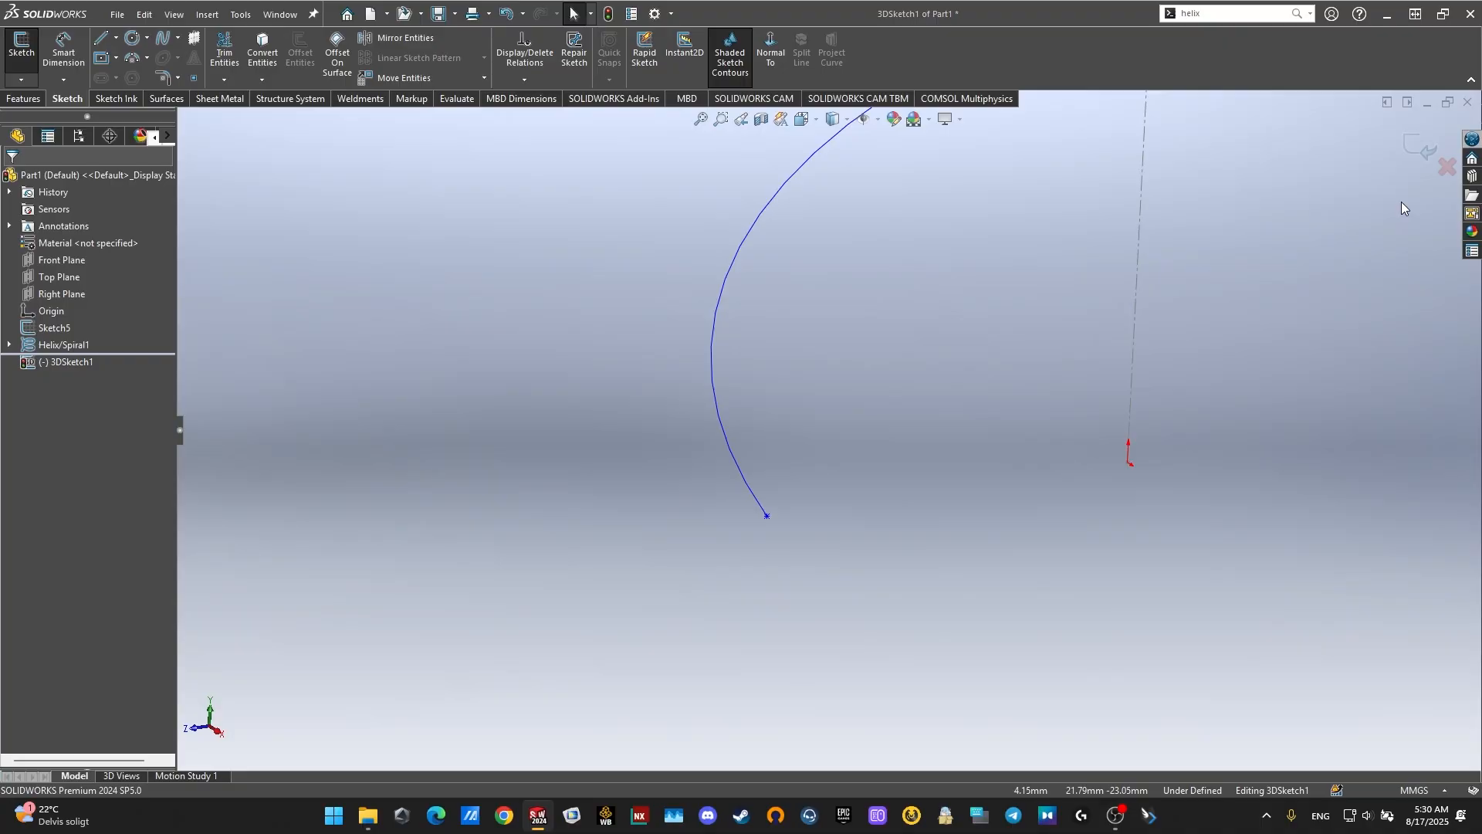
left_click(1422, 148)
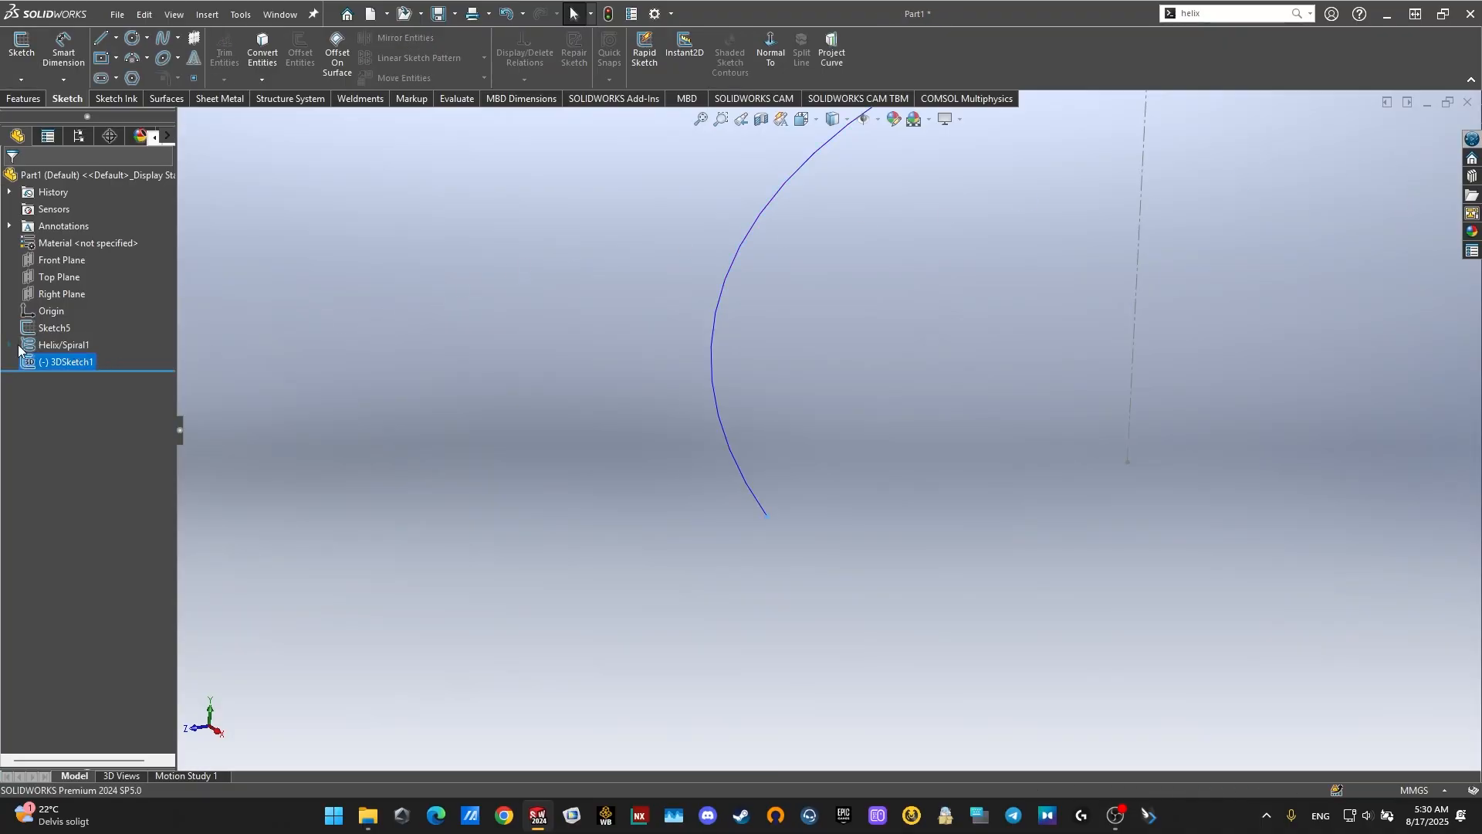
Step: Review the parameters in the helix definition and close it
left_click(55, 345)
right_click(56, 345)
left_click(66, 294)
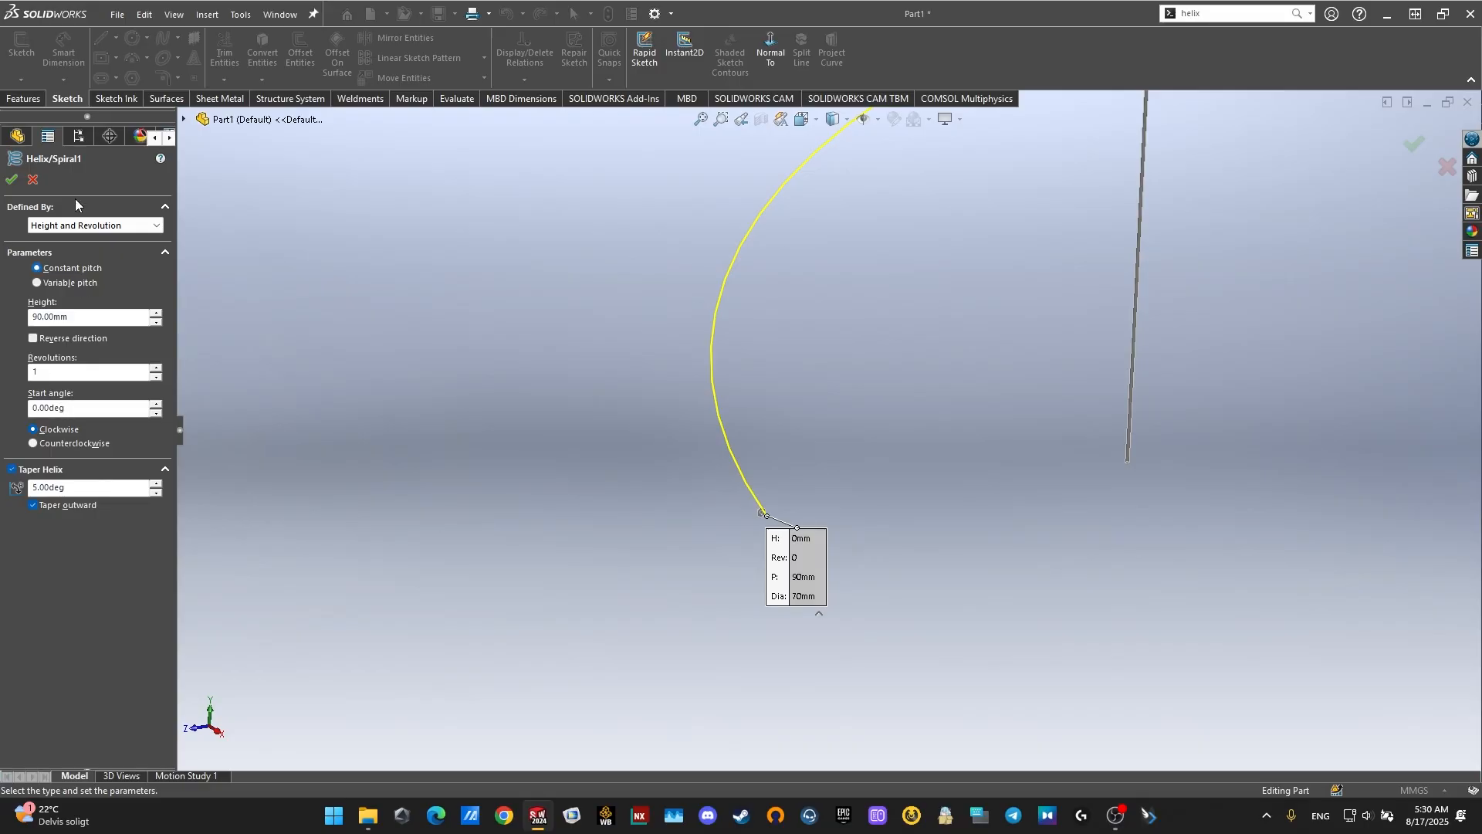
key("Return")
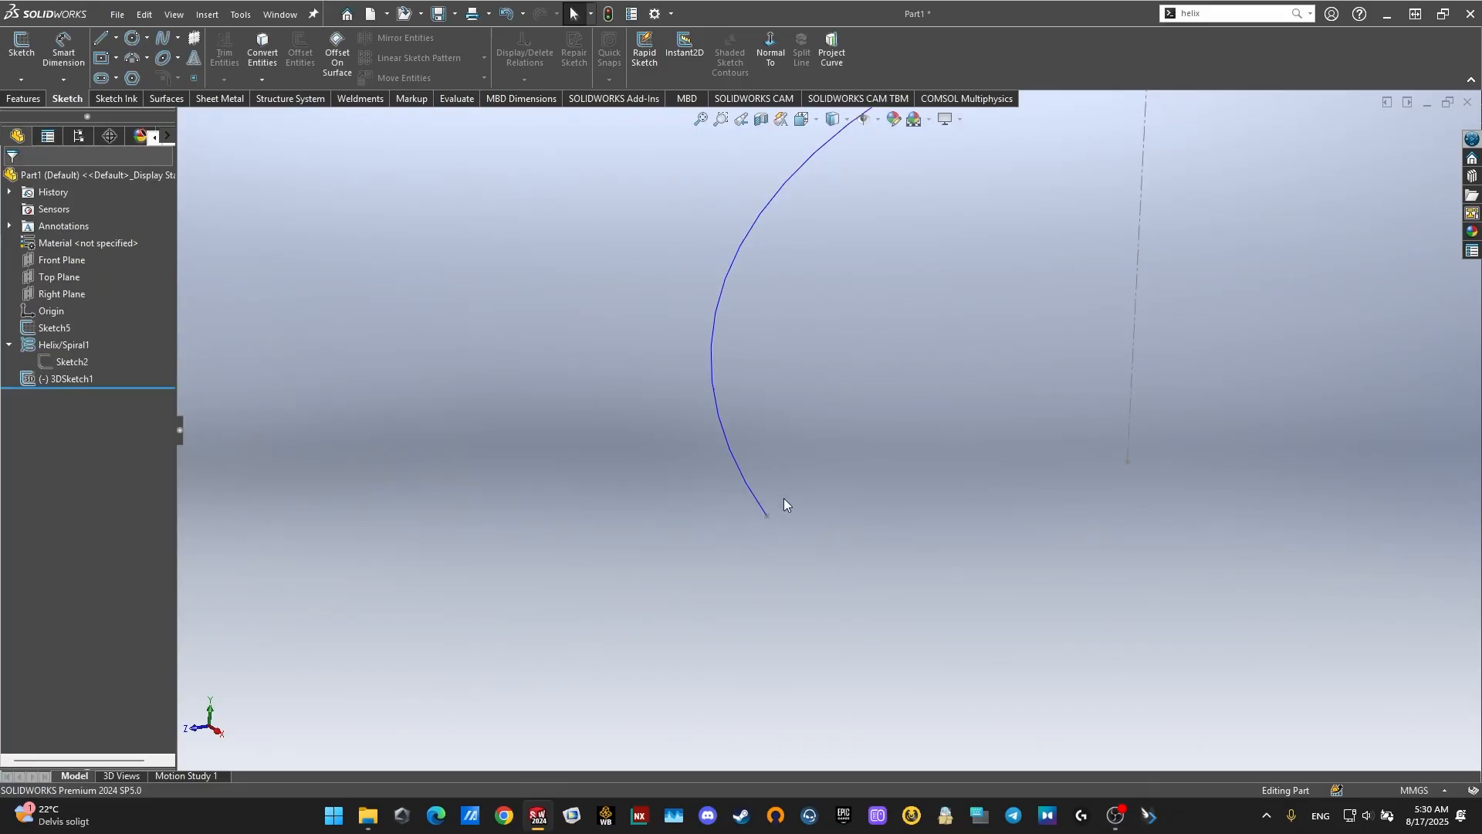
Step: On the Right Plane, sketch a hexagon with sides about 4.2 mm long, centred on the helix's lower endpoint, using the inscribed-circle option
left_click(64, 294)
mouse_move(559, 433)
middle_mouse_down()
mouse_move(658, 473)
mouse_move(599, 390)
mouse_move(563, 258)
middle_mouse_up()
right_click(64, 296)
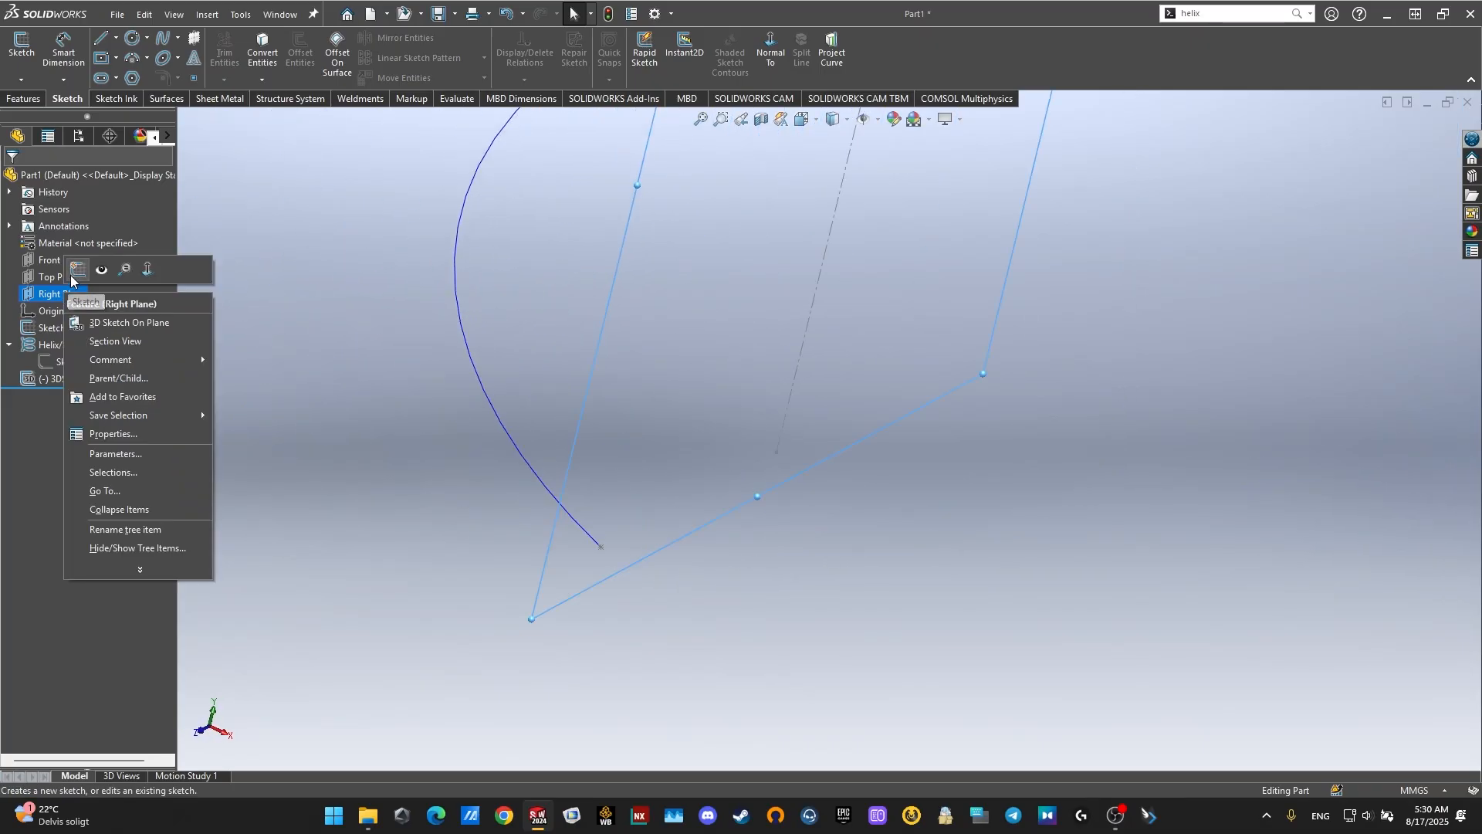
left_click(75, 266)
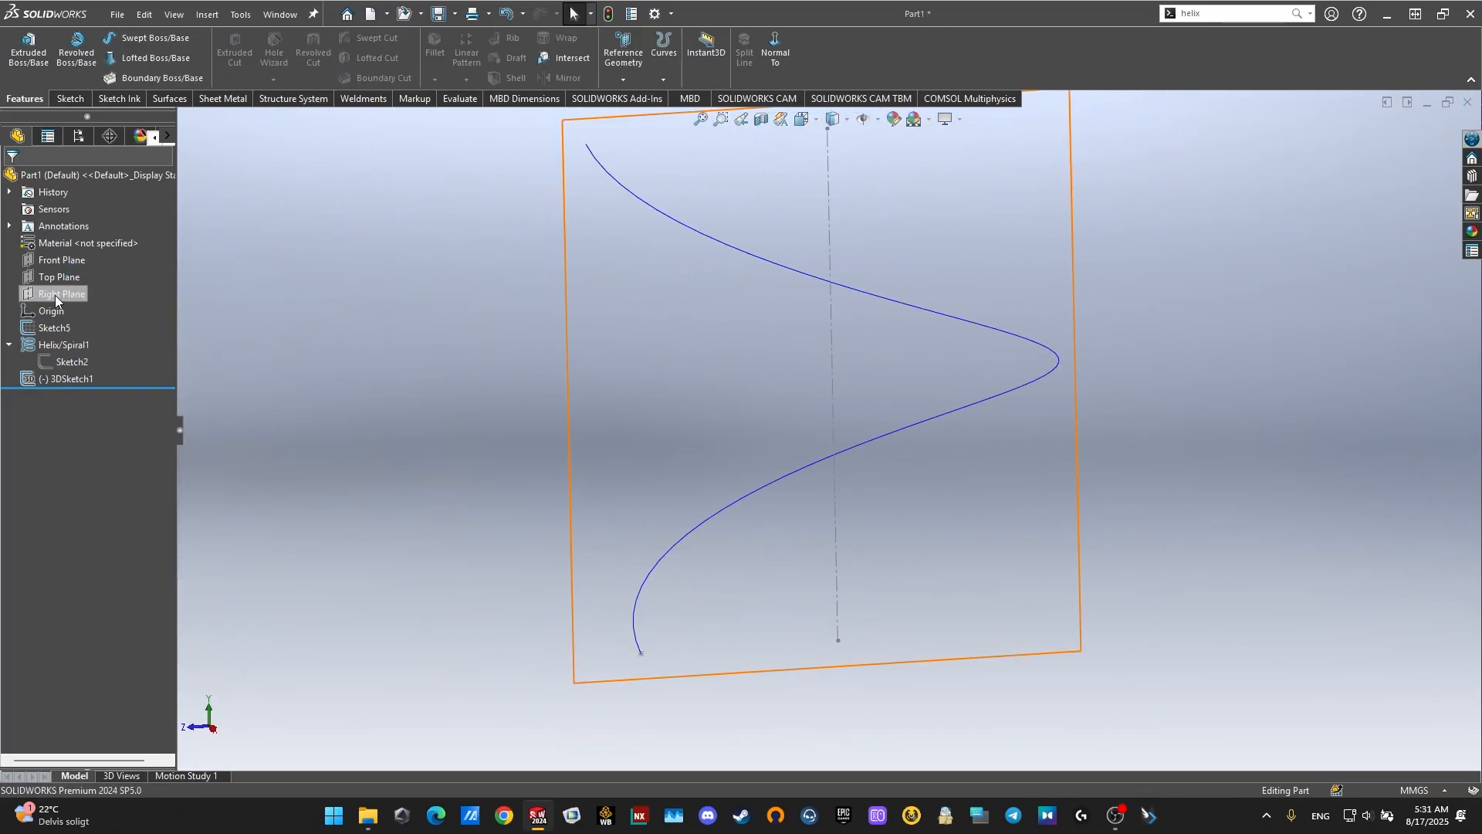
right_click(54, 295)
left_click(75, 270)
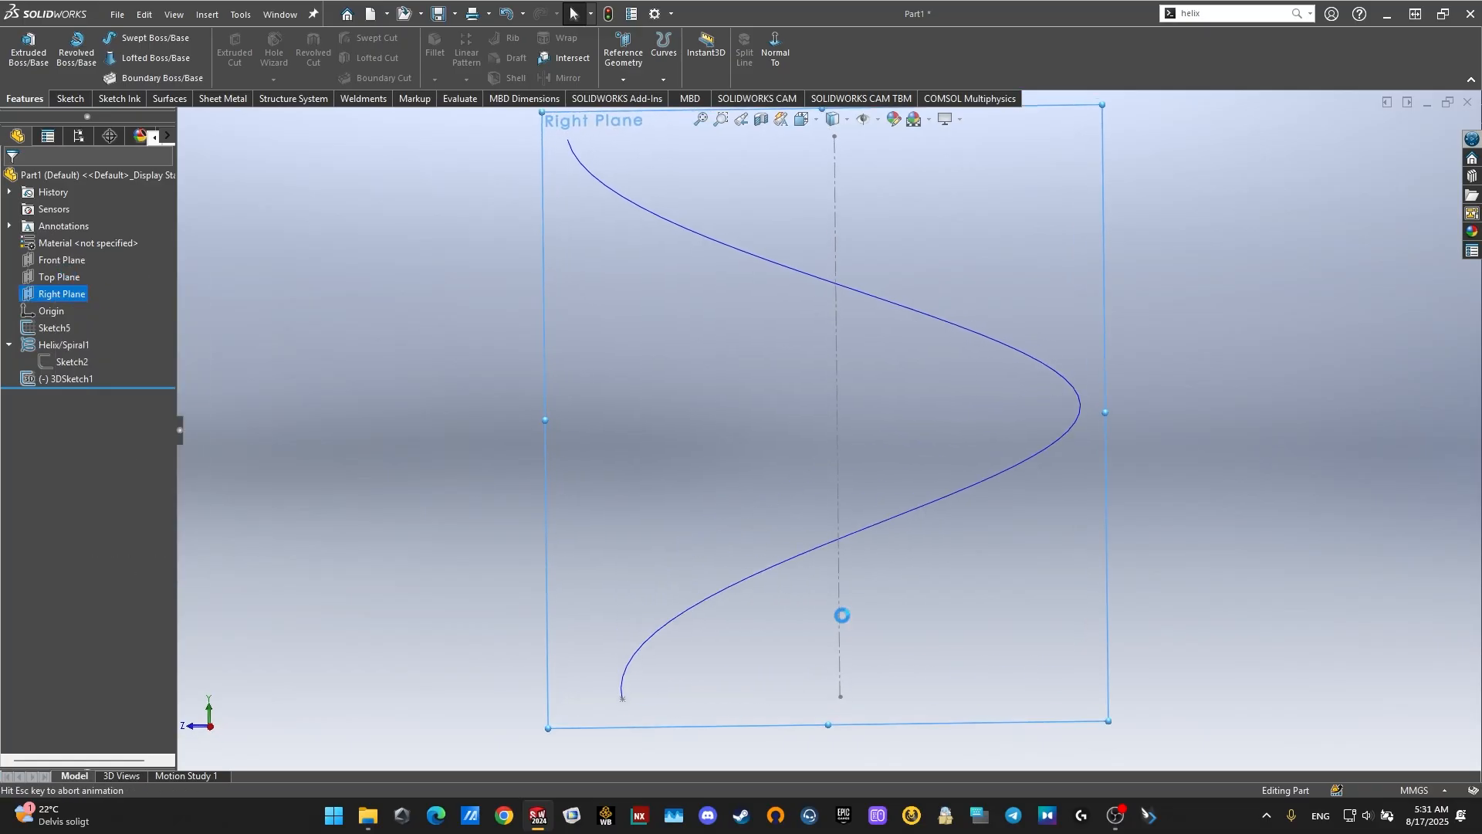
scroll(631, 704, "down", 2)
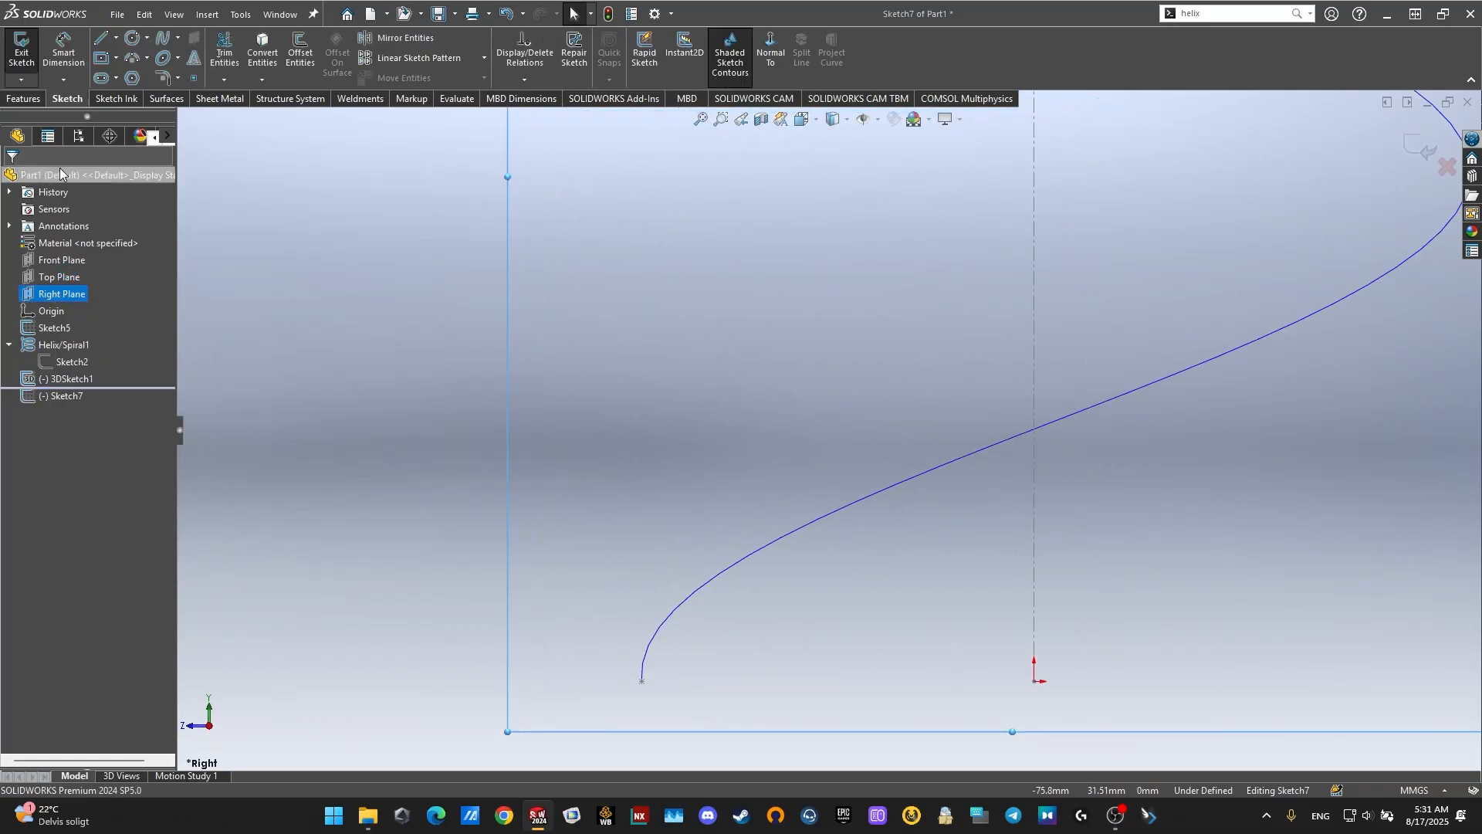
left_click(132, 78)
left_click(641, 681)
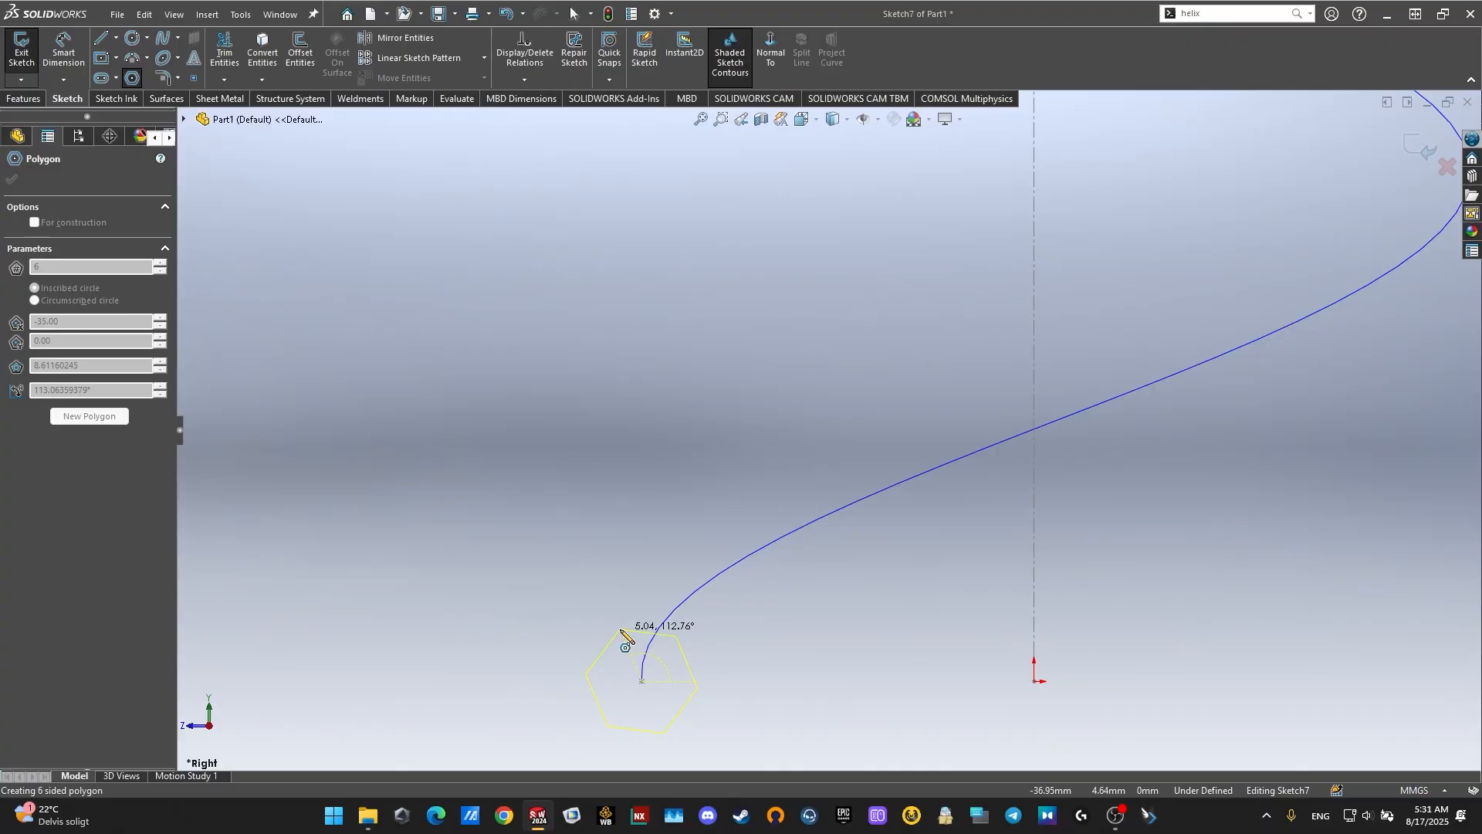
left_click(623, 637)
key("Escape")
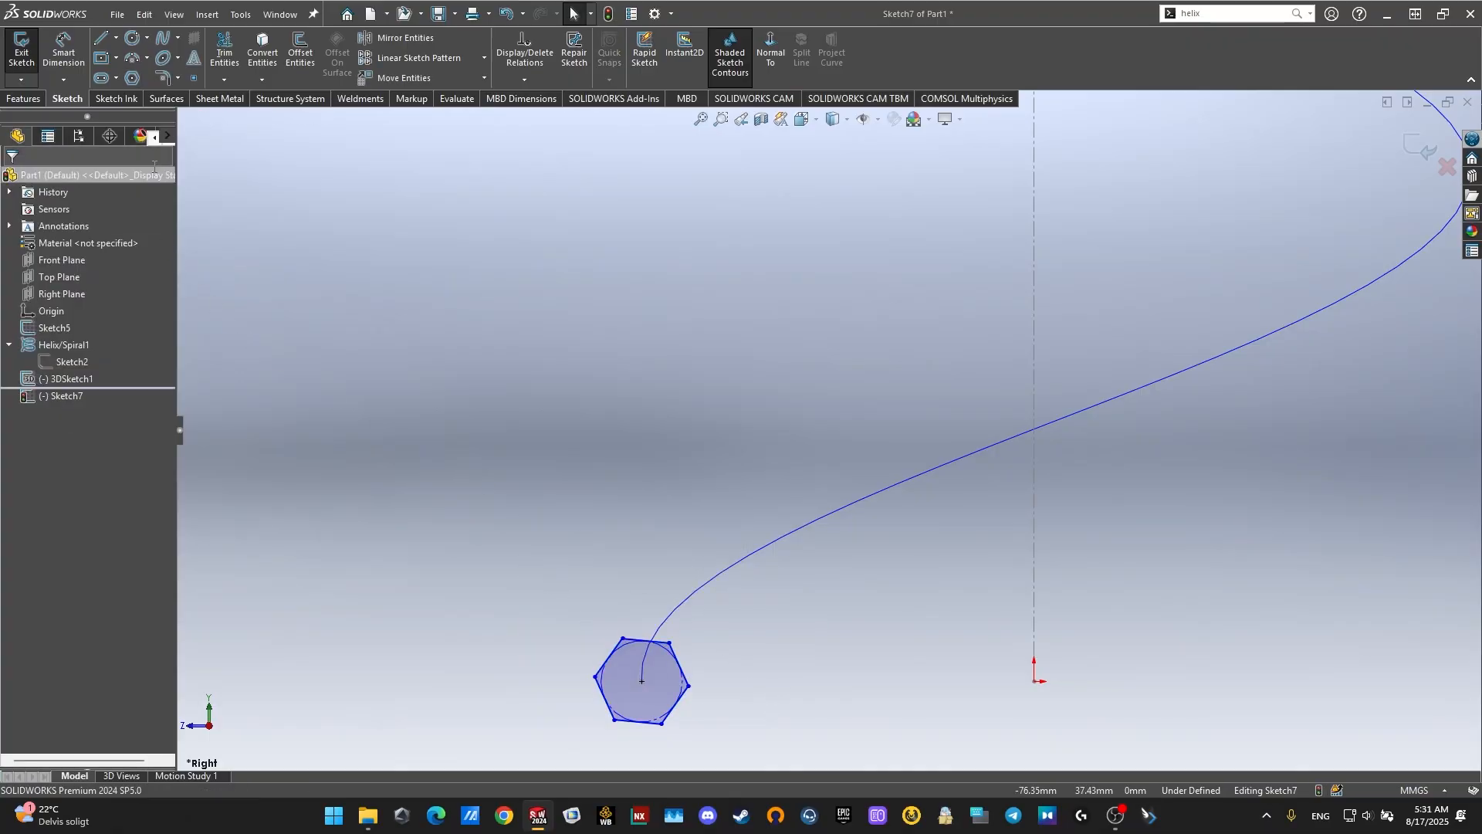
Step: Dimension the hexagon's upper side and set its length to 4 mm
left_click(54, 54)
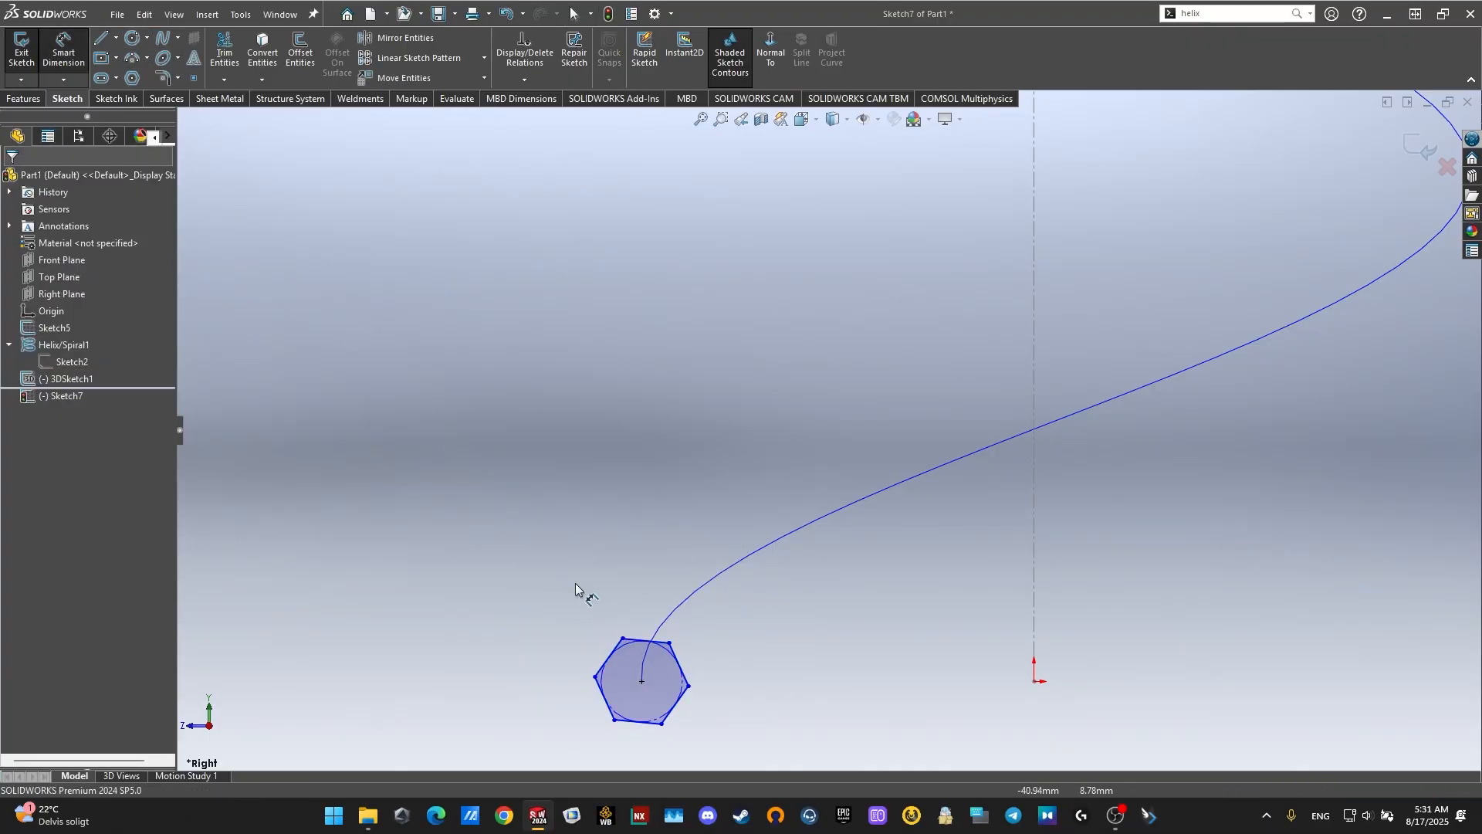
left_click(644, 639)
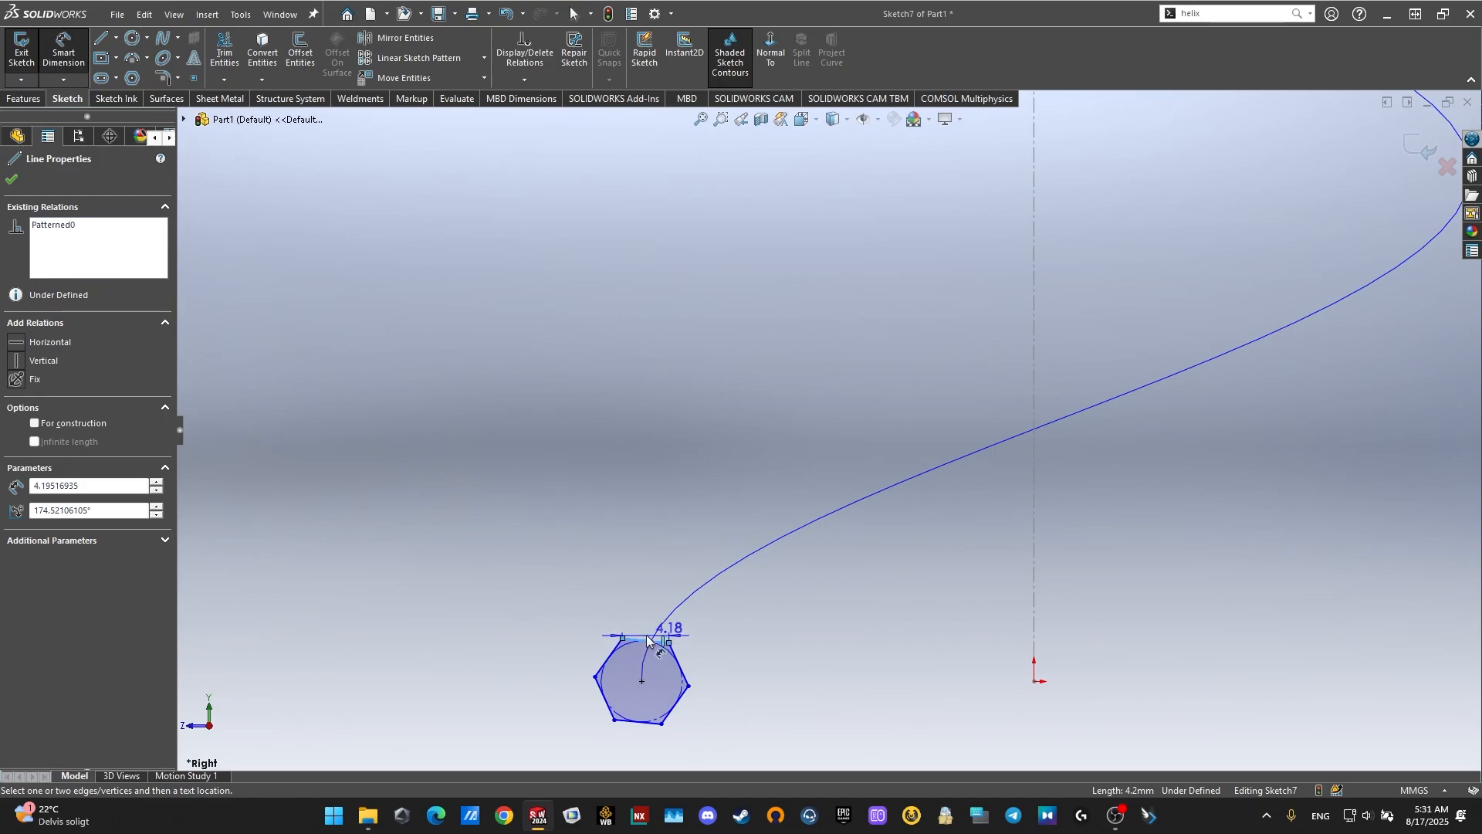
scroll(647, 639, "down", 10)
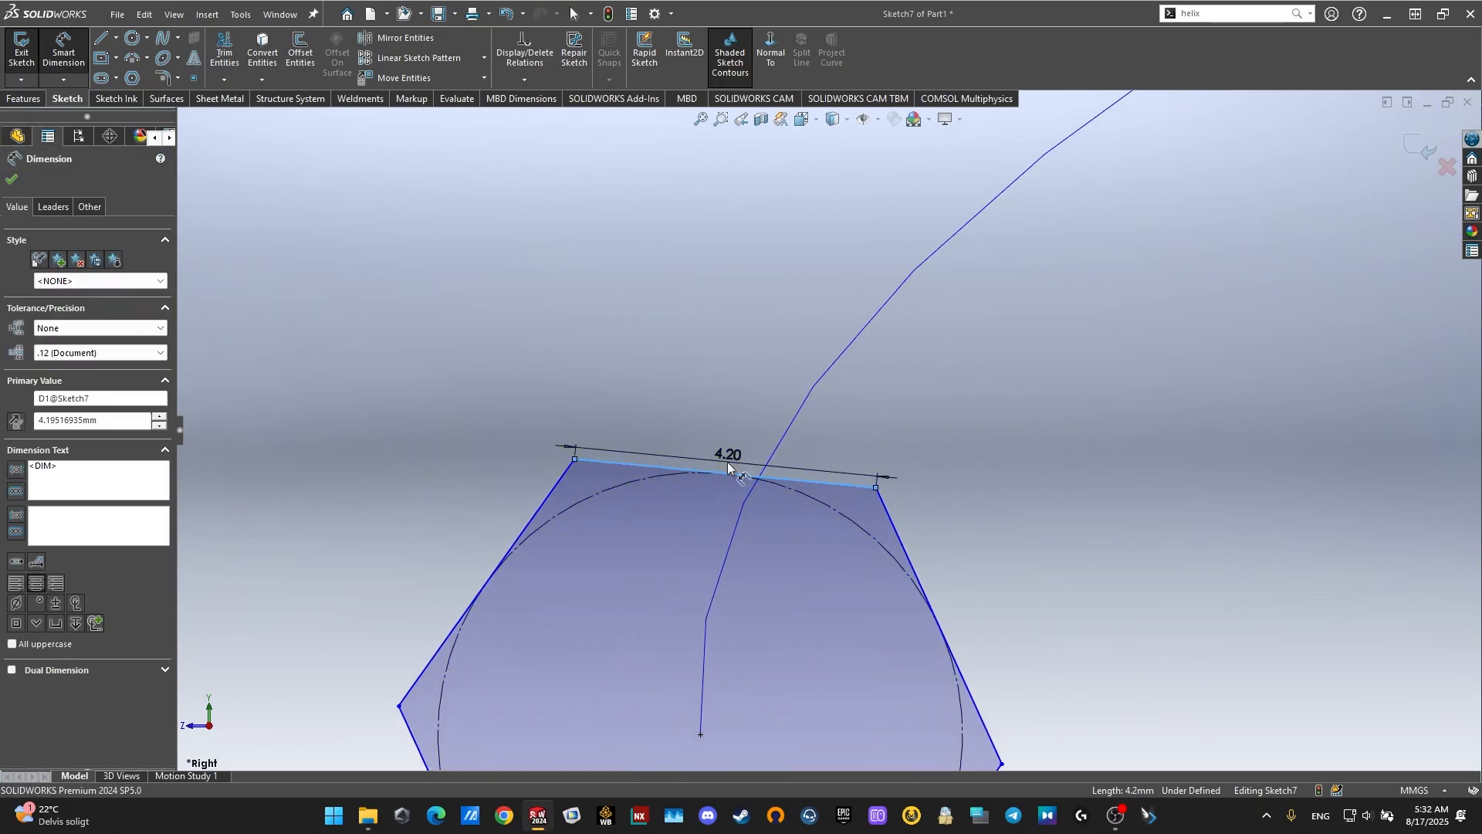
left_click(727, 462)
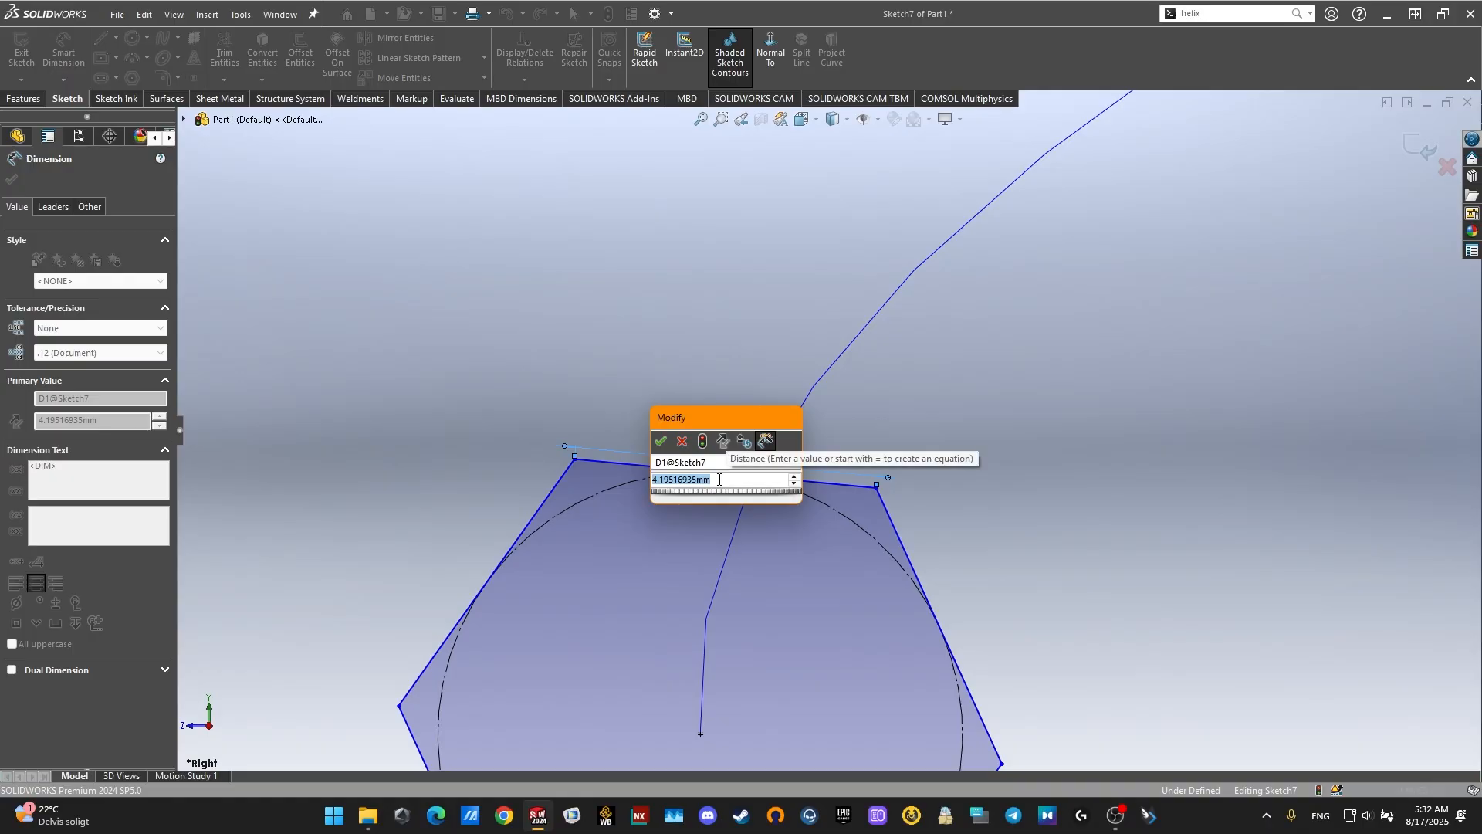
type("4")
key("Return")
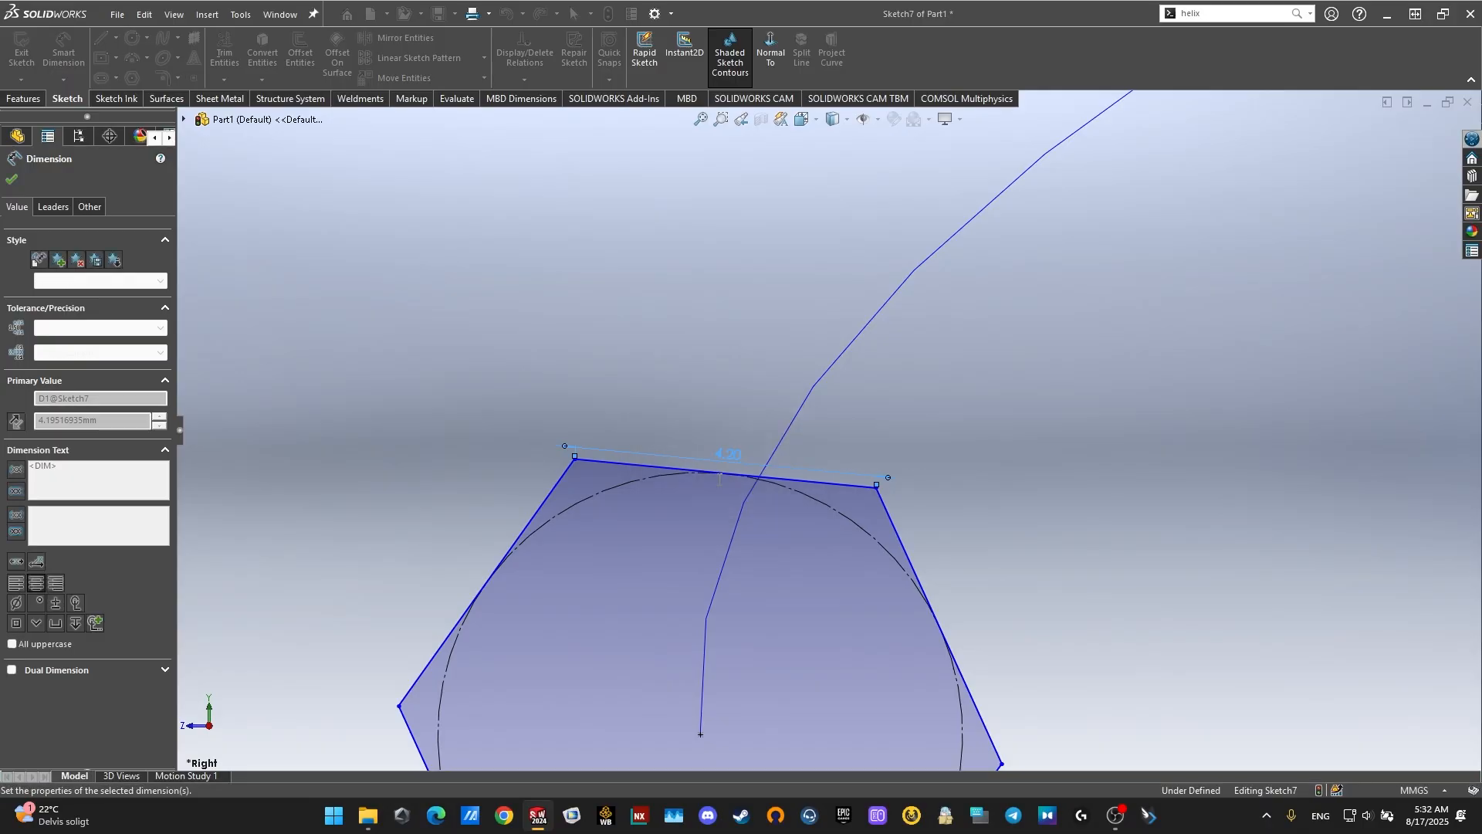
scroll(956, 576, "up", 5)
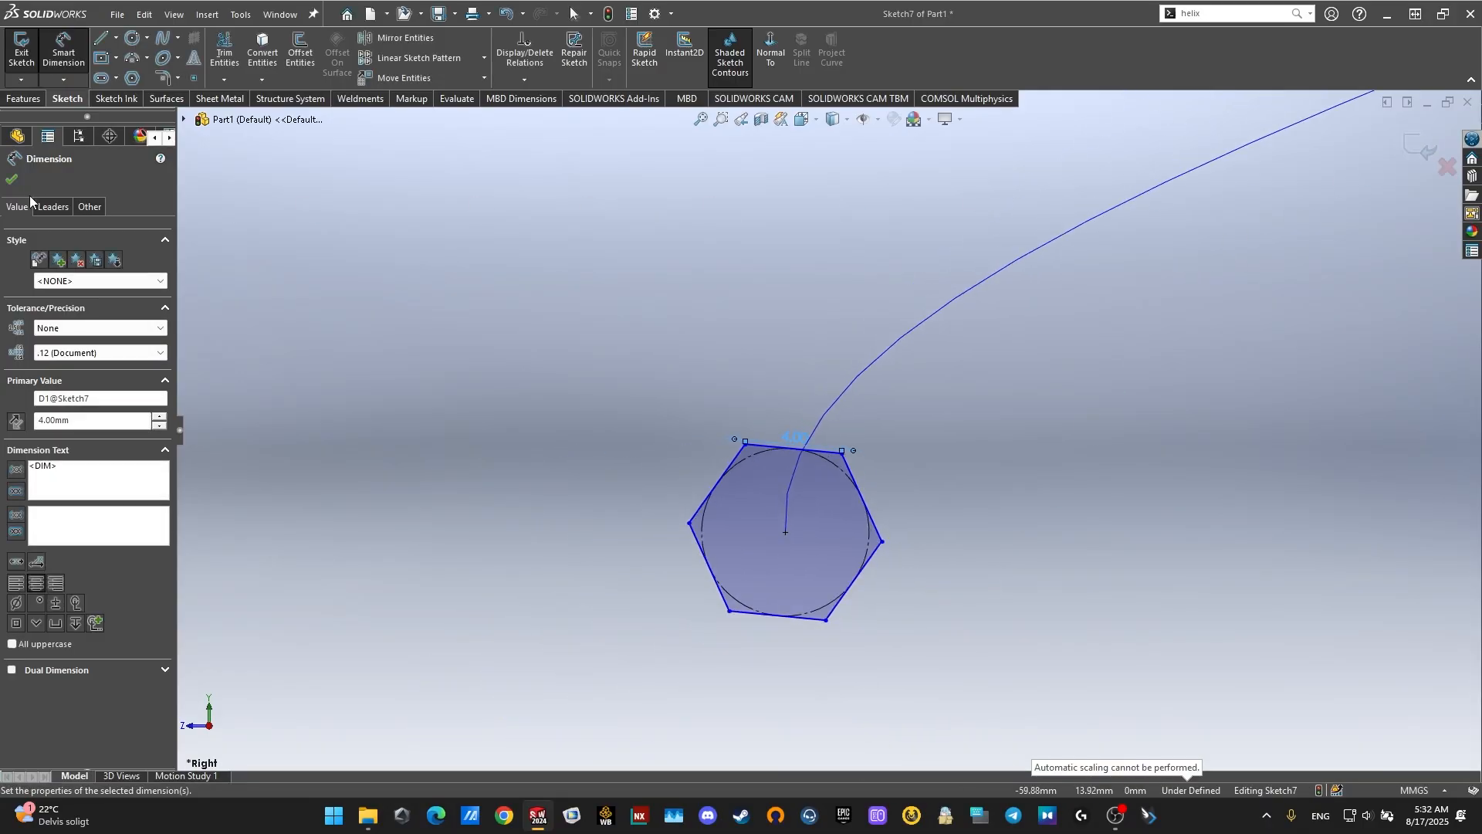
left_click(11, 179)
Step: Sweep the hexagon profile along the helix to create a solid body
left_click(25, 98)
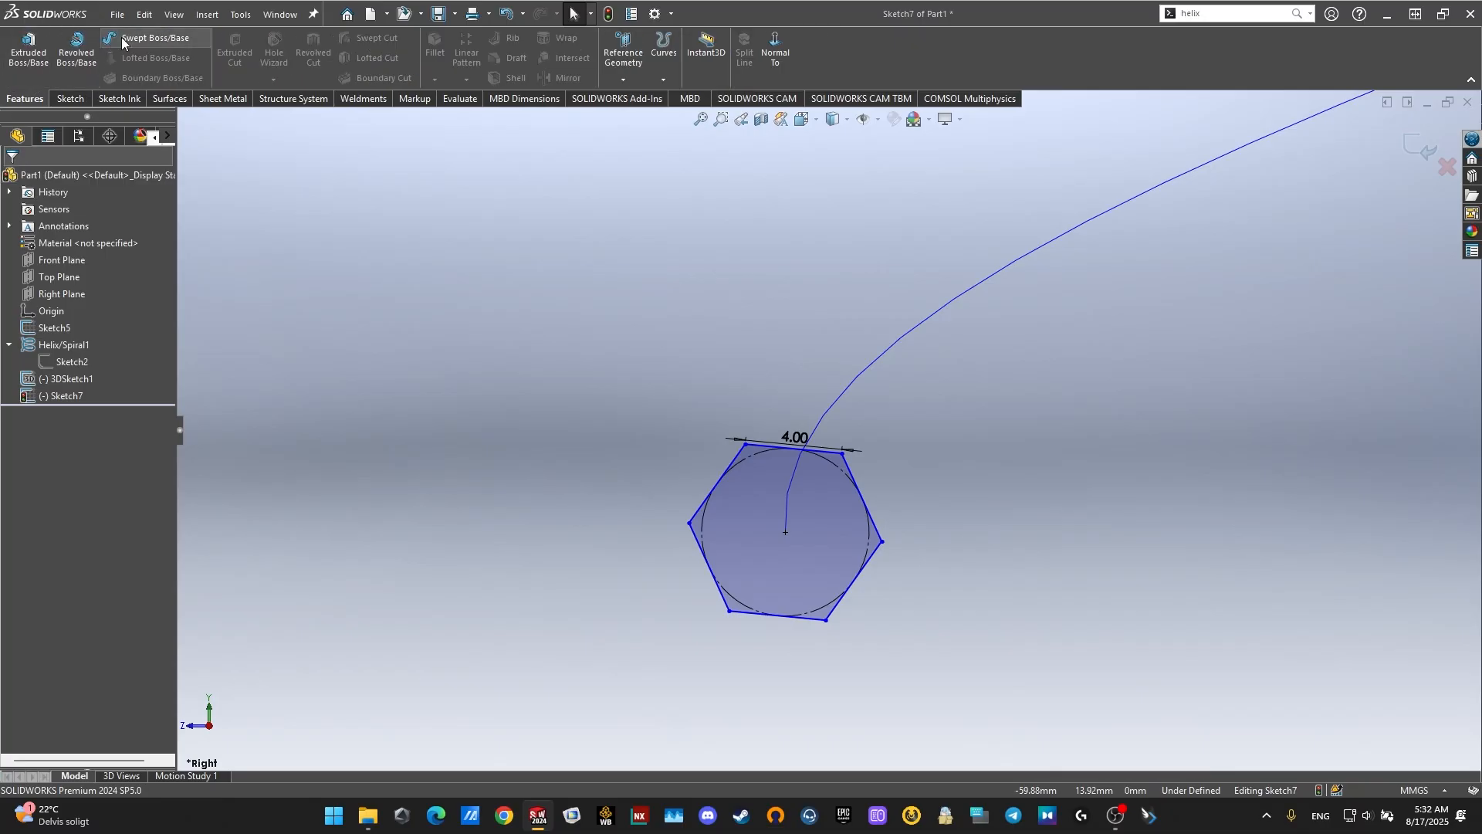
left_click(159, 43)
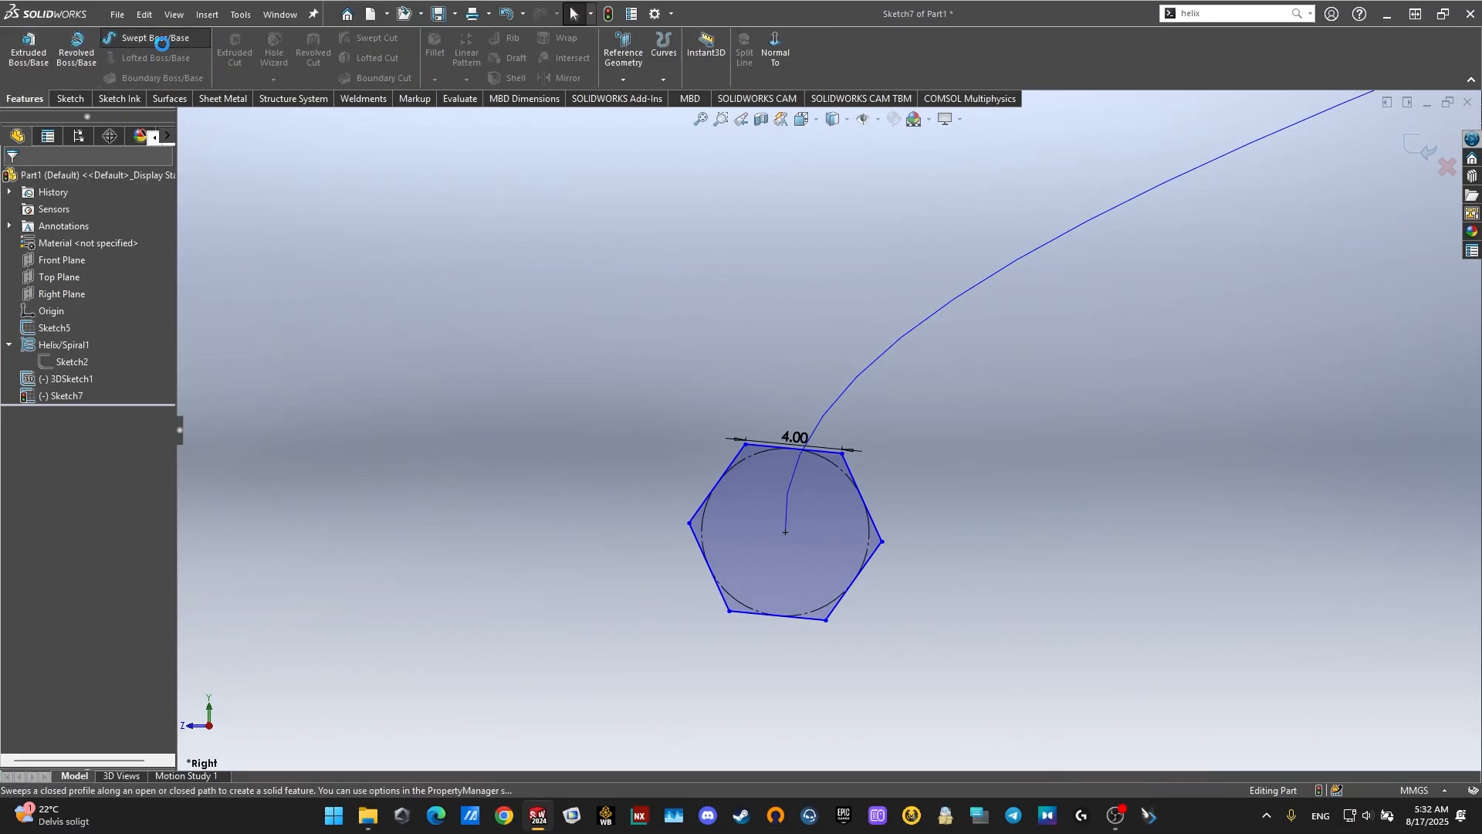
left_click(826, 413)
scroll(1045, 452, "down", 5)
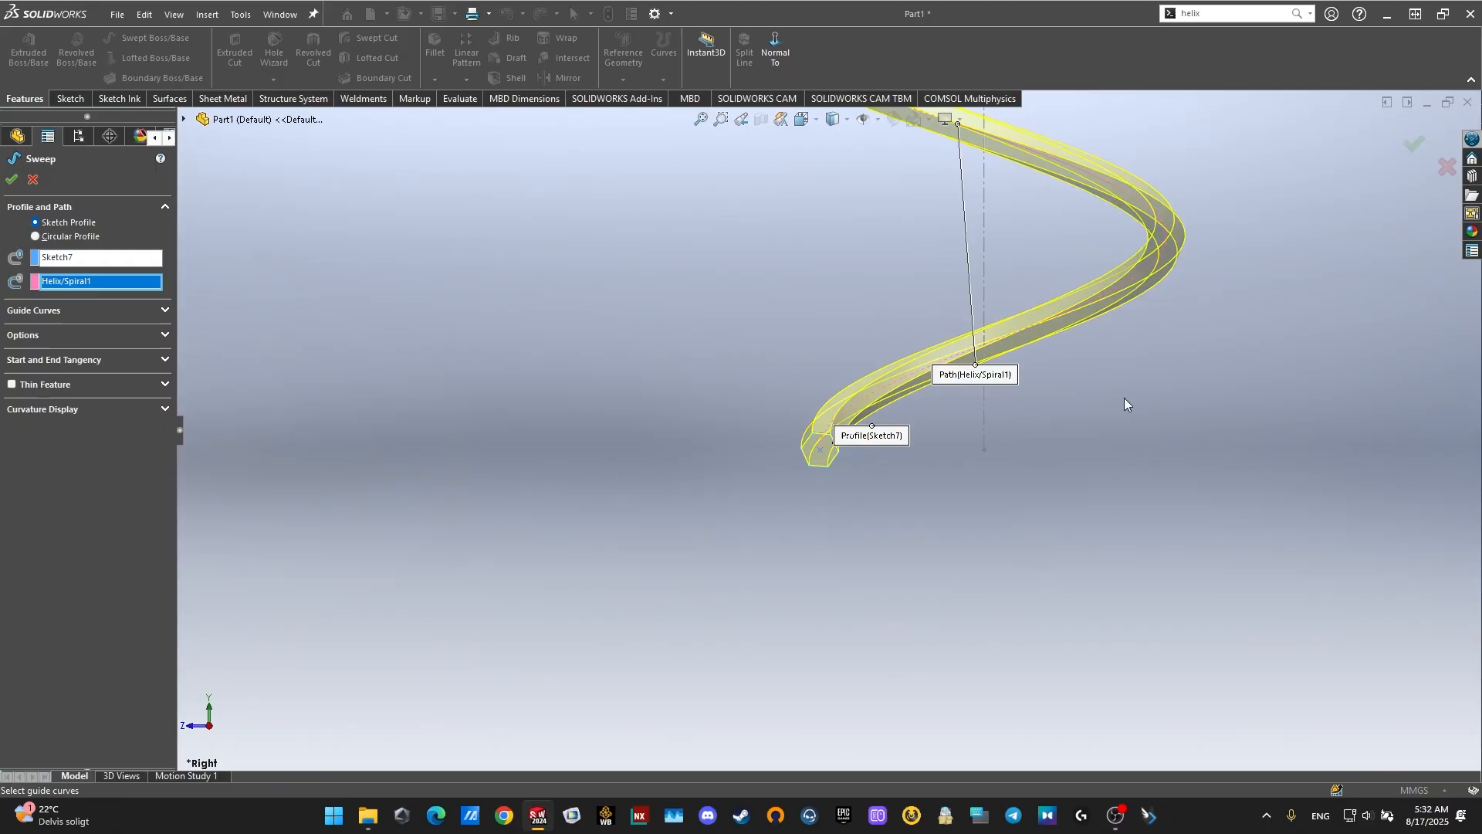
left_click(1408, 154)
Step: Hide the helix curve inside the swept body
middle_click_drag(1111, 350, 895, 569)
right_click(573, 561)
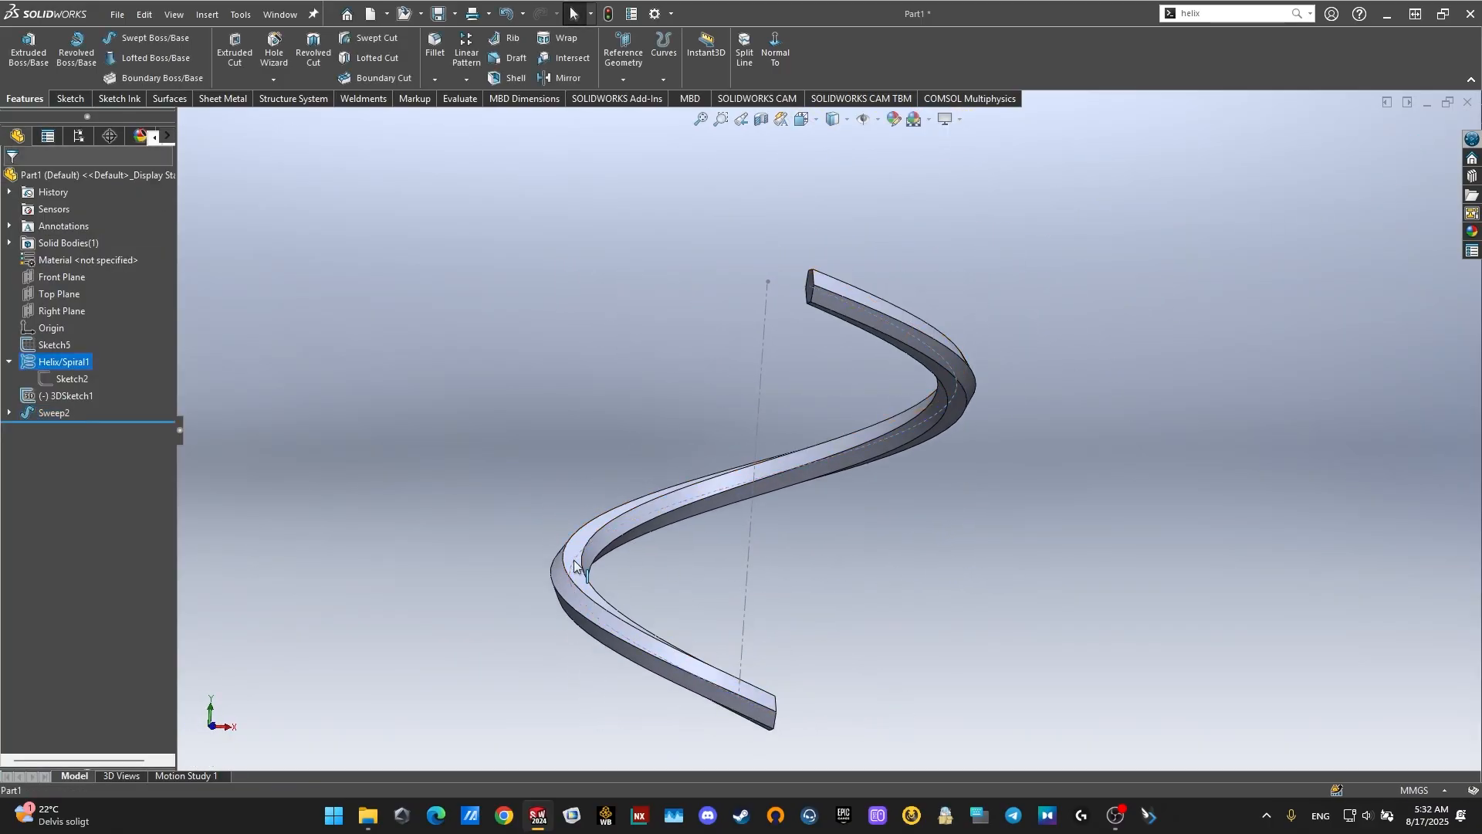
left_click(597, 496)
middle_click_drag(835, 563, 763, 557)
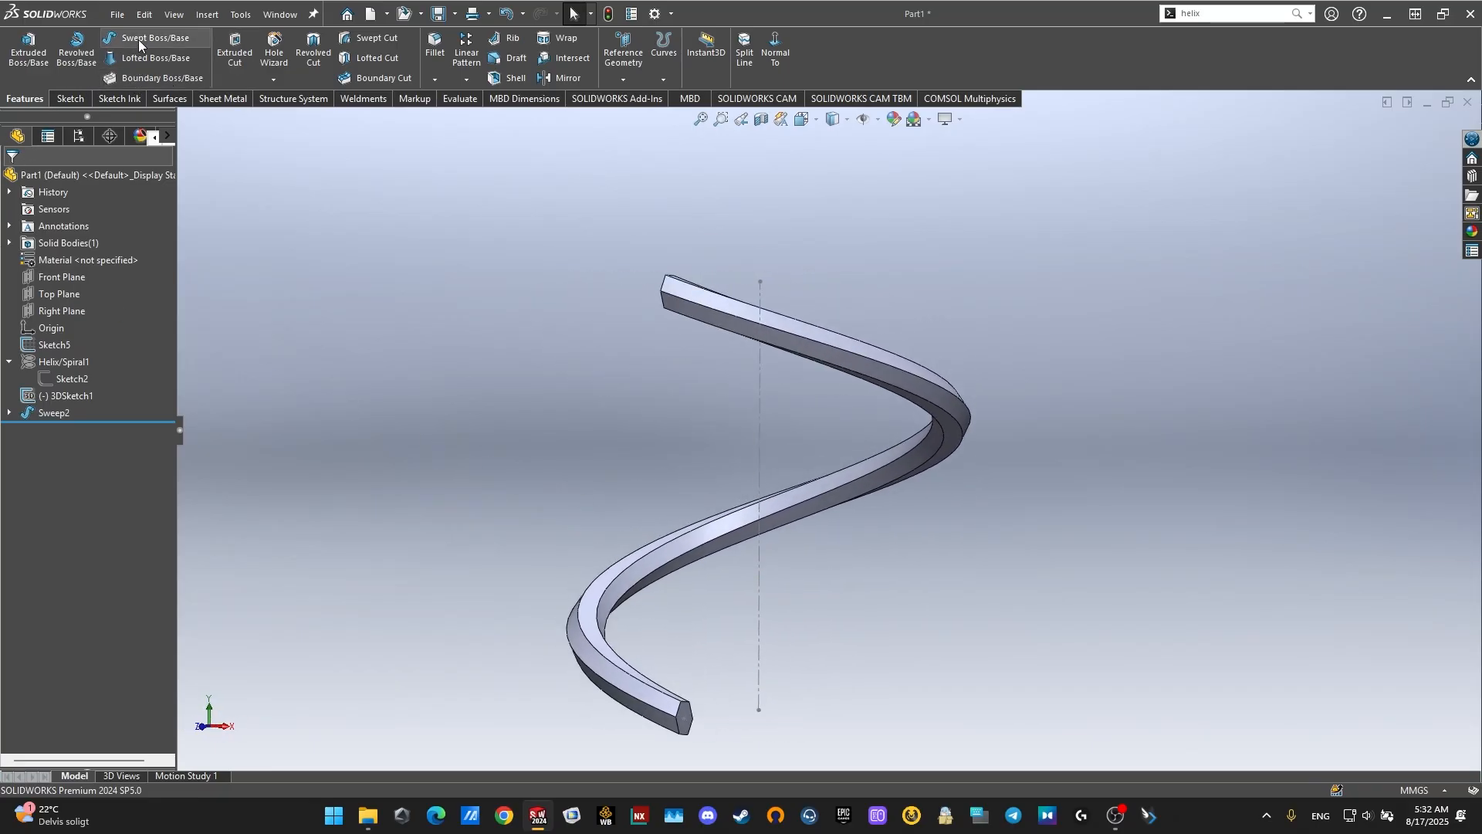
Step: Mirror the sweep feature about the Right Plane
left_click(572, 79)
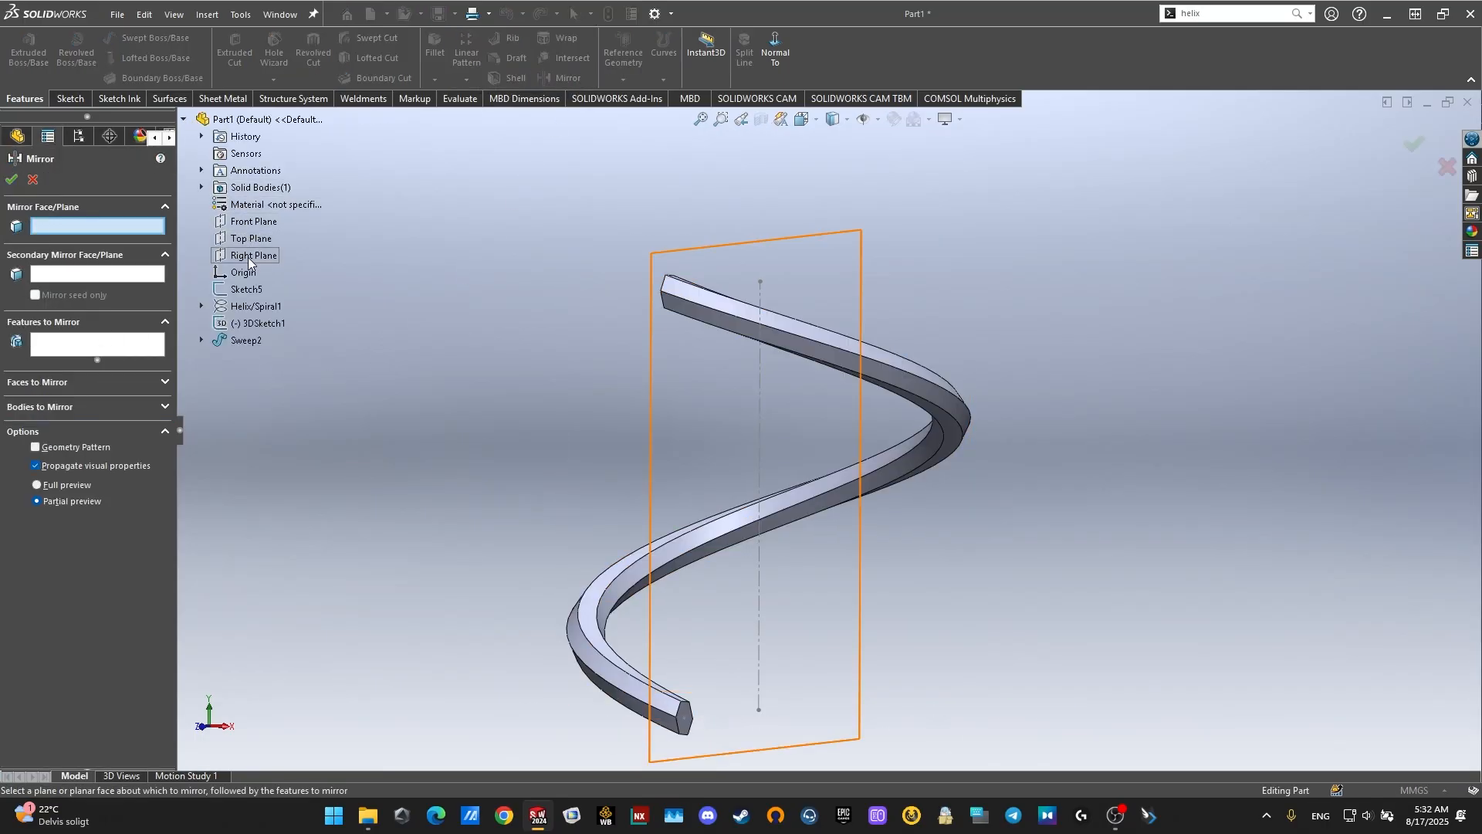
left_click(248, 257)
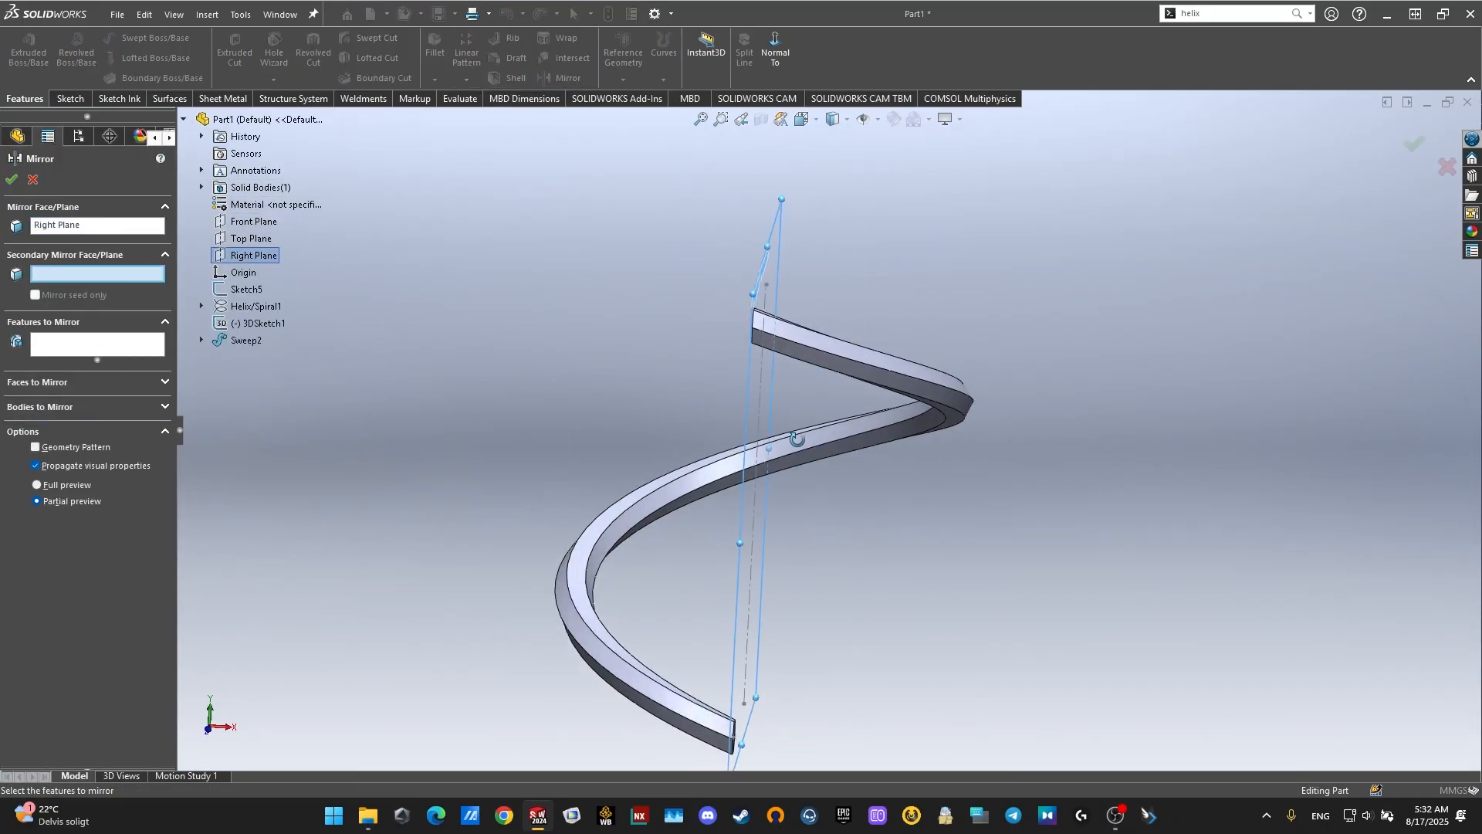
left_click(111, 342)
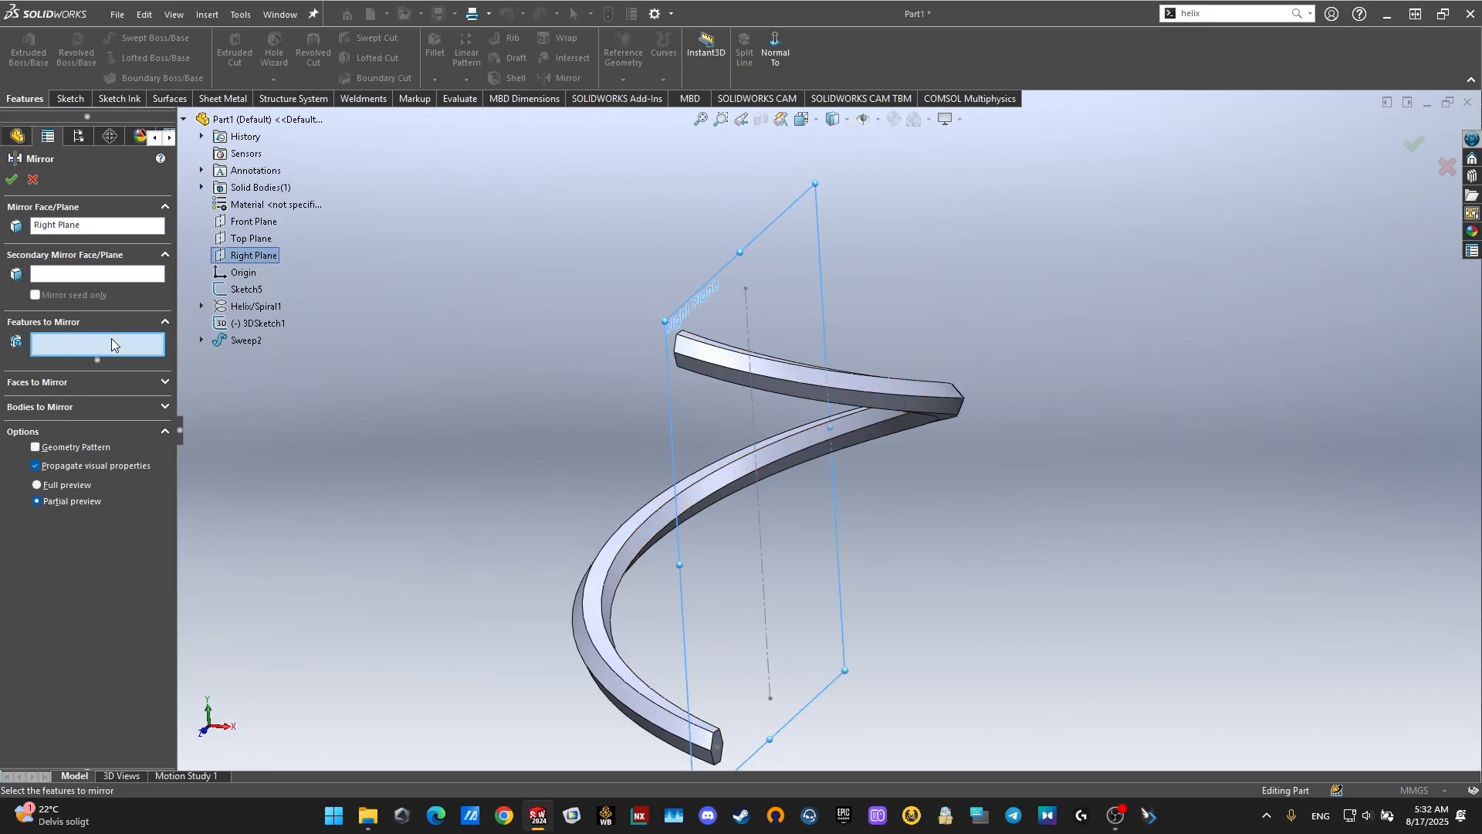
left_click(637, 539)
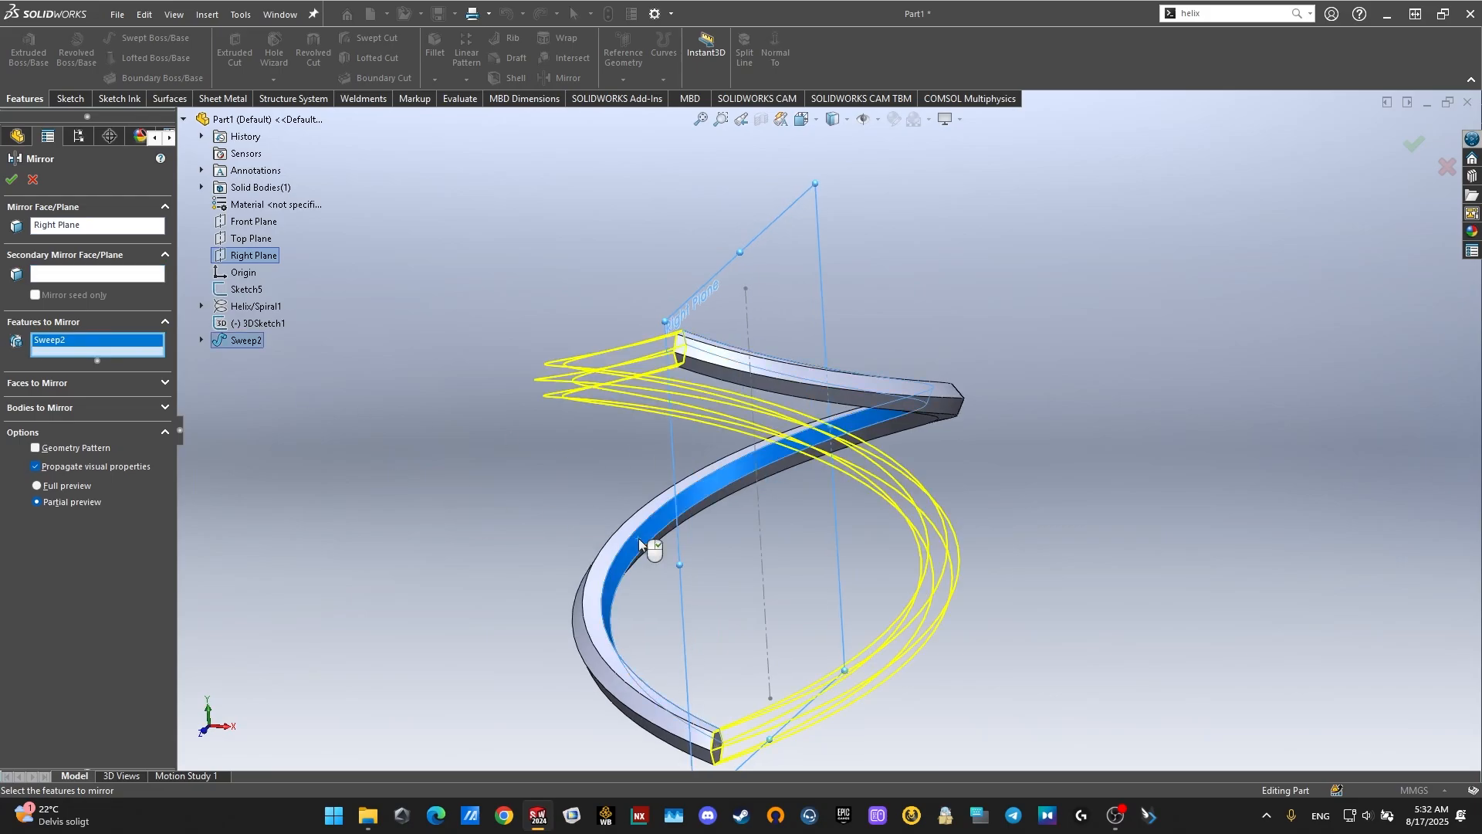
left_click(9, 182)
Step: Set up a circular pattern of the mirrored solid body about the central vertical sketch line
middle_click_drag(908, 482, 742, 465)
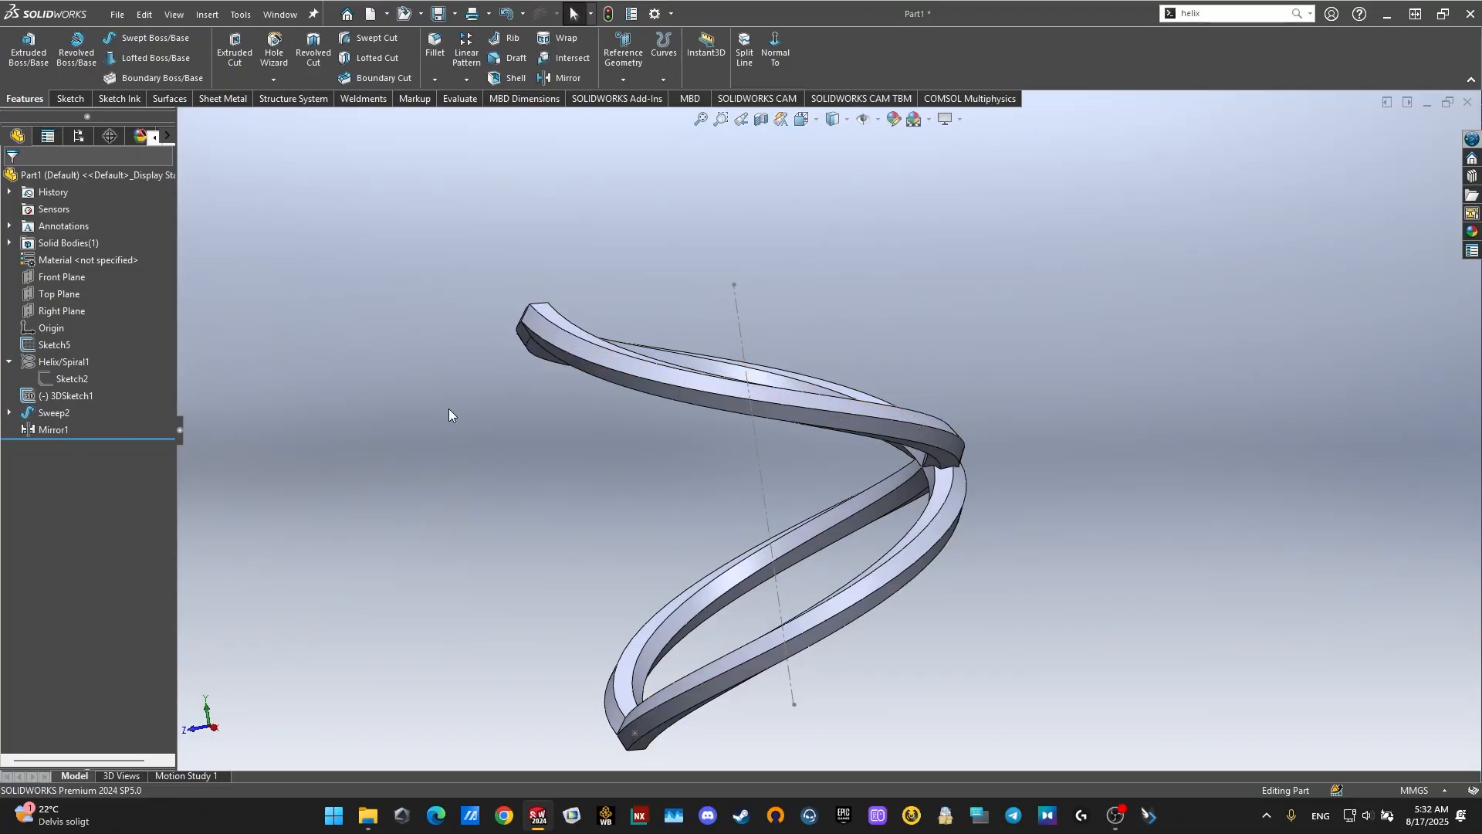
middle_click_drag(814, 545, 654, 501)
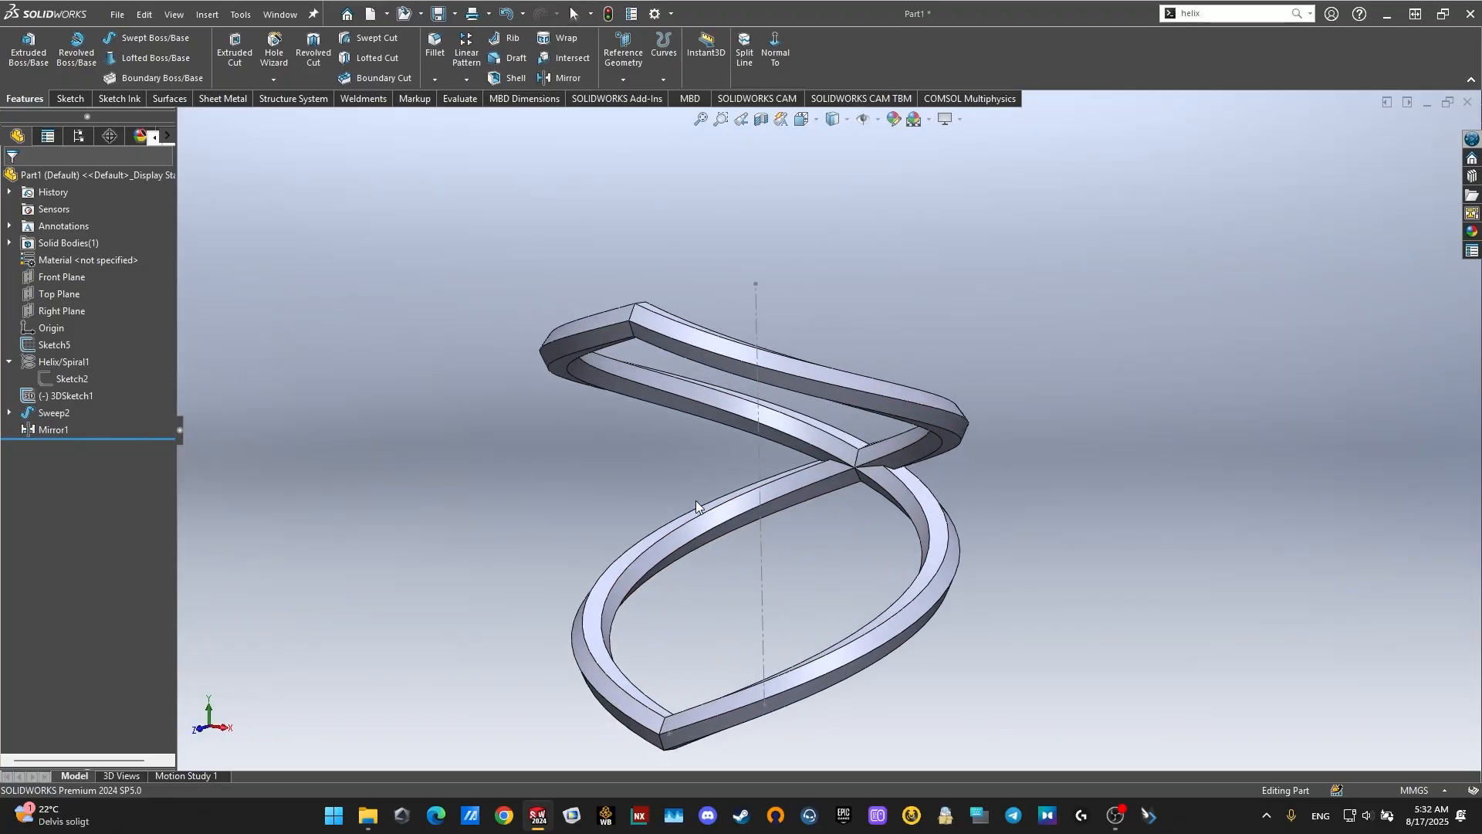
middle_click_drag(696, 500, 586, 494)
left_click(466, 80)
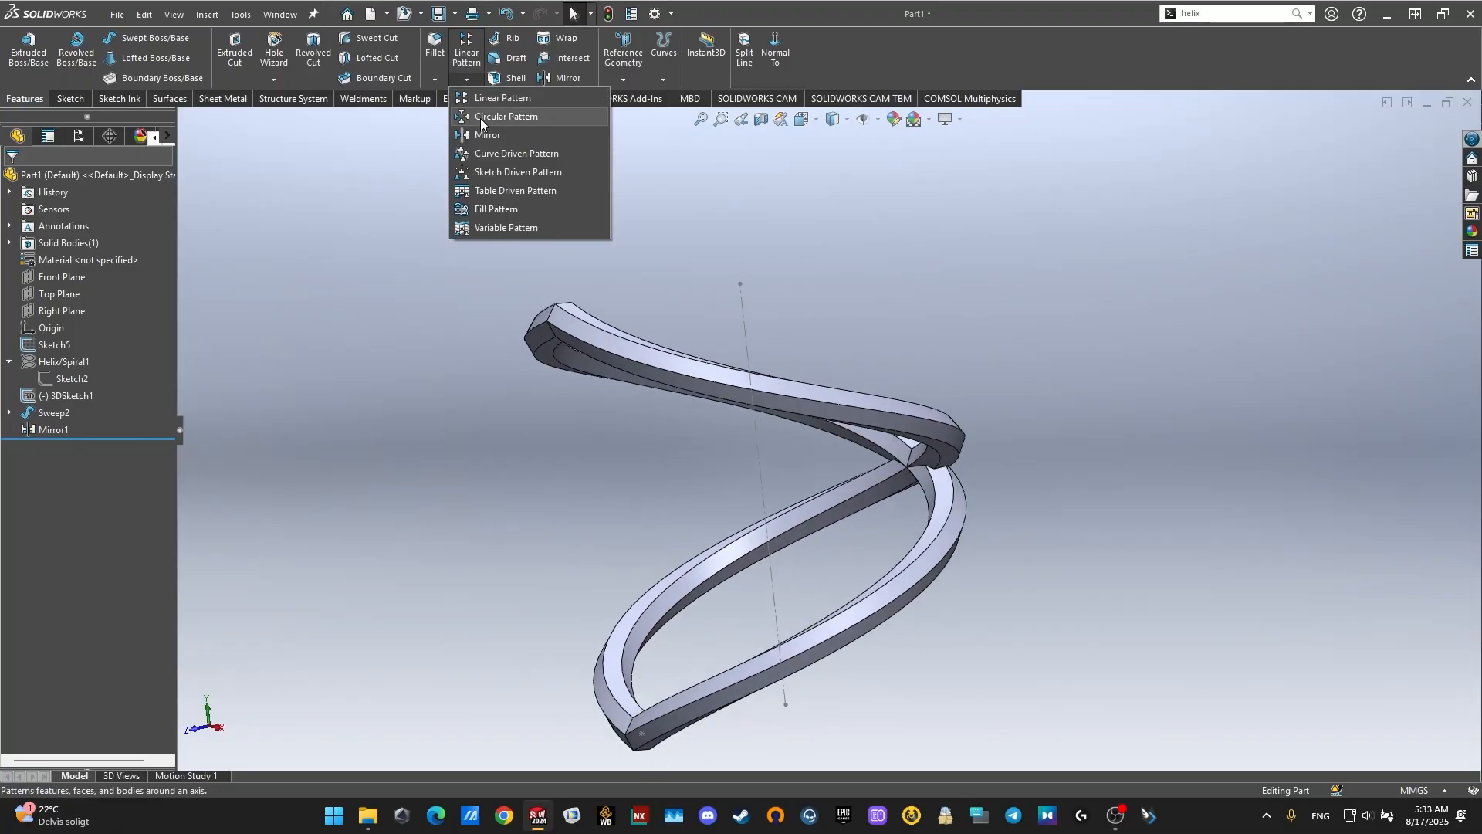
left_click(480, 118)
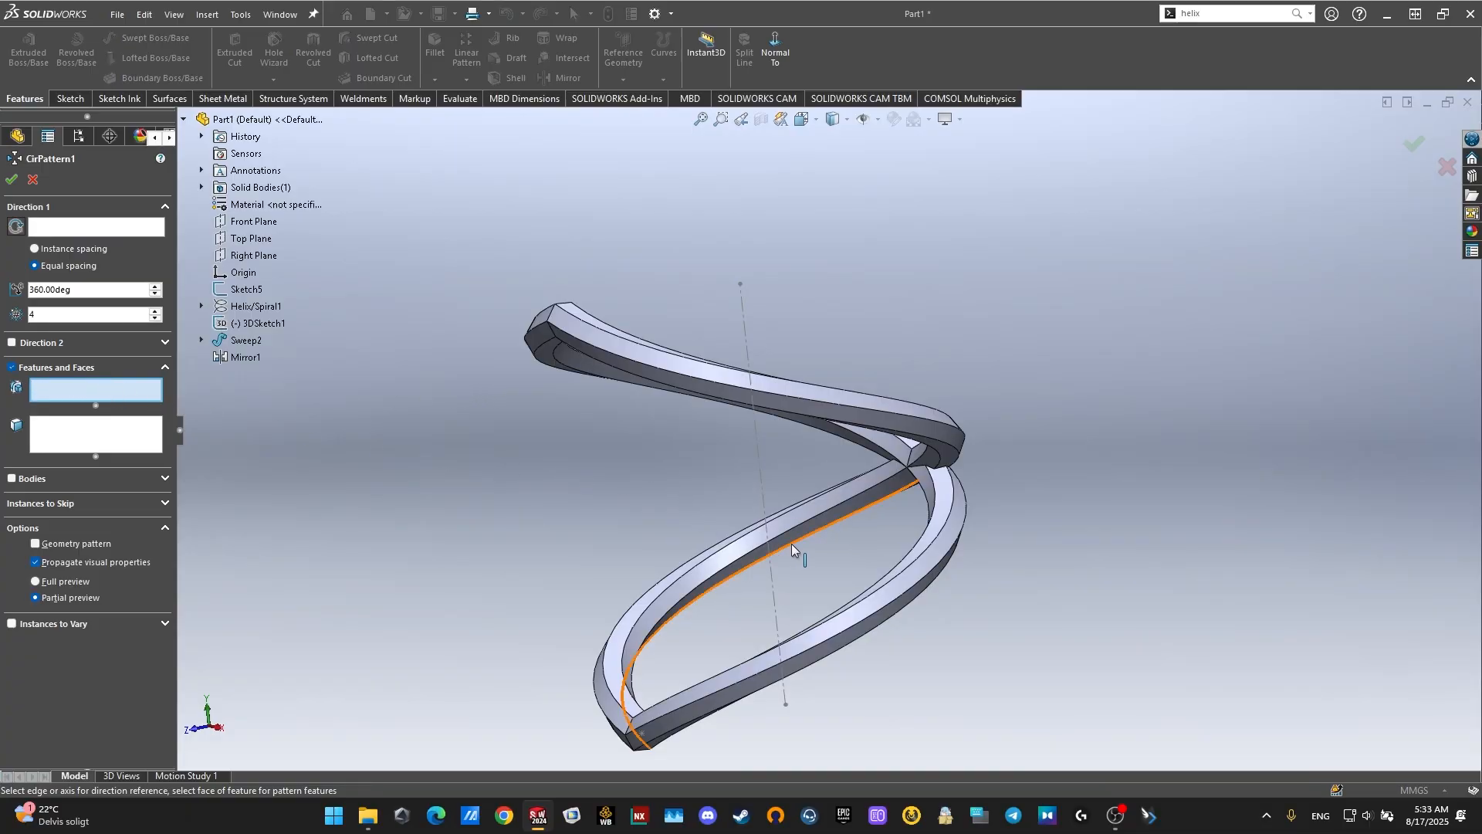
mouse_move(843, 521)
middle_mouse_down()
mouse_move(946, 515)
mouse_move(804, 512)
mouse_move(787, 628)
mouse_move(797, 721)
mouse_move(812, 581)
mouse_move(936, 512)
mouse_move(771, 512)
mouse_move(861, 506)
middle_mouse_up()
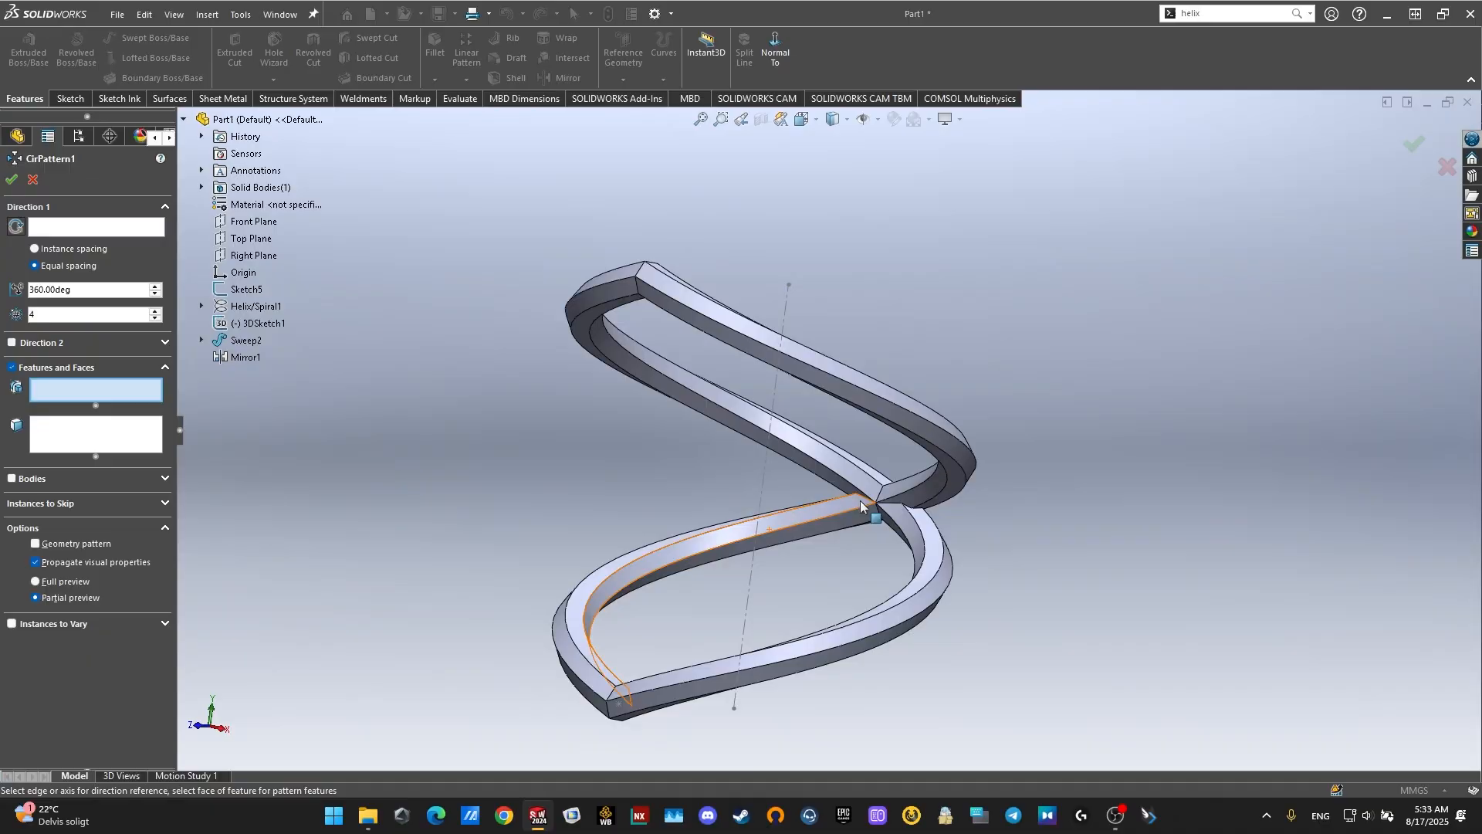
left_click(17, 480)
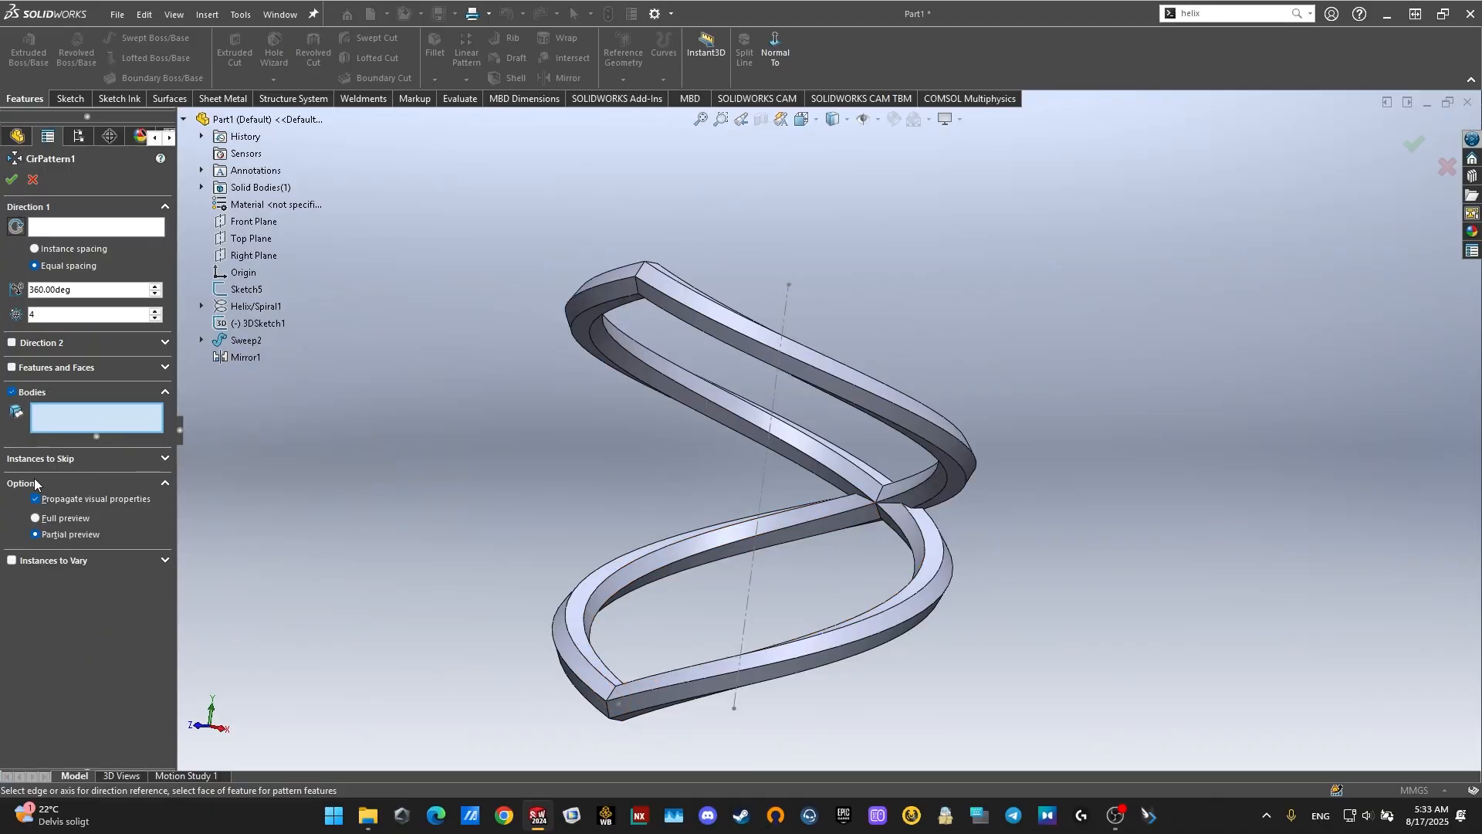
left_click(826, 519)
middle_click_drag(827, 519, 738, 554)
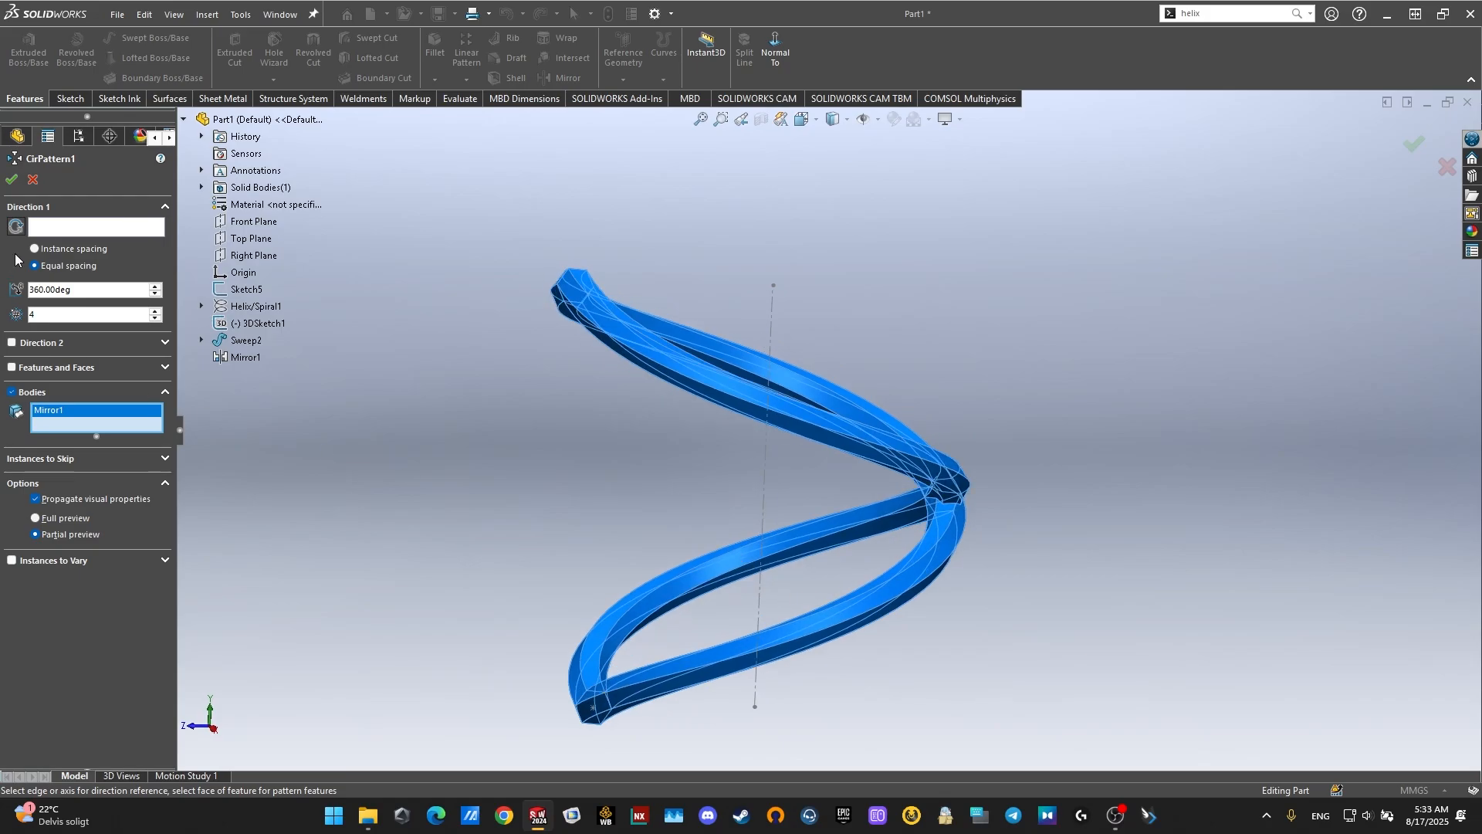
left_click(49, 230)
left_click(765, 462)
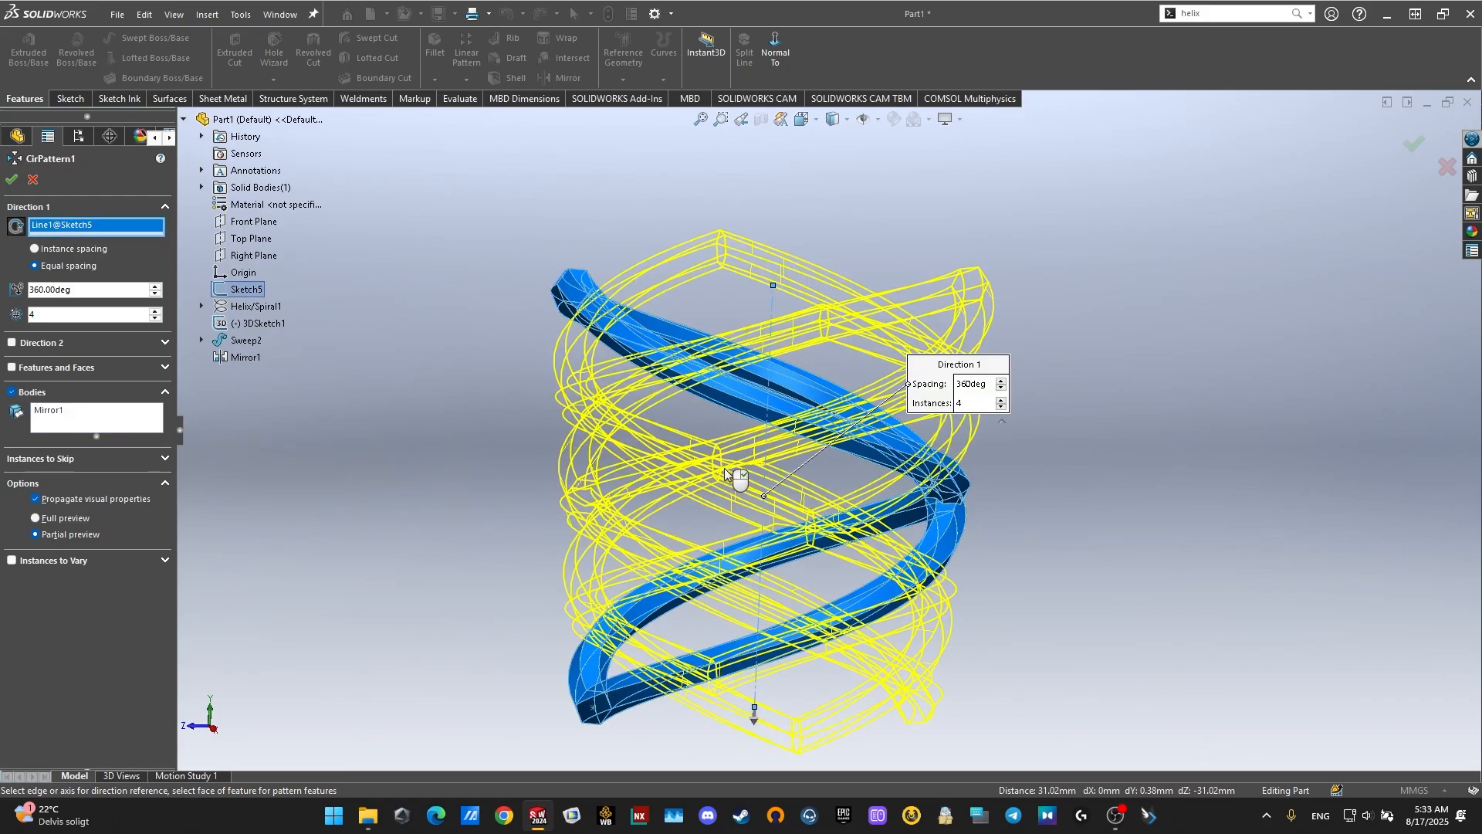
Step: Set the circular pattern to 9 instances and create the patterned lattice
mouse_move(737, 480)
middle_mouse_down()
mouse_move(672, 514)
mouse_move(753, 295)
middle_mouse_up()
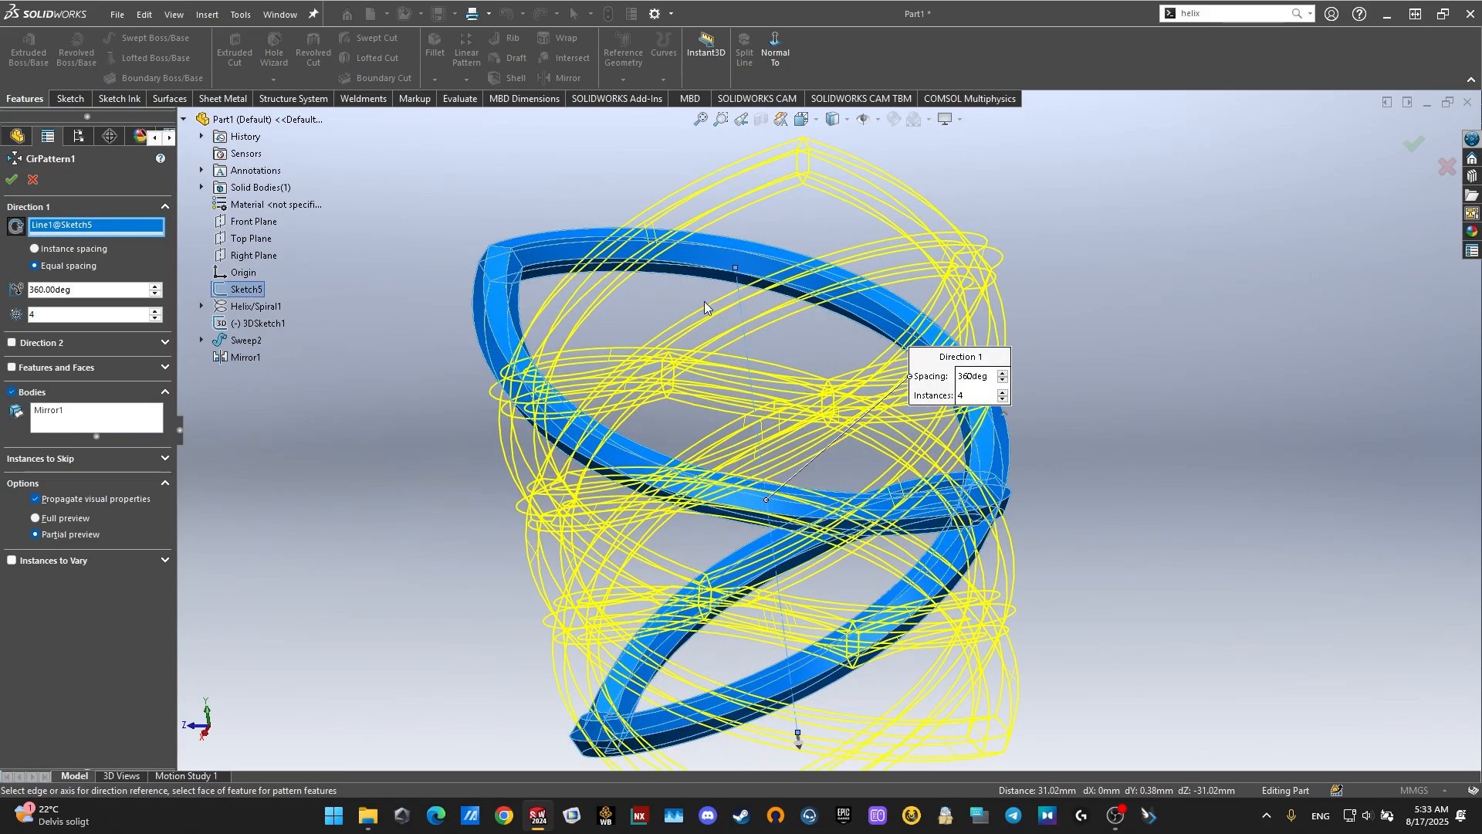
middle_click_drag(637, 473, 685, 453)
scroll(268, 393, "up", 3)
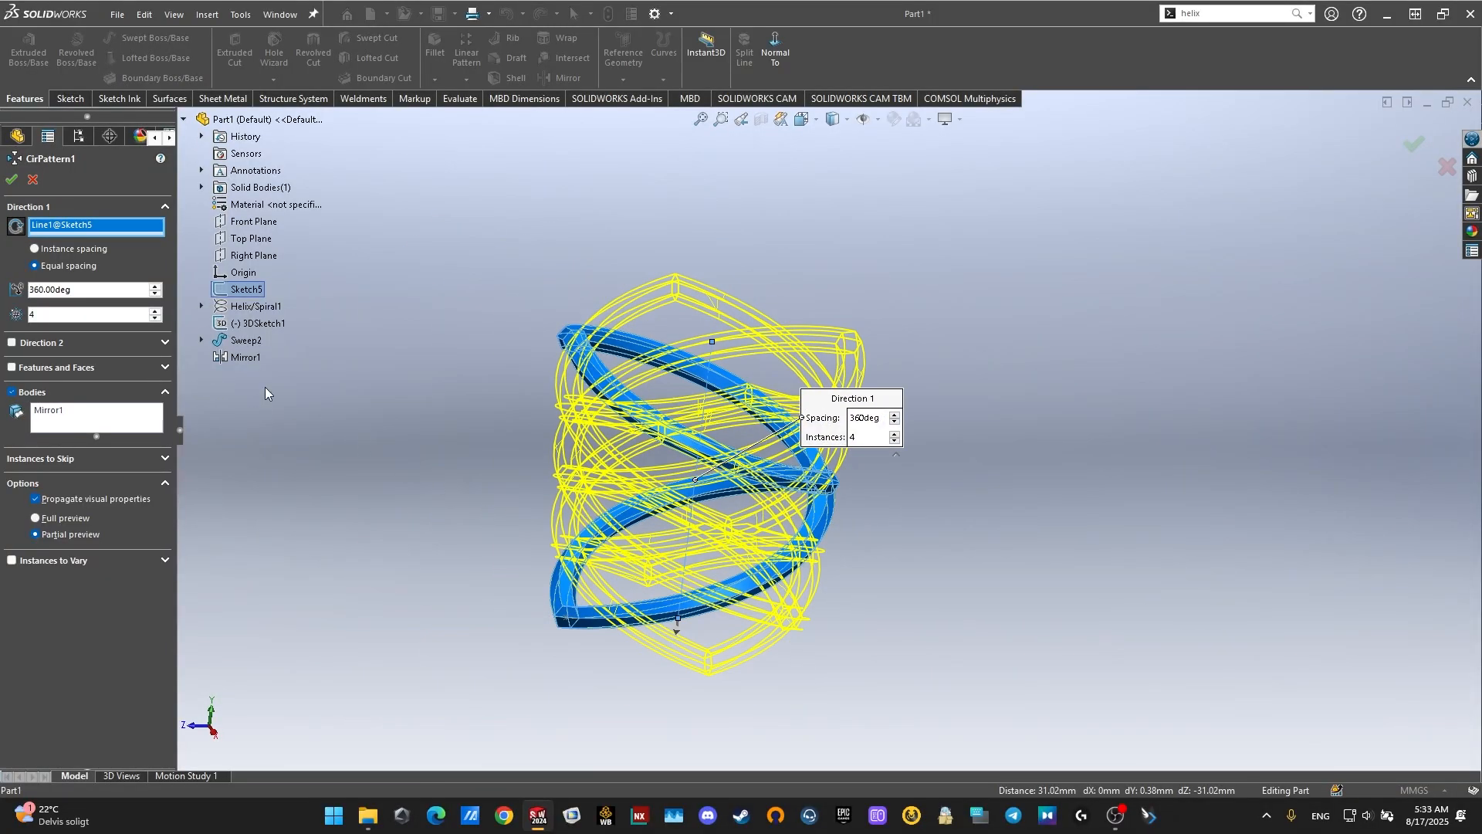
left_click(155, 312)
left_click(155, 312)
left_click(155, 311)
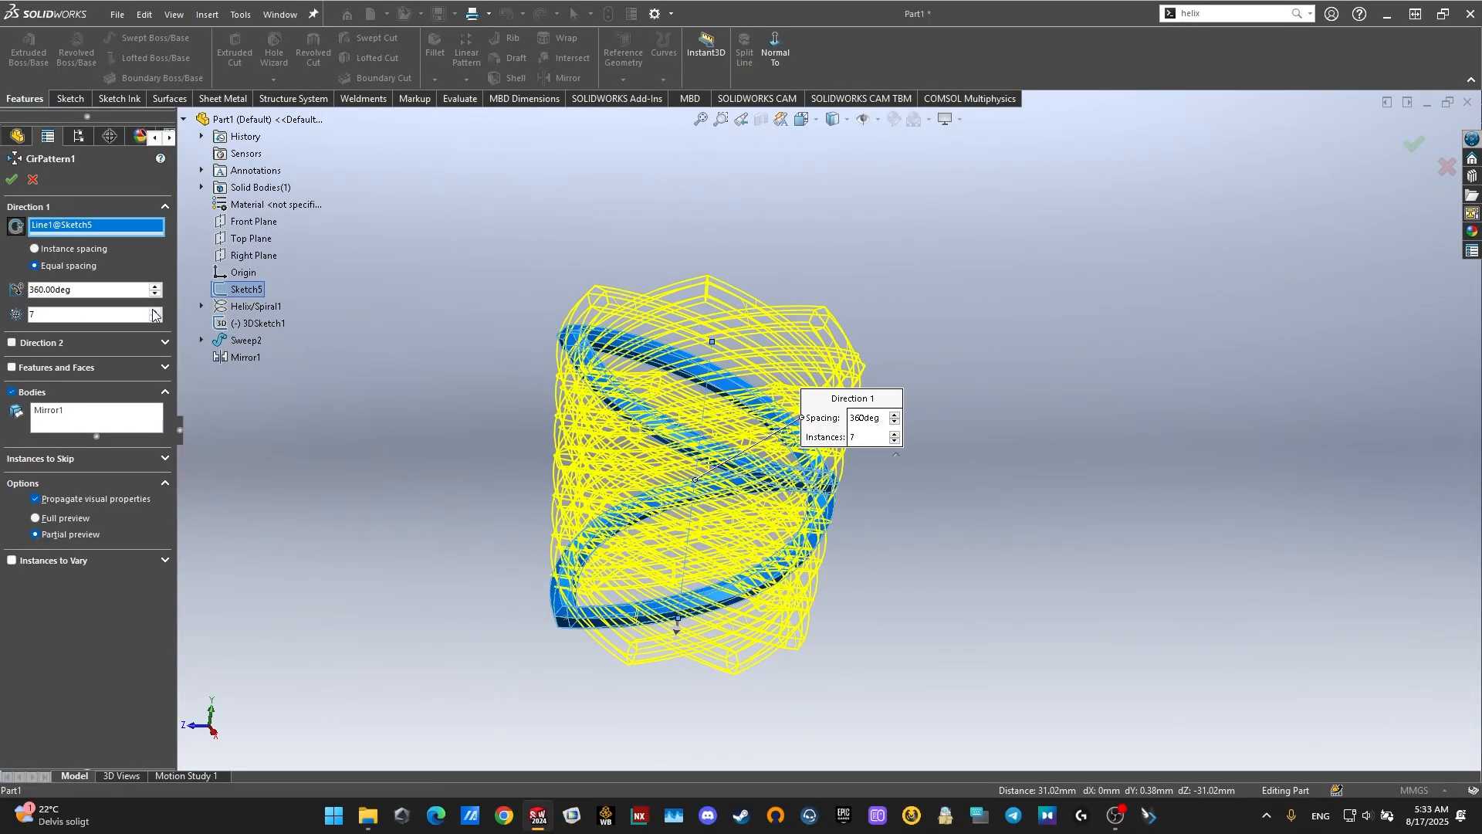
left_click(154, 311)
left_click(154, 312)
middle_click_drag(654, 436, 511, 306)
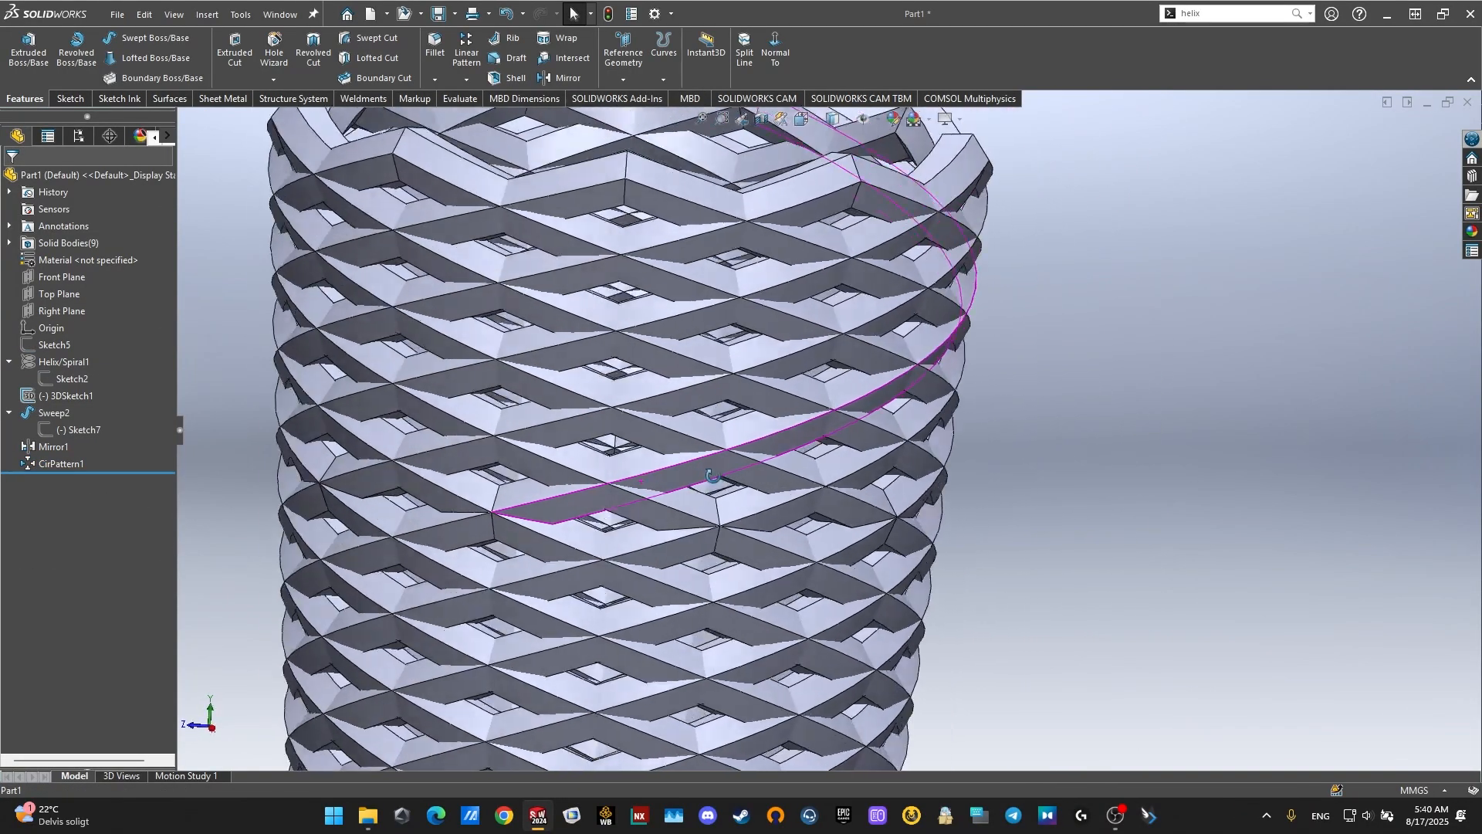
Step: Apply a planar section view through the lattice at the Front Plane with zero offset
scroll(737, 498, "down", 10)
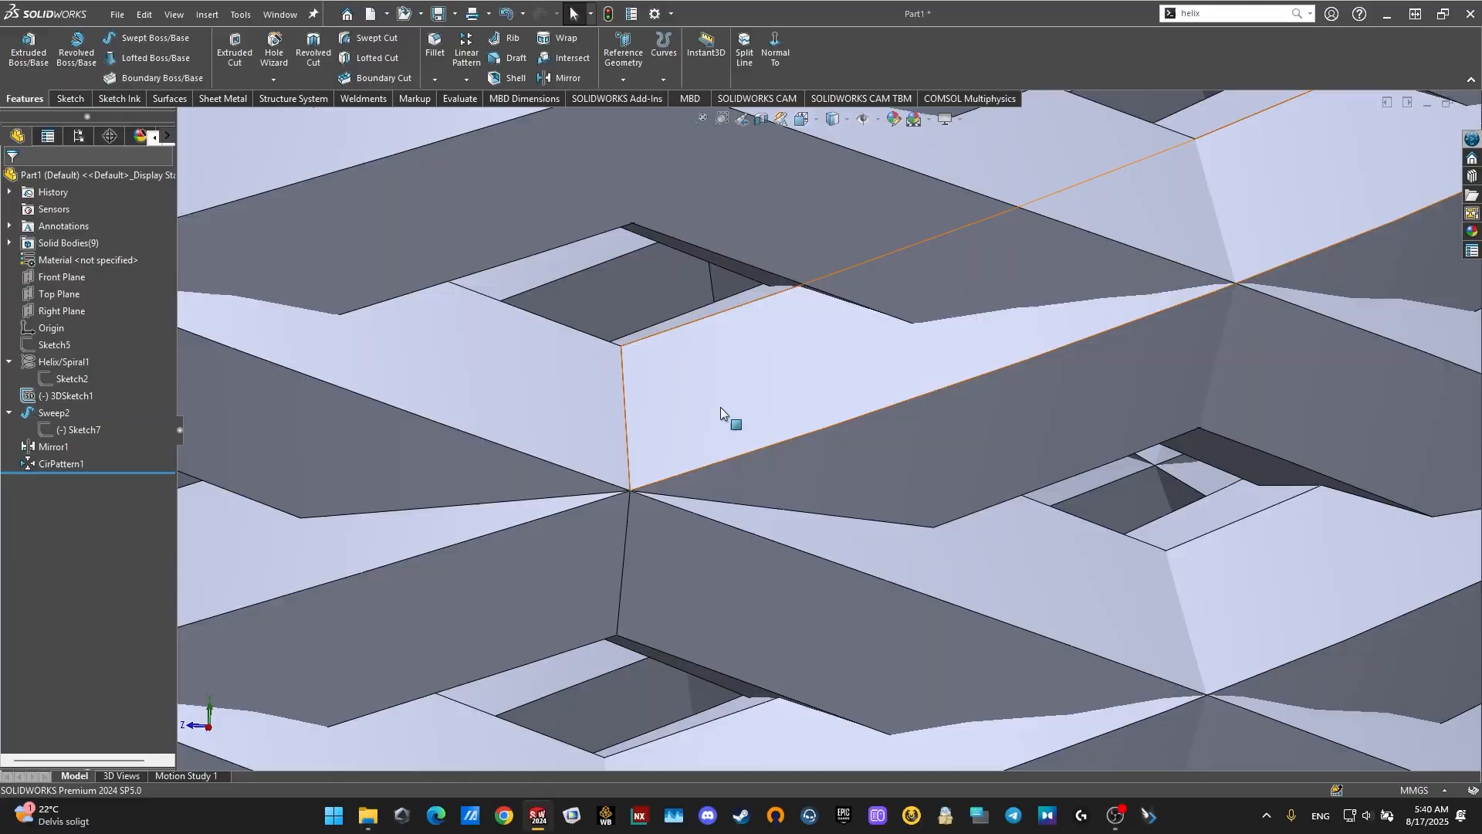
scroll(733, 400, "up", 10)
middle_click_drag(764, 416, 784, 525)
scroll(815, 334, "up", 5)
left_click(762, 119)
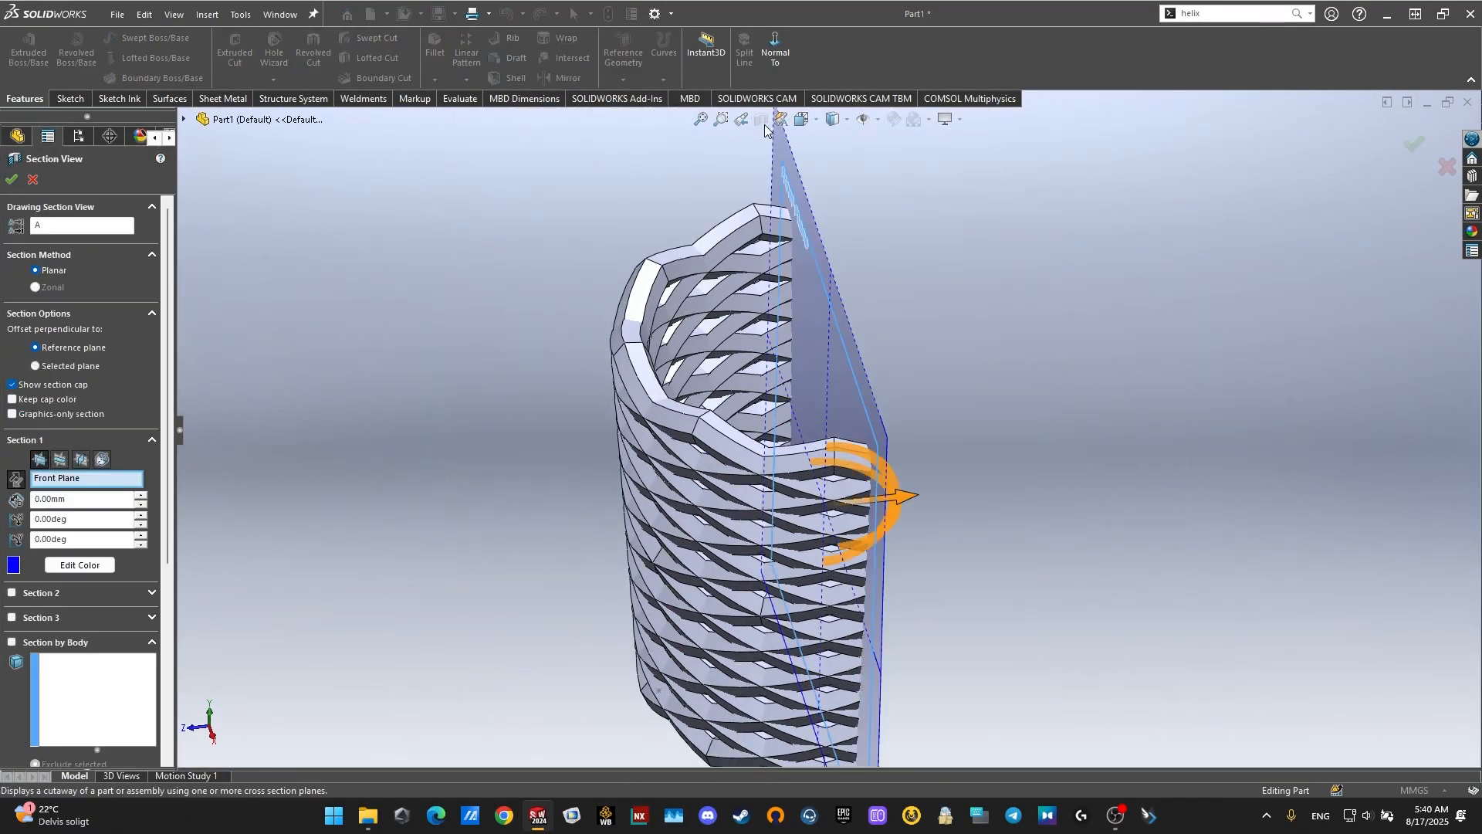
left_click(12, 180)
key("ctrl+2")
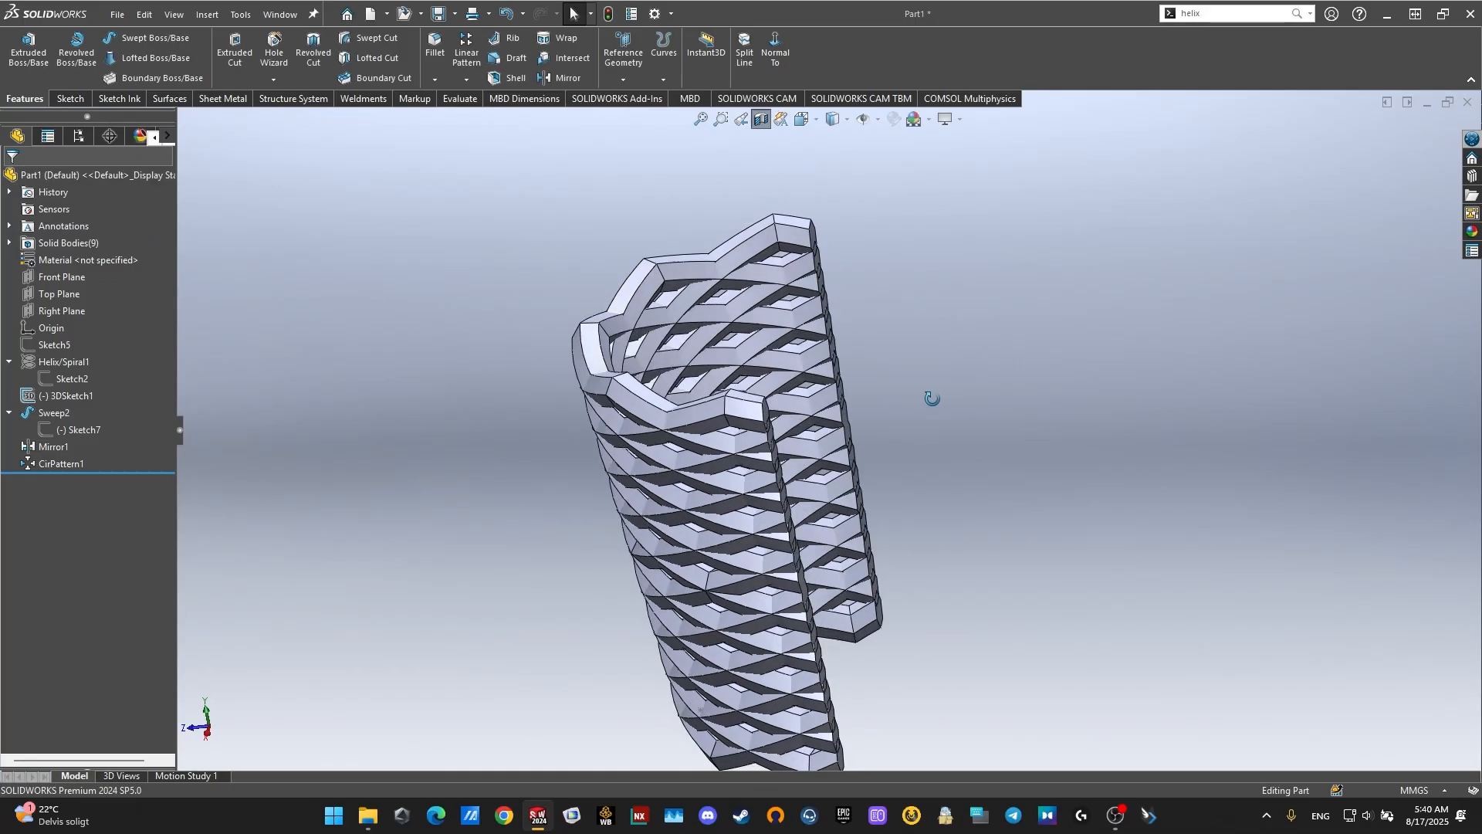
Step: Start a new sketch on the Front Plane, viewed square-on to the cut lattice
left_click(62, 277)
middle_click_drag(327, 314, 290, 339)
right_click(69, 277)
left_click(104, 255)
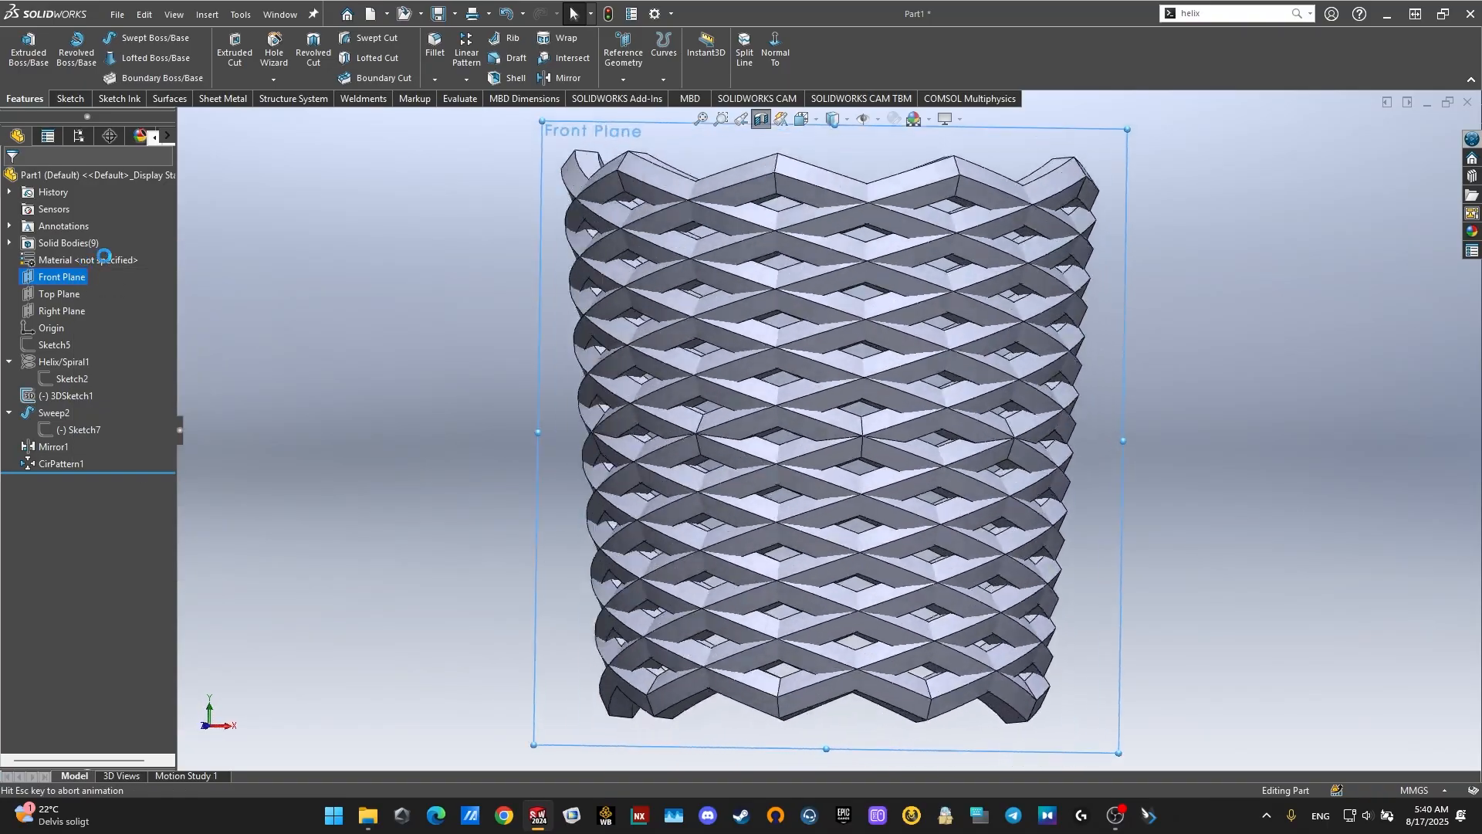
left_click(772, 64)
left_click(428, 244)
scroll(717, 224, "down", 3)
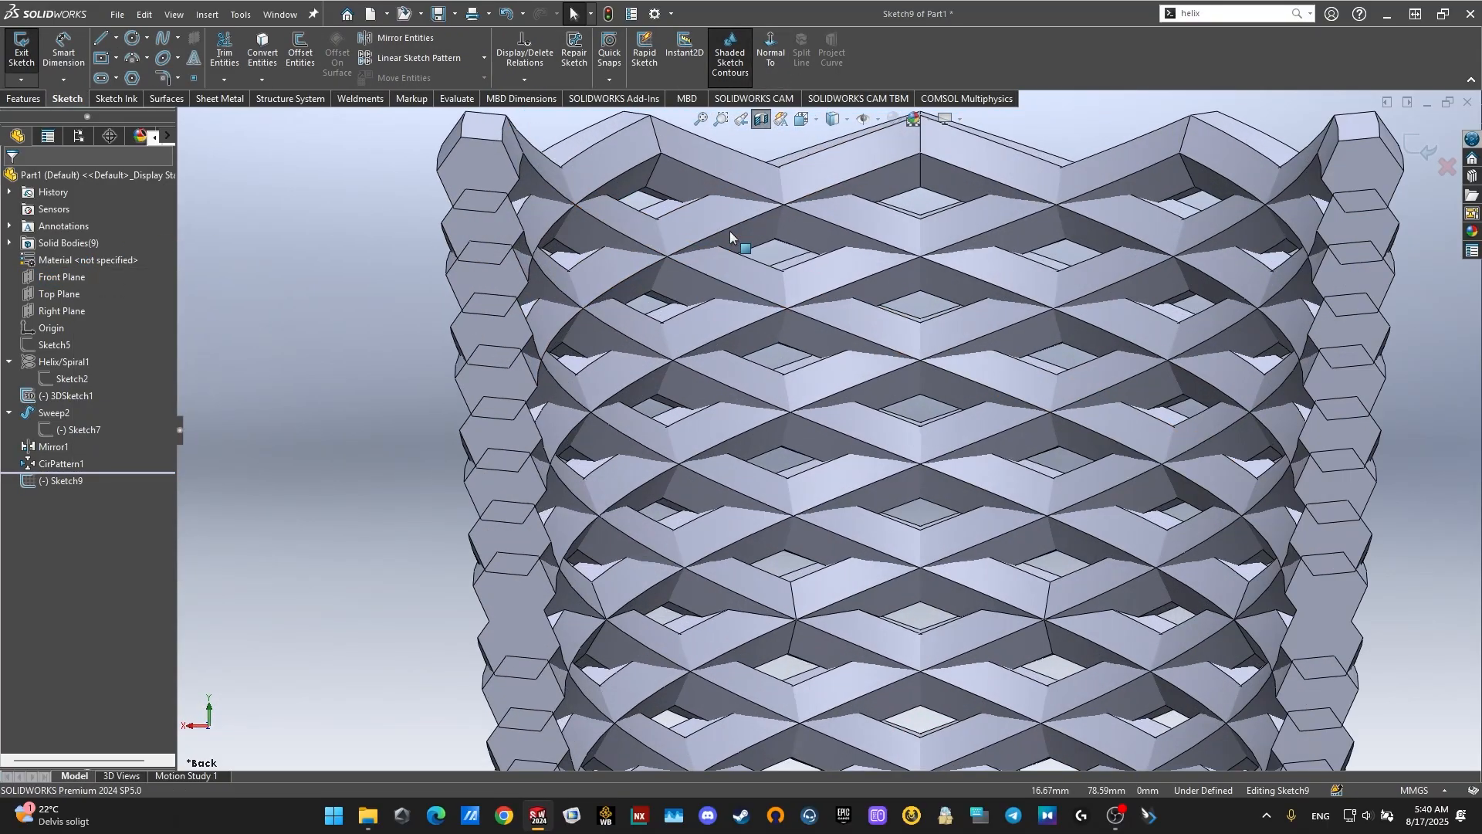
Step: Sketch a slanted wall line through the cut hexagons from top to bottom and a base line across to the central axis
left_click(112, 48)
scroll(548, 239, "down", 5)
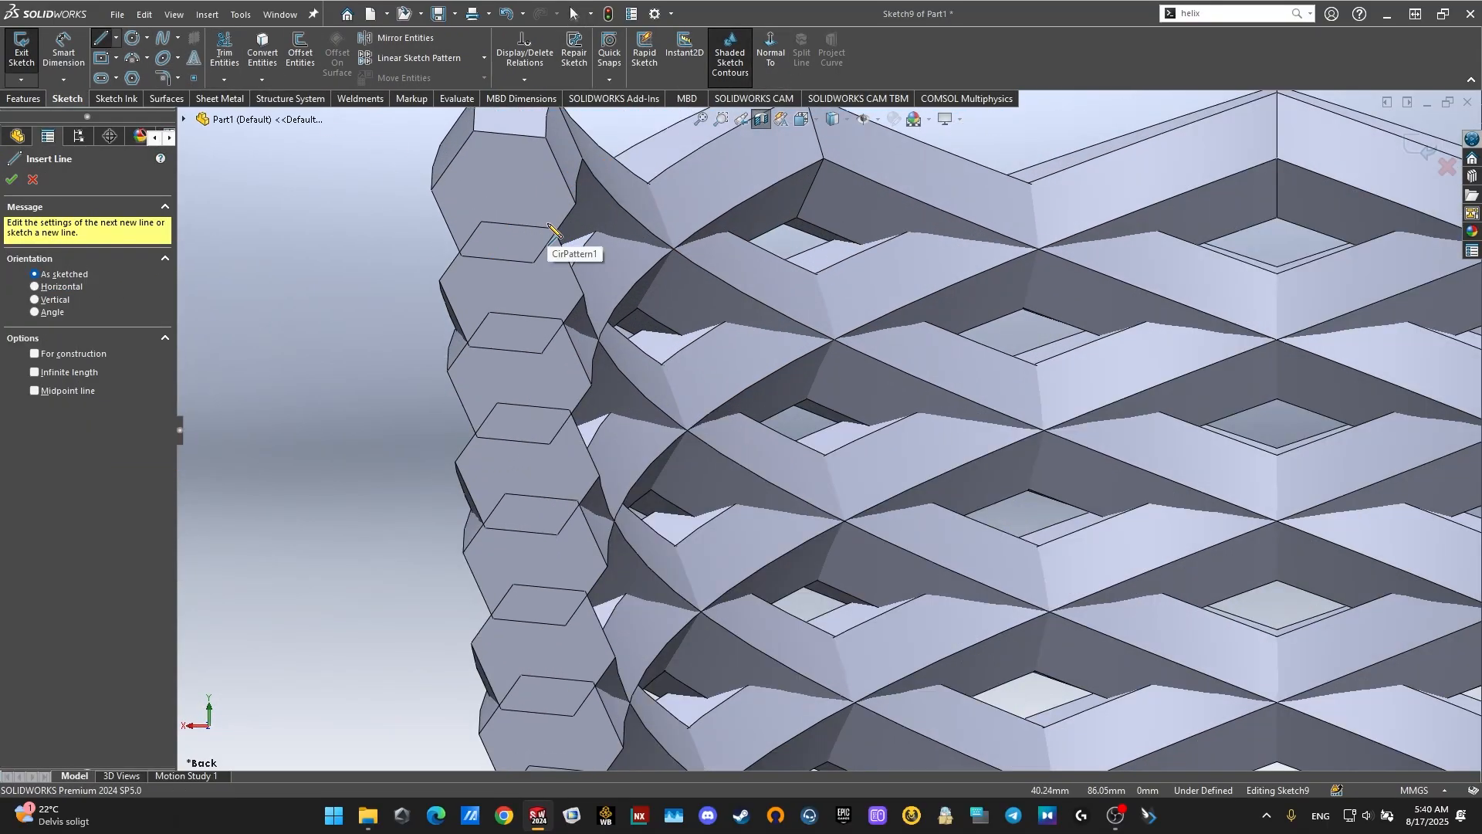
scroll(794, 463, "up", 6)
middle_click_drag(794, 463, 1158, 494)
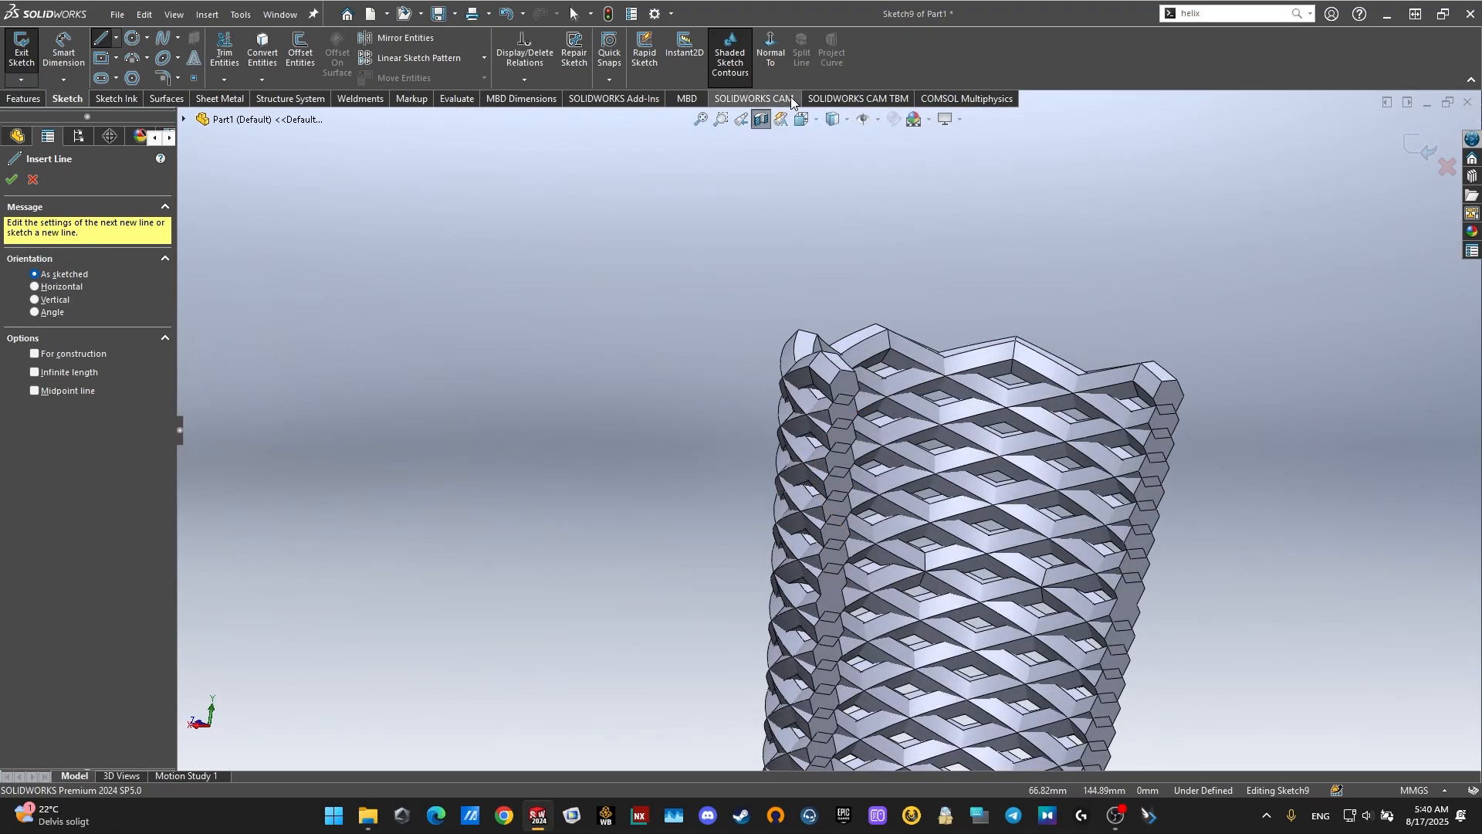
left_click(772, 54)
left_click(777, 63)
scroll(588, 193, "down", 5)
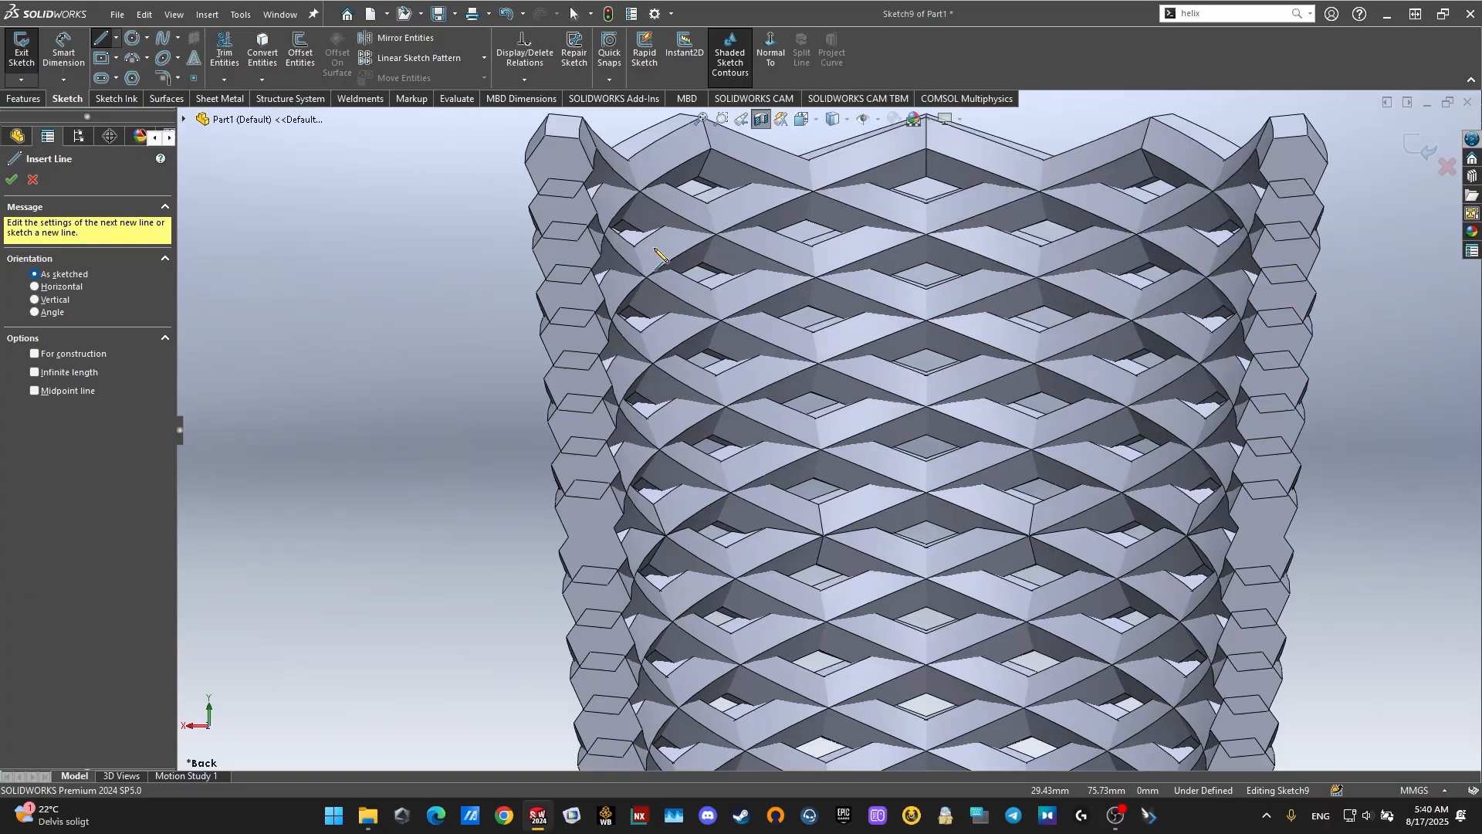
scroll(590, 196, "down", 3)
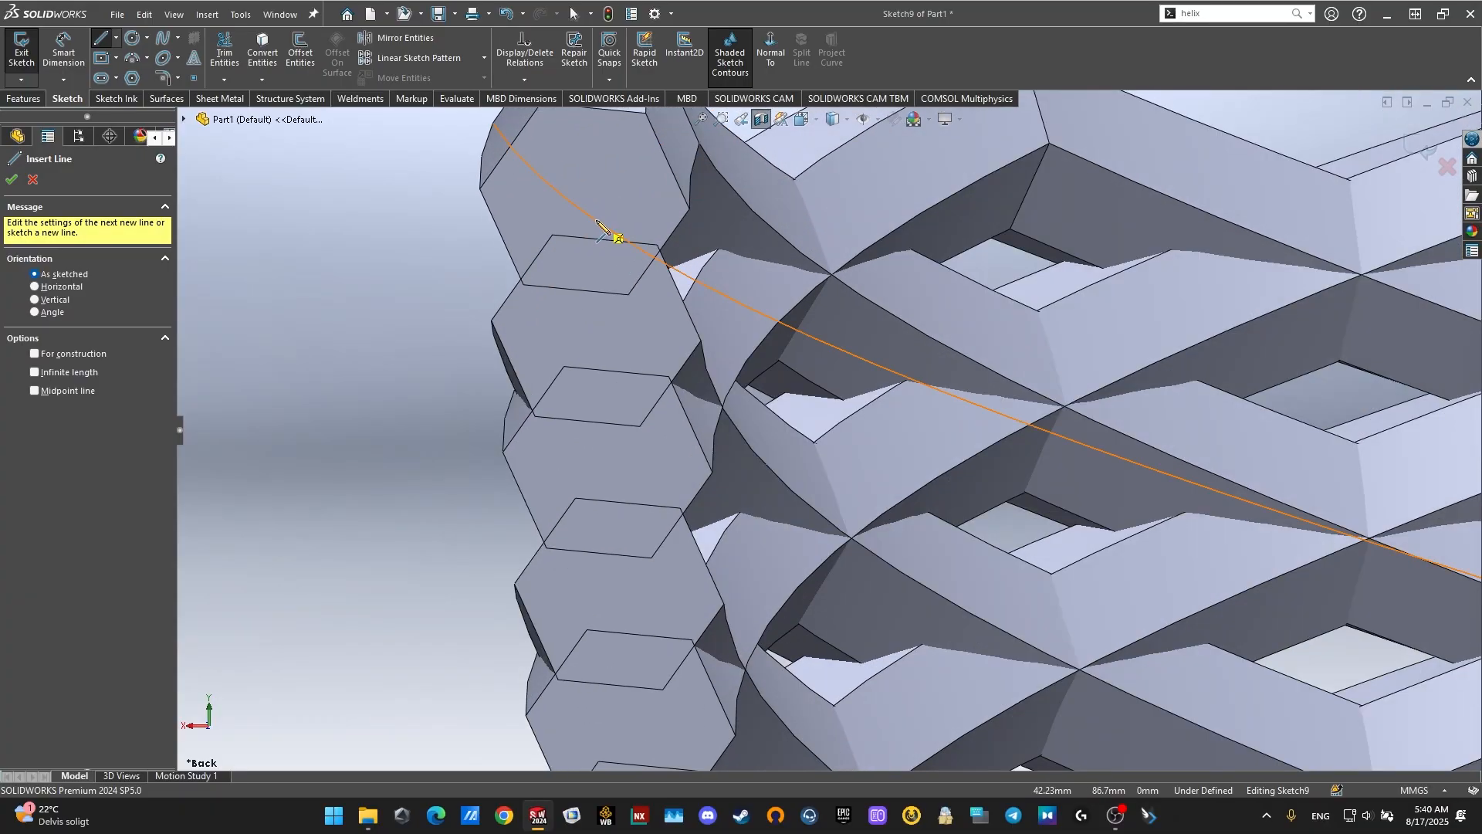
left_click(614, 192)
scroll(772, 602, "up", 10)
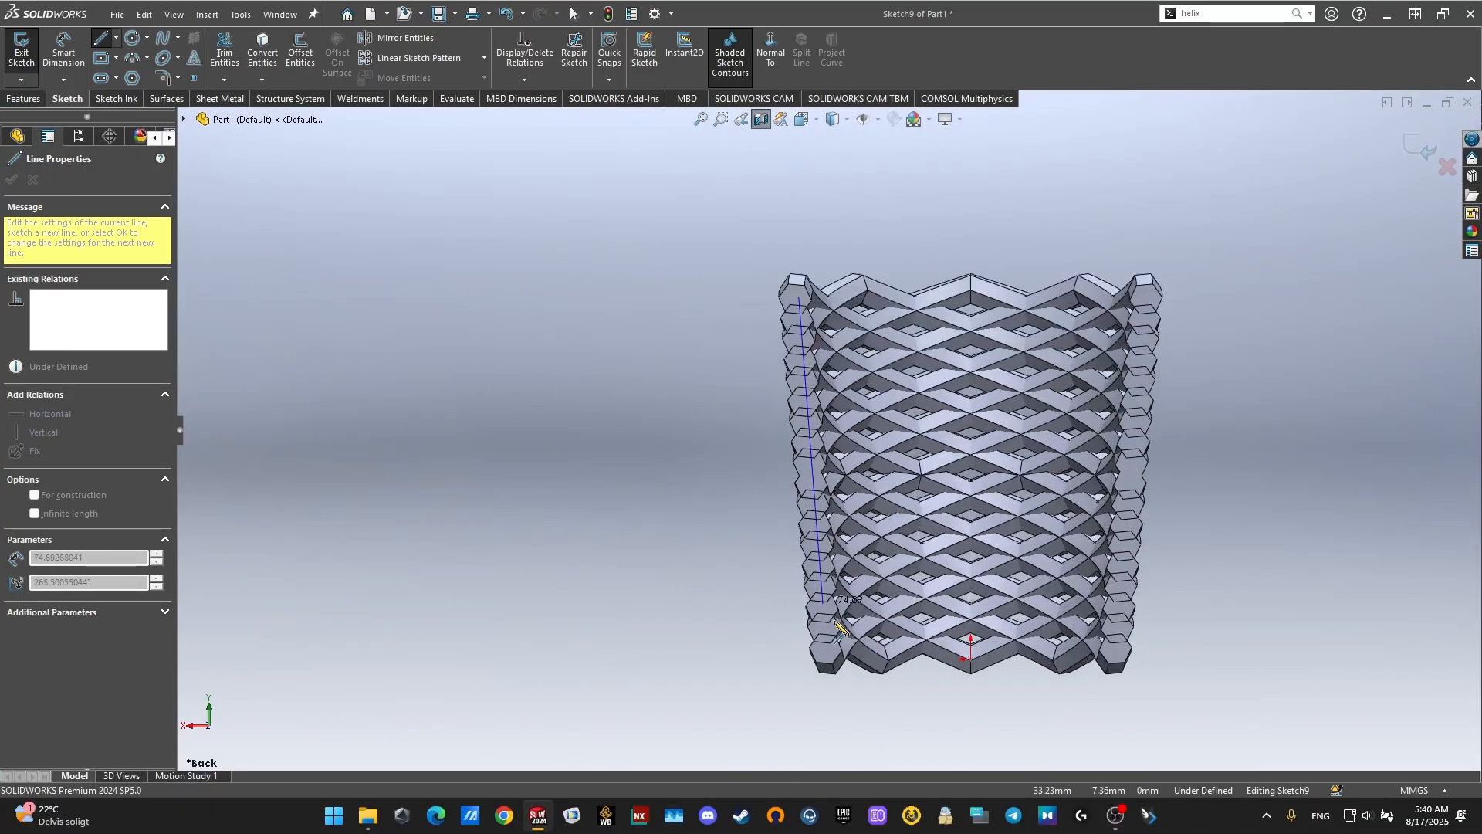
left_click(822, 634)
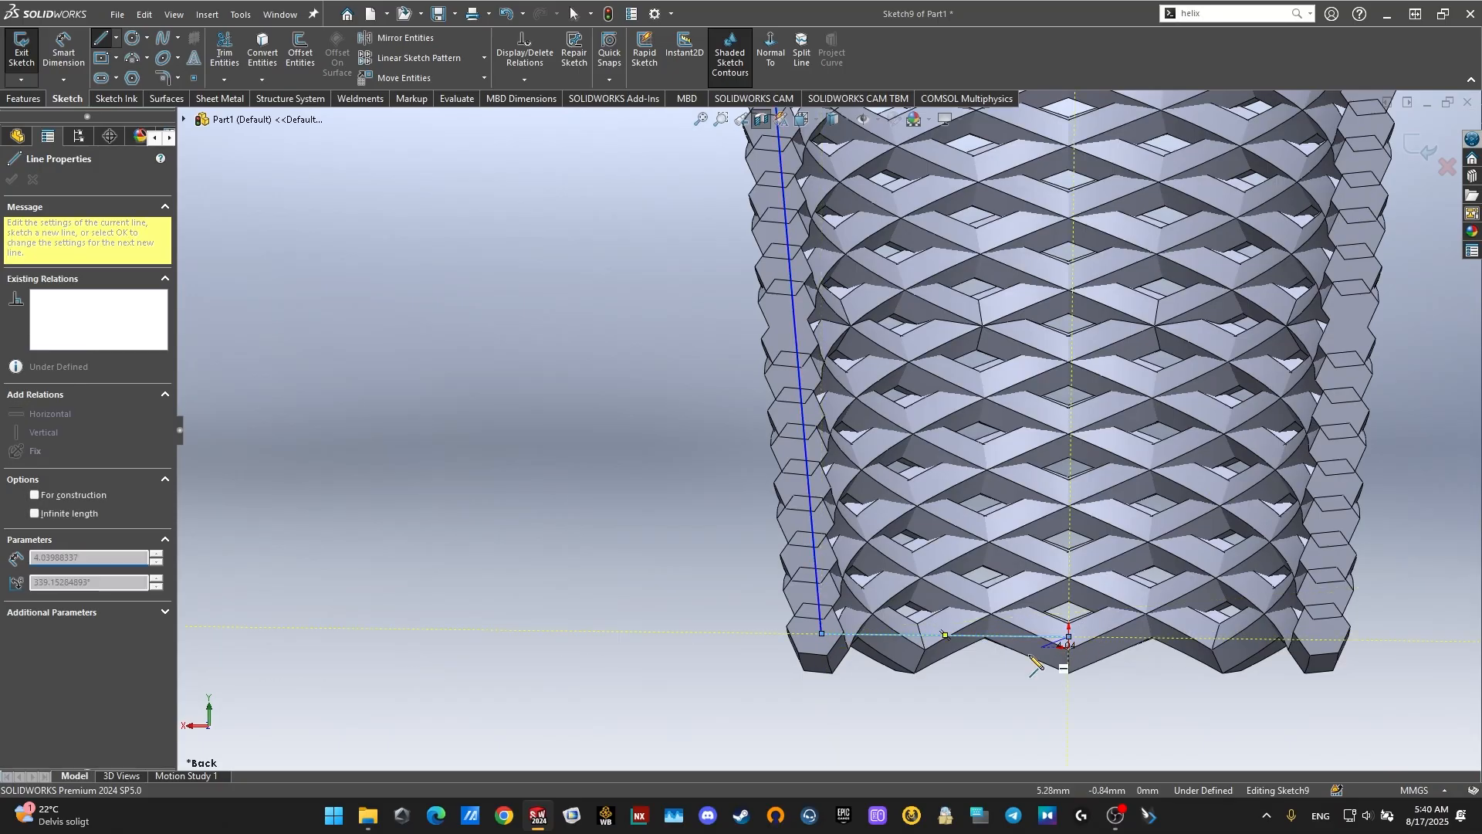
double_click(1069, 635)
Step: Close the L-shaped profile with a short top edge, an inner wall line about 82.7 mm long, an inner base line and a vertical axis edge
scroll(899, 321, "up", 5)
scroll(806, 360, "down", 6)
scroll(806, 361, "down", 5)
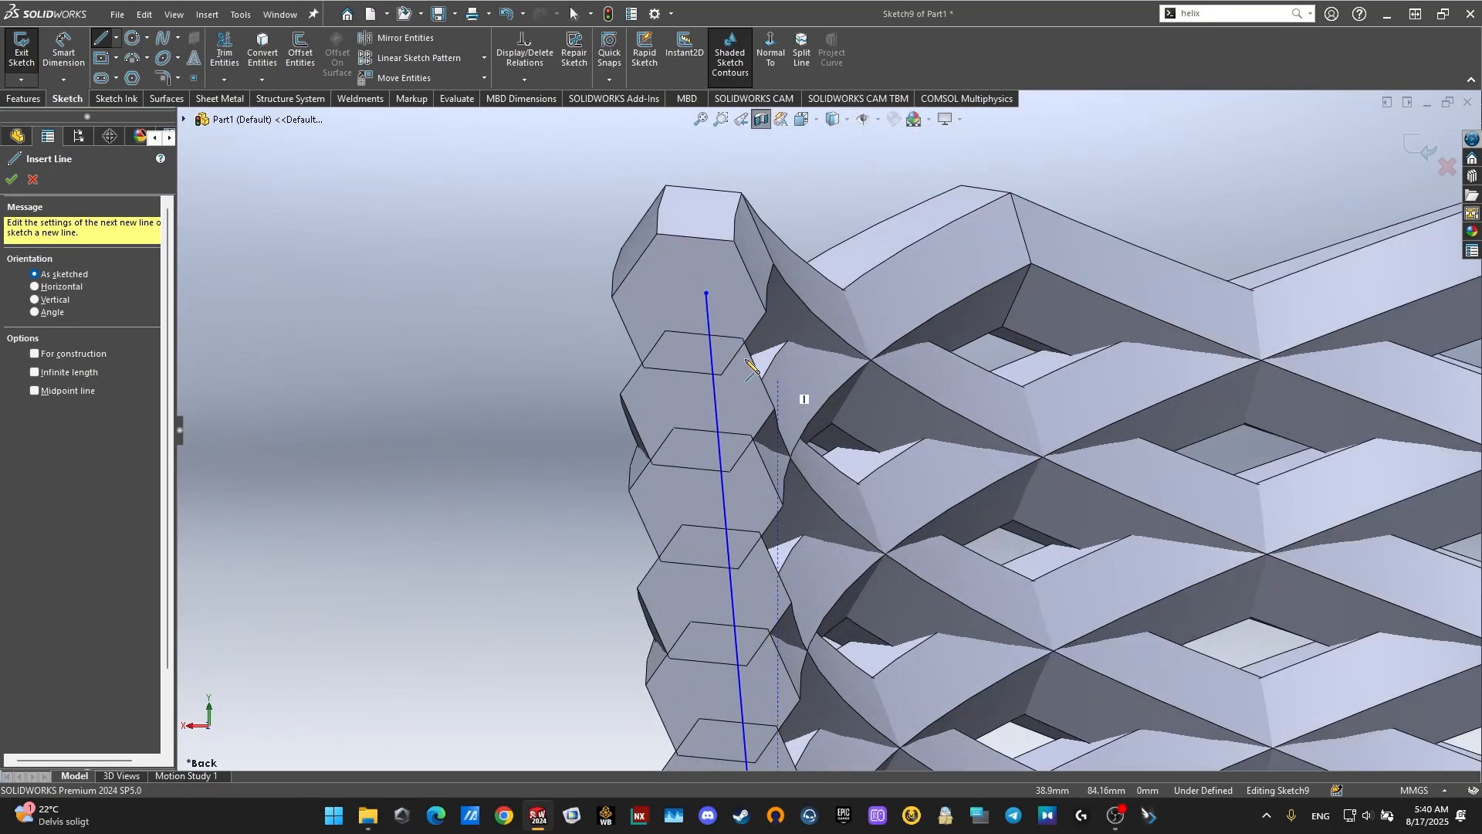
left_click(705, 293)
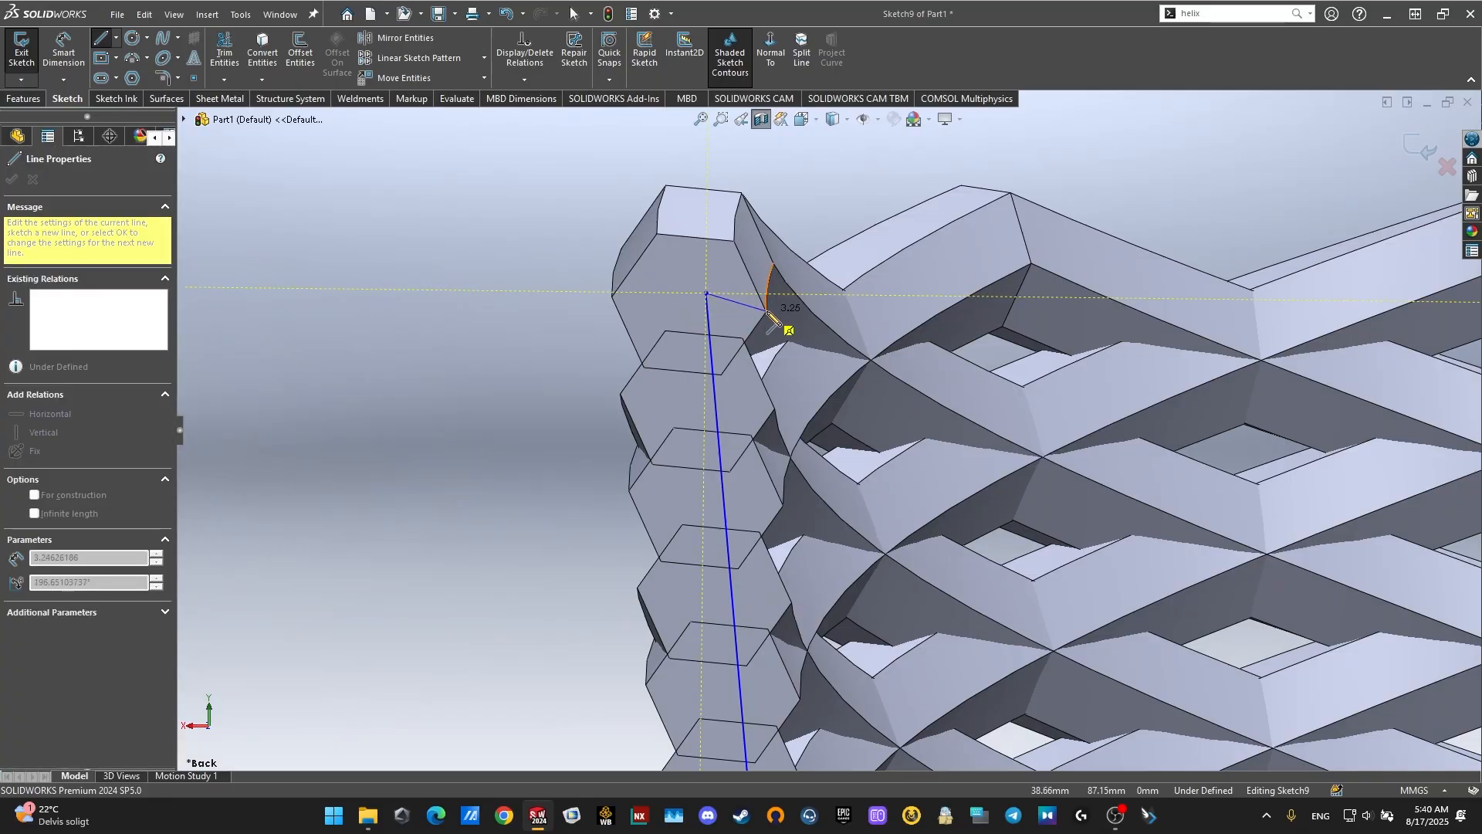
scroll(768, 313, "down", 8)
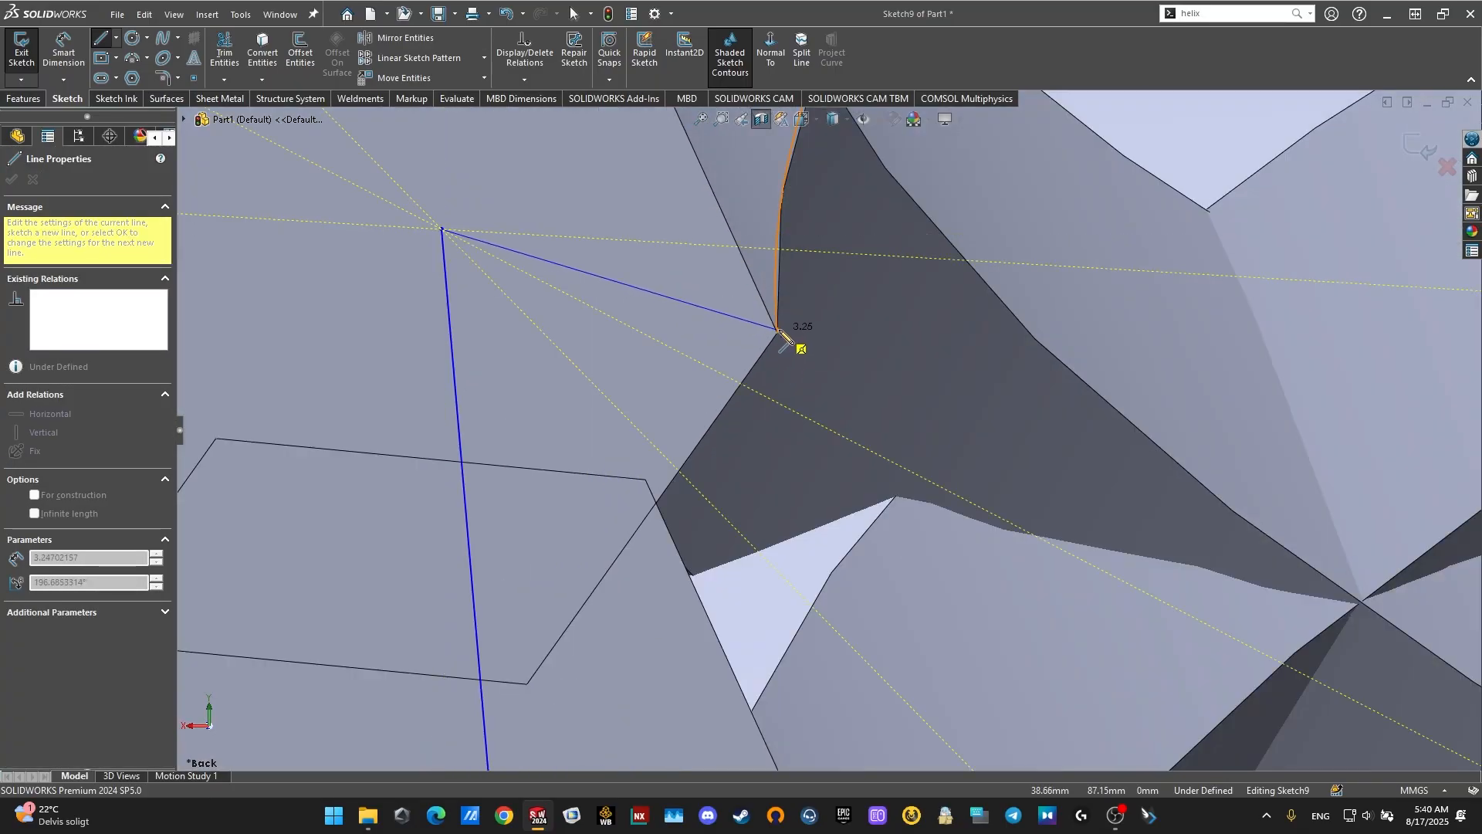
scroll(780, 333, "up", 10)
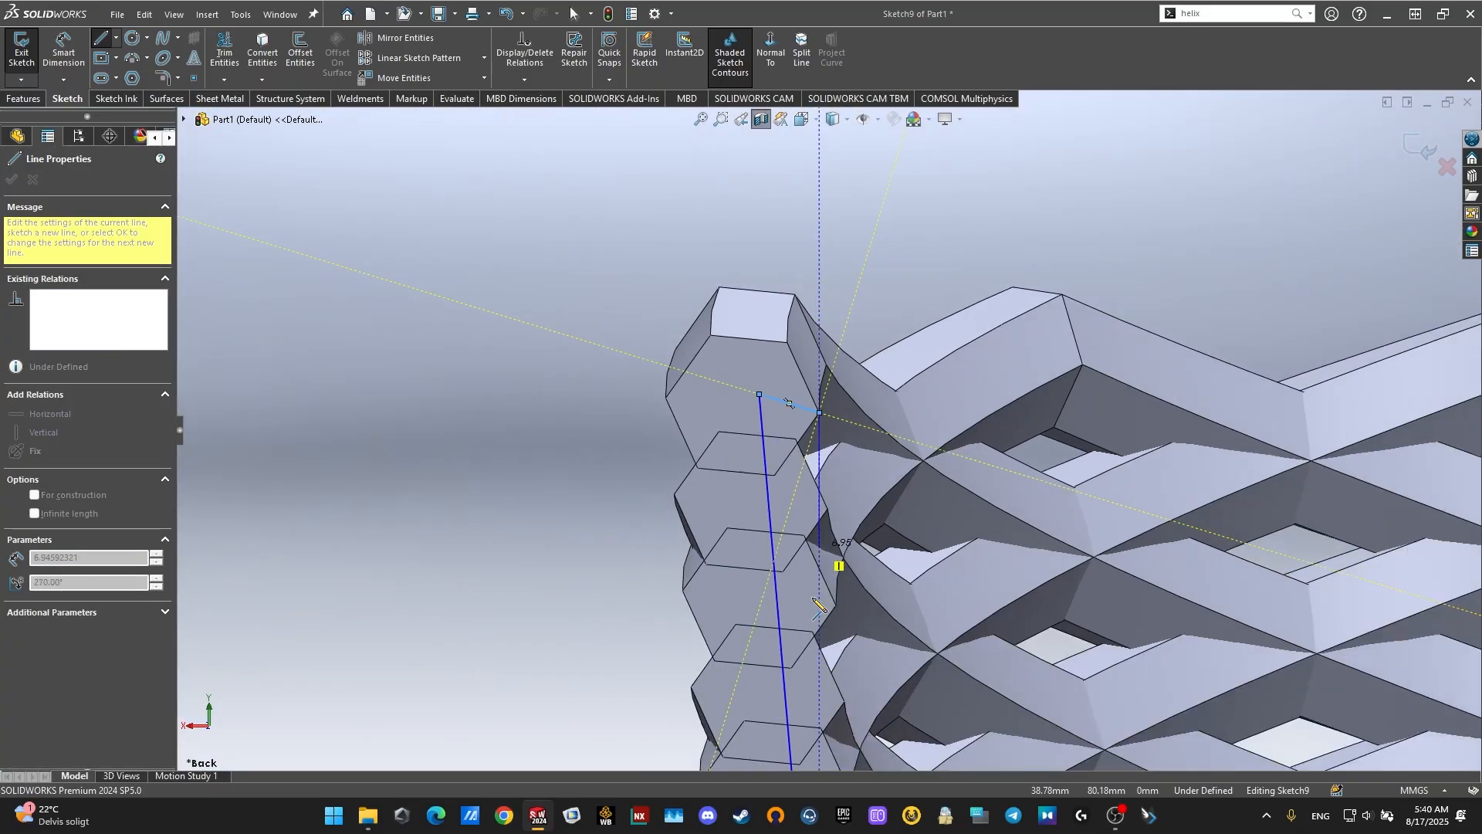
scroll(858, 641, "up", 5)
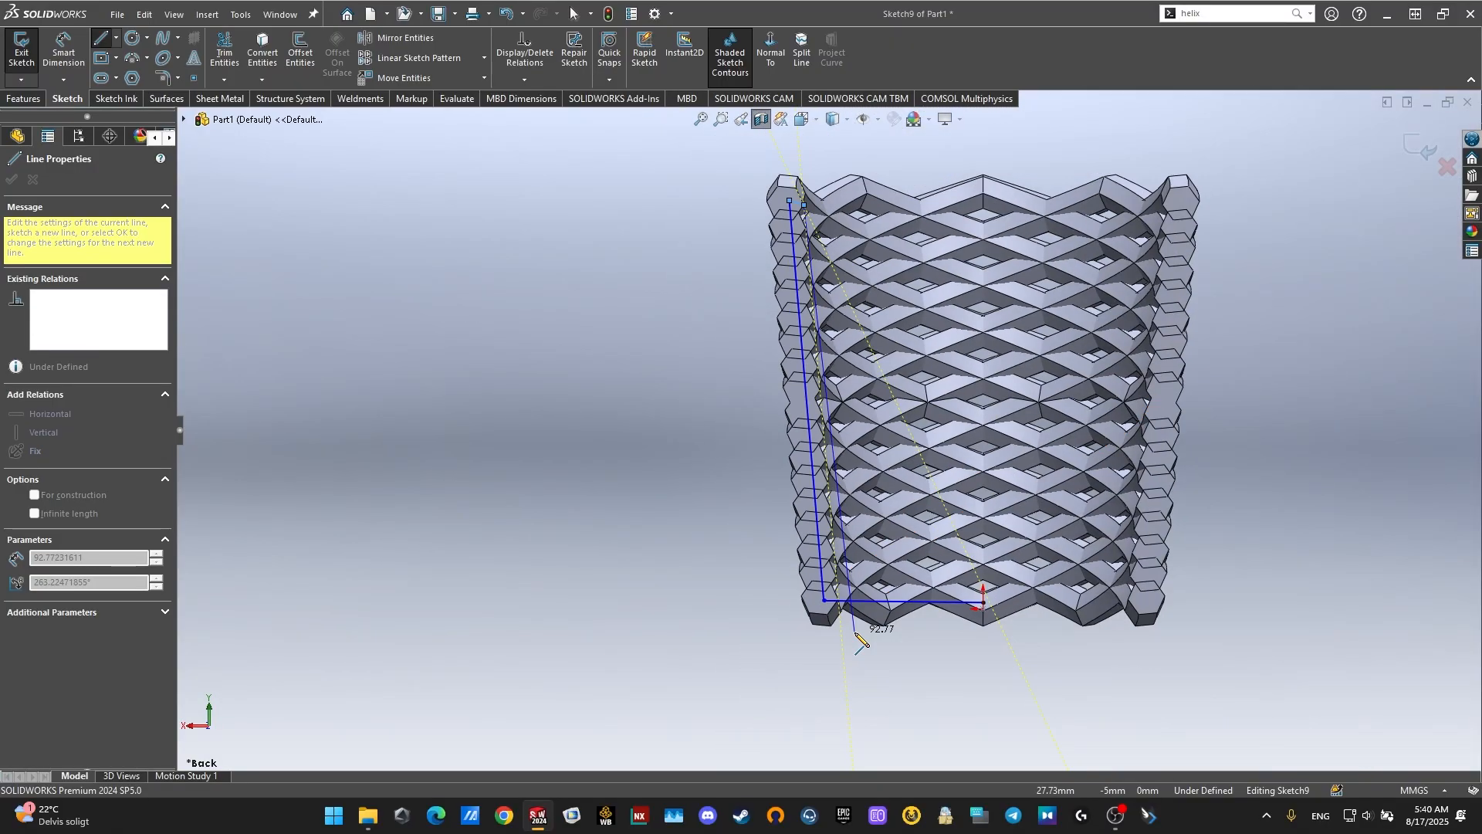
scroll(858, 602, "down", 5)
left_click(840, 567)
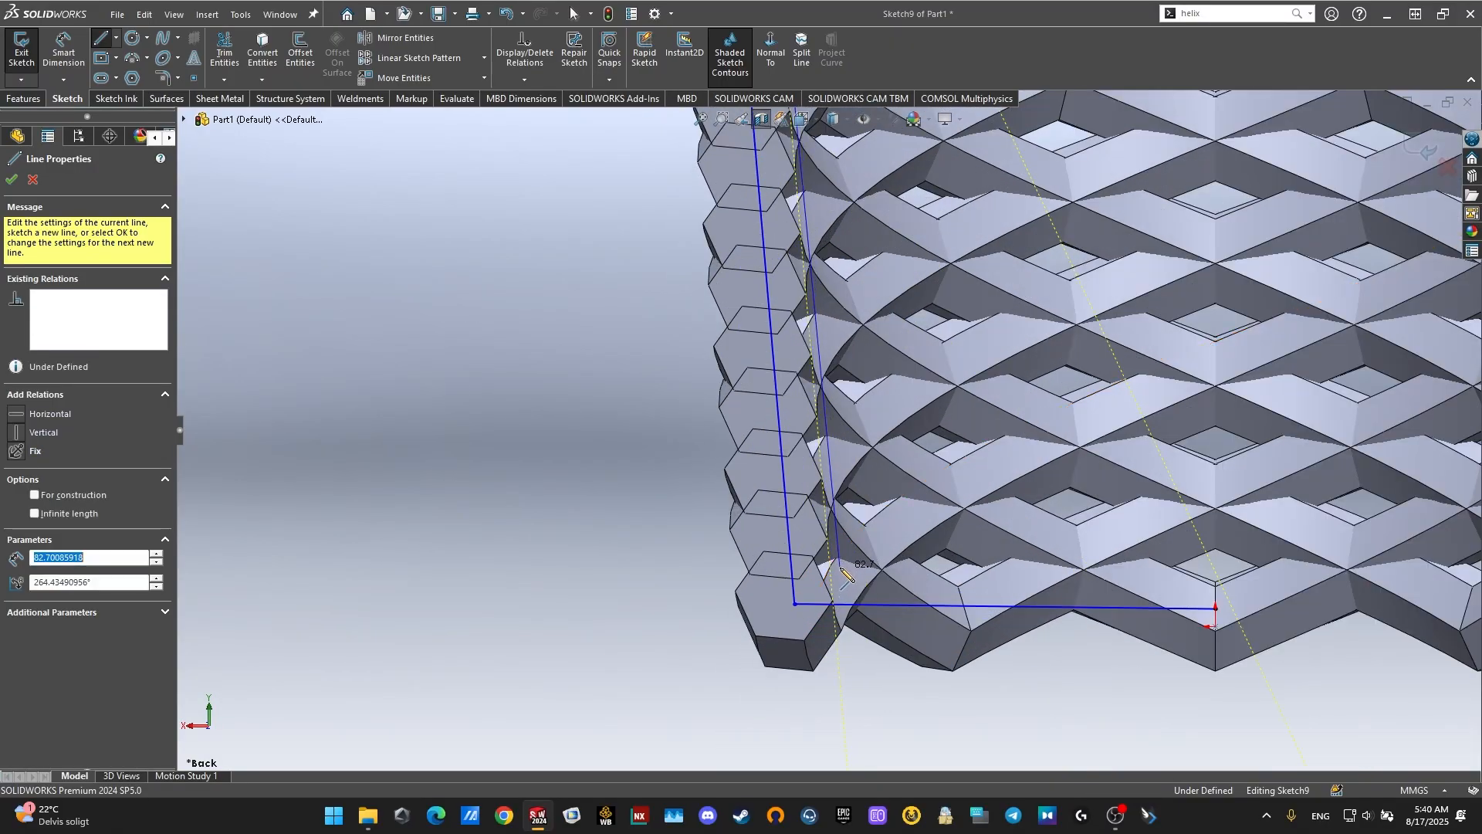
left_click(1215, 567)
left_click(1216, 608)
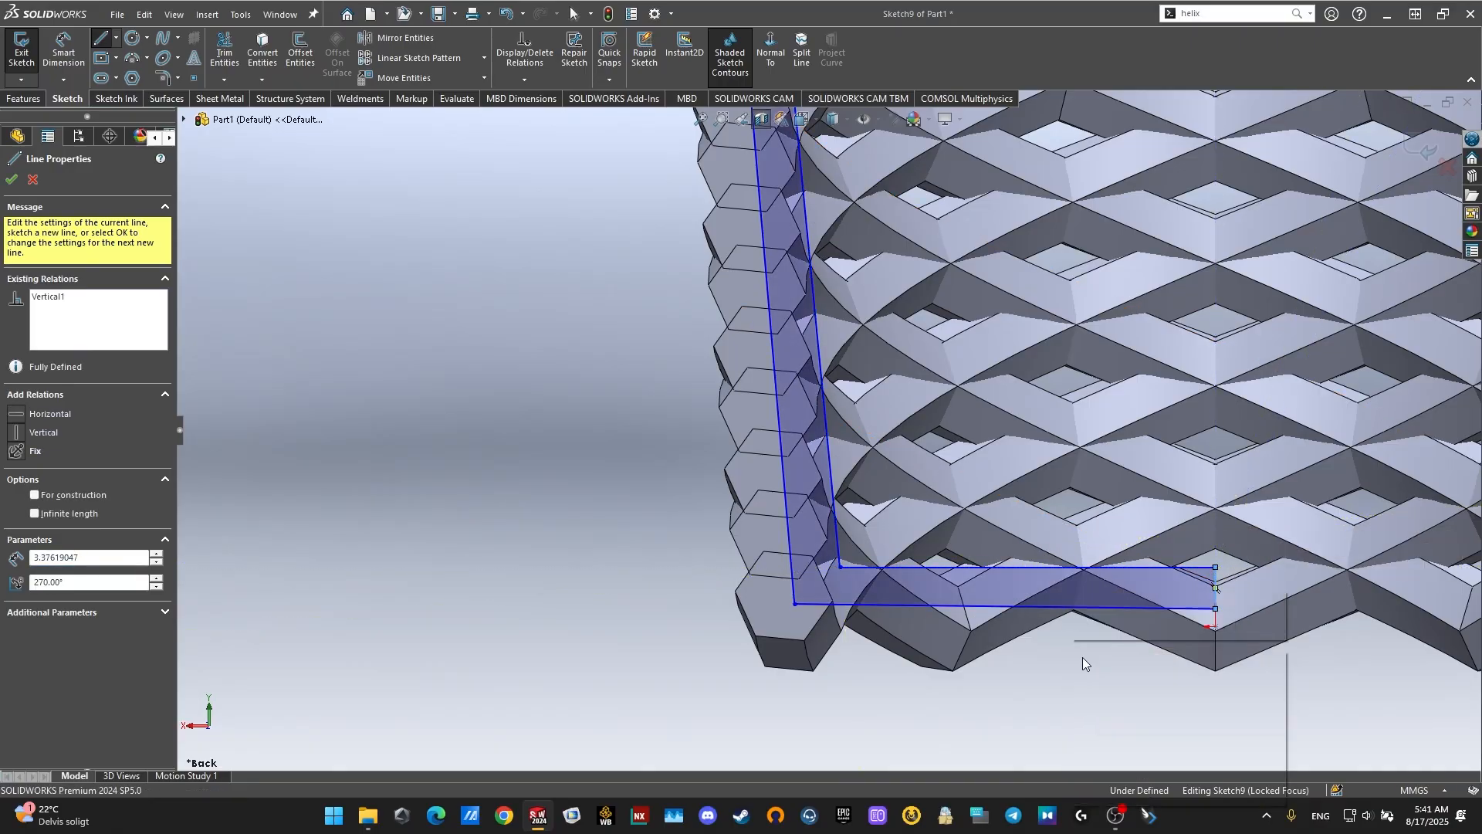
key("Escape")
scroll(949, 461, "up", 8)
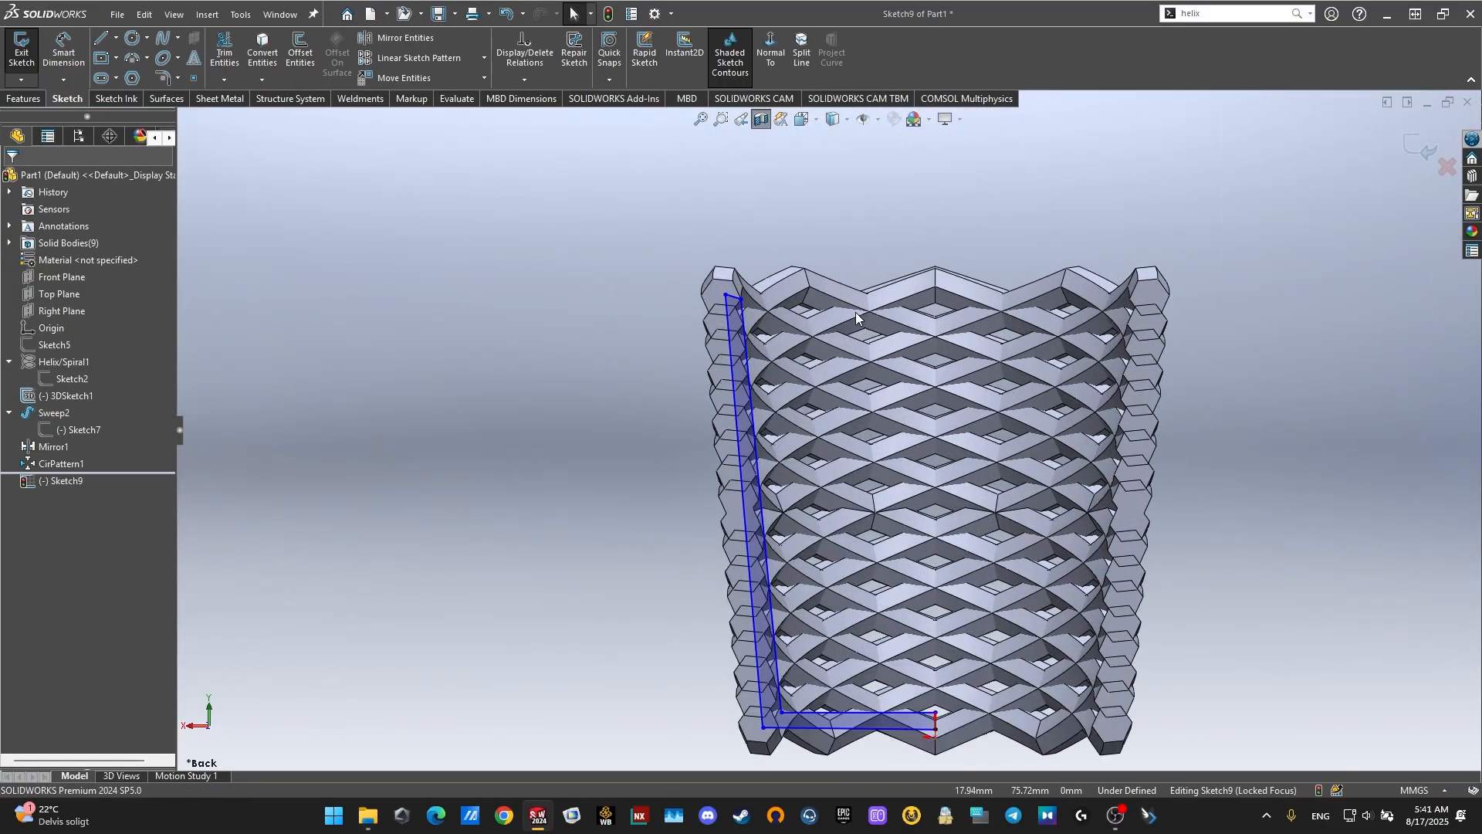
scroll(814, 341, "down", 3)
scroll(938, 567, "up", 5)
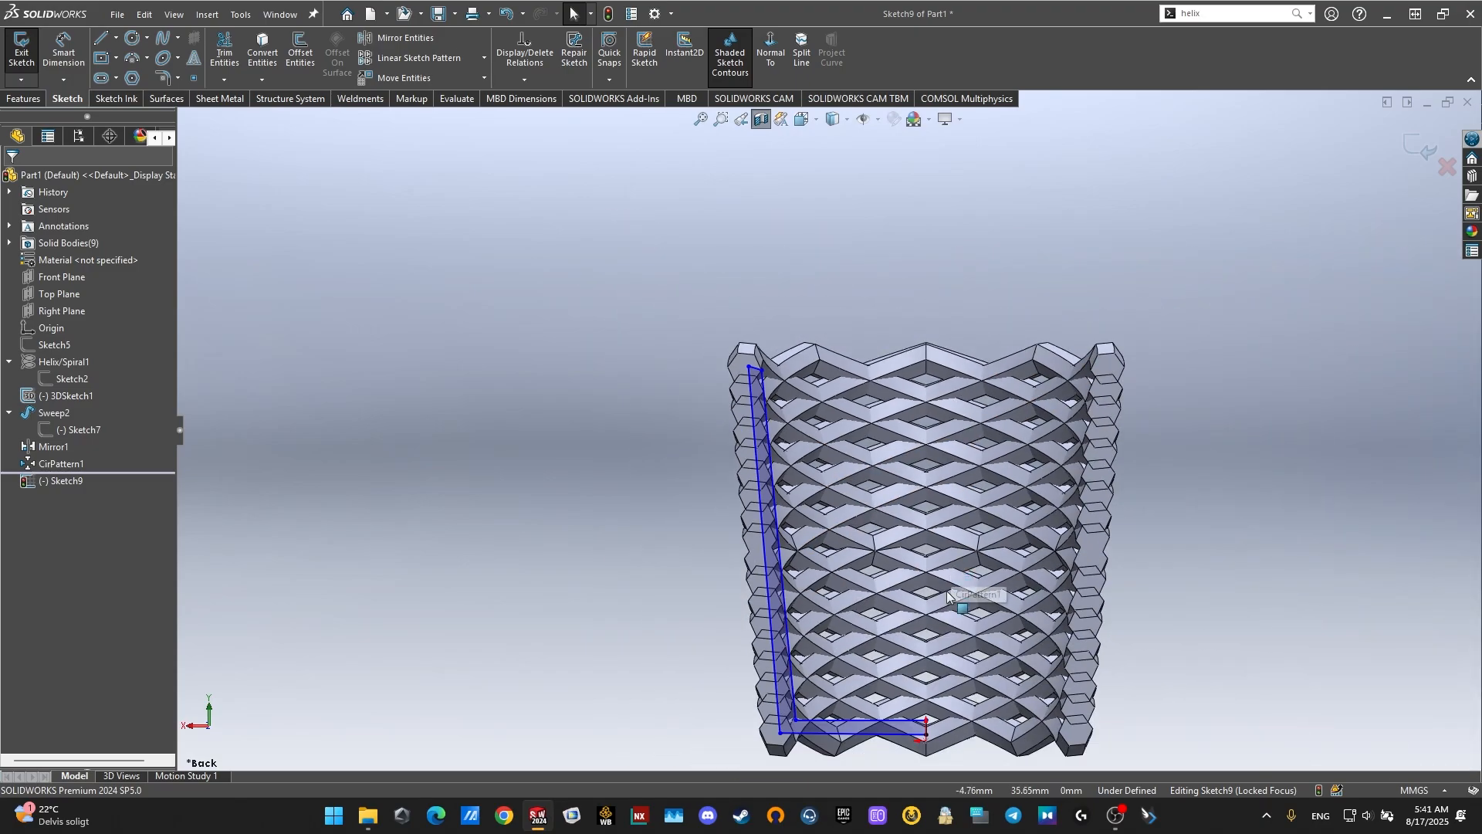
scroll(951, 588, "down", 2)
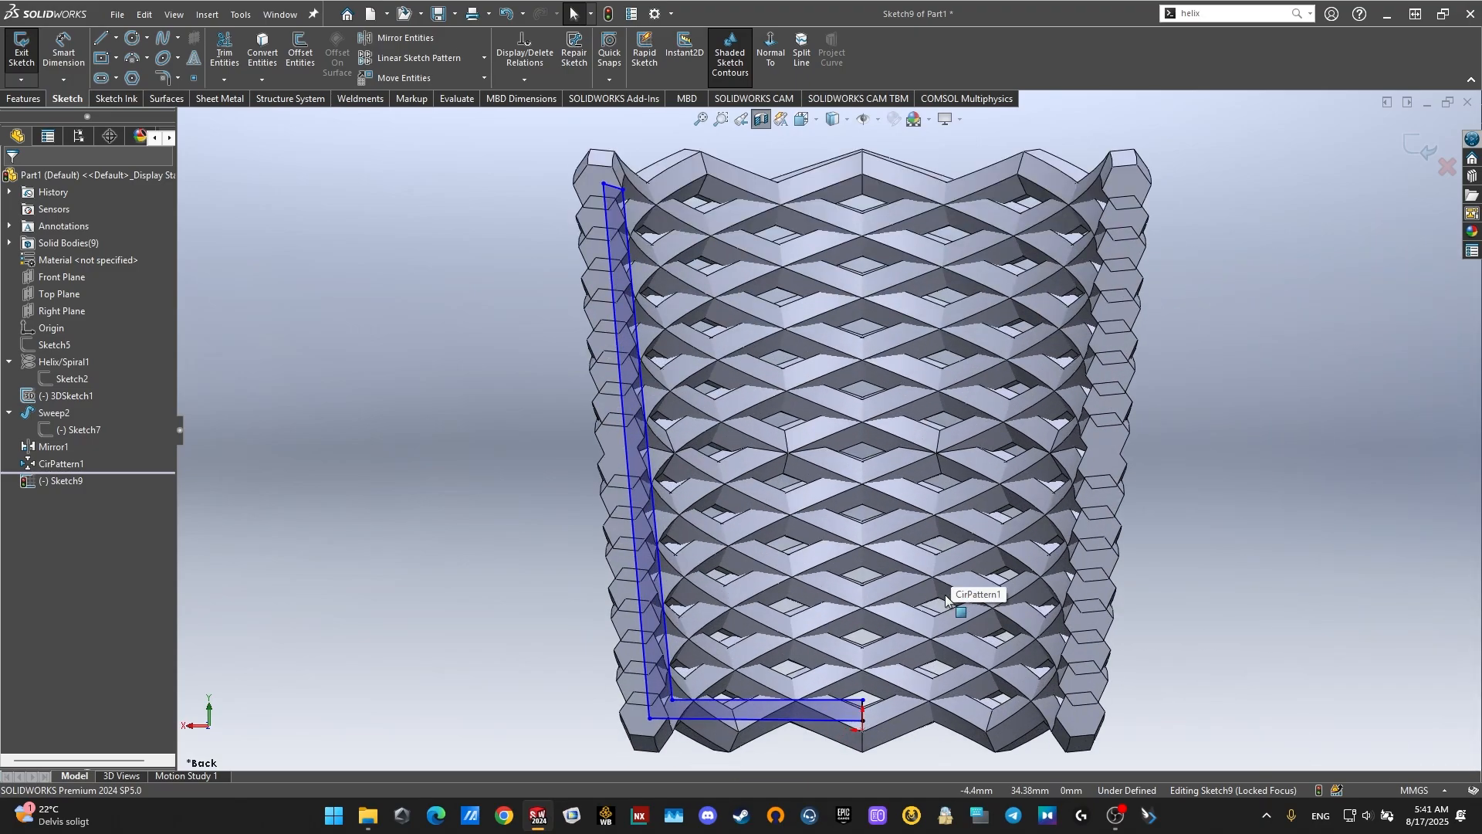
left_click(25, 100)
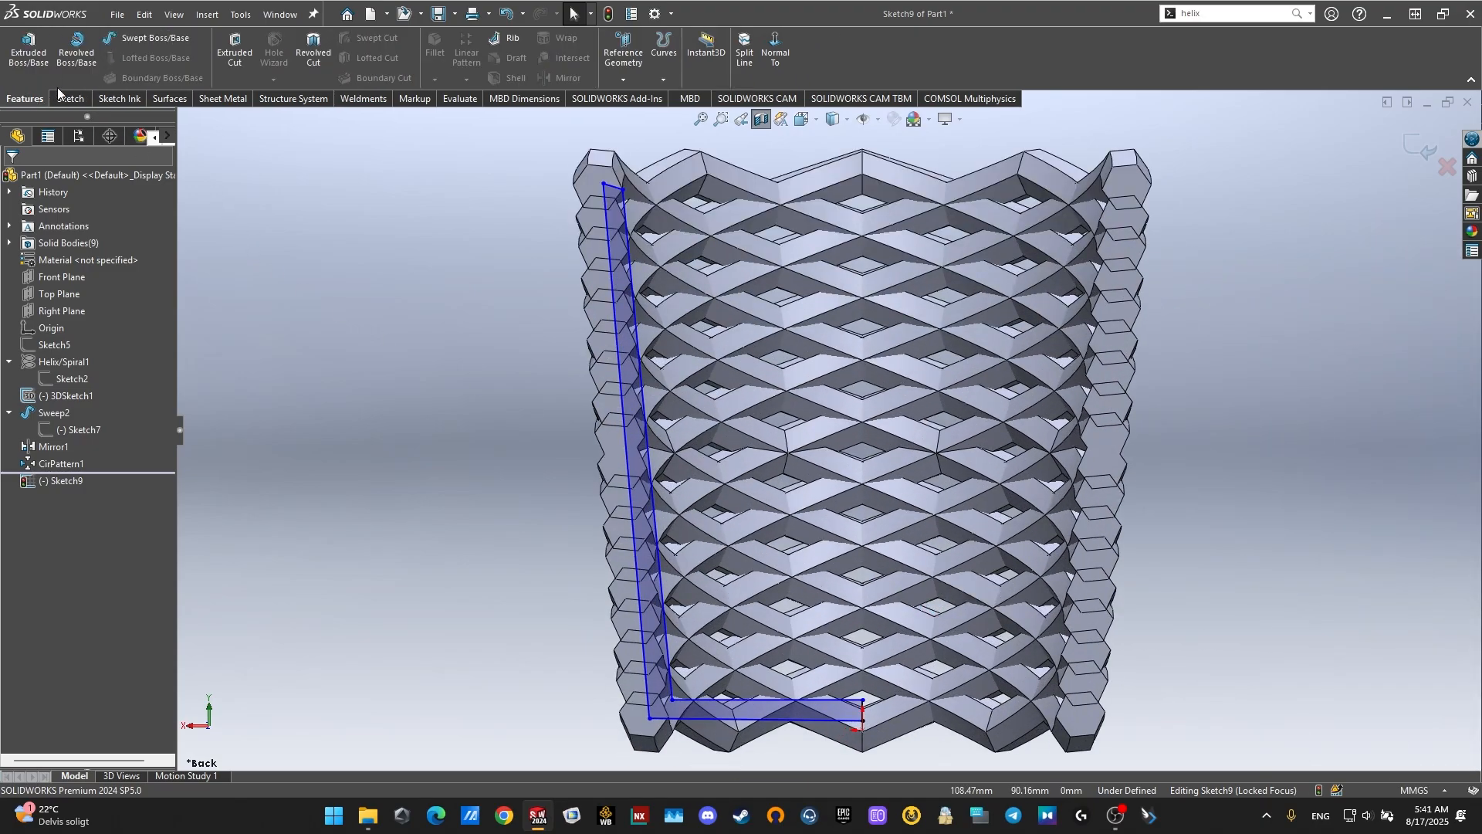
left_click(77, 54)
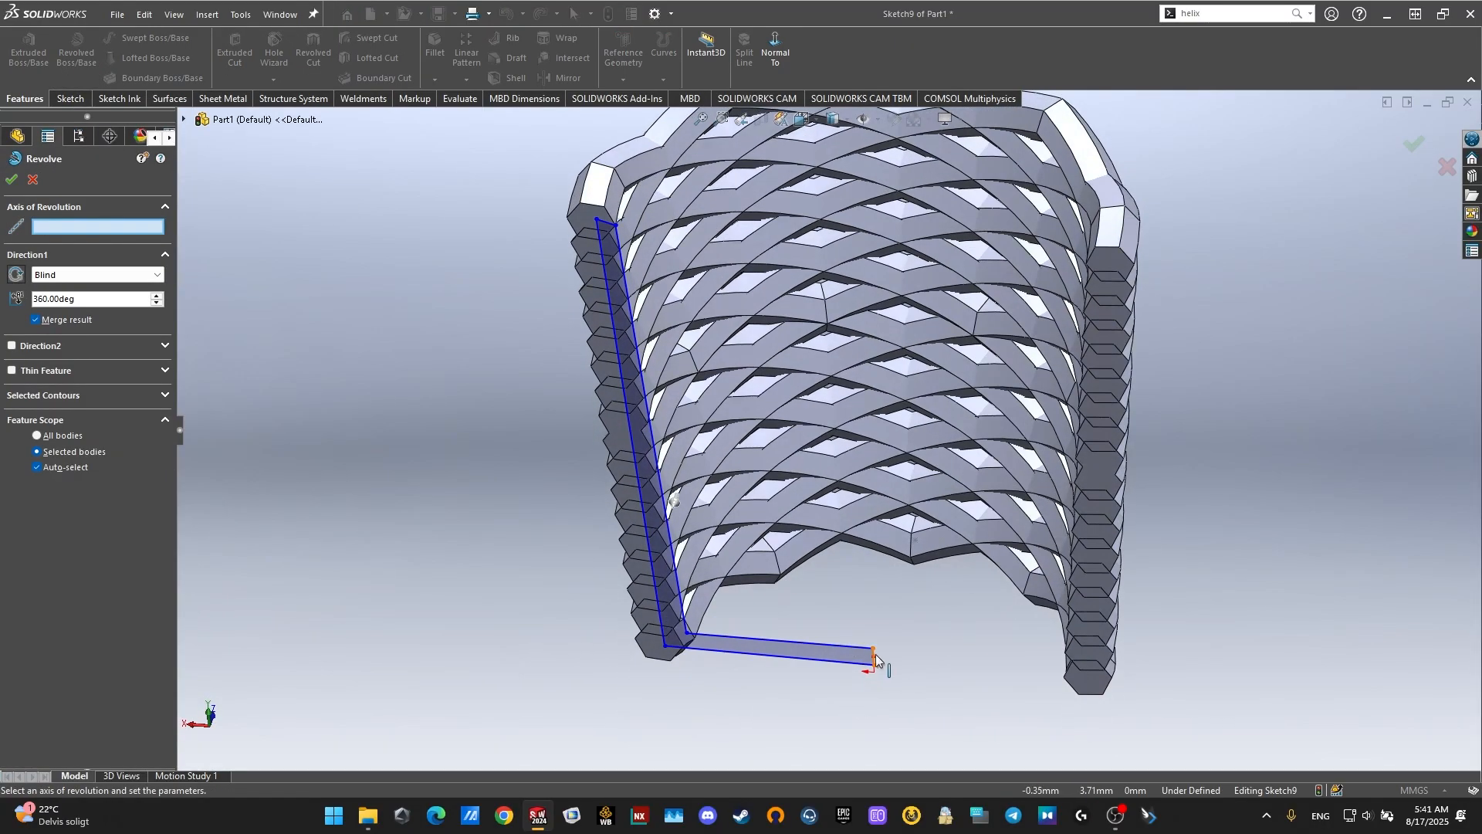
left_click(32, 180)
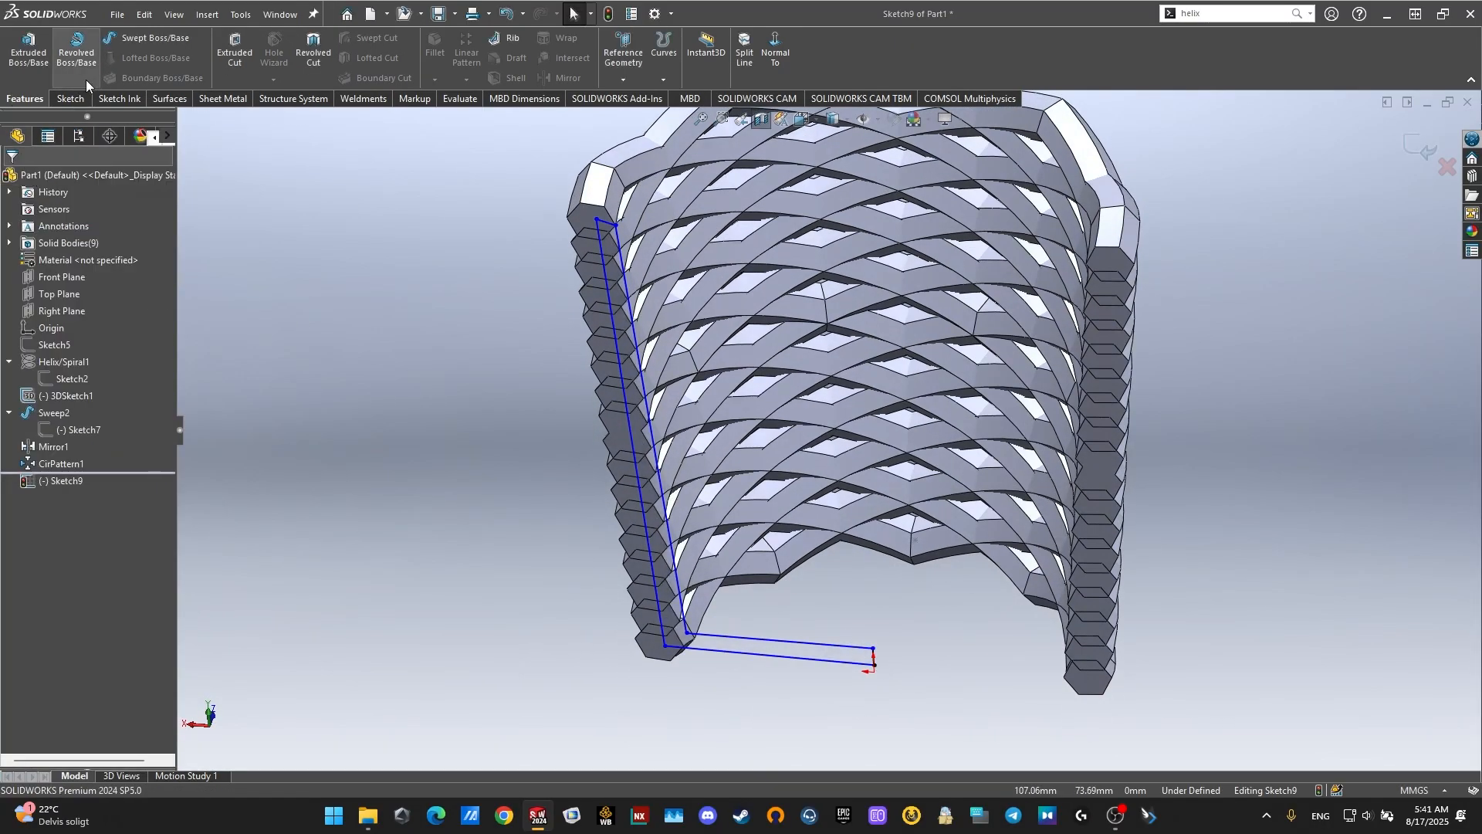
Step: Draw a construction centerline upward from the origin as the rotation axis for the L-shaped cup profile
left_click(103, 39)
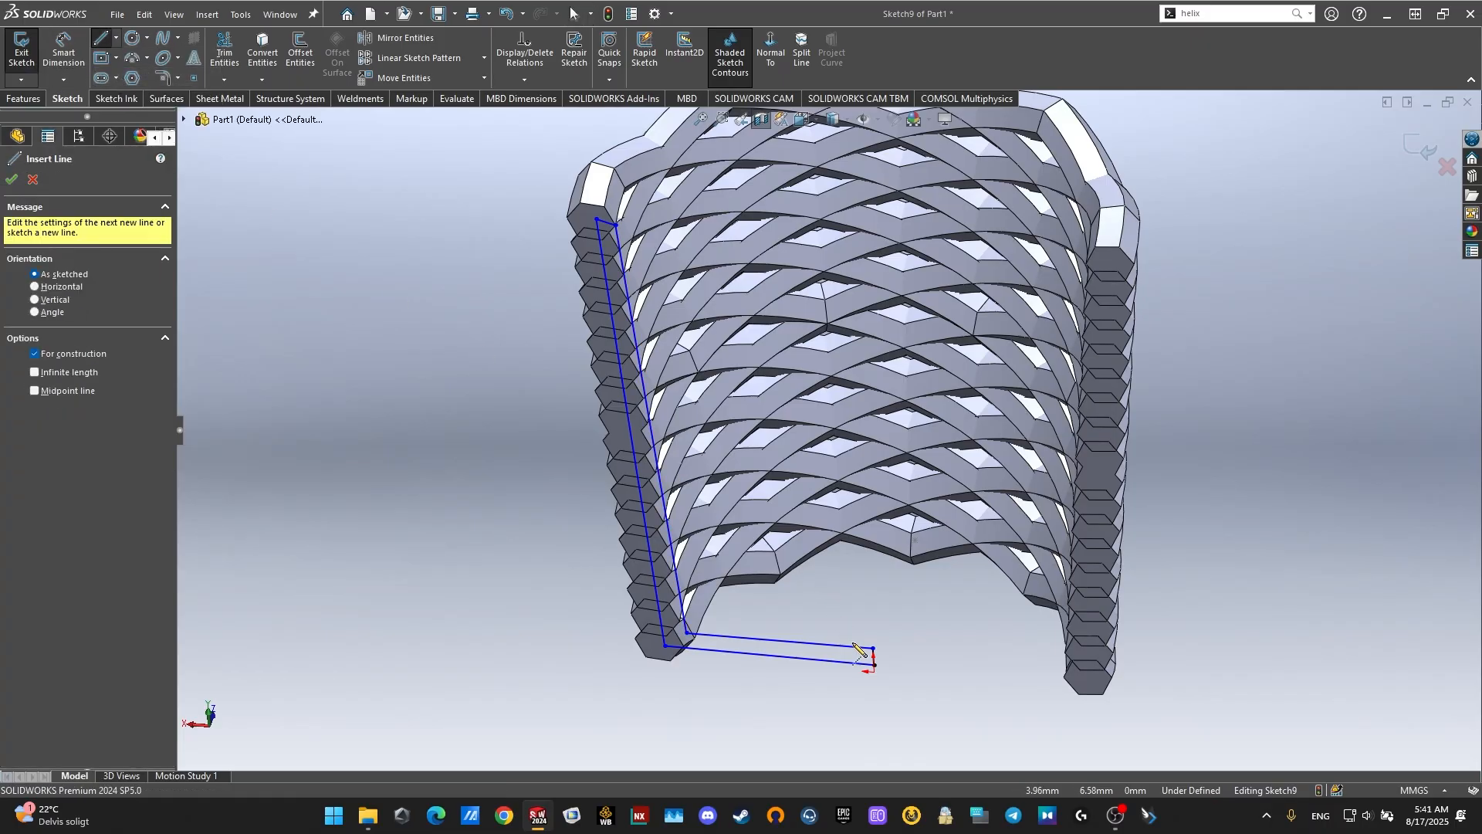
left_click(874, 665)
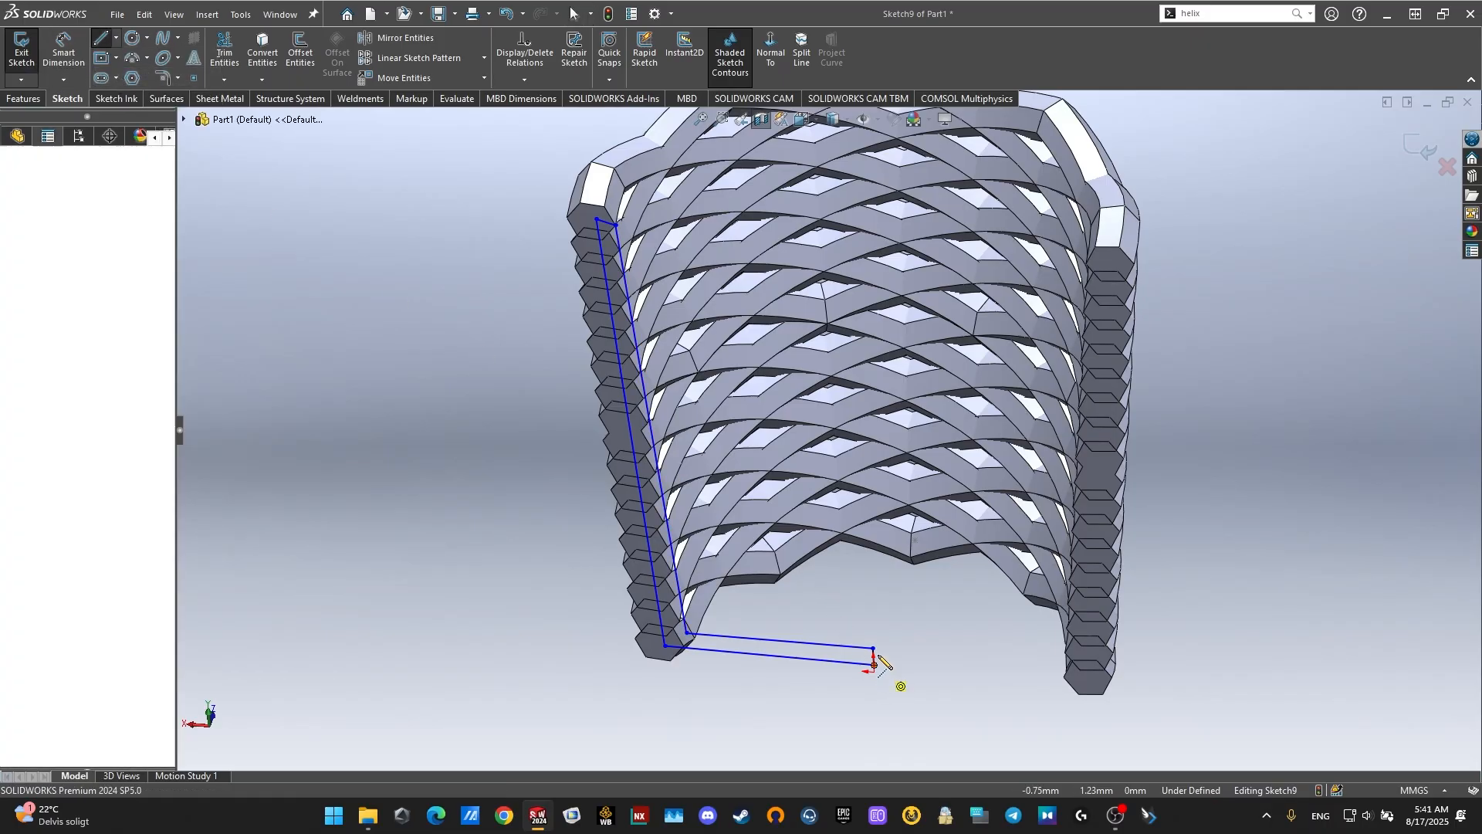
left_click(860, 430)
right_click(923, 558)
left_click(937, 564)
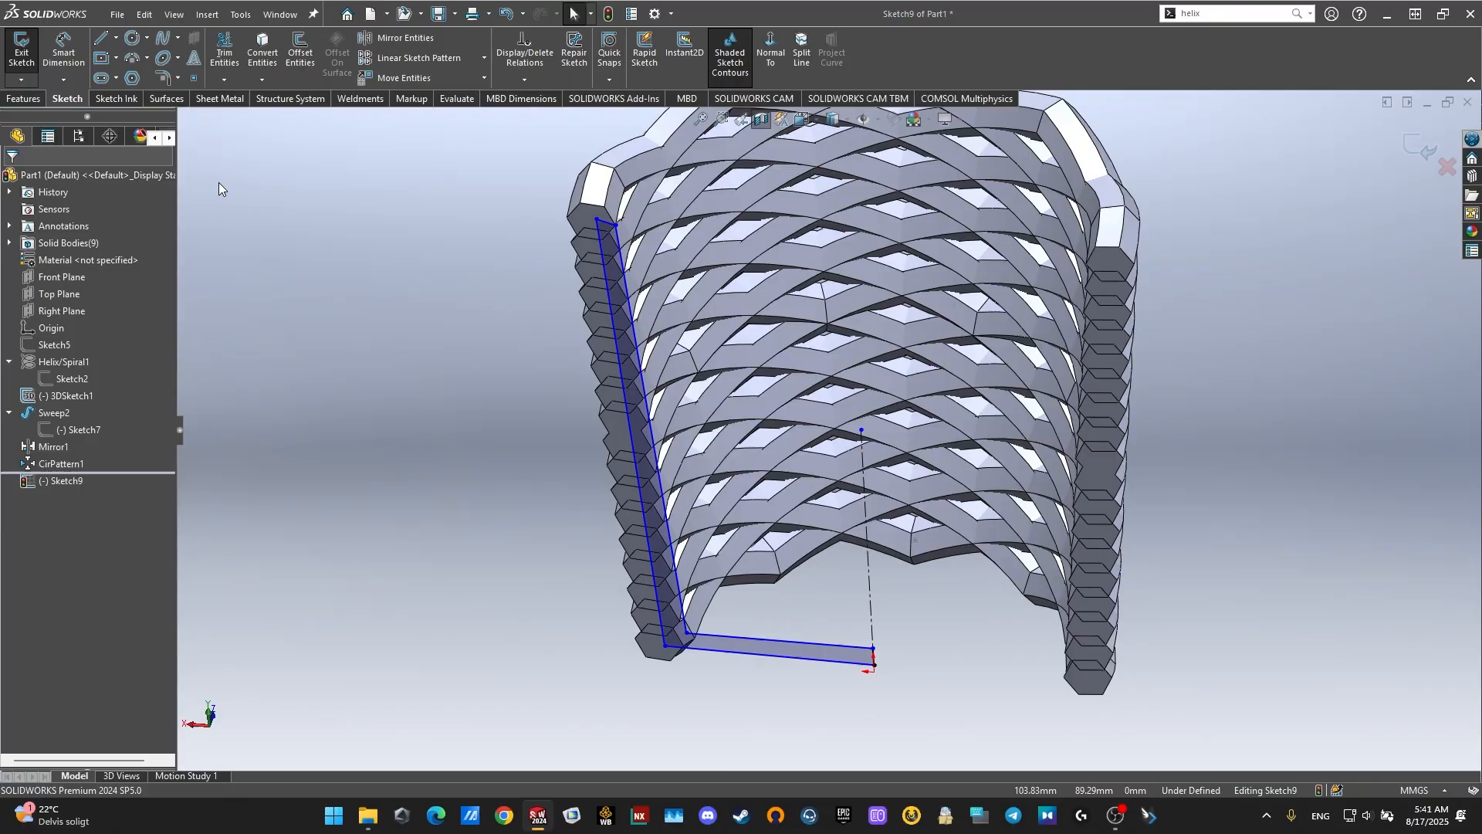
Step: Revolve the L-shaped profile 360° about the centerline with merged result to form the cup's inner wall and base
left_click(24, 98)
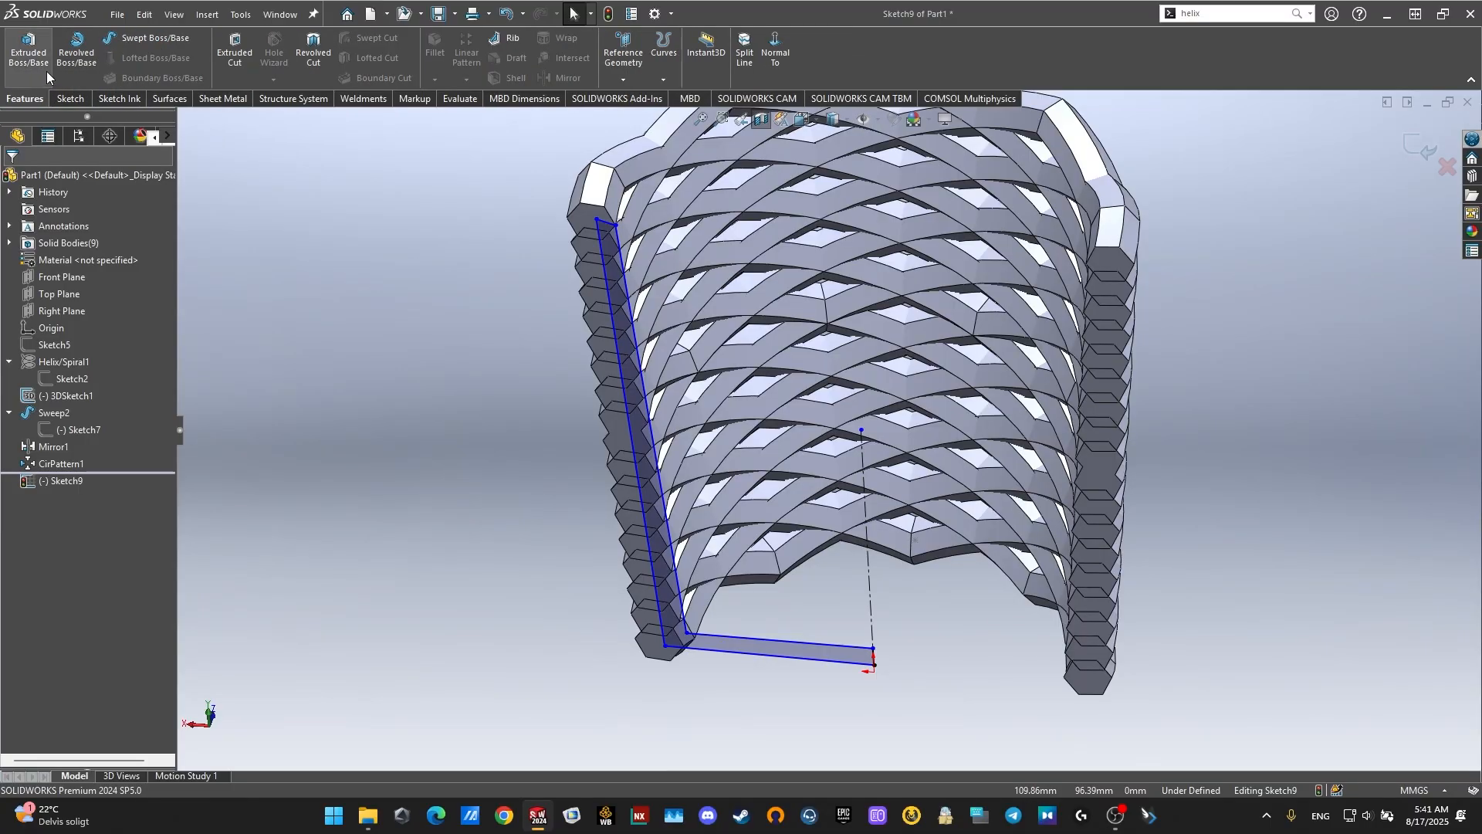
left_click(69, 59)
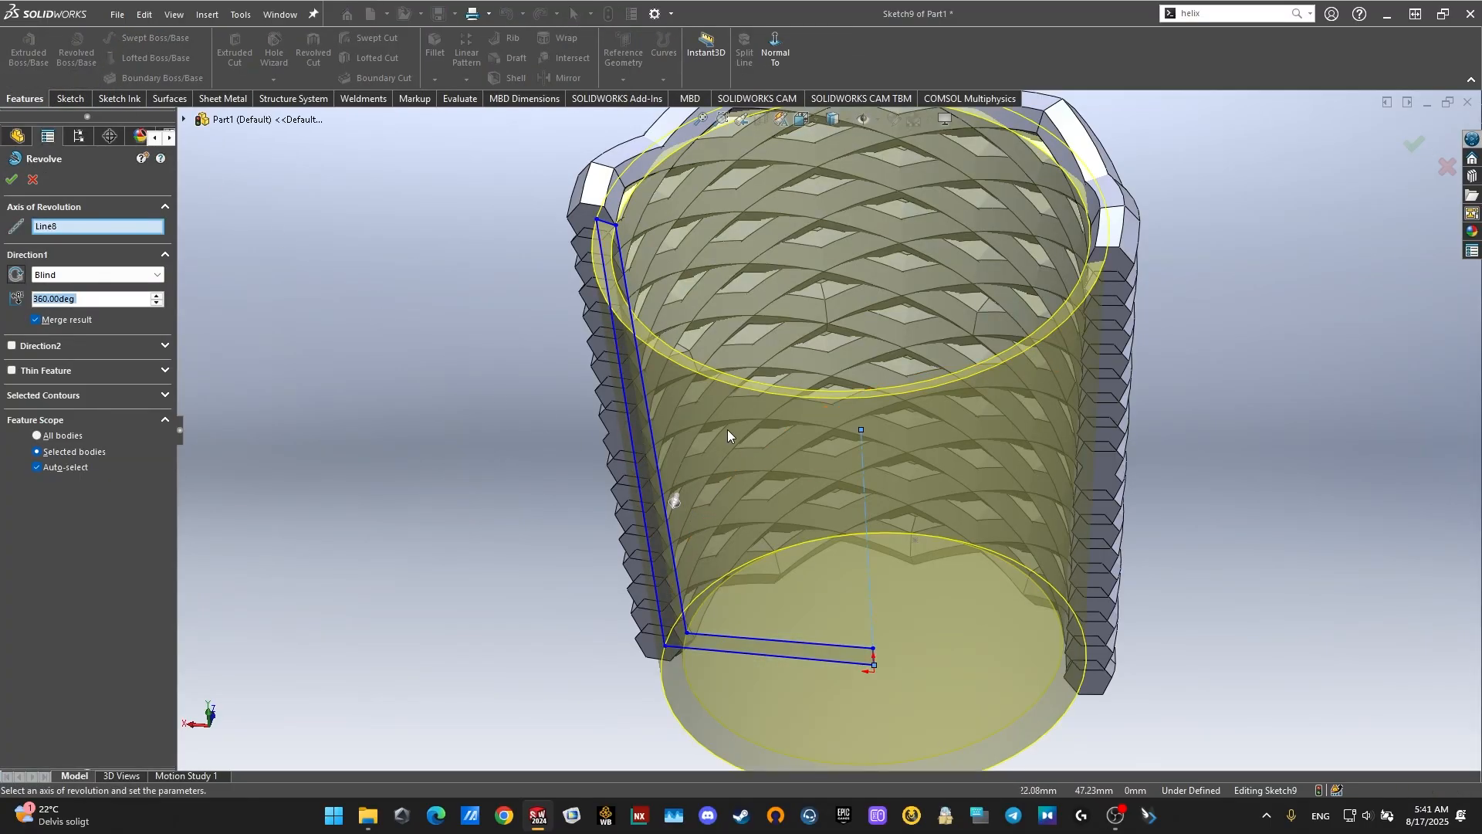
middle_click_drag(727, 429, 765, 403)
scroll(811, 339, "up", 3)
scroll(853, 263, "down", 7)
middle_click_drag(844, 297, 1049, 178)
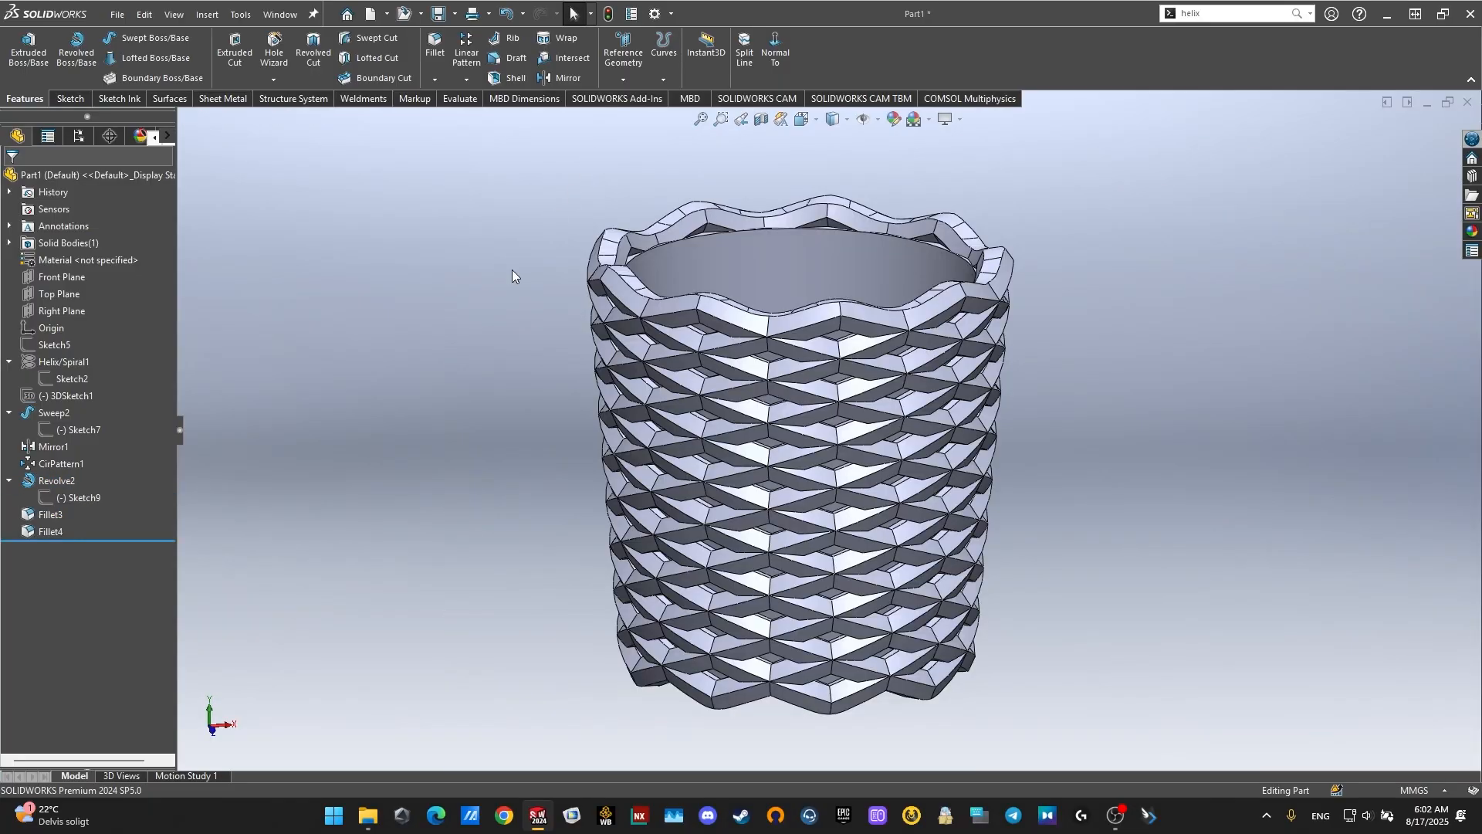
Step: Create a reference plane parallel to the Right Plane at a 30 mm offset
left_click(633, 73)
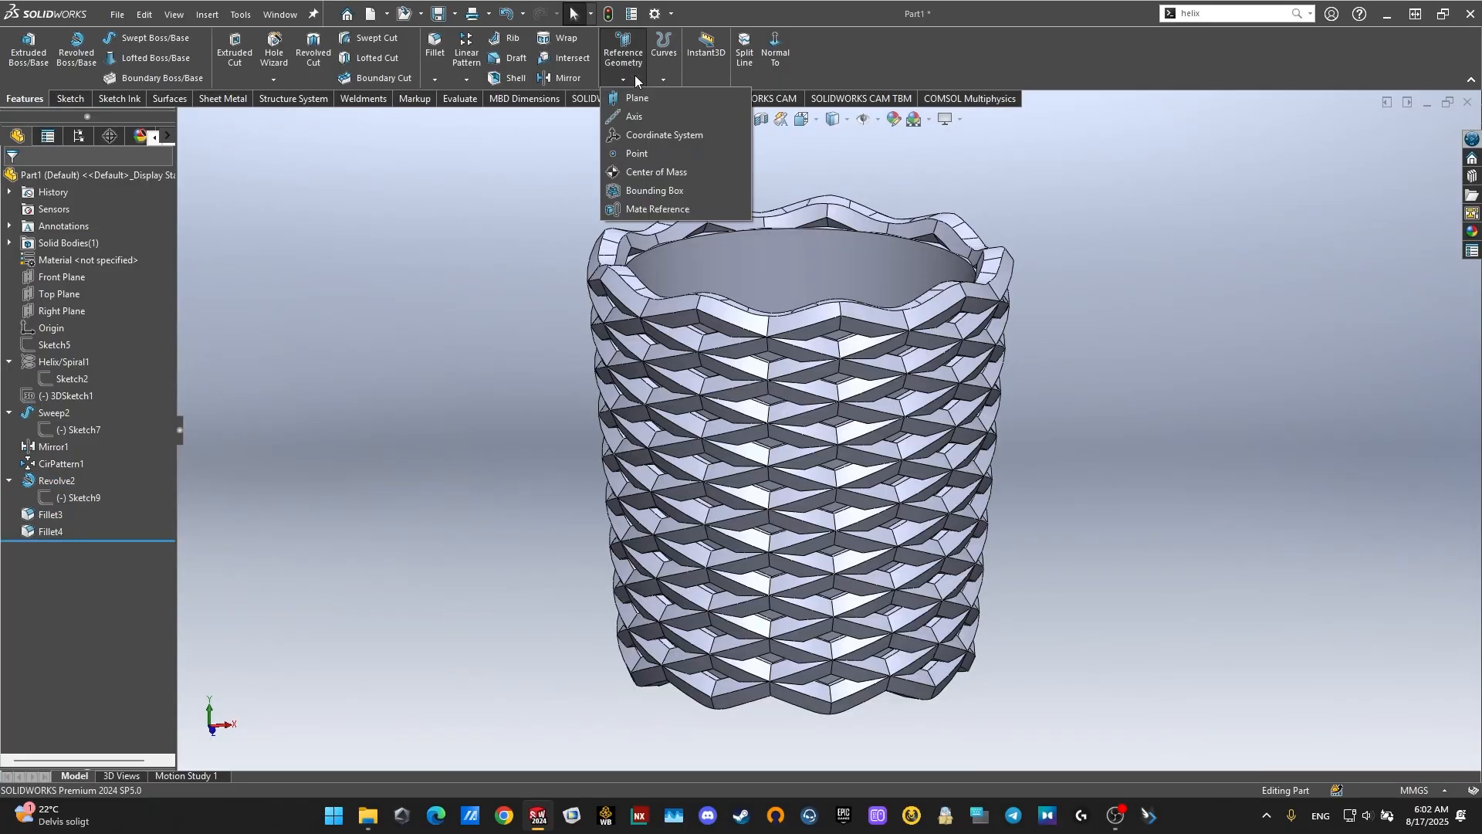
left_click(634, 100)
left_click(183, 119)
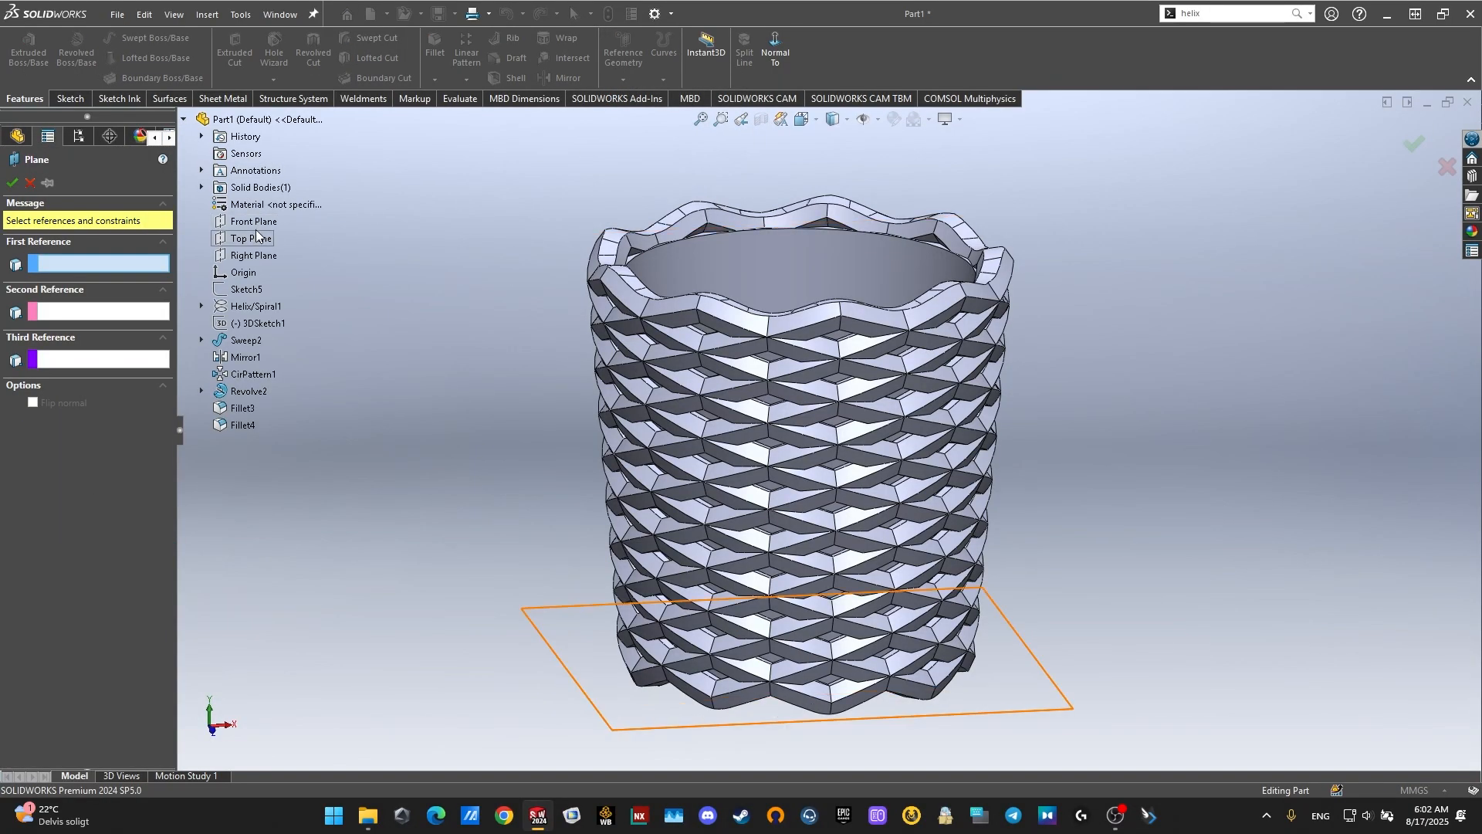
left_click(278, 257)
middle_click_drag(974, 392, 926, 397)
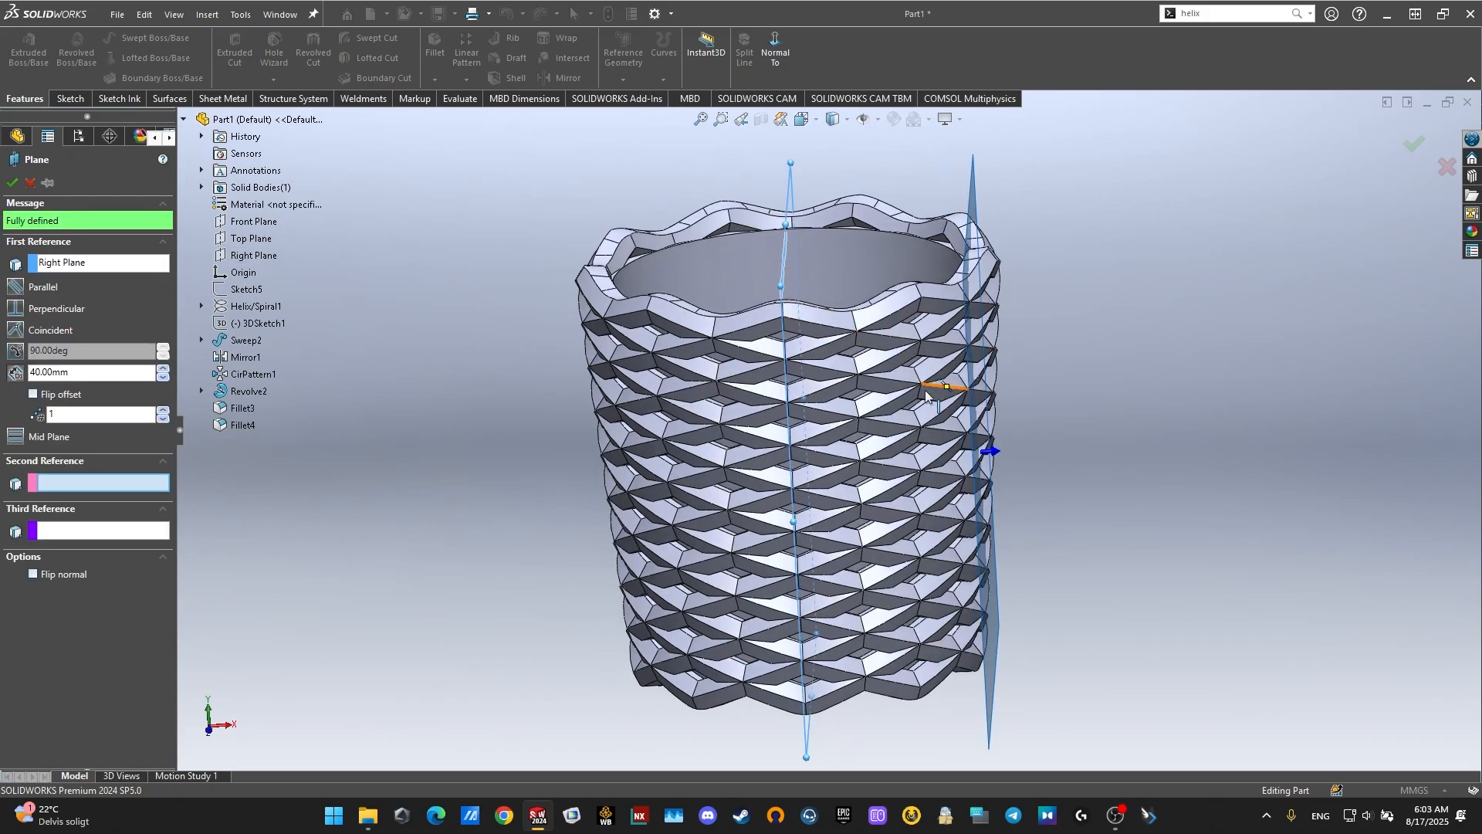
left_click(163, 377)
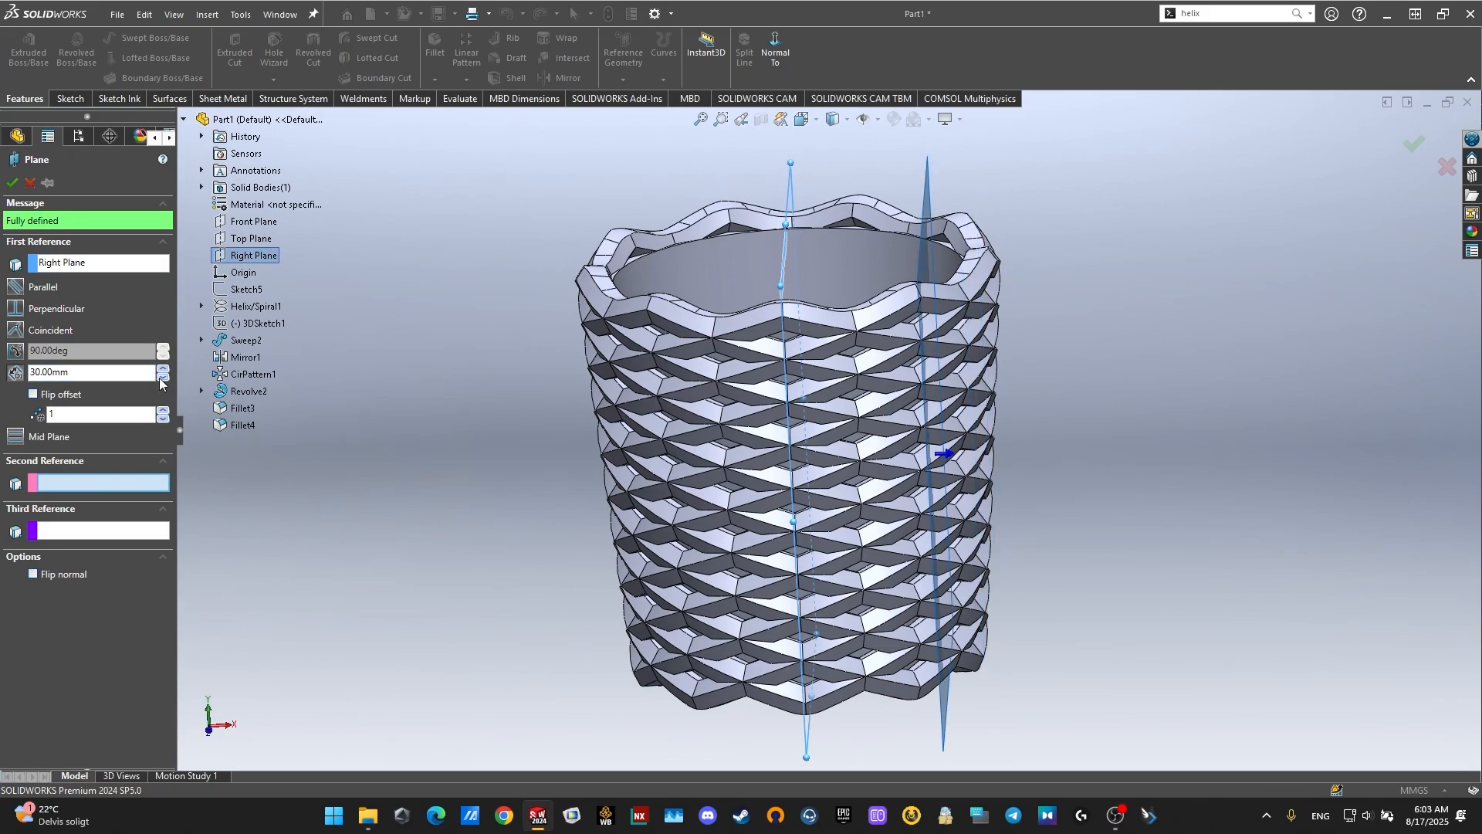
left_click(12, 182)
middle_click_drag(1003, 479, 967, 473)
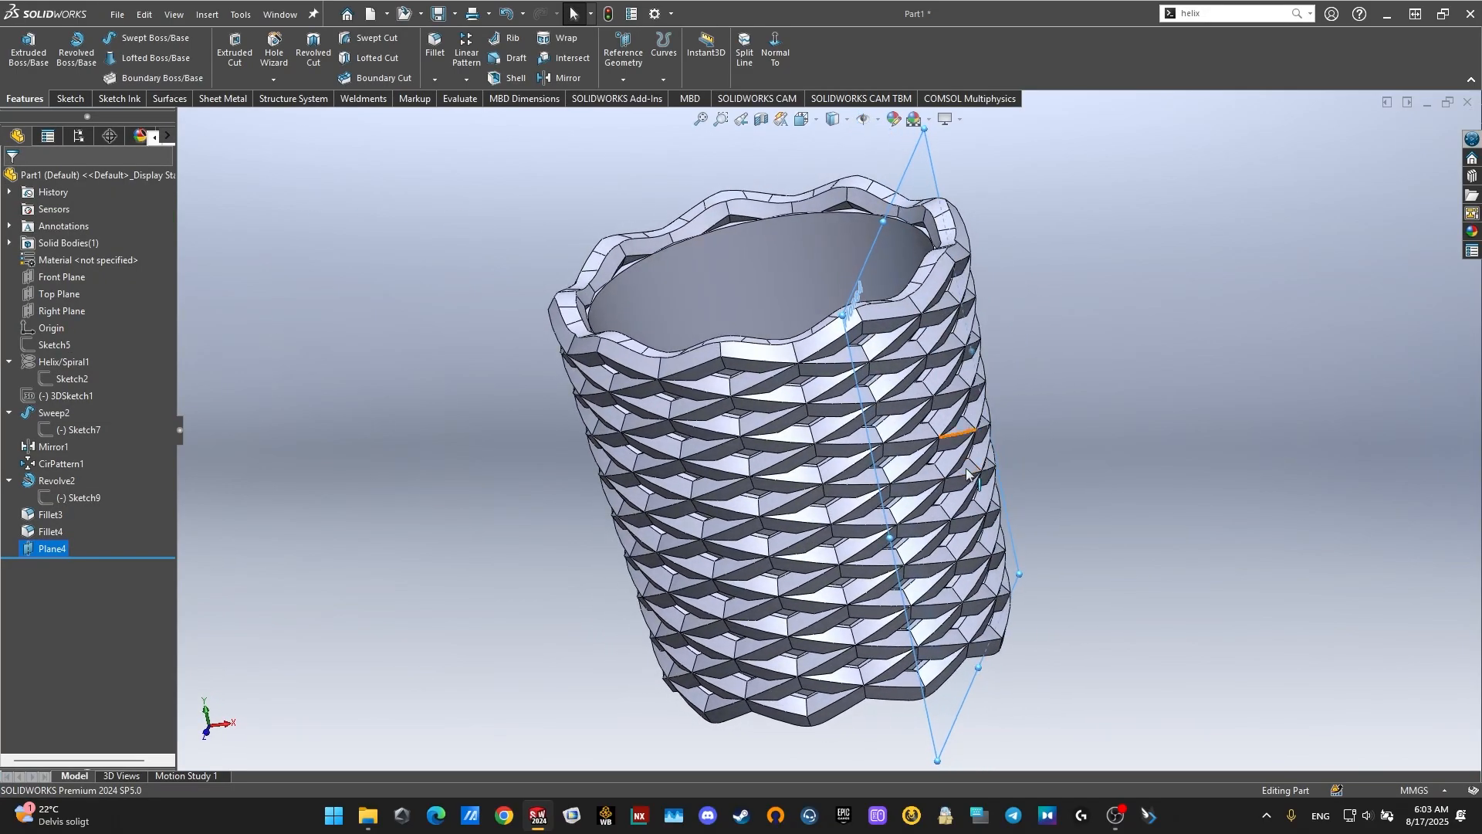
left_click(621, 80)
left_click(636, 98)
middle_click_drag(676, 457, 763, 532)
left_click(186, 119)
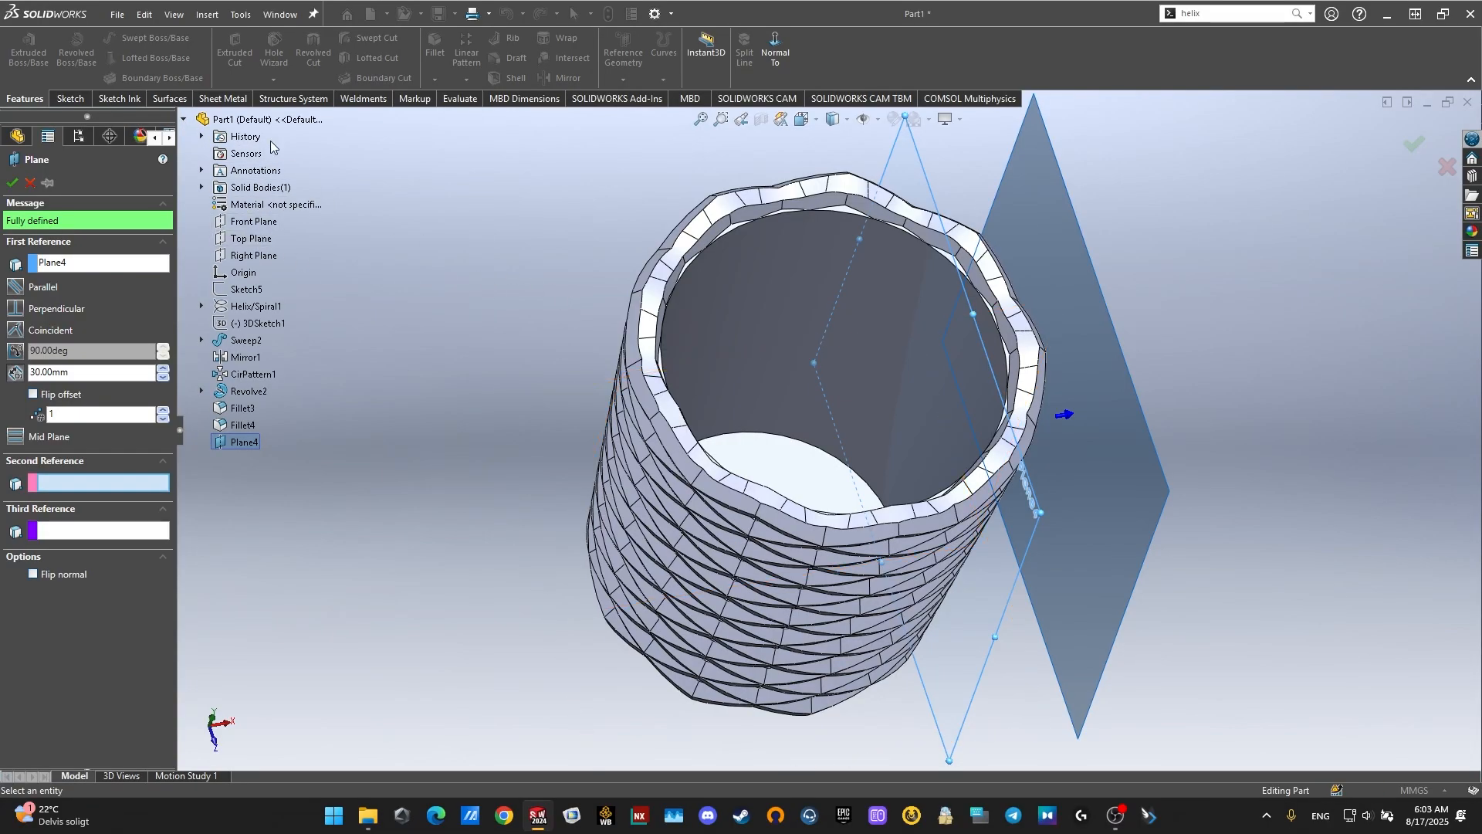
left_click(264, 247)
middle_click_drag(673, 303, 685, 233)
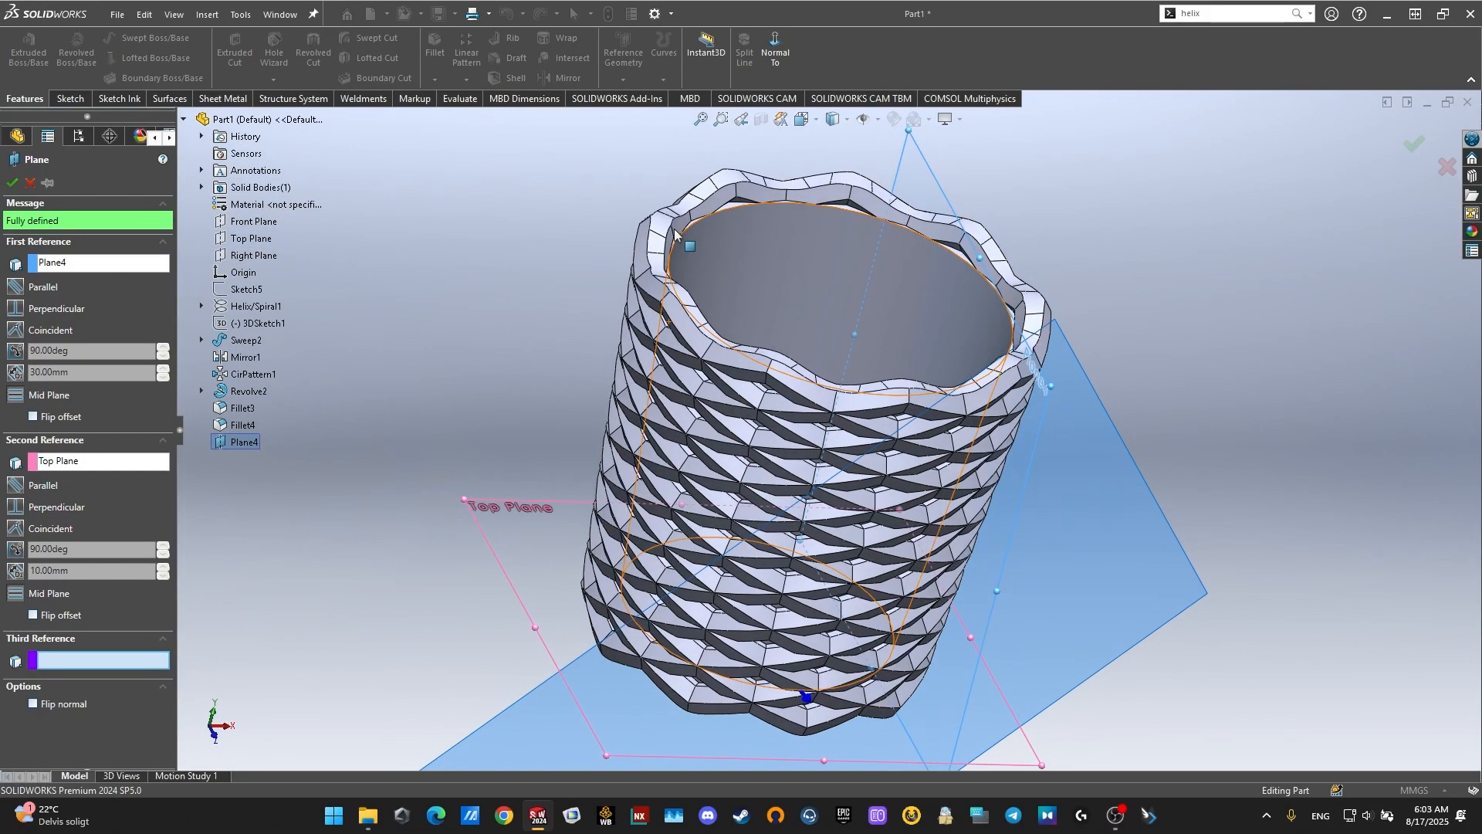
left_click(31, 184)
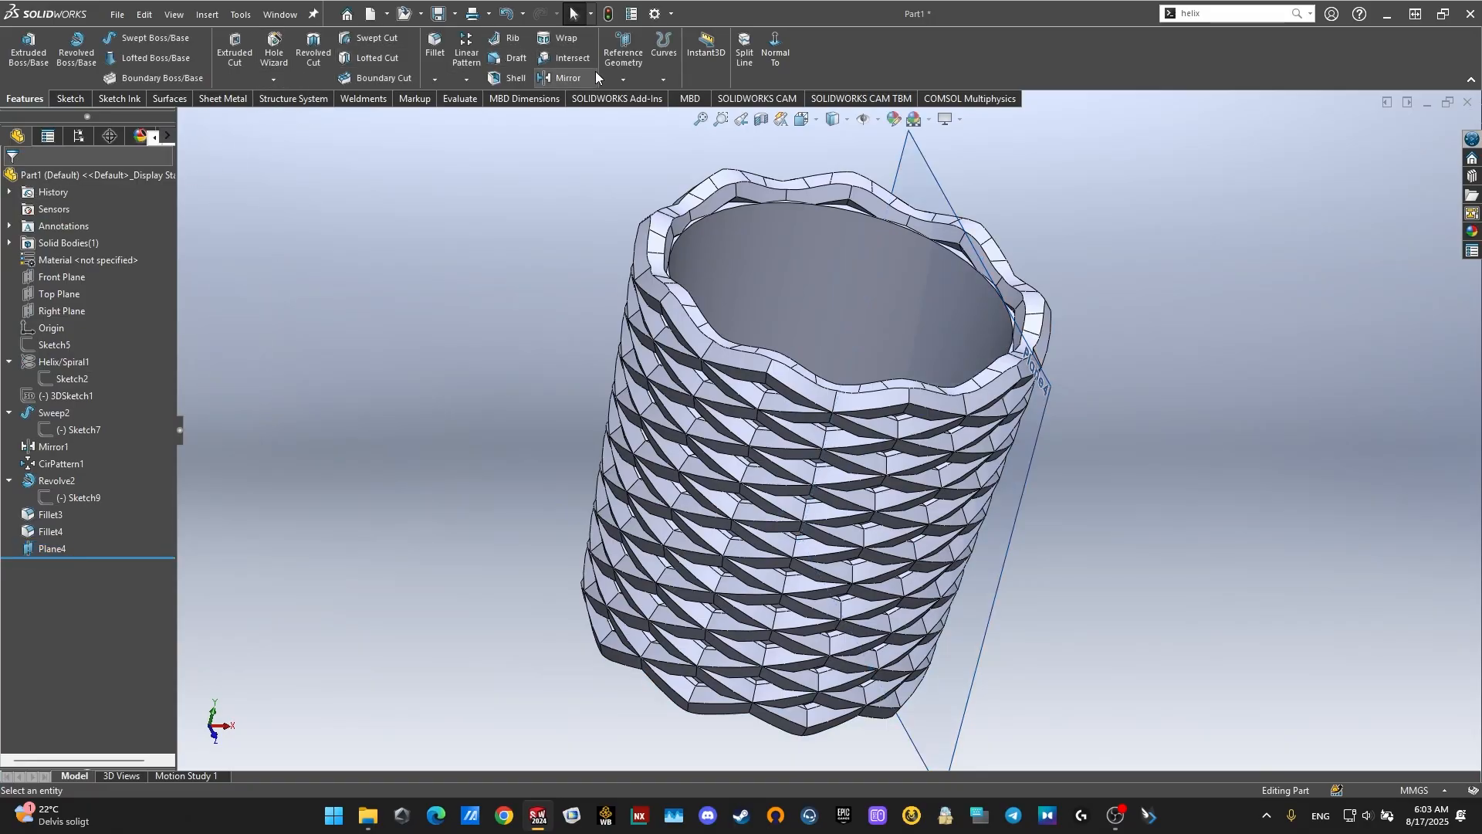
Step: Create a reference plane 40 mm above the Top Plane
left_click(624, 53)
left_click(618, 98)
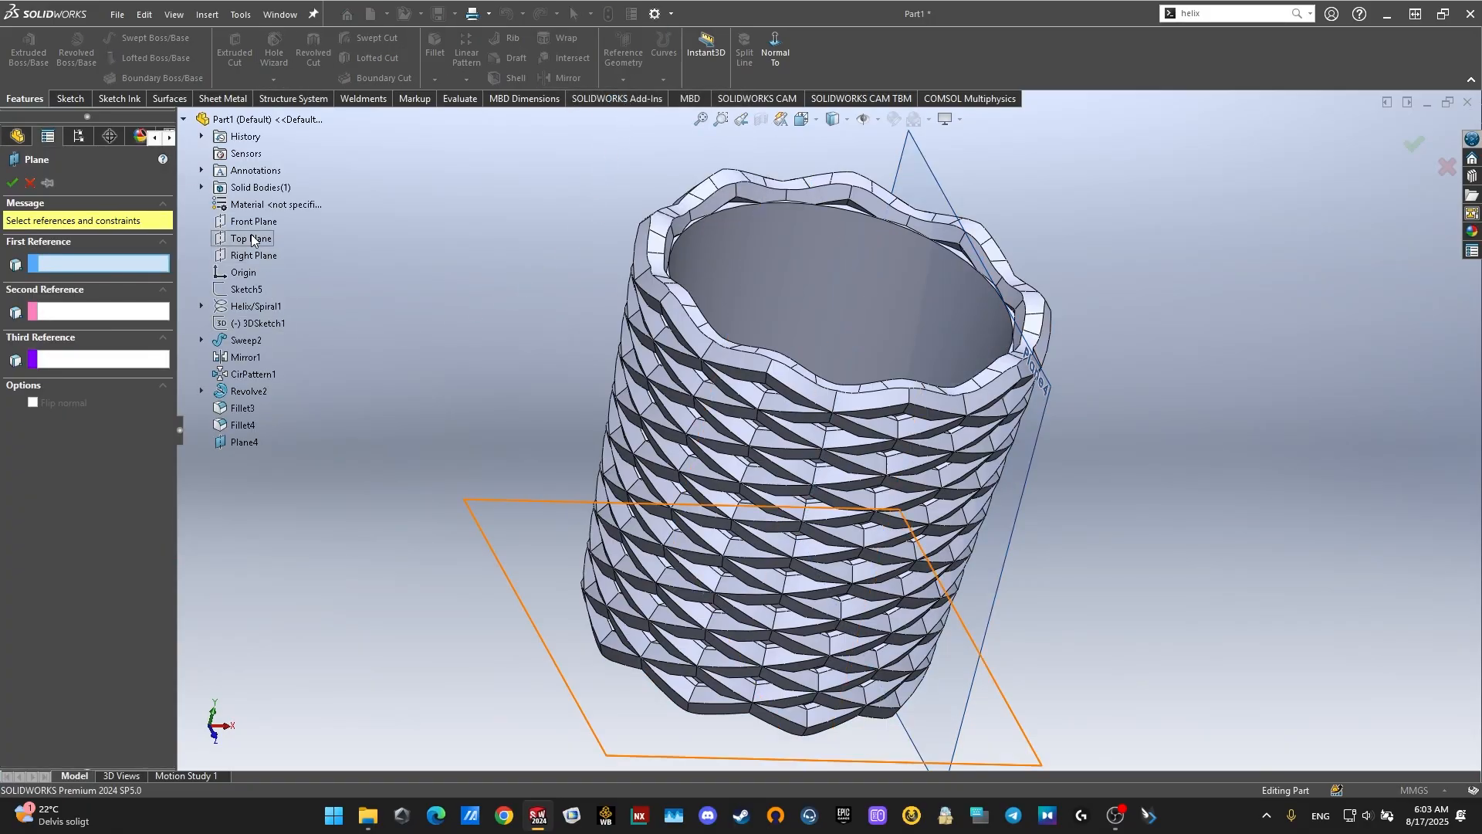
left_click(251, 238)
middle_click_drag(615, 297, 600, 189)
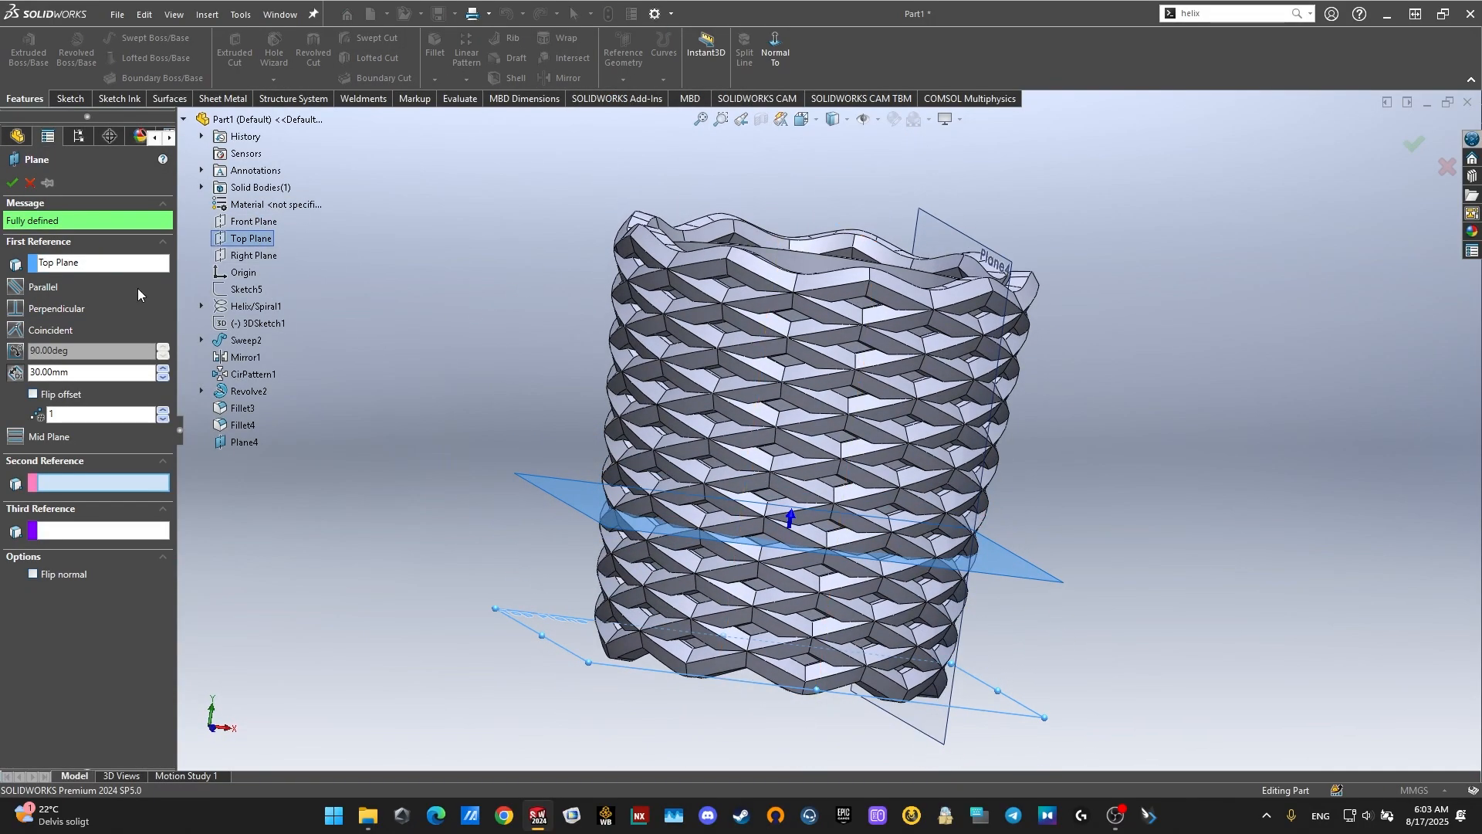
left_click(163, 368)
middle_click_drag(525, 380, 496, 354)
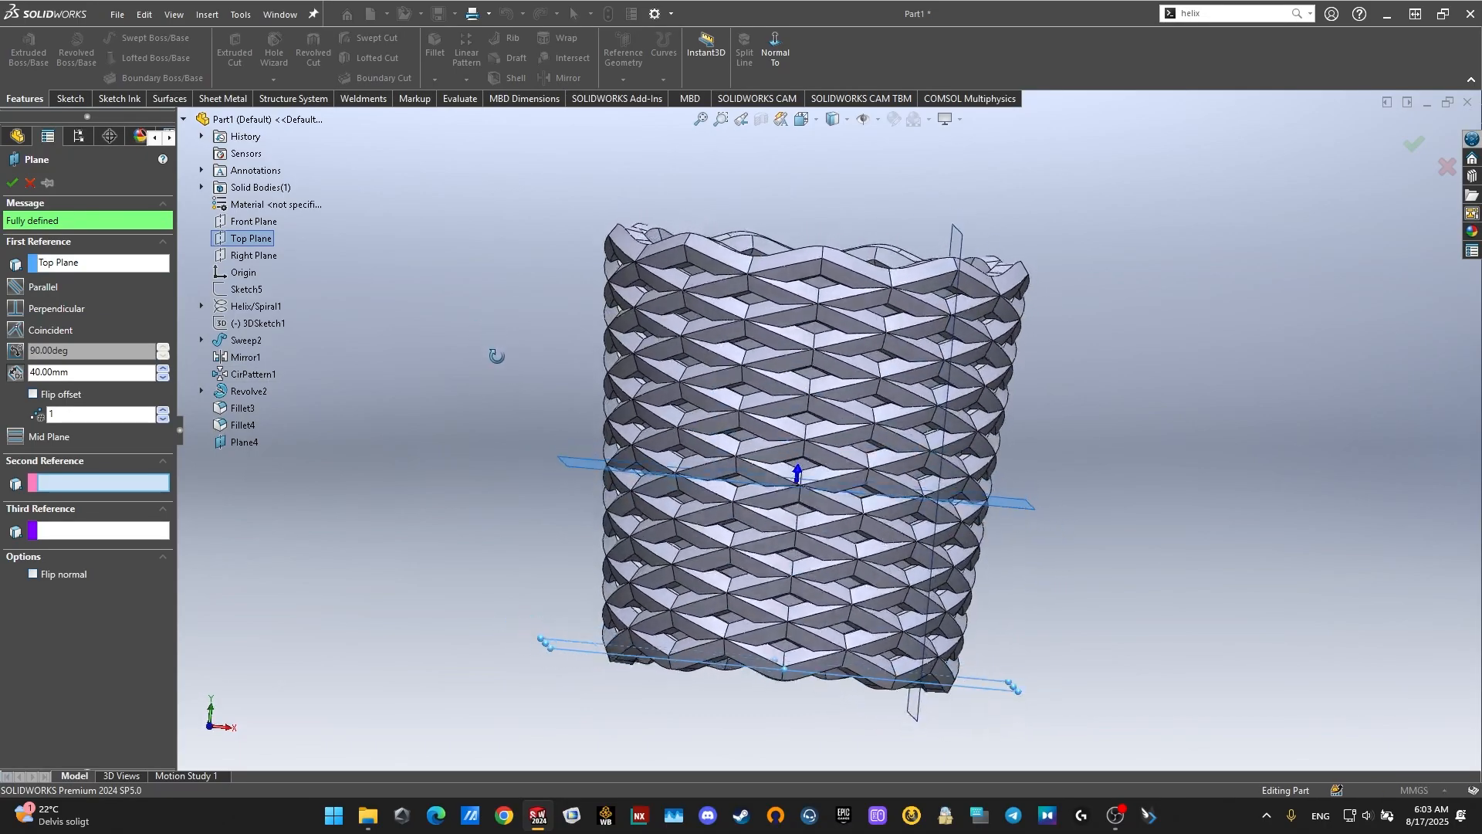
key("Return")
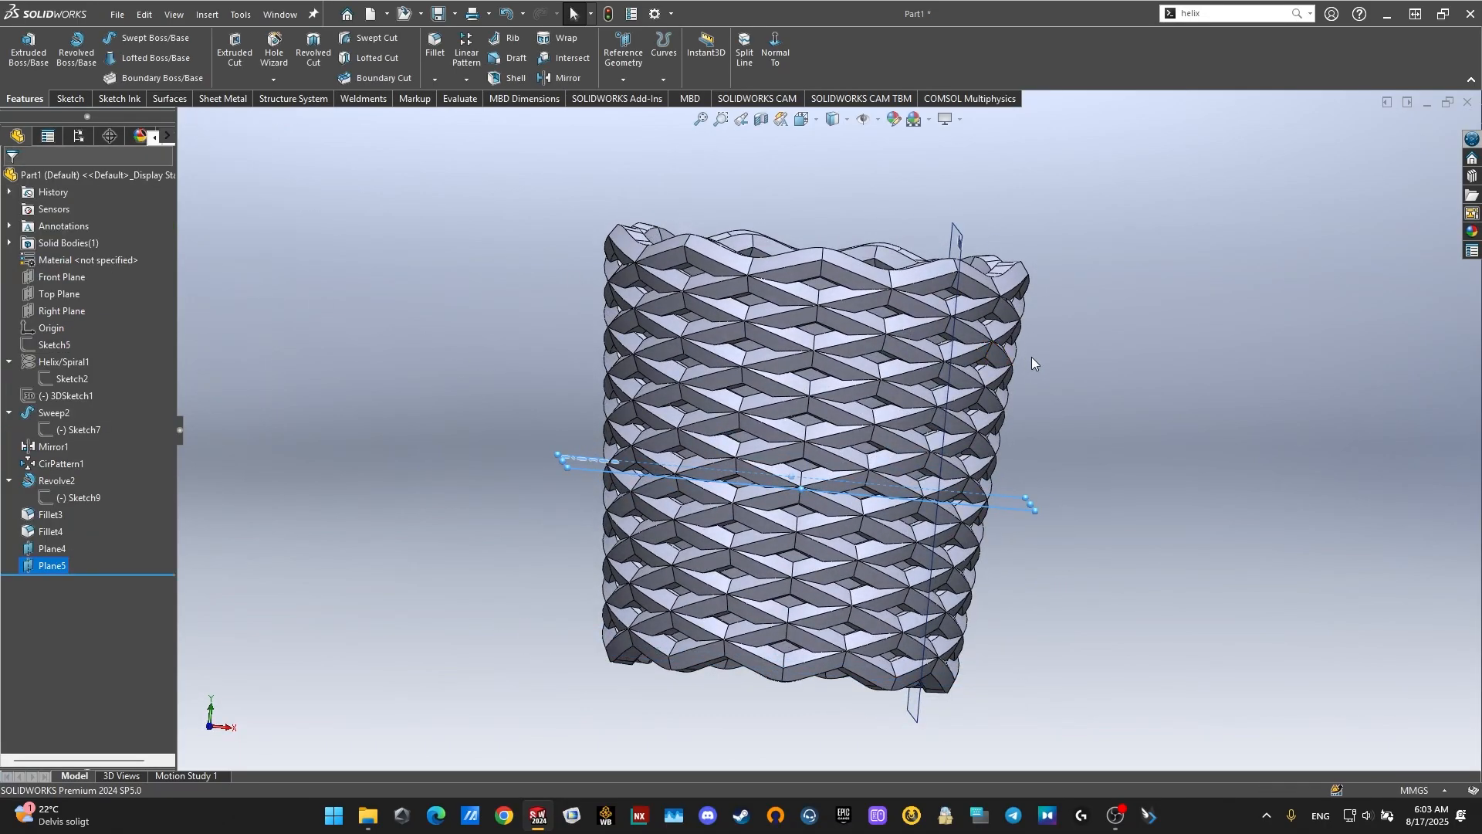
Step: Start a sketch on the plane offset from the Right Plane and draw a vertical centerline from the origin to above the rim
middle_click_drag(993, 349, 1042, 223)
right_click(1047, 217)
left_click(1081, 251)
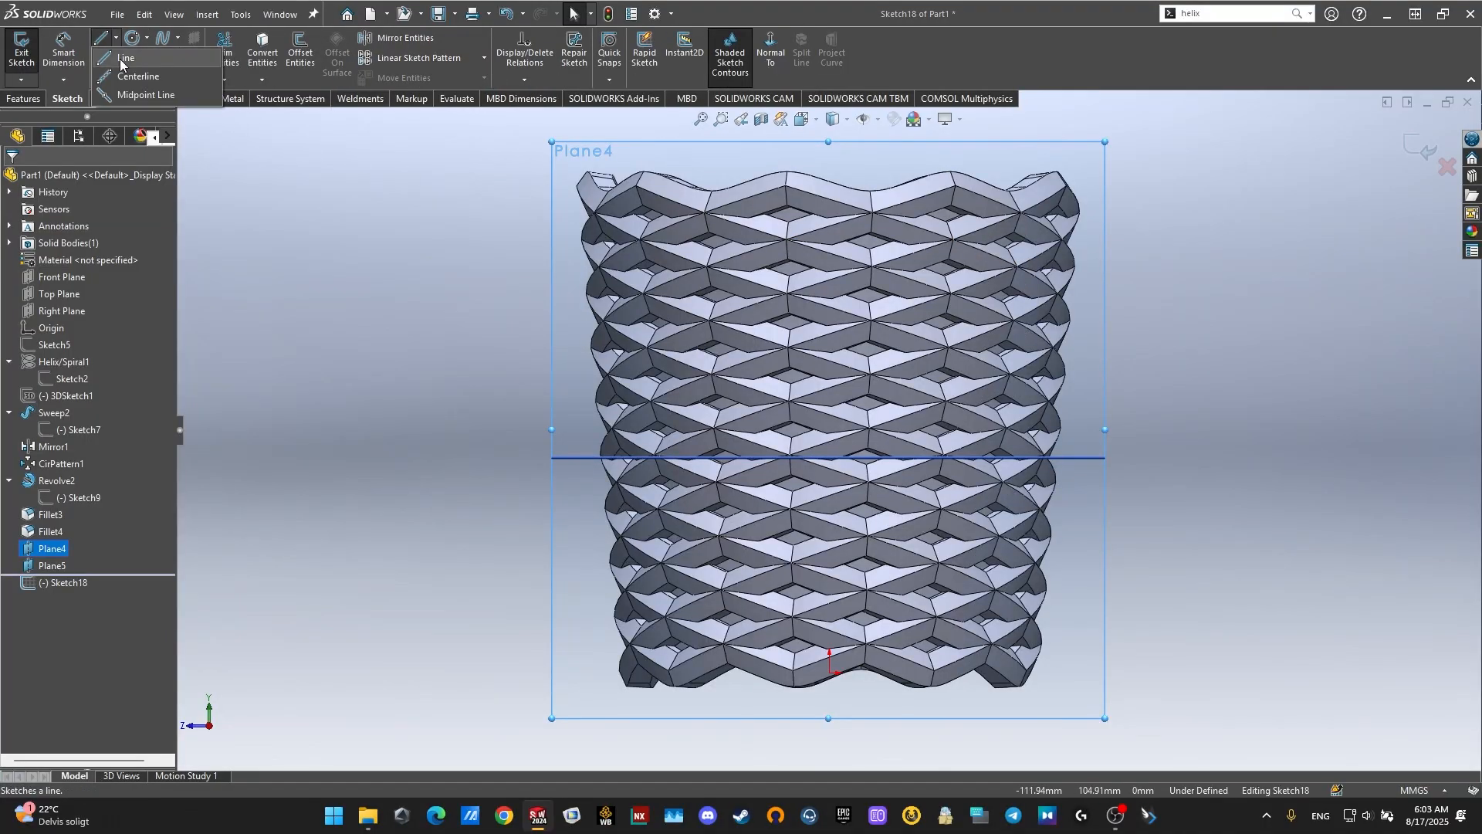
left_click(100, 38)
left_click(830, 674)
scroll(831, 388, "up", 4)
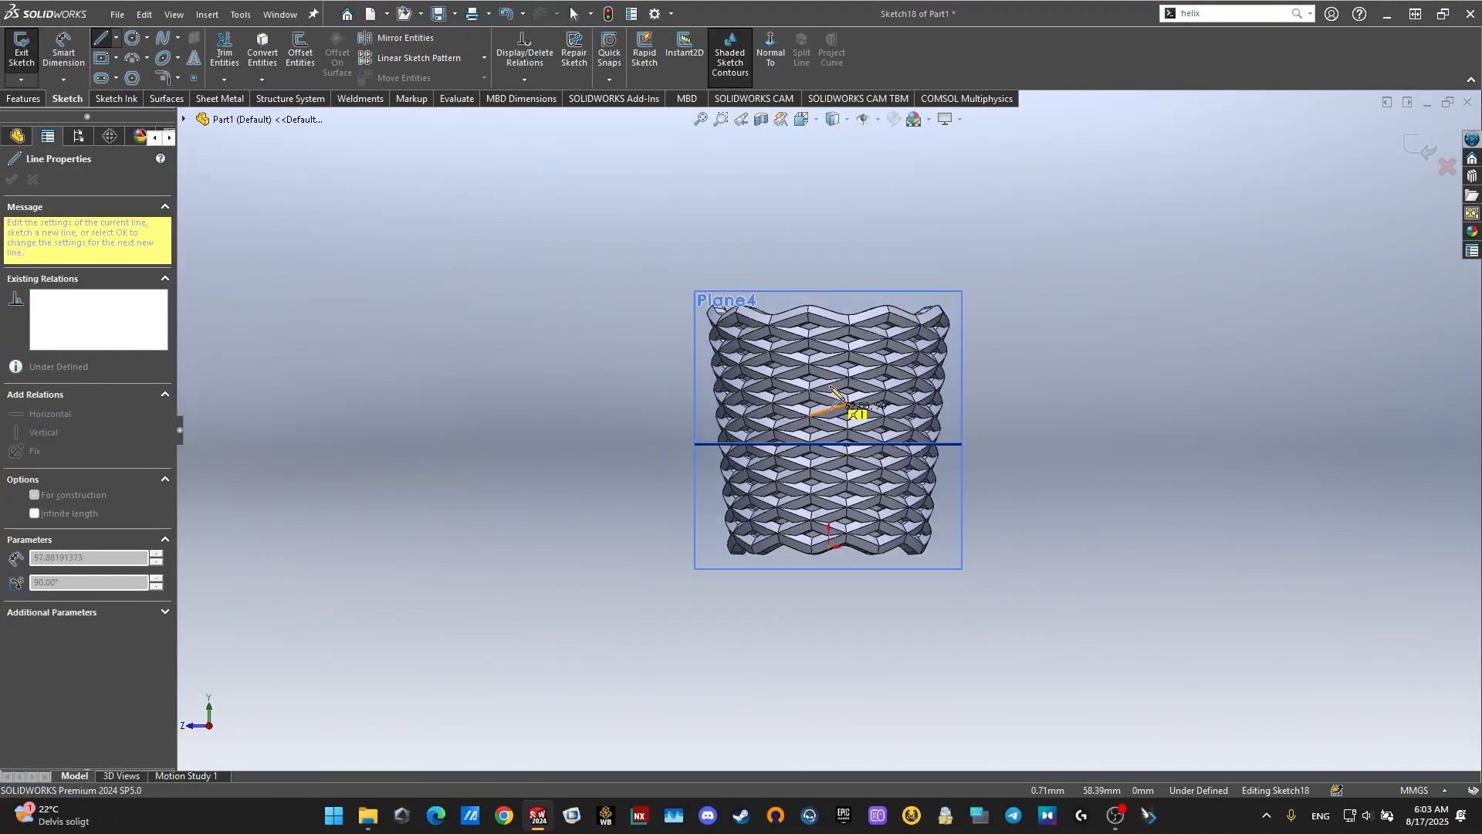
left_click(830, 234)
right_click(880, 261)
left_click(892, 272)
scroll(880, 377, "down", 3)
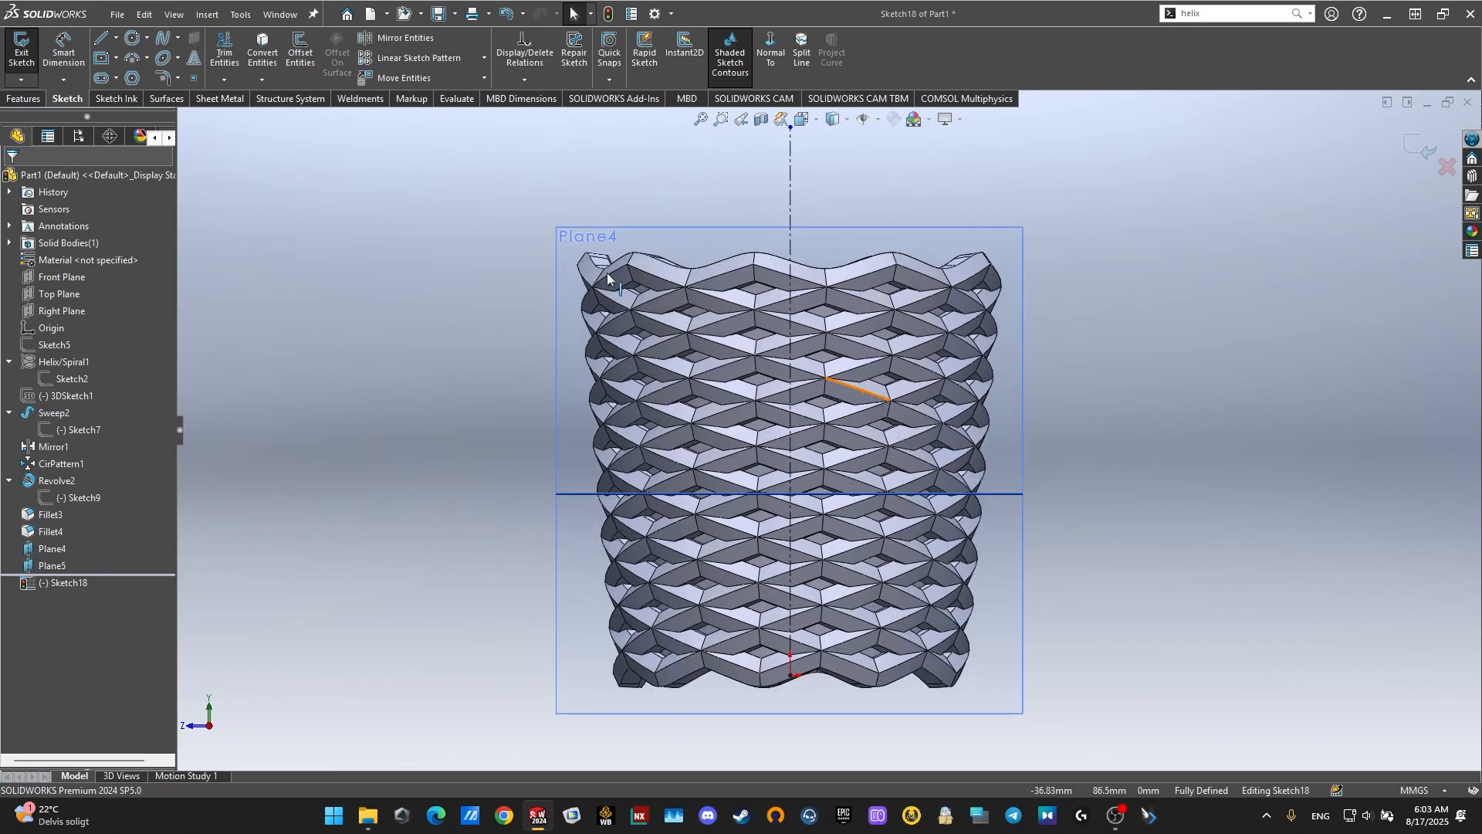
Step: Sketch a horizontal ellipse centred on the centerline in the cup's upper part, with radii of about 10.5 mm and 7.1 mm
left_click(162, 59)
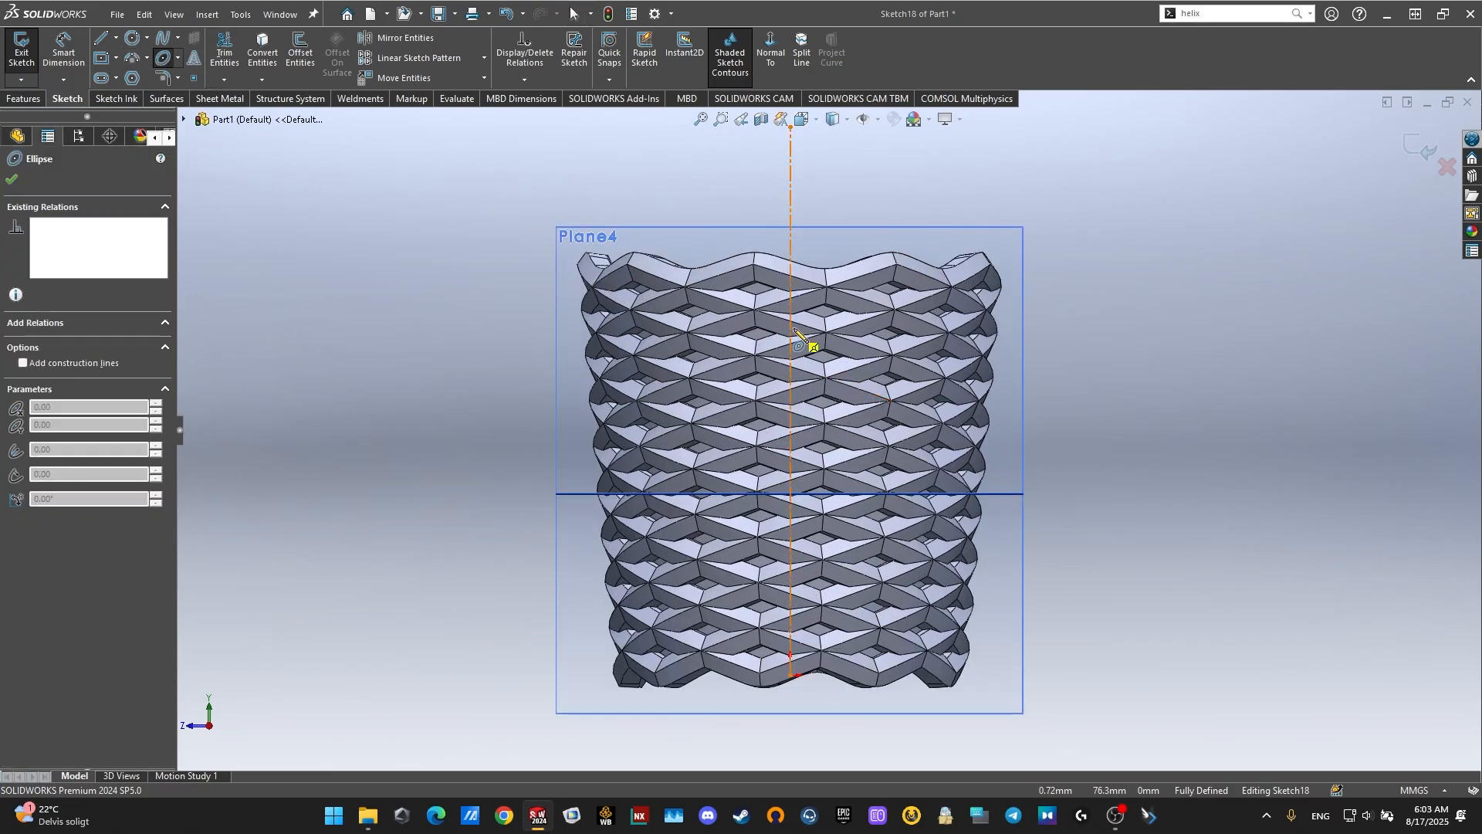
left_click(791, 333)
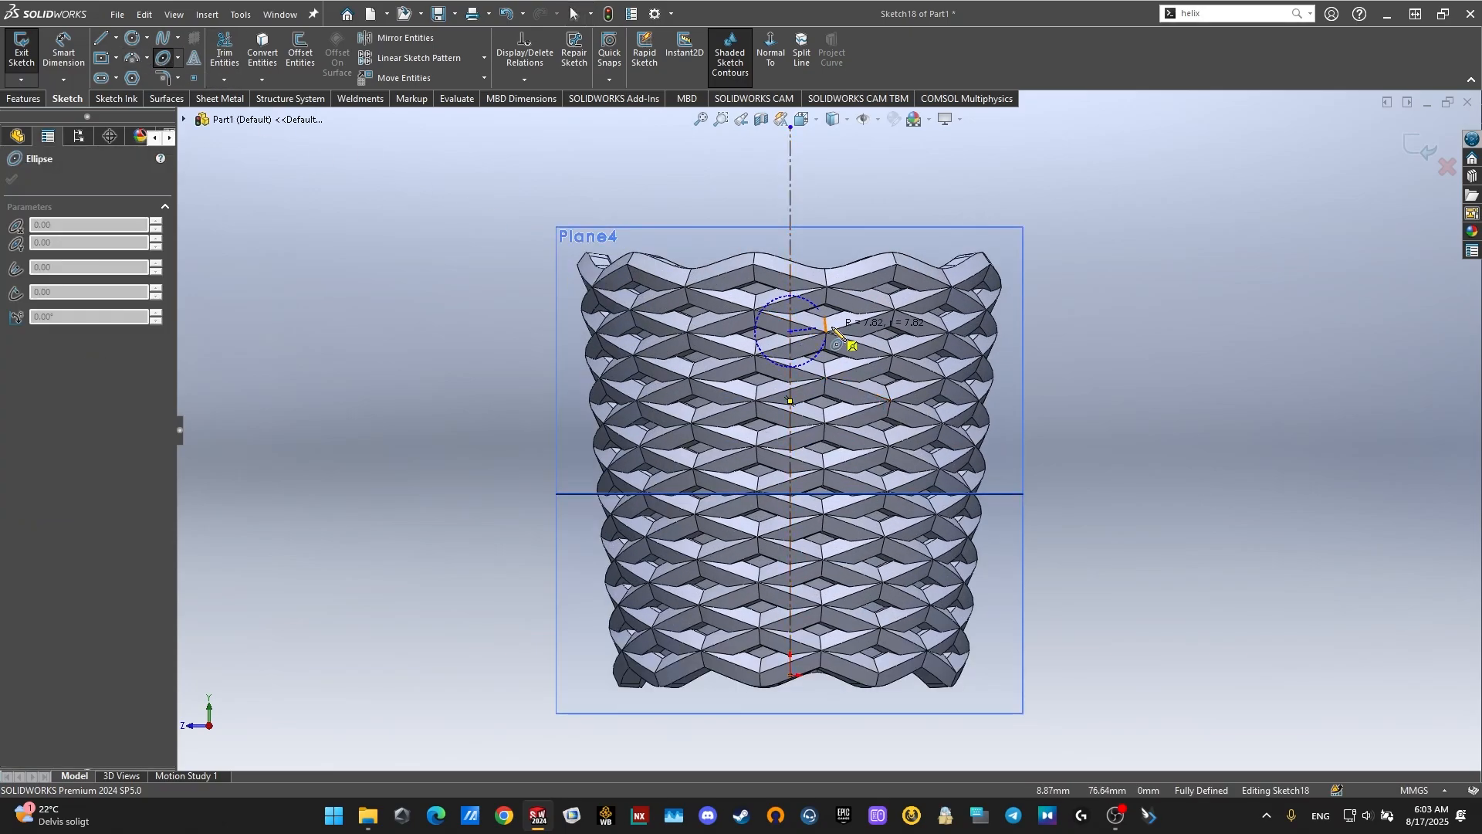
scroll(857, 344, "down", 5)
scroll(819, 392, "down", 3)
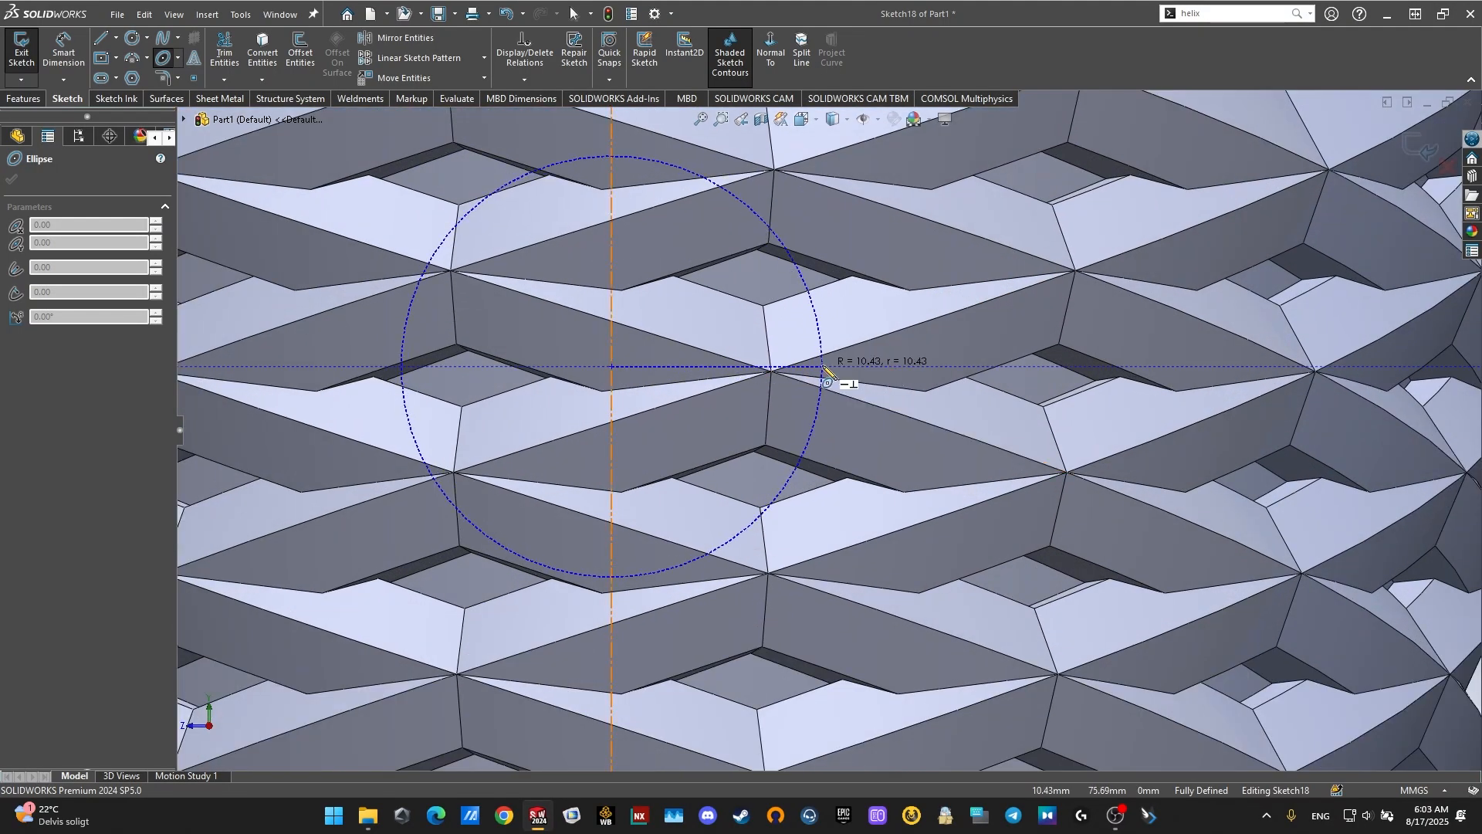
left_click(822, 367)
left_click(812, 512)
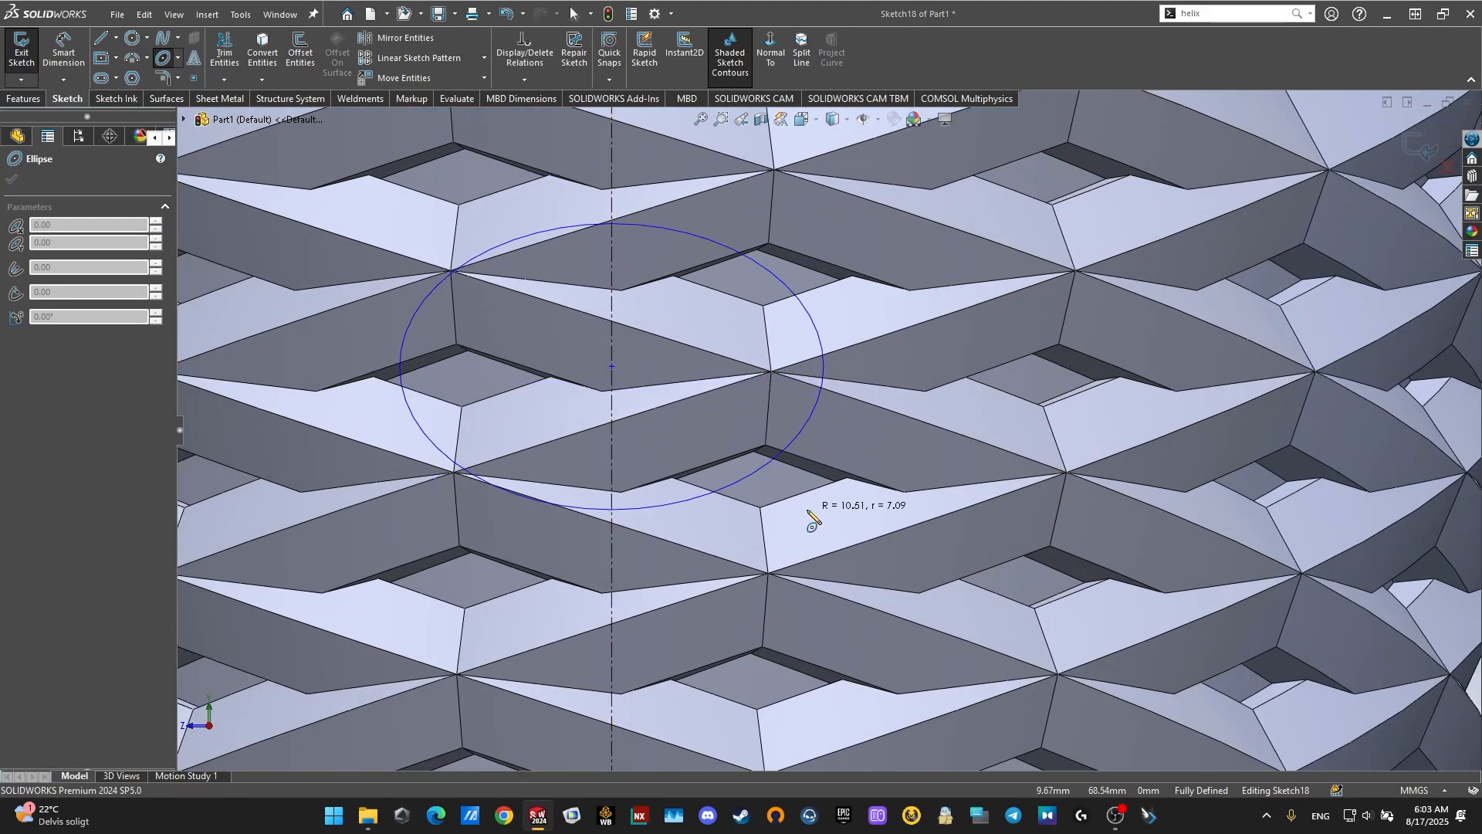
right_click(836, 449)
left_click(857, 515)
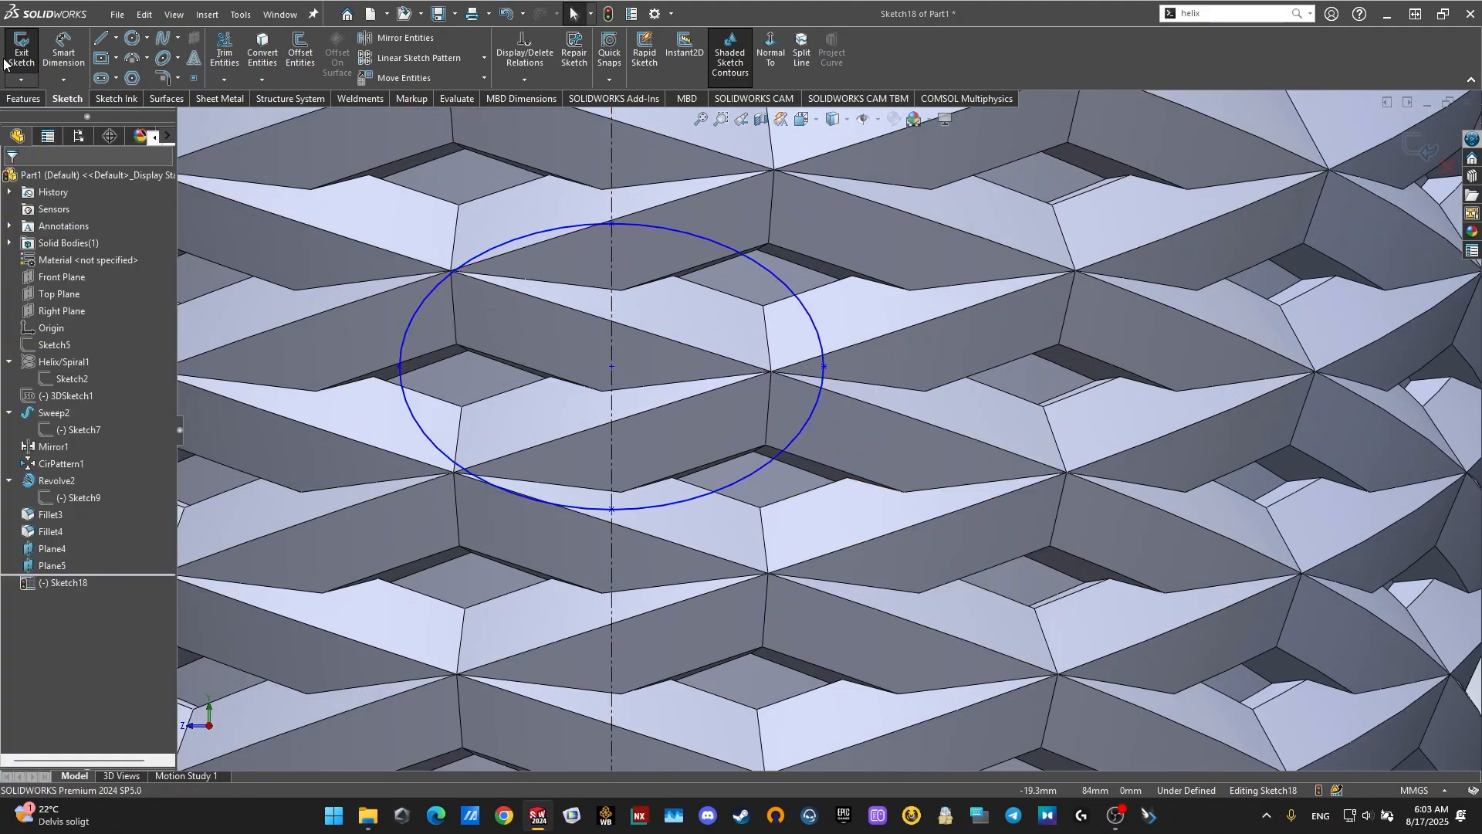
Step: Dimension the ellipse's horizontal width to 21 mm and finish the sketch
left_click(398, 369)
left_click(825, 368)
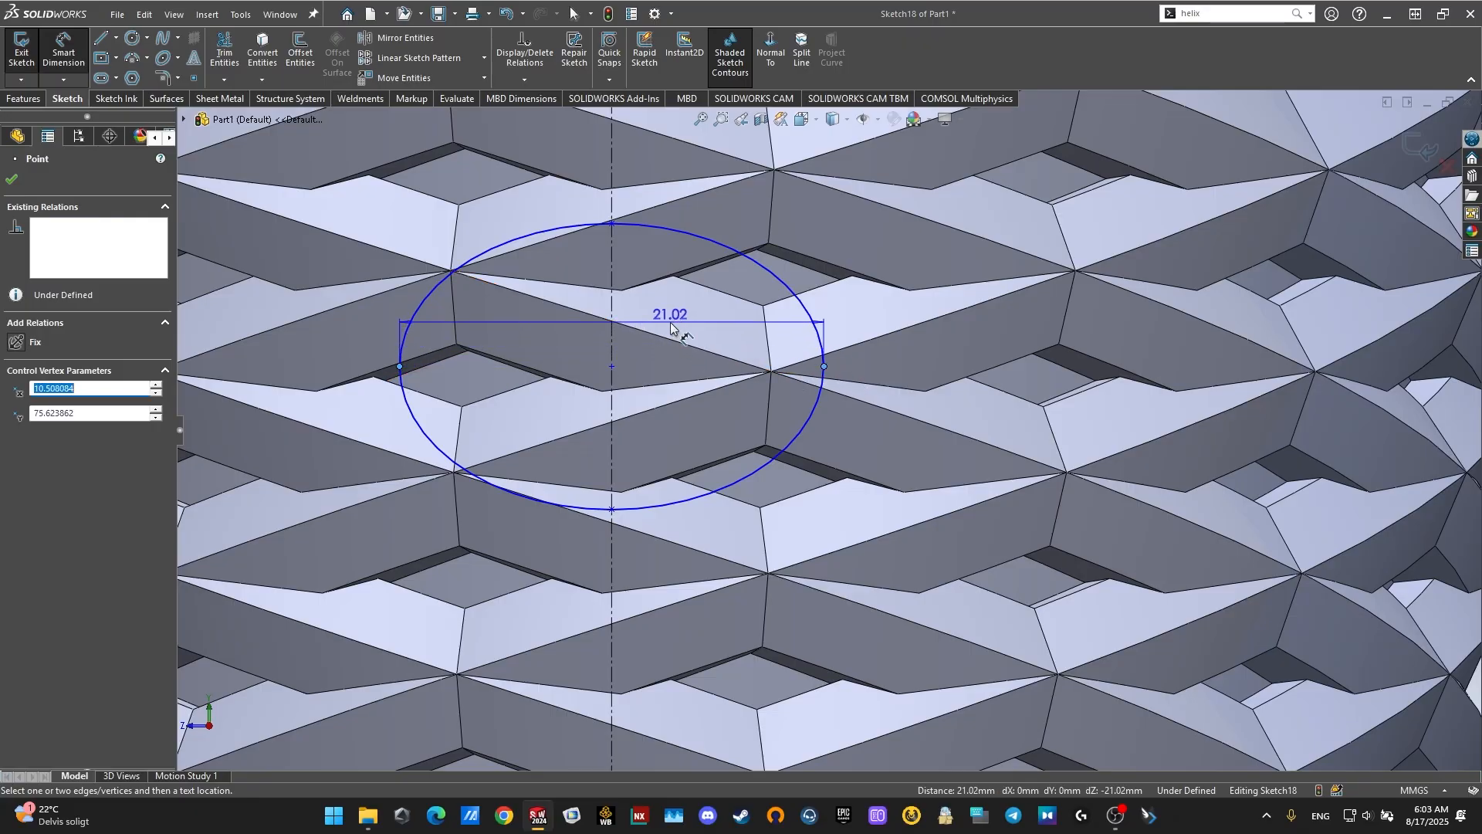
left_click(672, 321)
type("21")
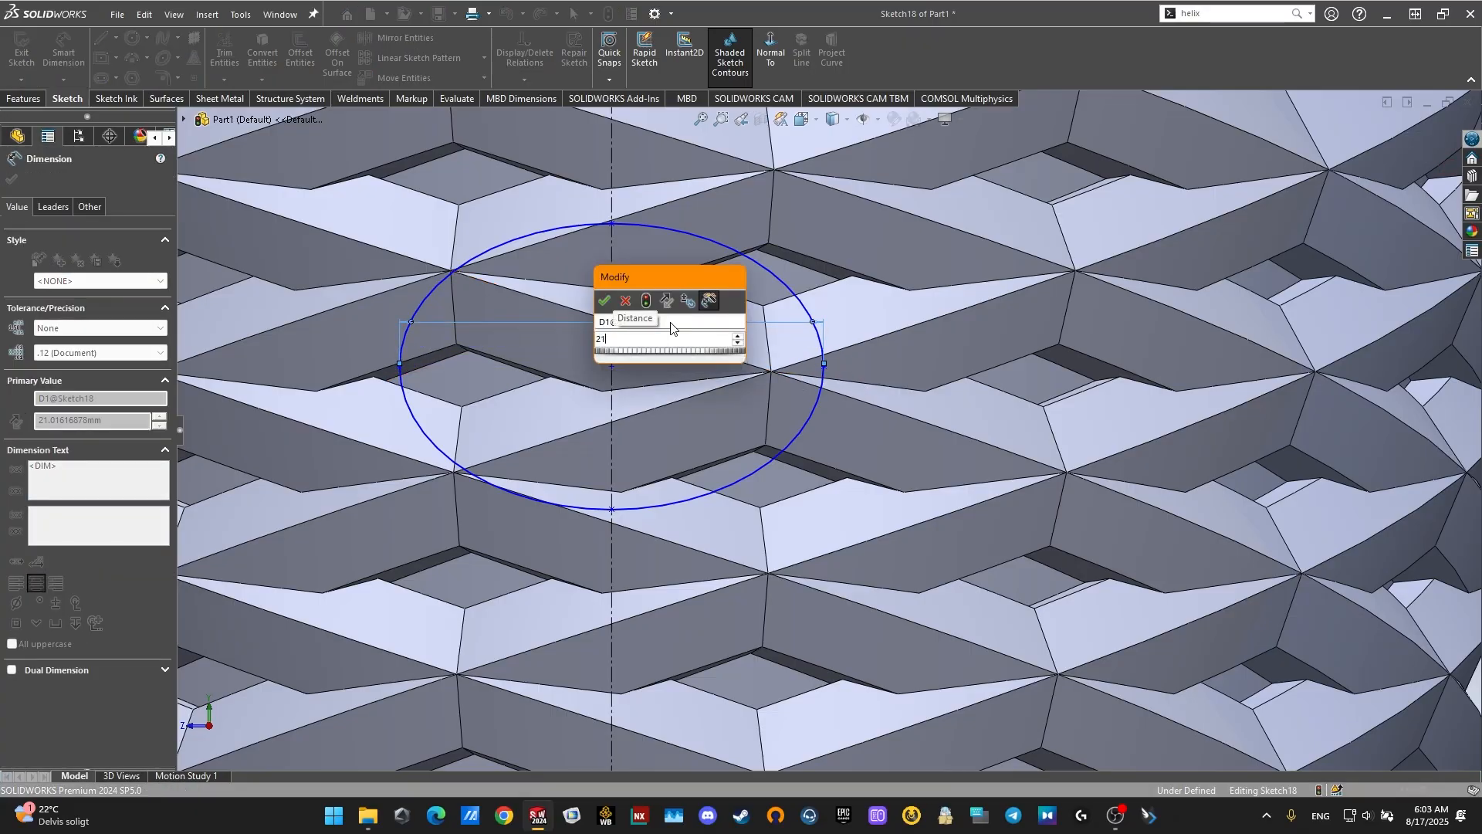
key("Return")
left_click(1418, 162)
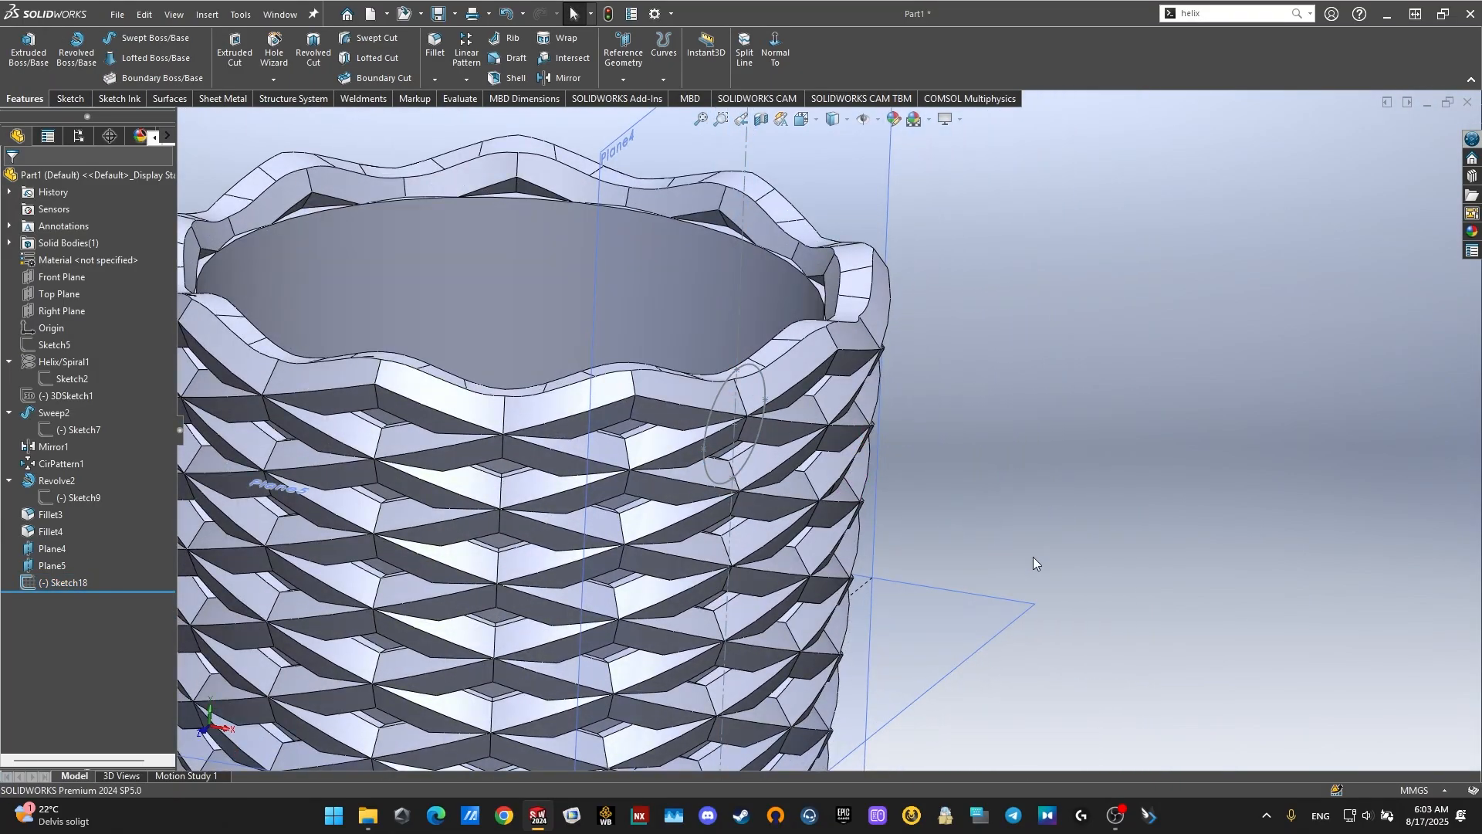
Step: Start a sketch on the plane offset from the Top Plane and draw a horizontal centerline from the origin to beyond the cup's outer wall
right_click(961, 592)
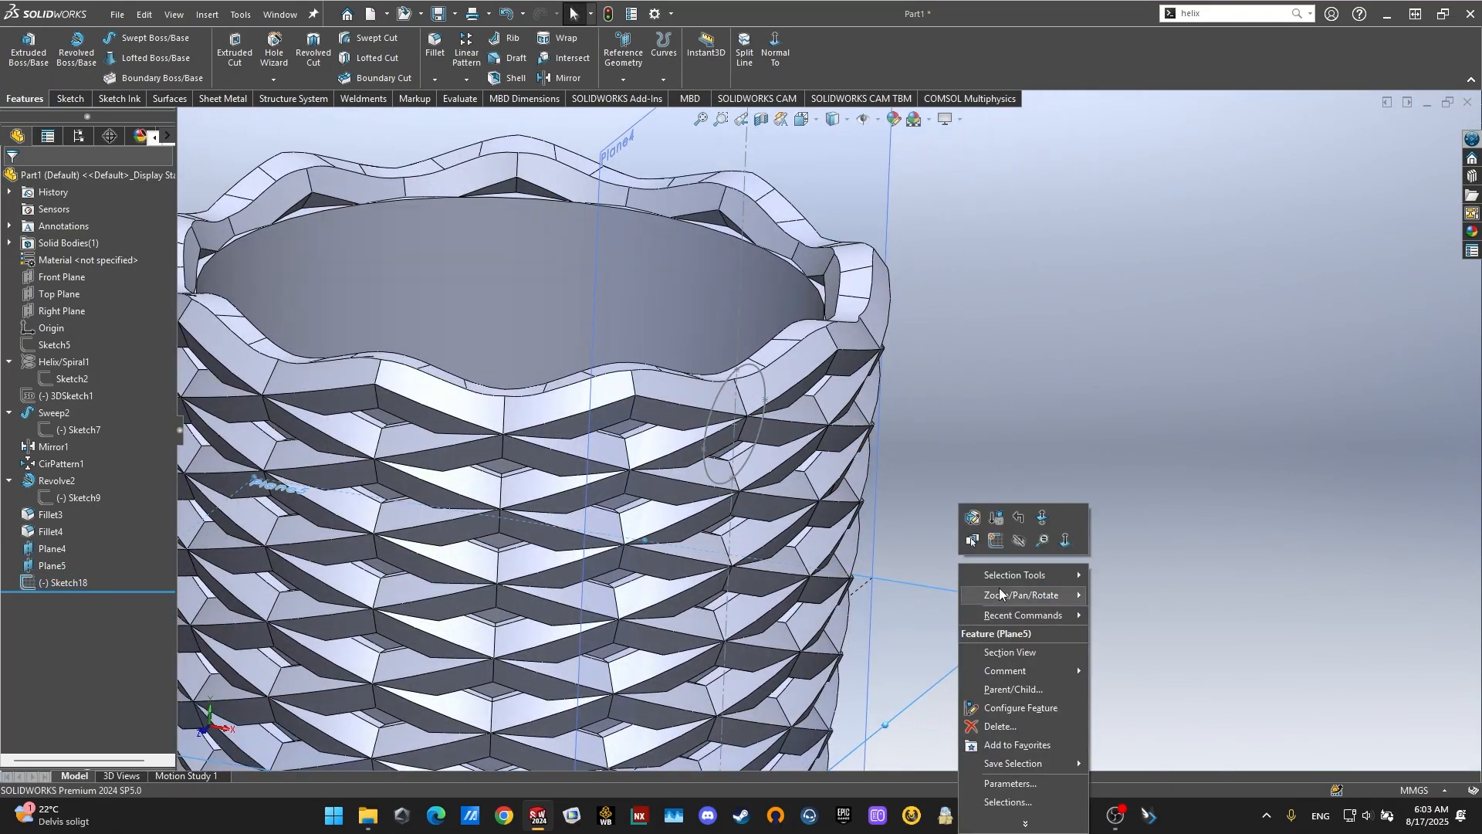
left_click(993, 540)
scroll(1204, 443, "up", 2)
scroll(1207, 442, "down", 3)
scroll(1207, 442, "up", 1)
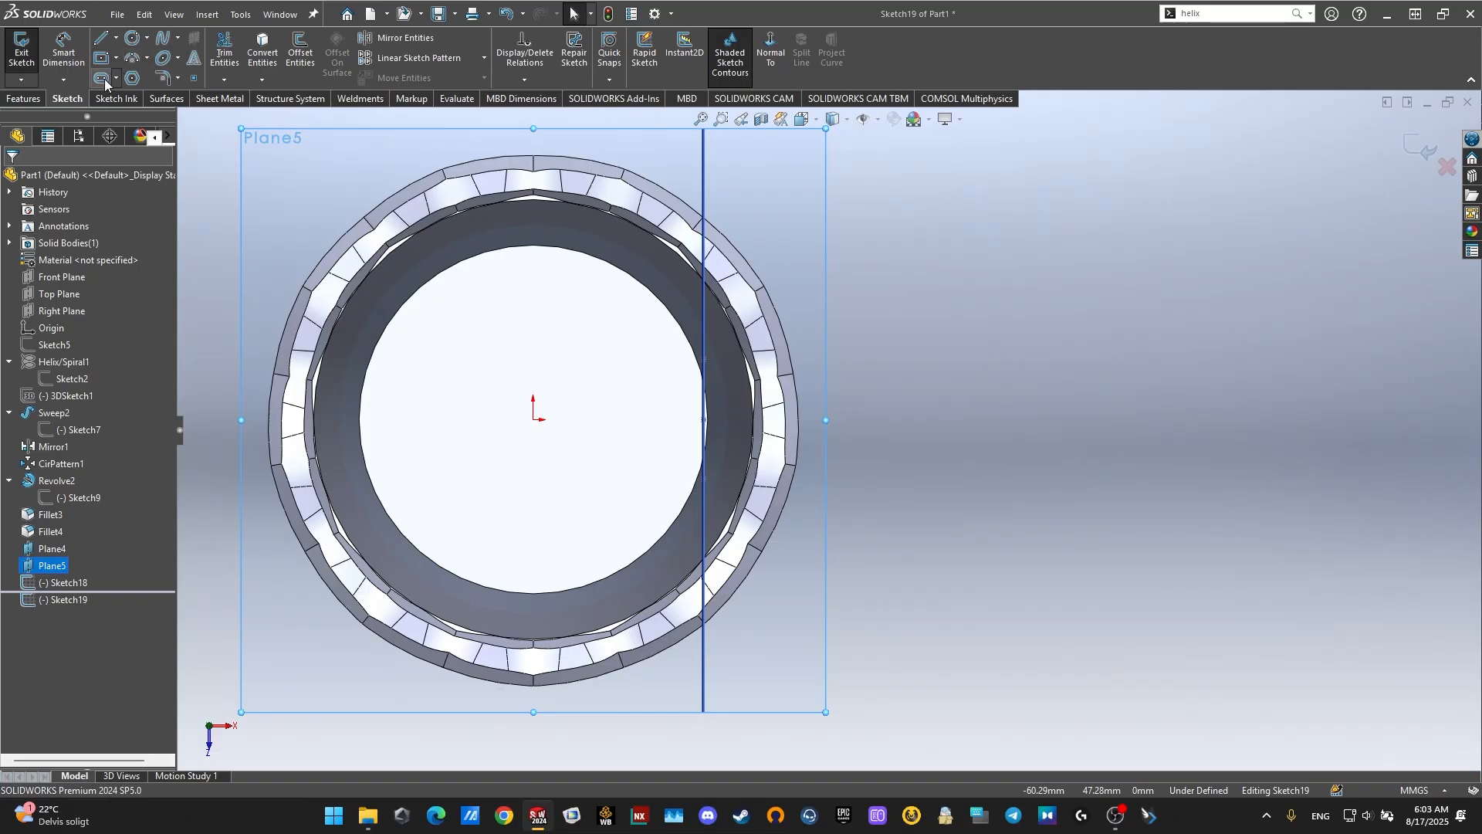
left_click(132, 38)
right_click(490, 301)
left_click(511, 308)
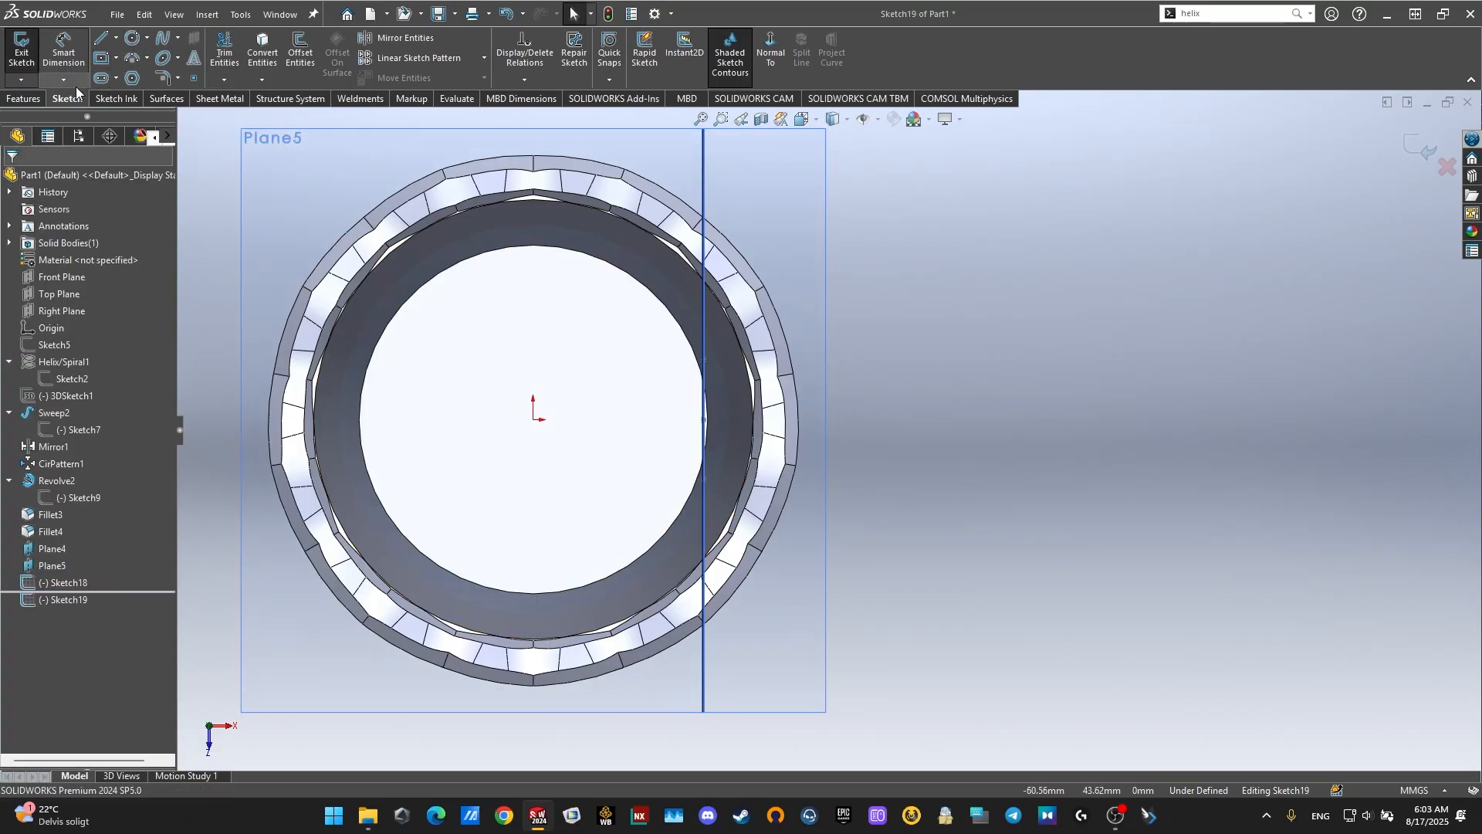
left_click(118, 39)
left_click(136, 77)
left_click(540, 419)
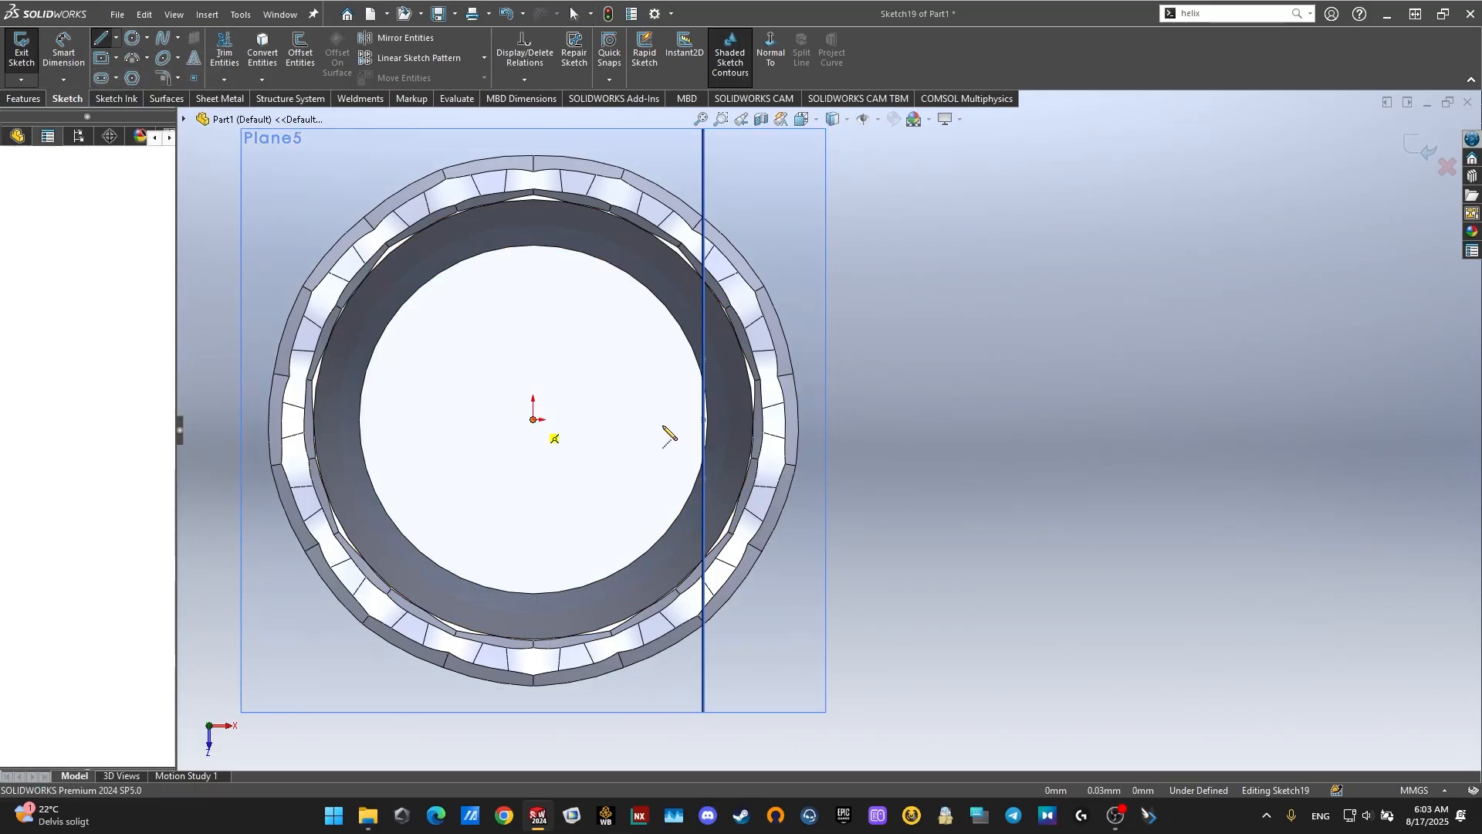
left_click(1053, 424)
key("Escape")
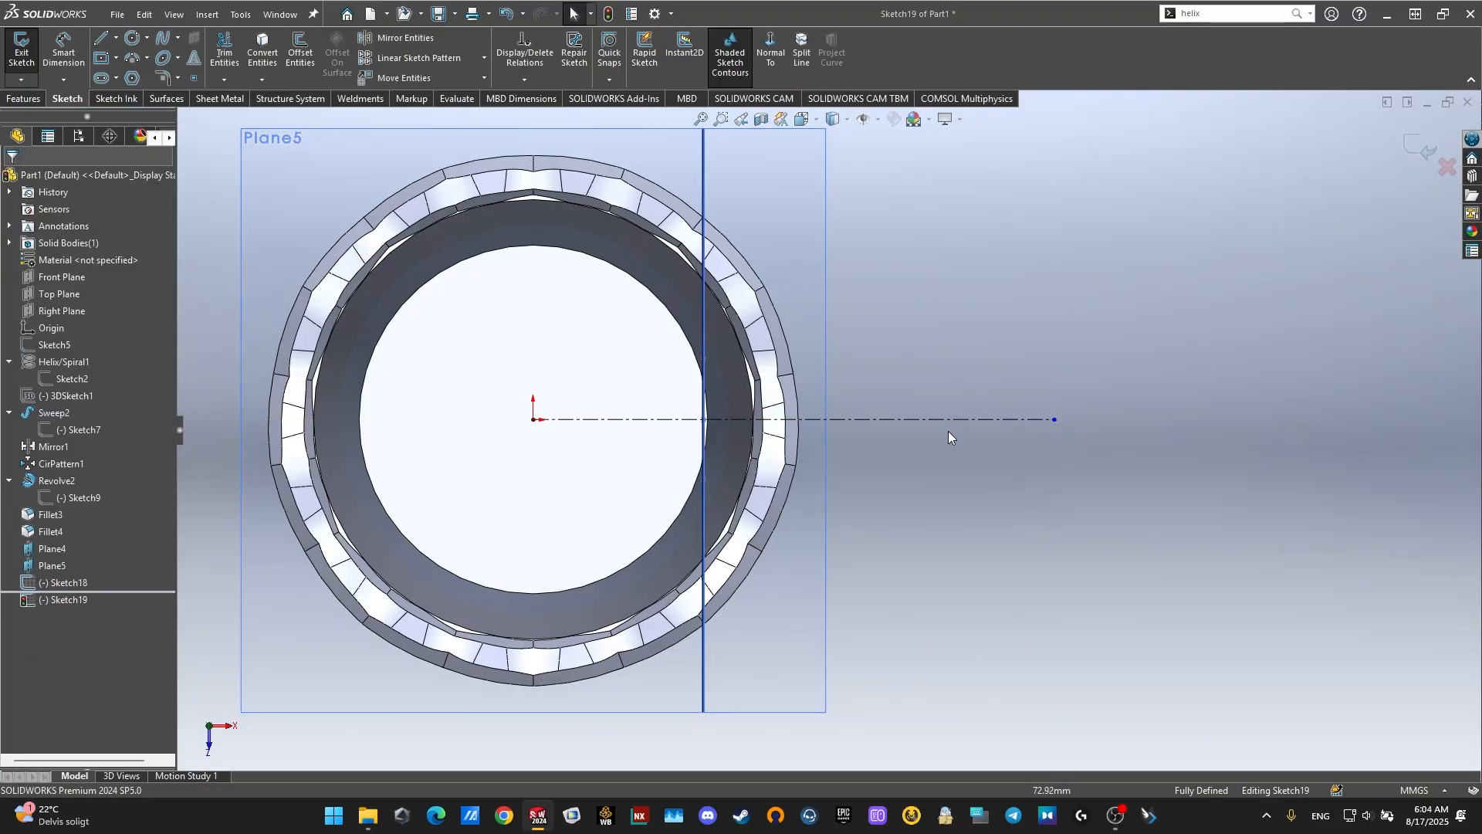
Step: Sketch an ellipse centred on the centerline outside the cup, about 77 mm from the origin, with a major radius of about 10.4 mm across the line
scroll(949, 432, "down", 1)
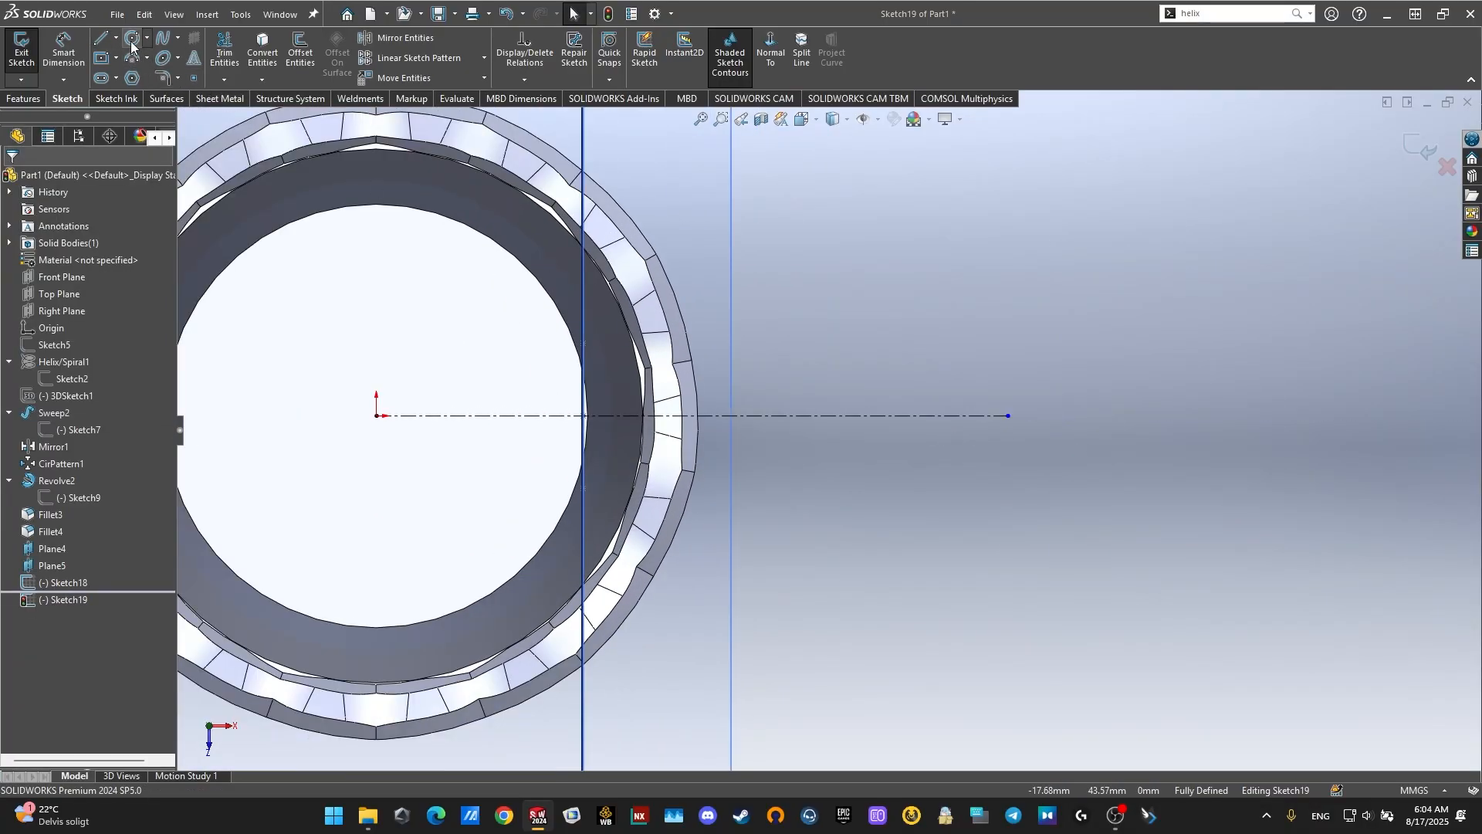
left_click(163, 59)
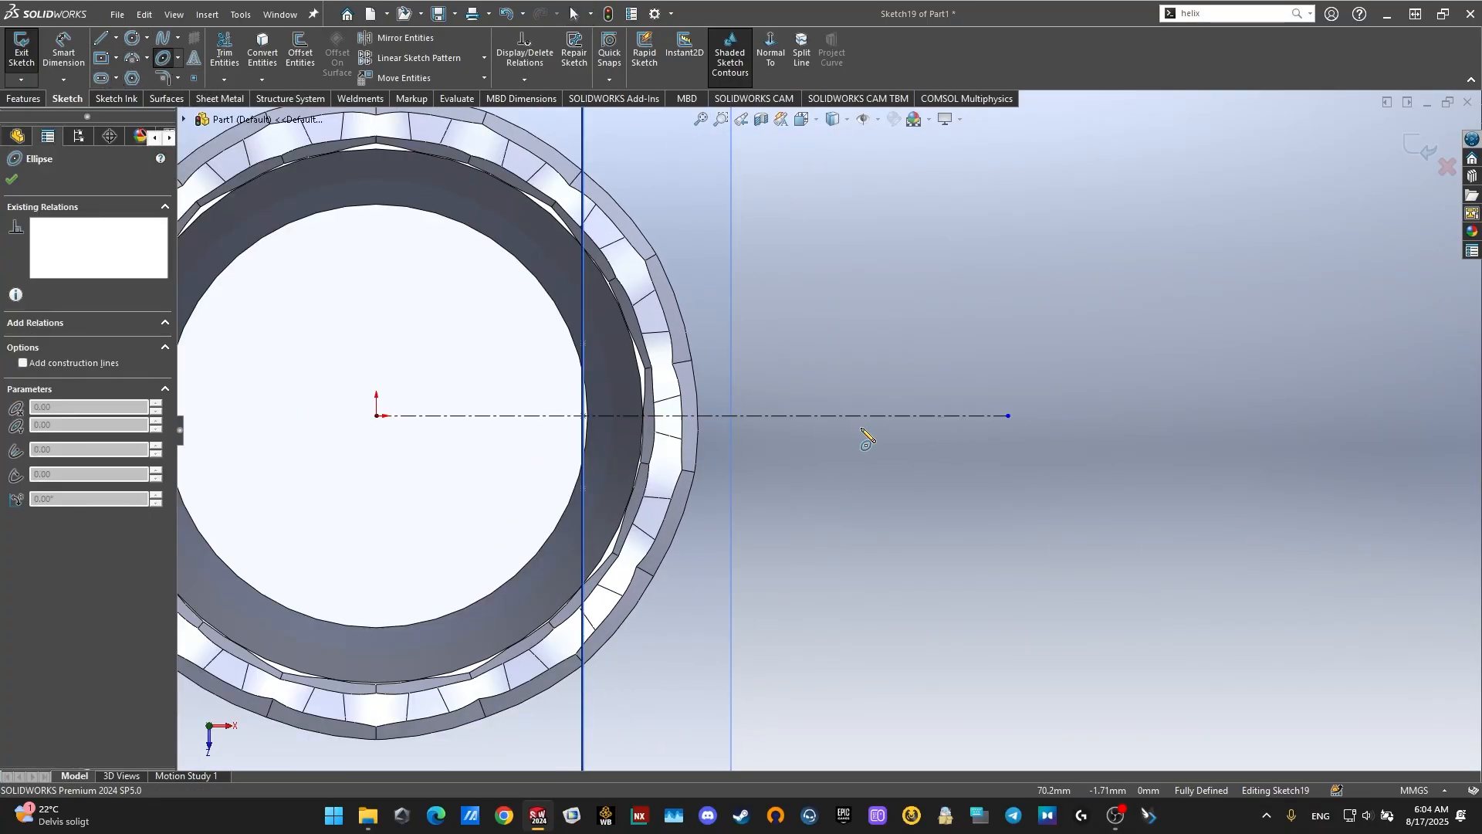
left_click(911, 416)
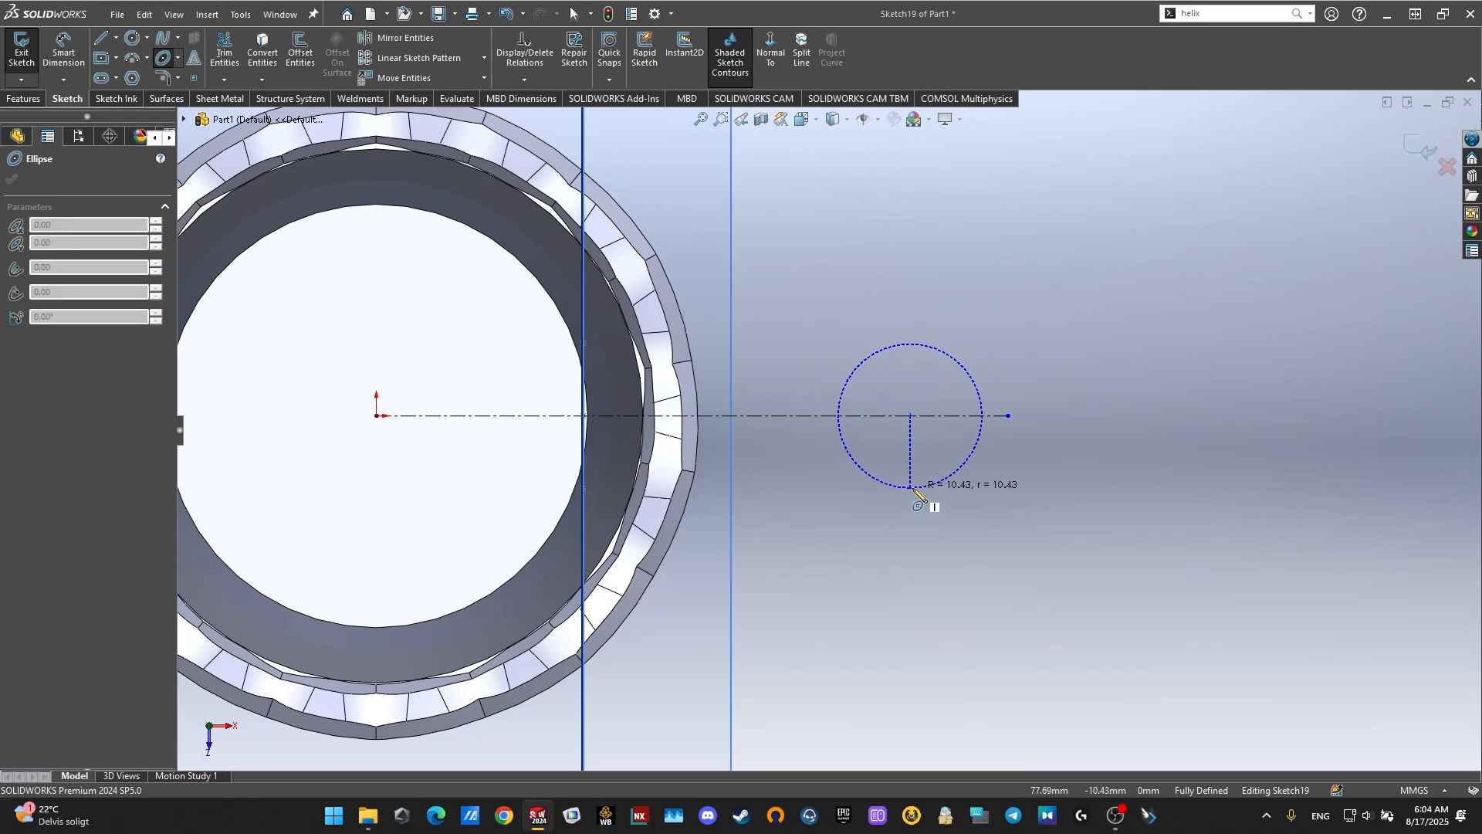
left_click(914, 489)
left_click(951, 490)
right_click(955, 489)
left_click(1022, 500)
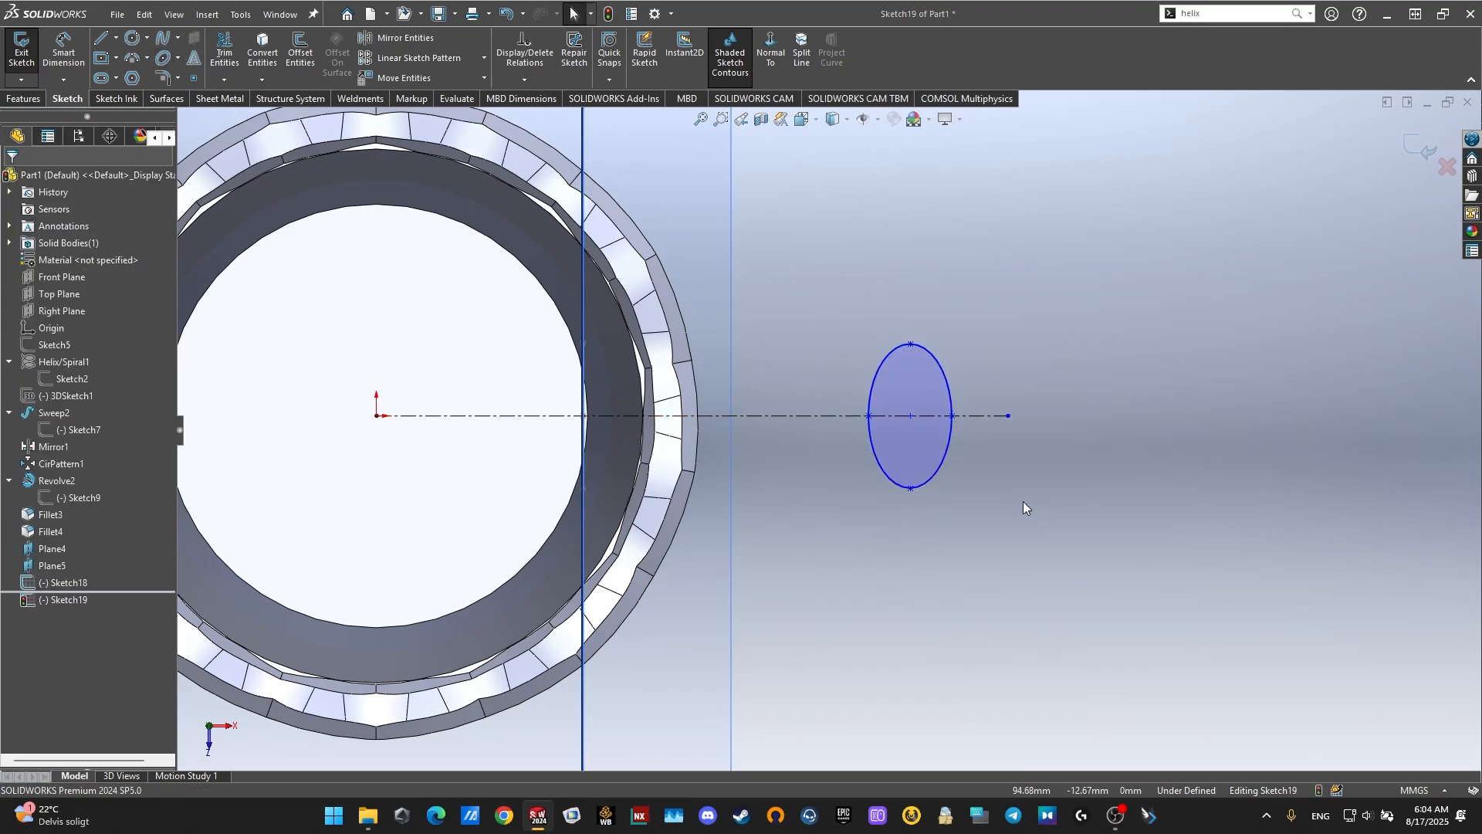
Step: Dimension the ellipse's long axis to 20 mm and finish the sketch
left_click(67, 54)
left_click(911, 345)
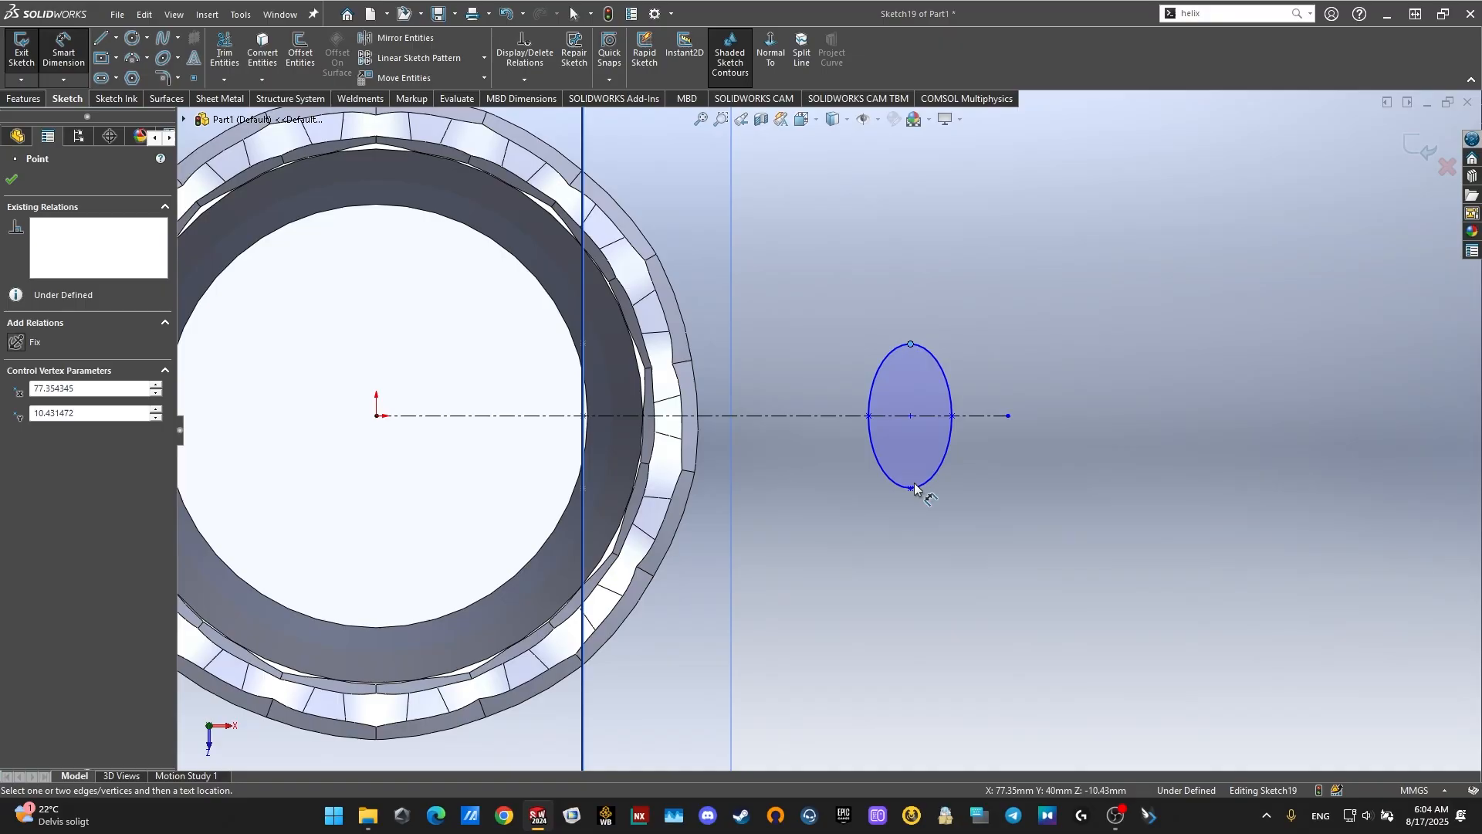
left_click(910, 488)
left_click(1053, 413)
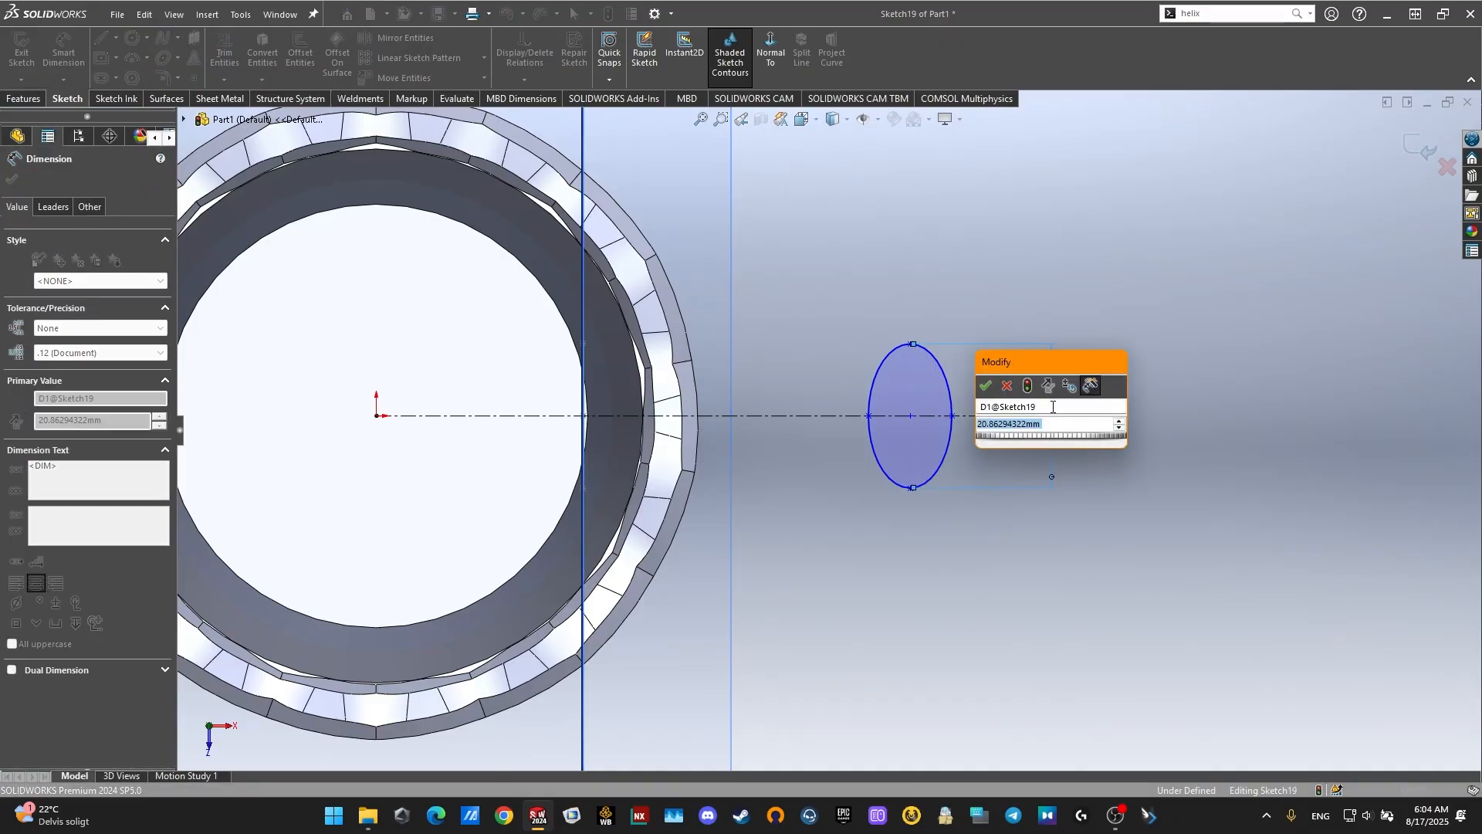
type("20")
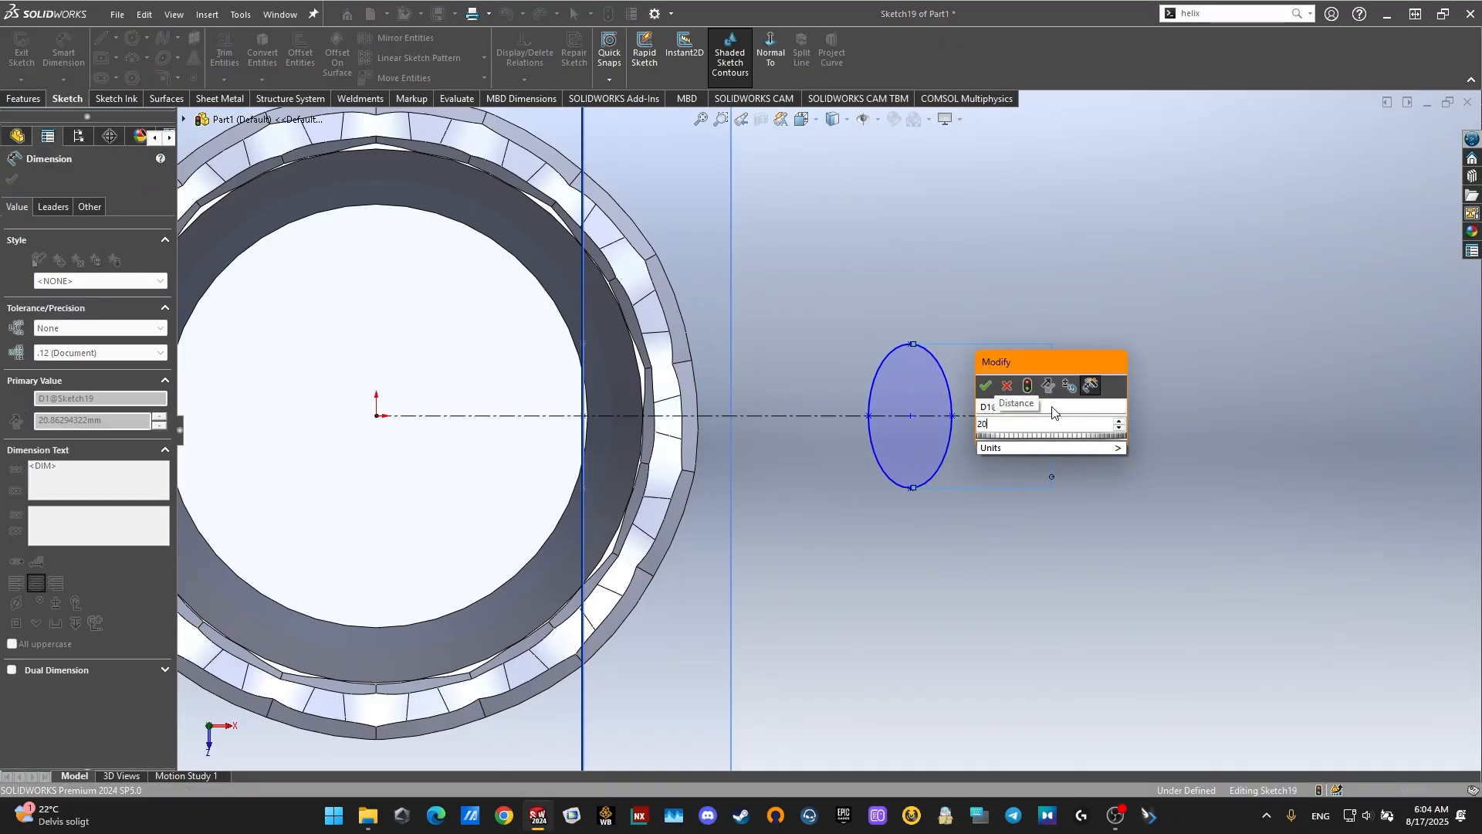
key("Return")
right_click(1191, 331)
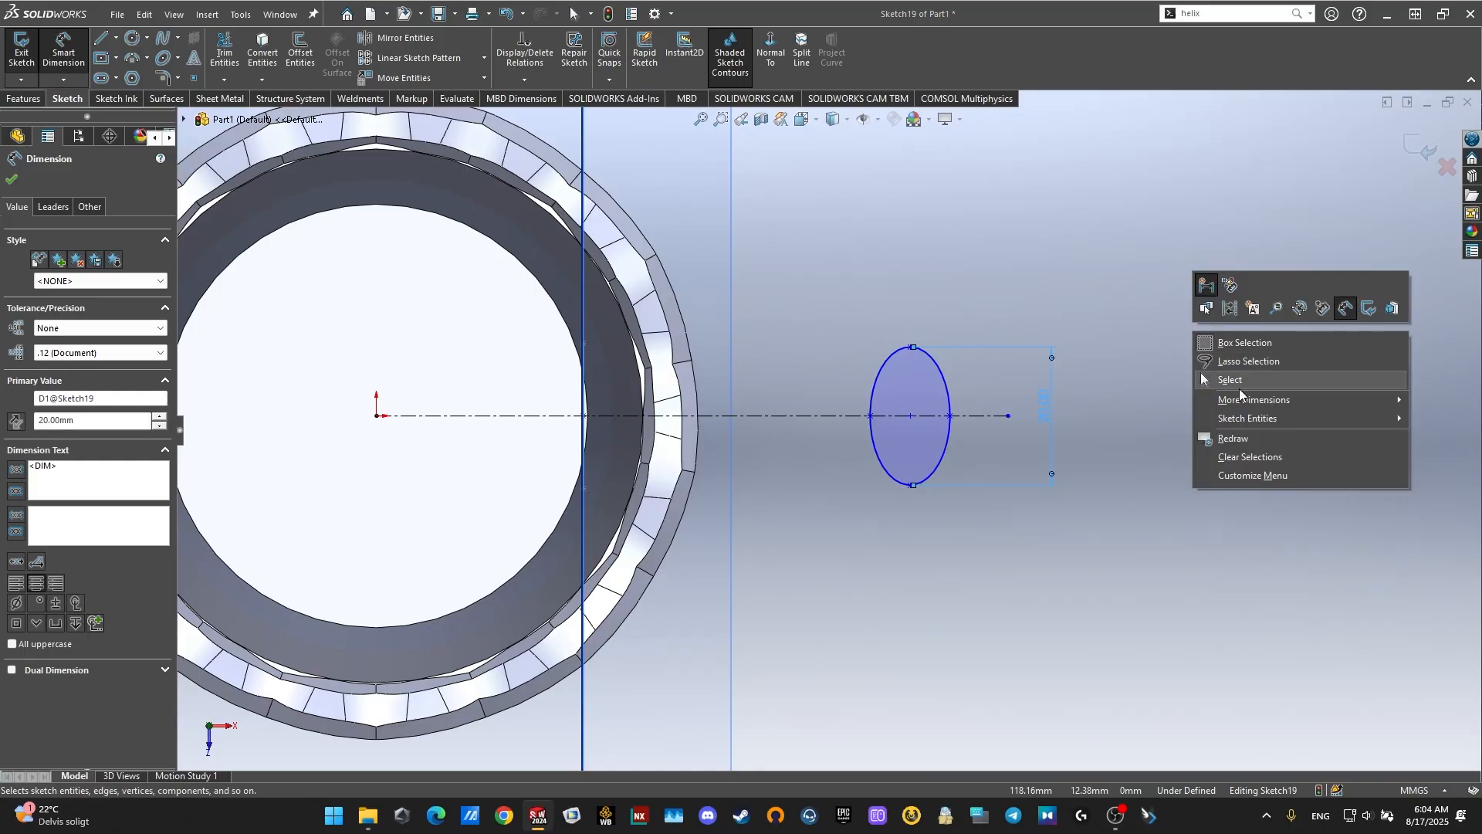
left_click(1239, 384)
left_click(1414, 146)
Step: Start a 3D sketch and draw a two-point spline from the upper ellipse's top point to the outermost point of the ellipse outside the cup
middle_click_drag(1168, 452, 934, 297)
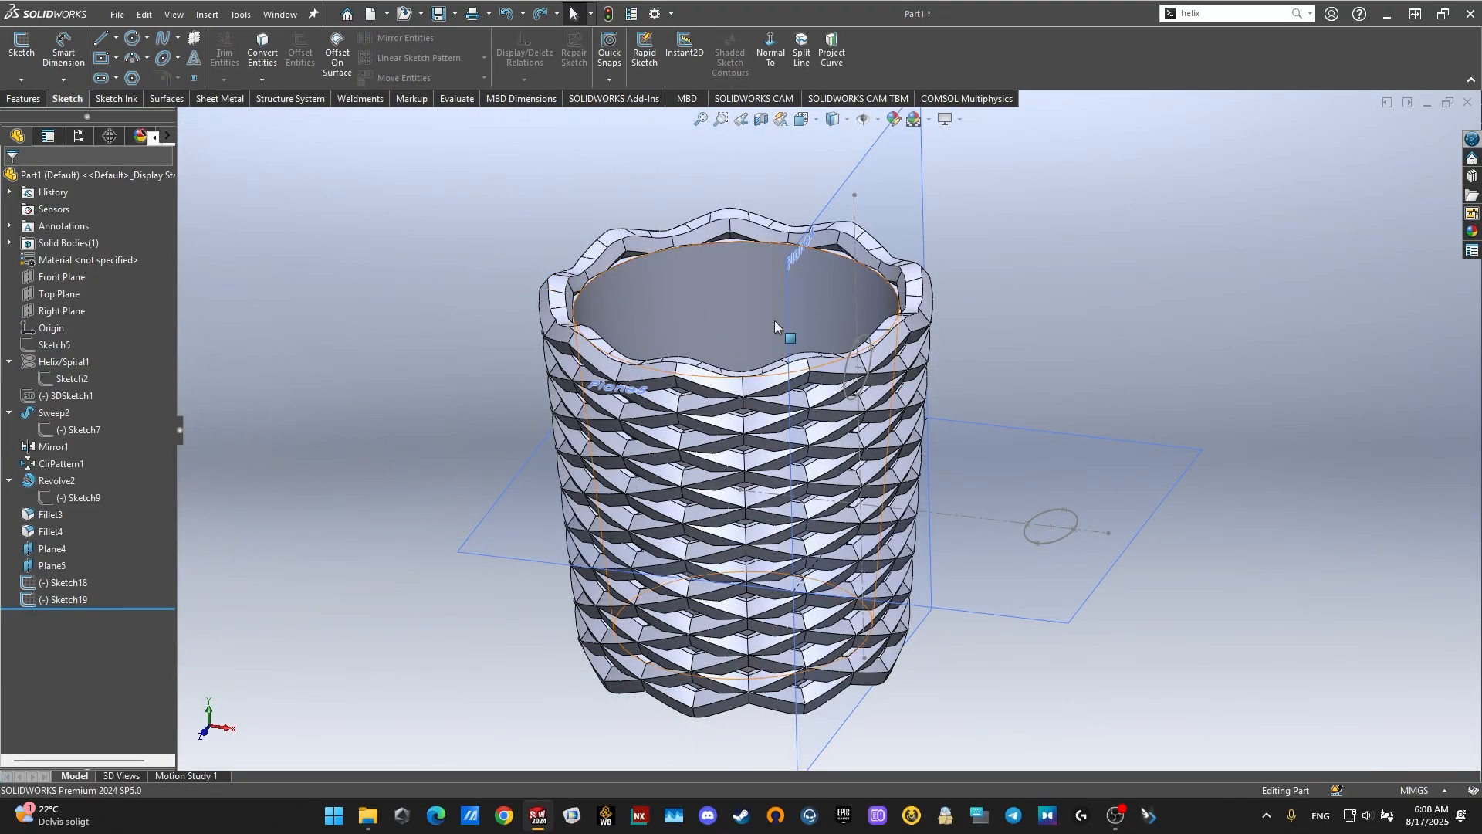
middle_click_drag(774, 321, 1112, 391)
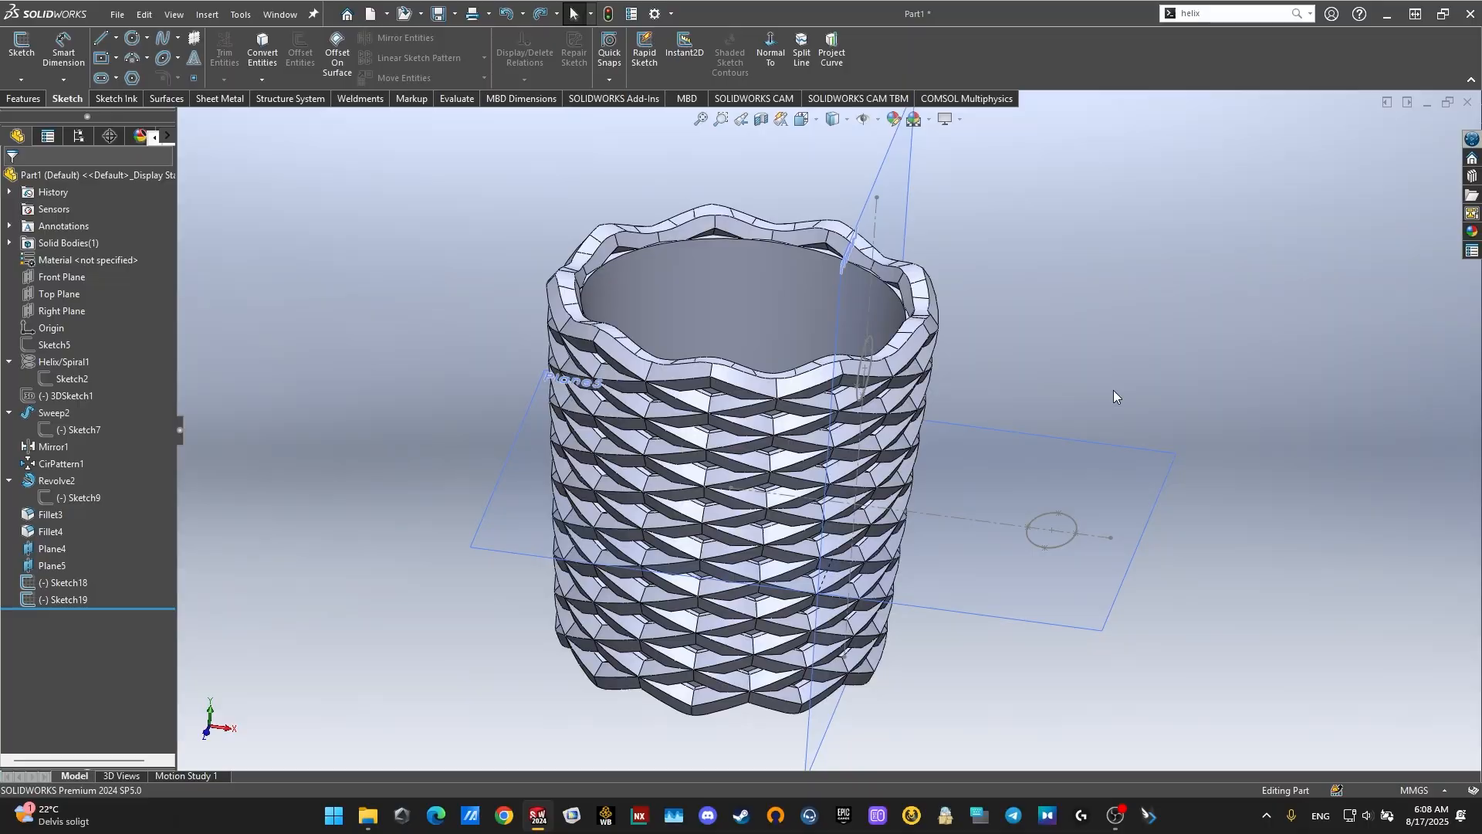
left_click(30, 101)
left_click(53, 101)
left_click(22, 80)
left_click(26, 120)
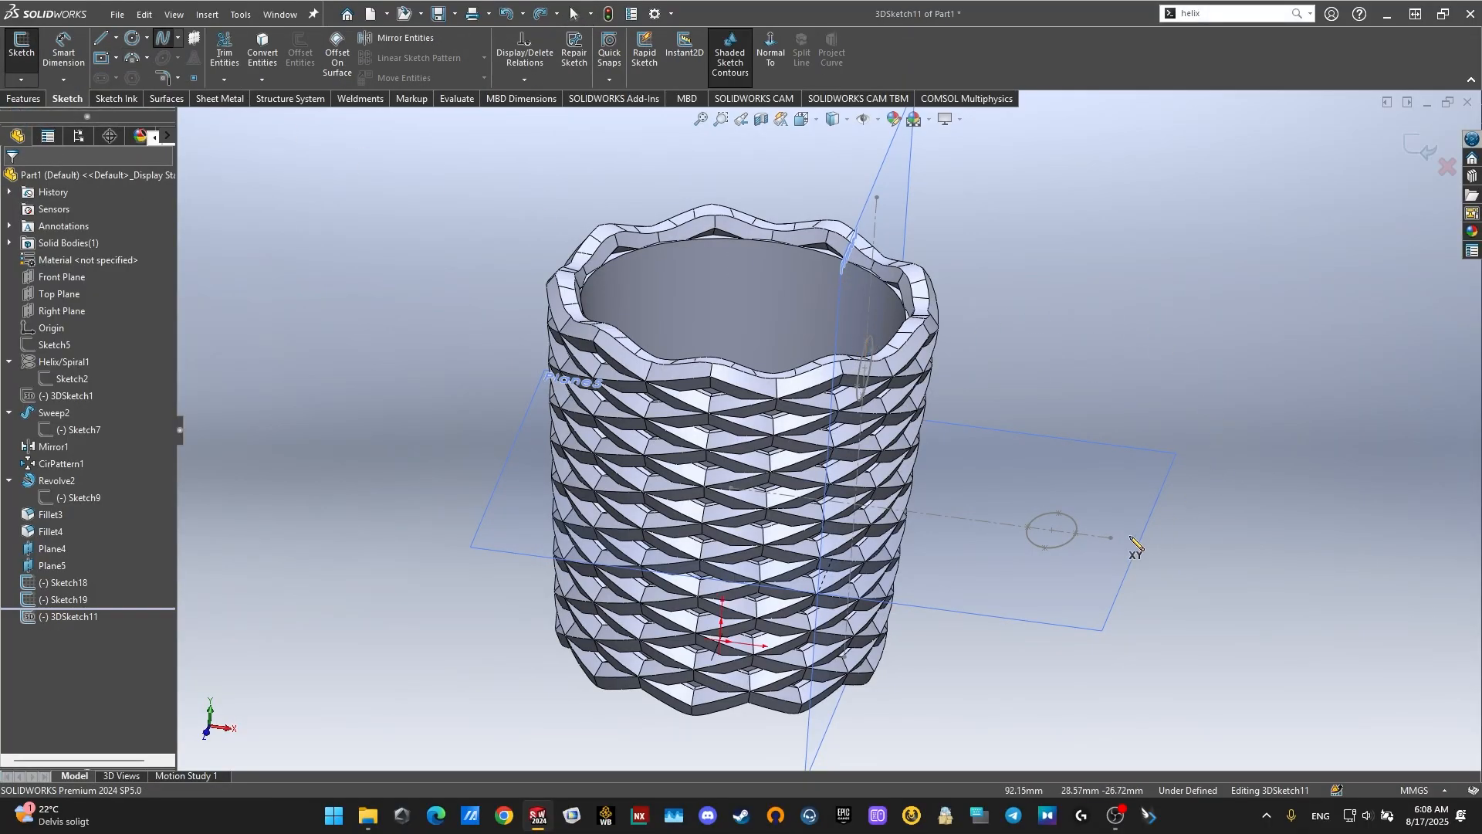
scroll(871, 351, "down", 6)
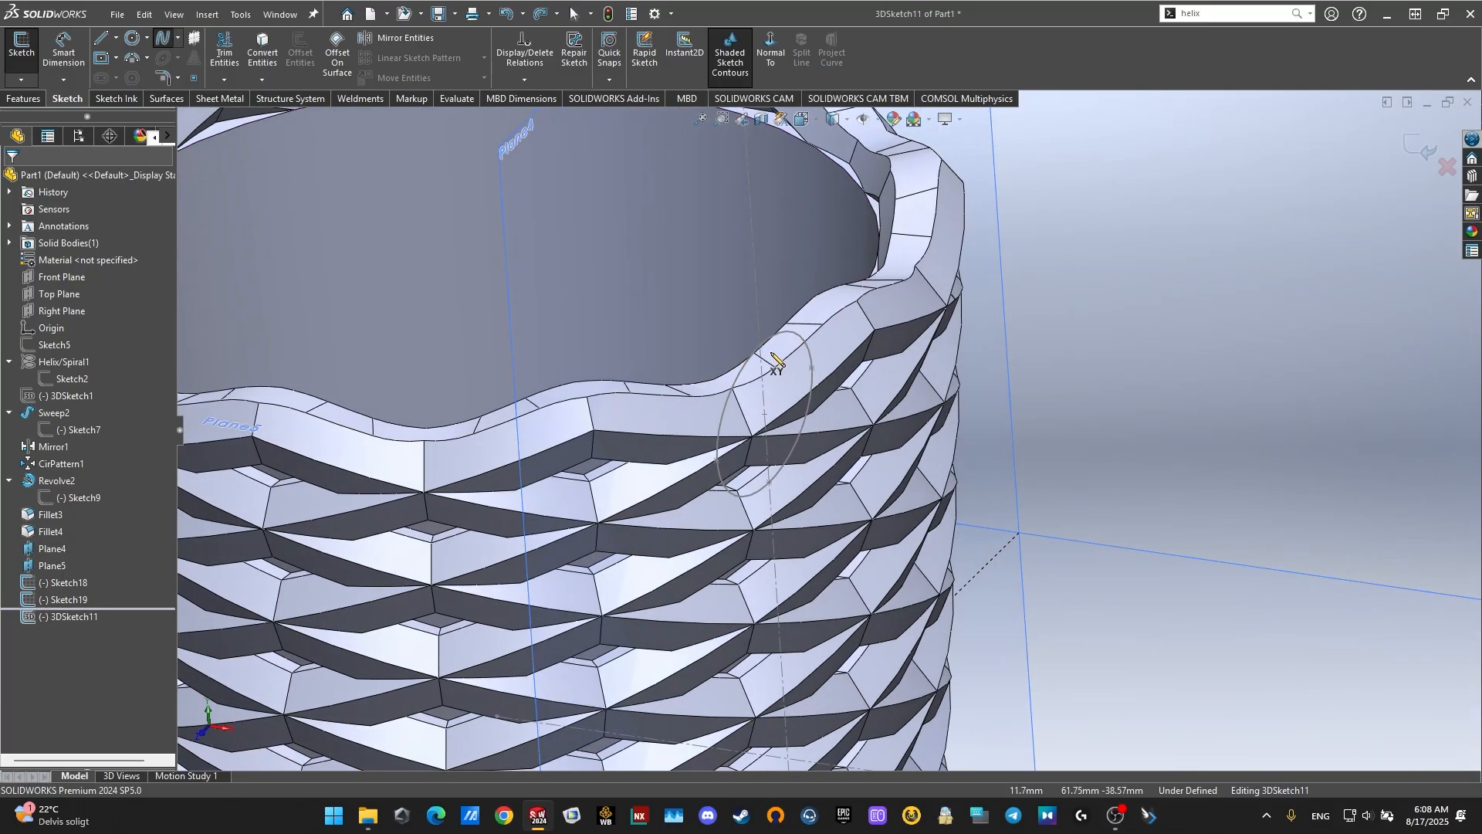
scroll(978, 533, "up", 5)
scroll(1034, 595, "down", 4)
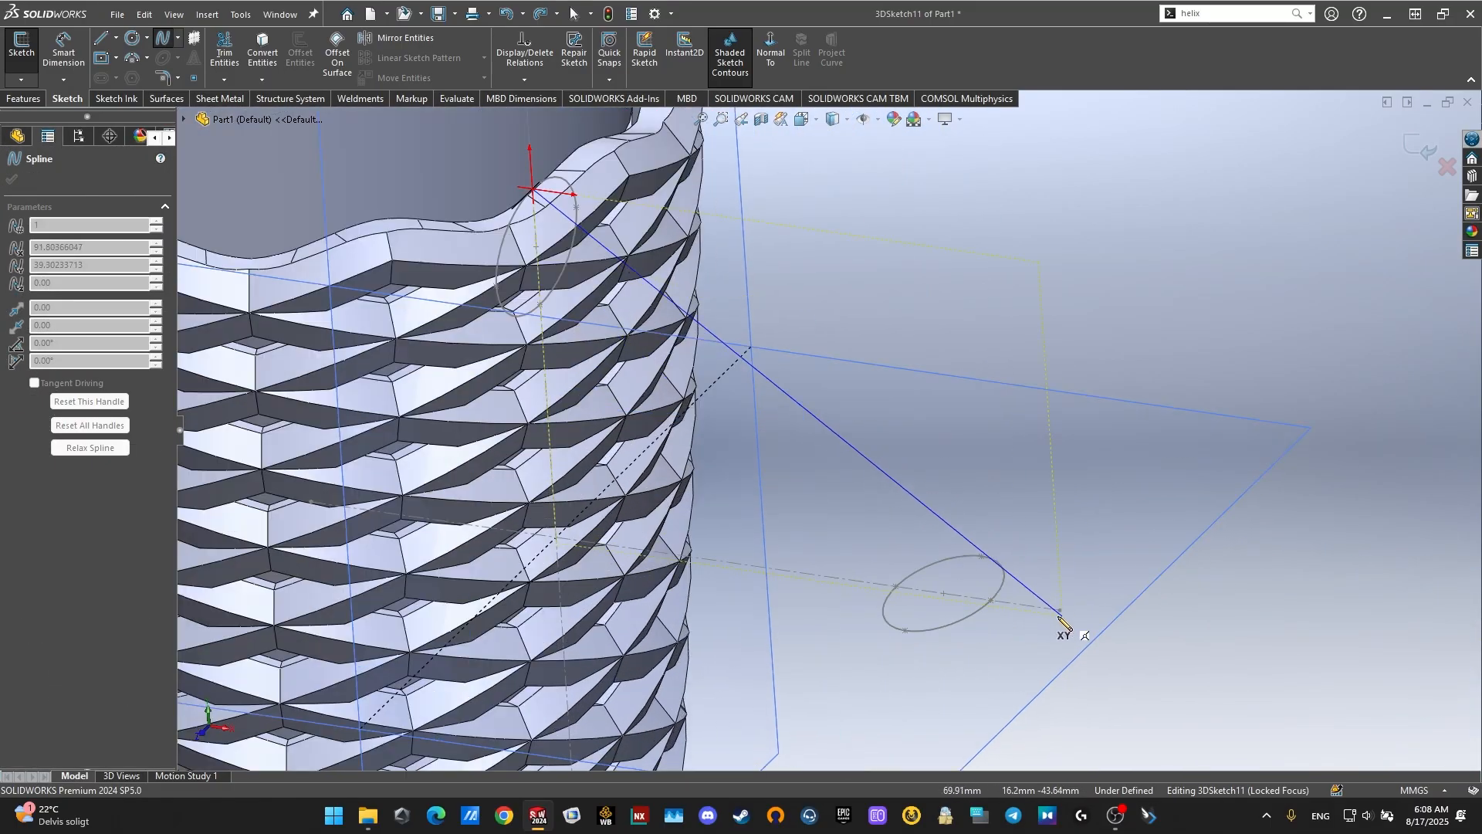
left_click(991, 600)
key("Escape")
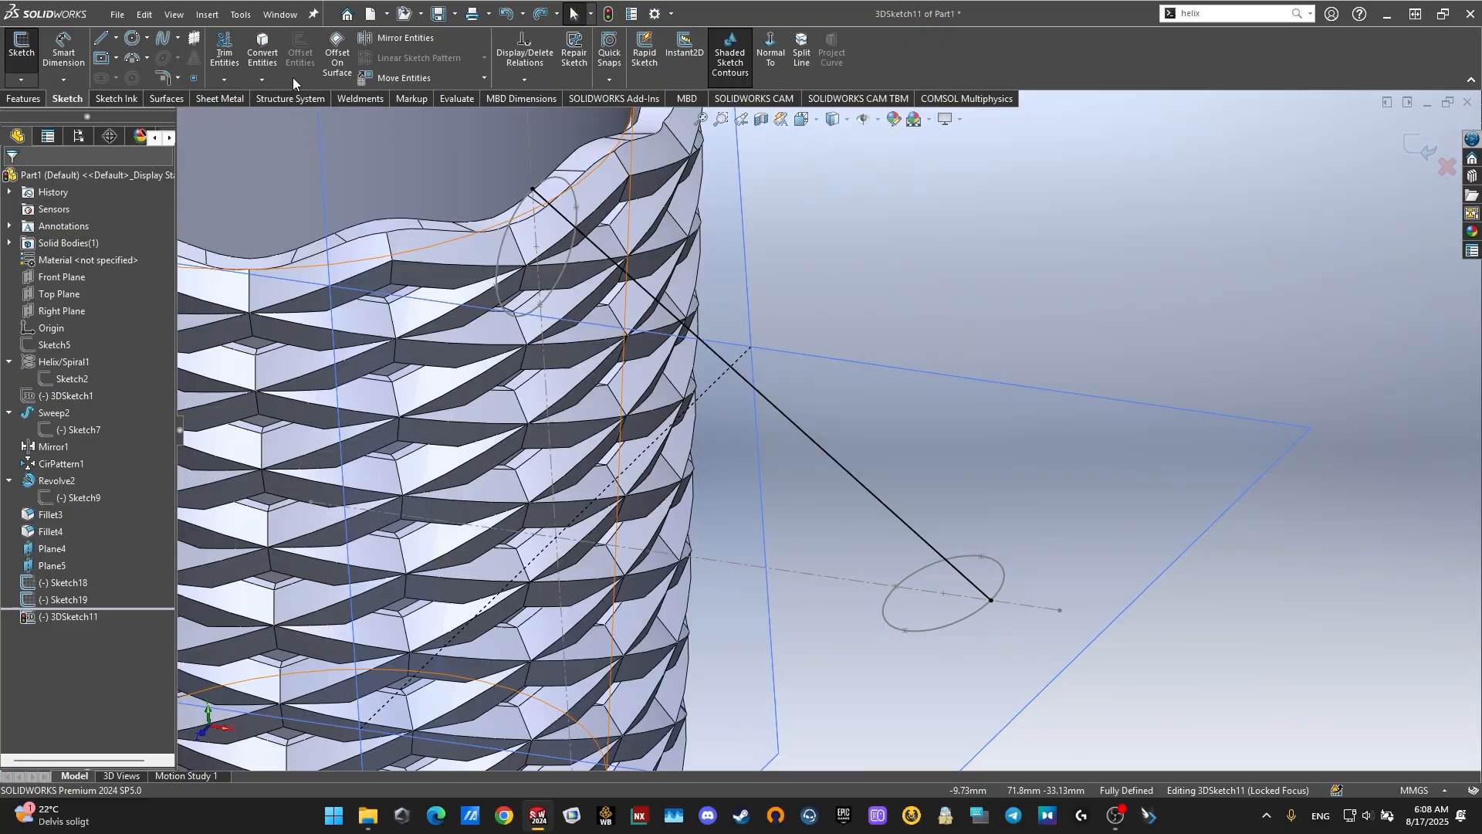
Step: In the front view, reshape the spline with its end tangent handles into an outward-bulging handle arch
left_click(157, 45)
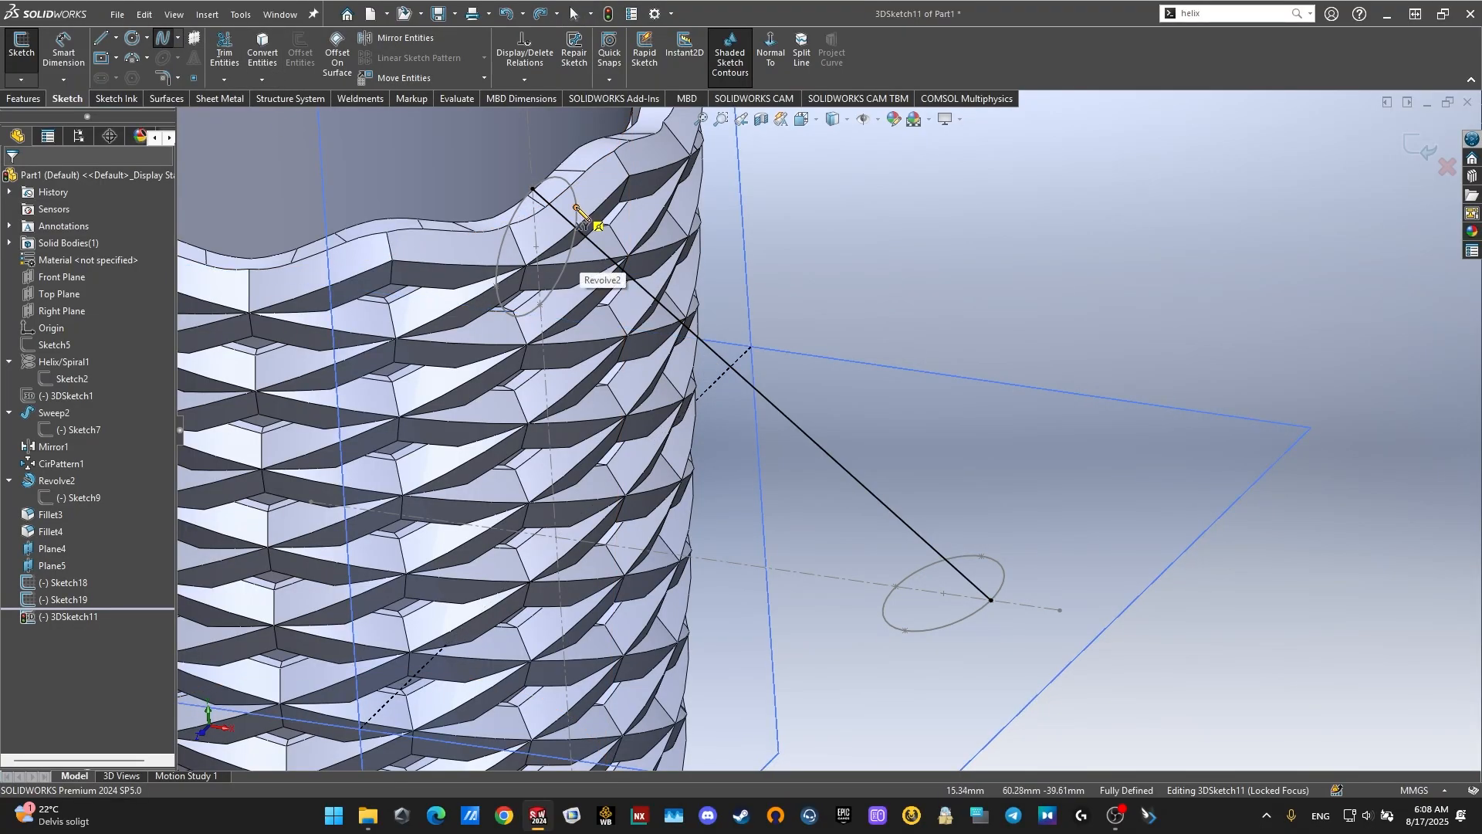
key("space")
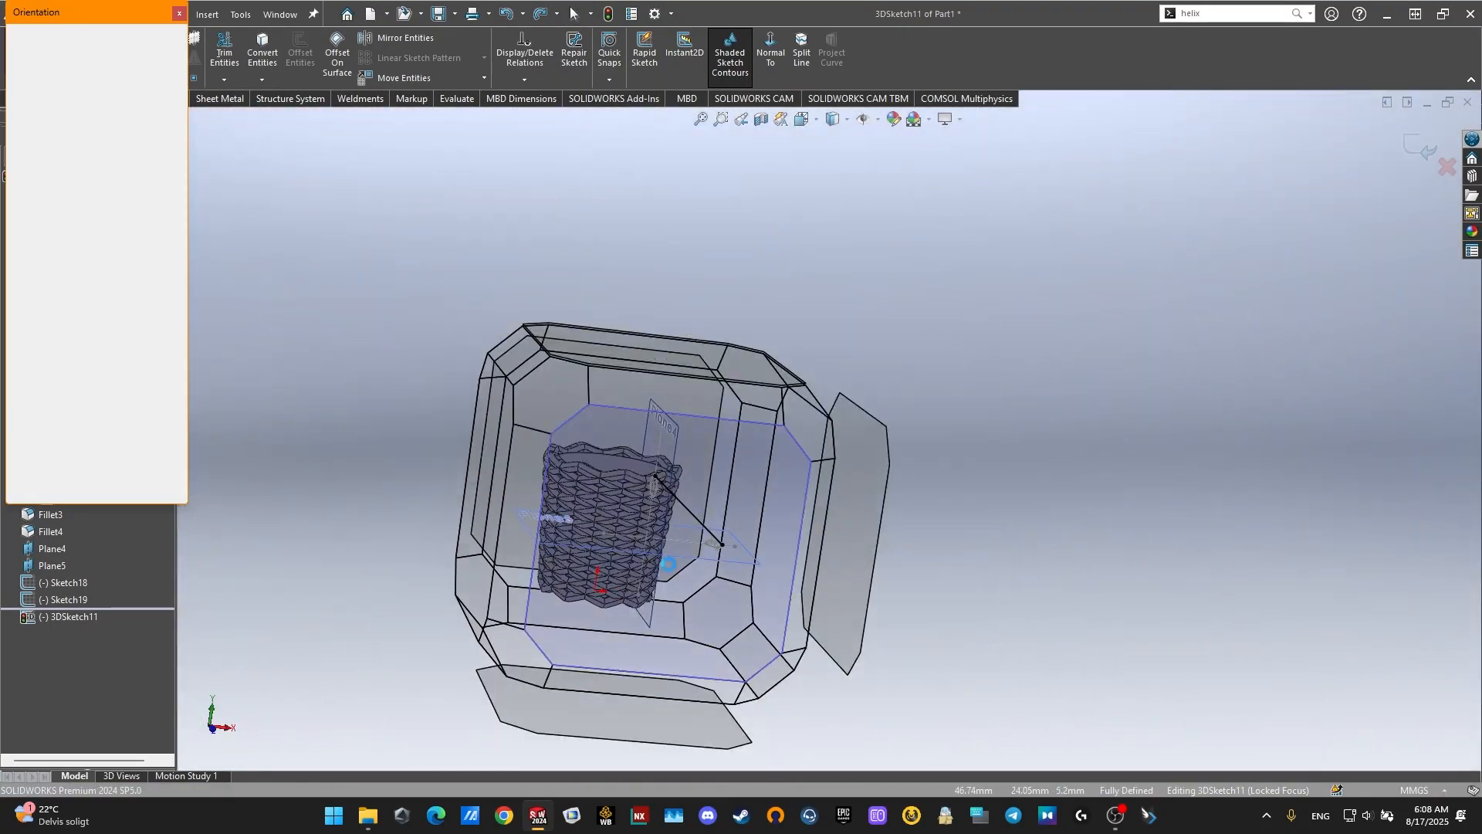
left_click(669, 559)
left_click(965, 413)
left_click_drag(952, 403, 1096, 276)
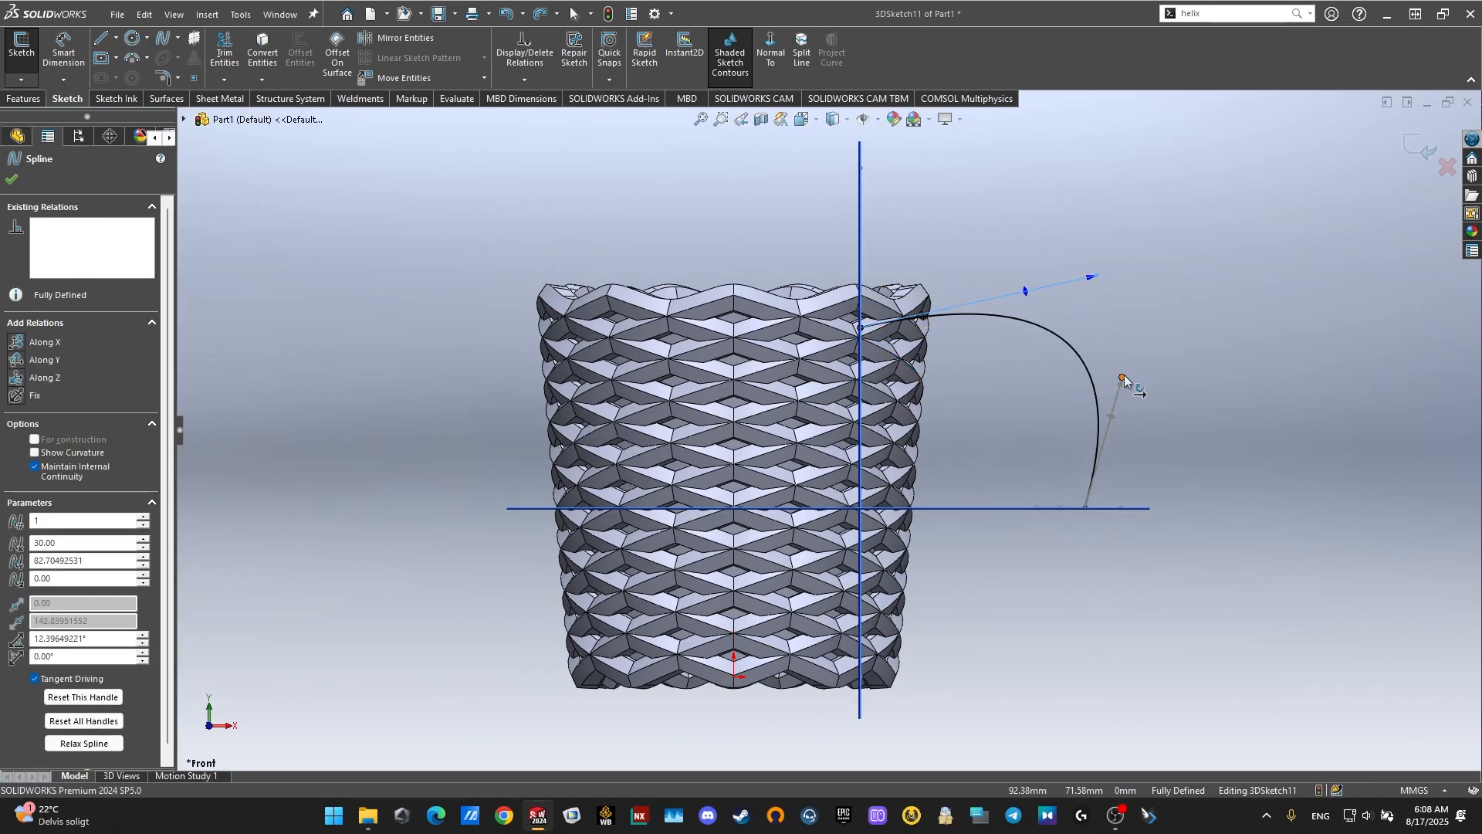
mouse_move(1123, 377)
left_mouse_down()
mouse_move(1104, 376)
mouse_move(1139, 377)
left_mouse_up()
left_click_drag(1016, 292, 1014, 283)
mouse_move(1139, 377)
left_mouse_down()
mouse_move(1141, 485)
mouse_move(1129, 385)
left_mouse_up()
left_click(1216, 457)
Step: Draw a second spline from the side point of the upper ellipse to the matching side point of the lower ellipse
middle_click_drag(1053, 445, 934, 520)
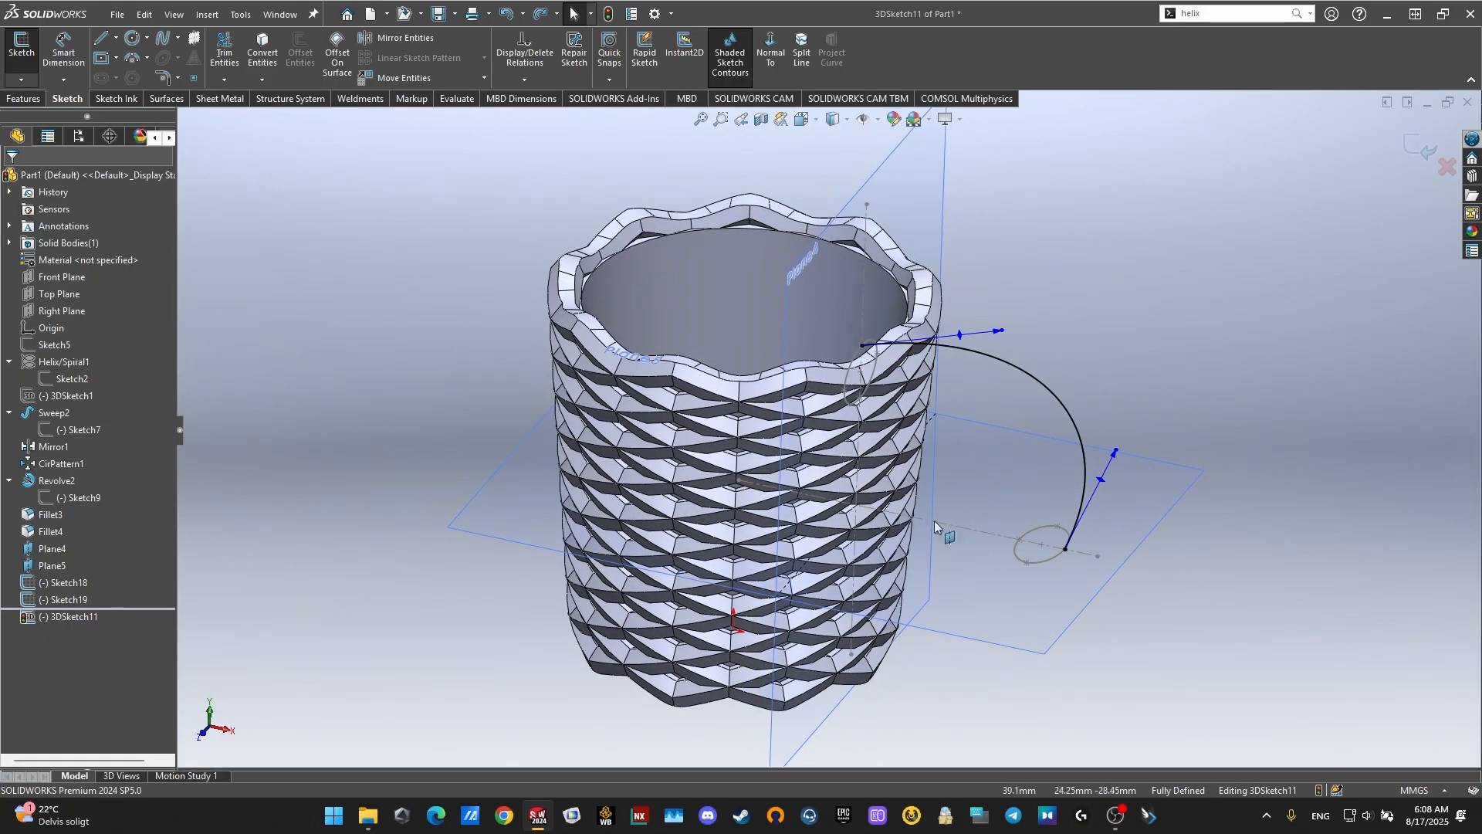
left_click(848, 397)
double_click(1027, 562)
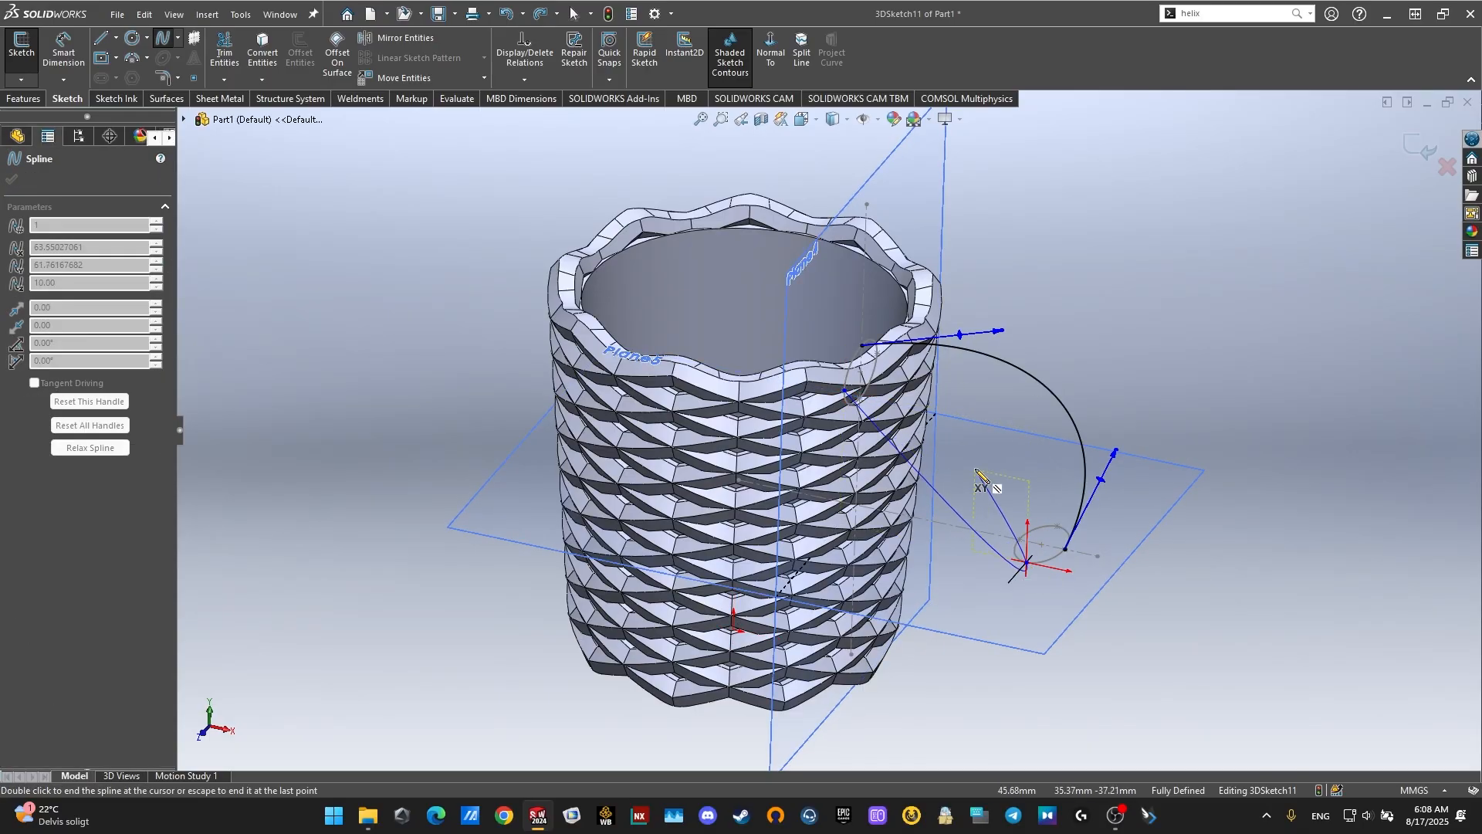
key("Escape")
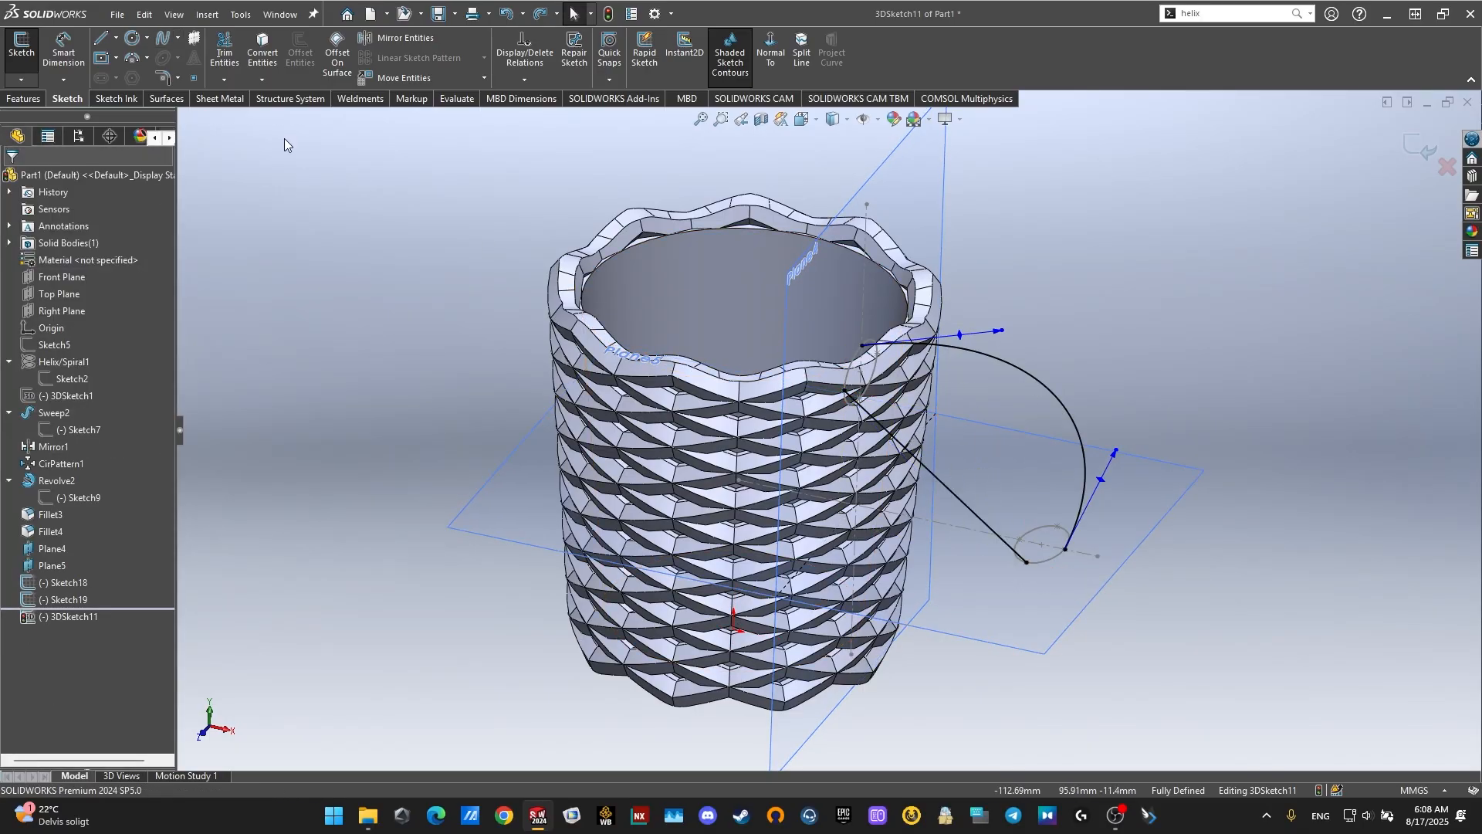
Step: Draw a third spline from the bottom point of the upper ellipse to the innermost point of the lower ellipse
left_click(163, 40)
middle_click_drag(895, 432, 857, 409)
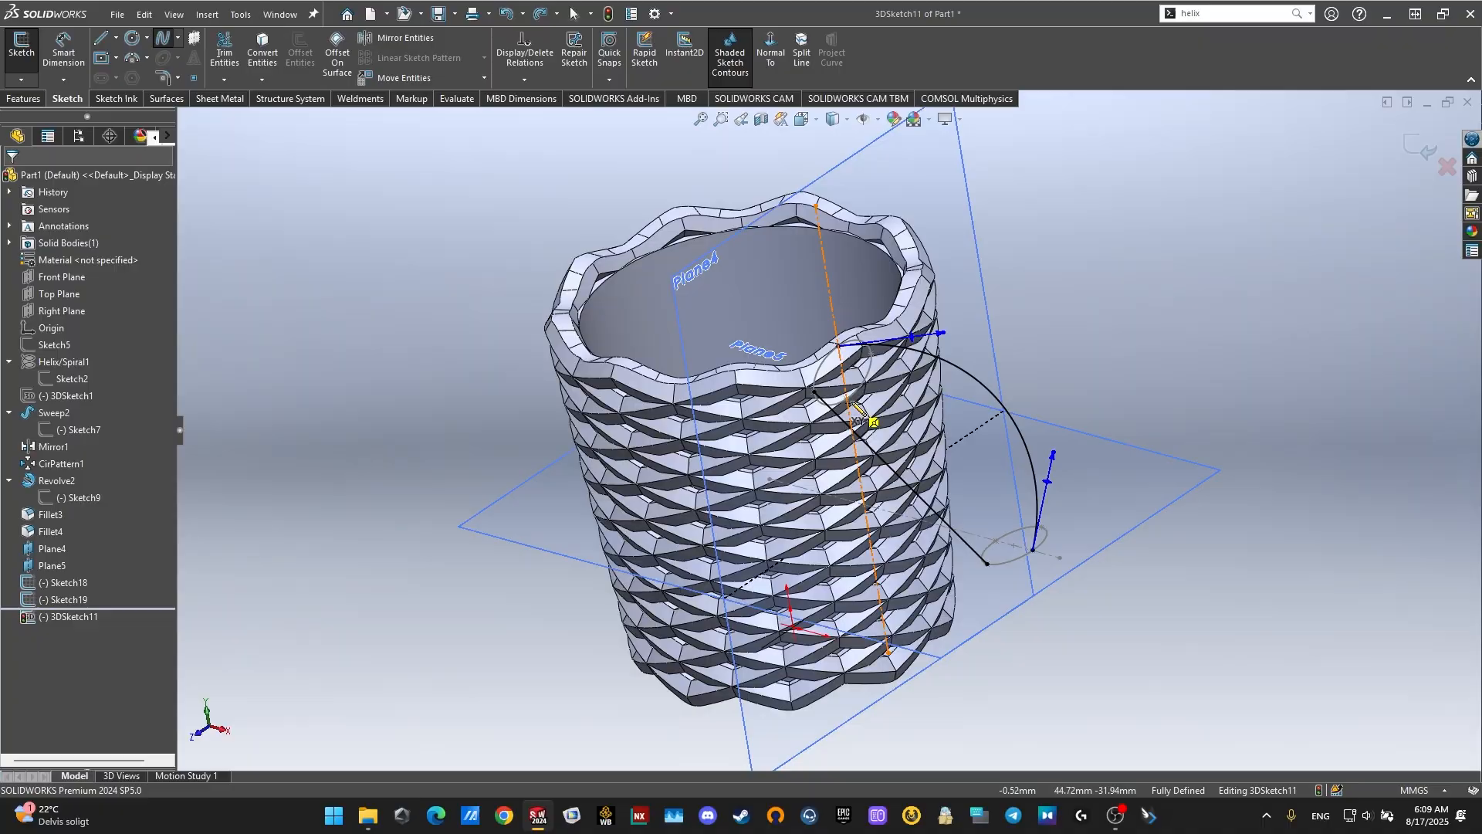
left_click(846, 400)
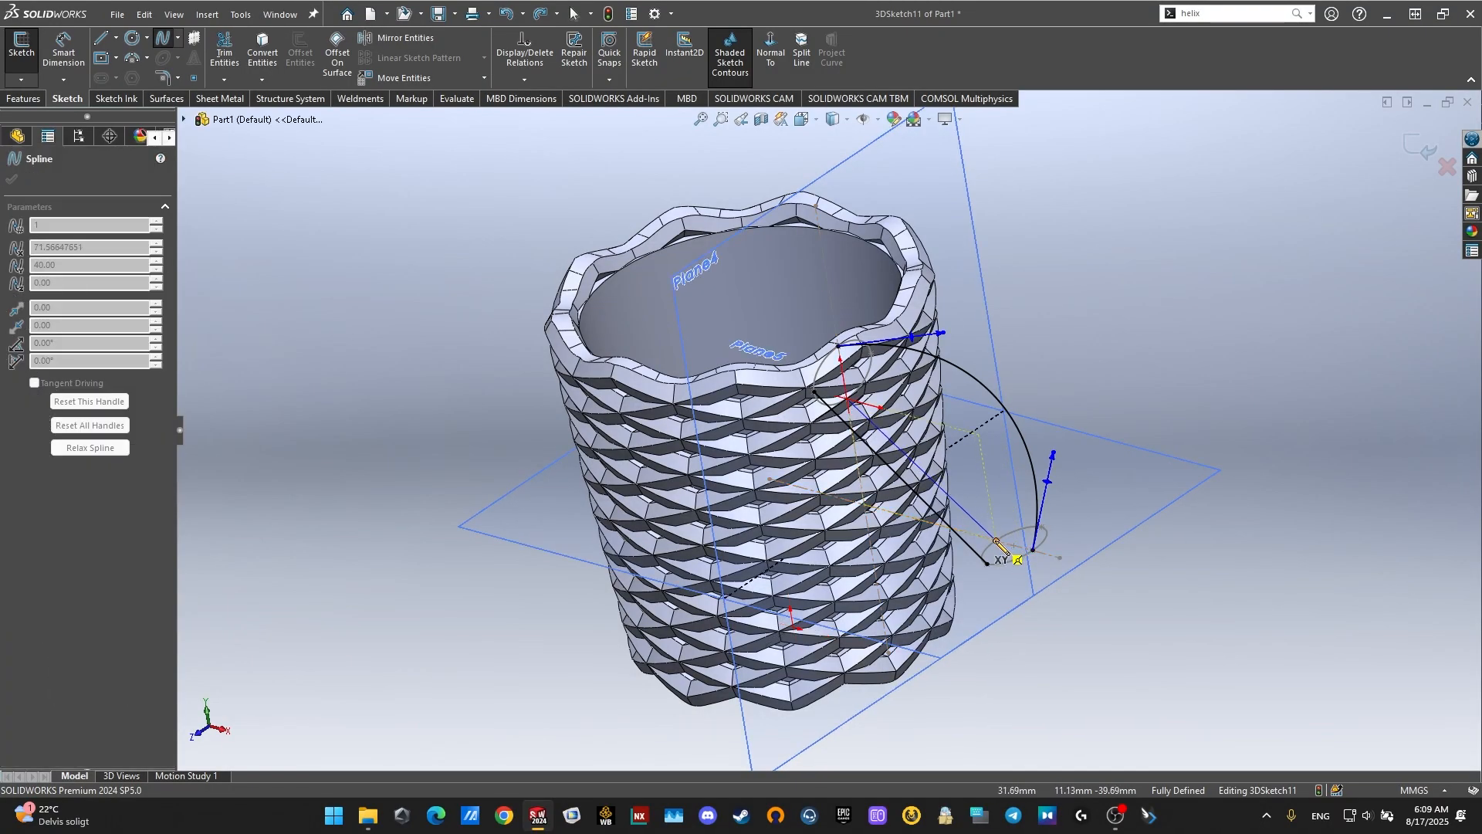
key("Escape")
Step: In the front view, bend the side spline and the inner spline into arches nested under the outer one using their upper tangent handles
key("space")
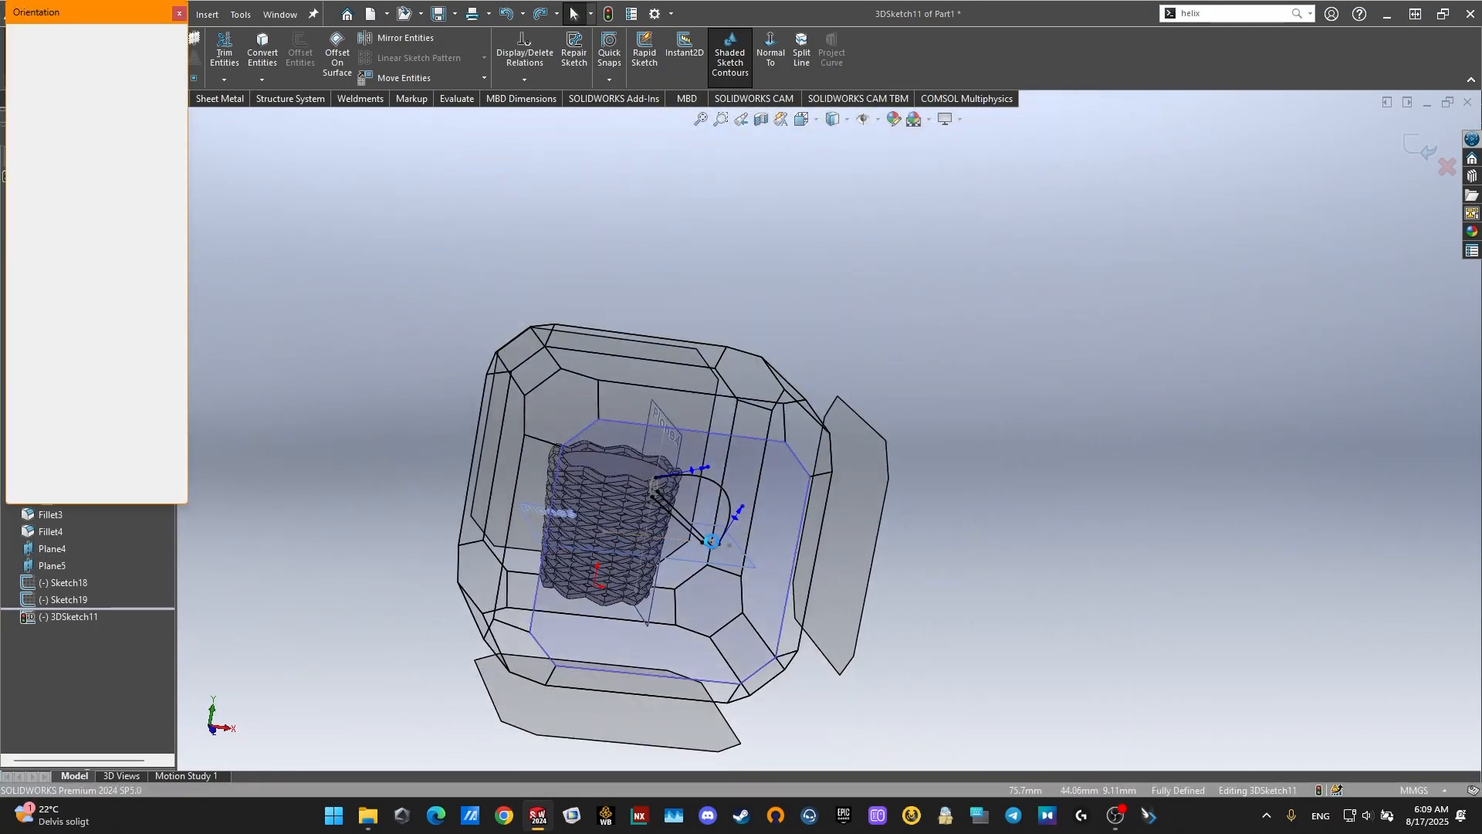
left_click(711, 541)
left_click(972, 446)
left_click_drag(938, 417, 1057, 310)
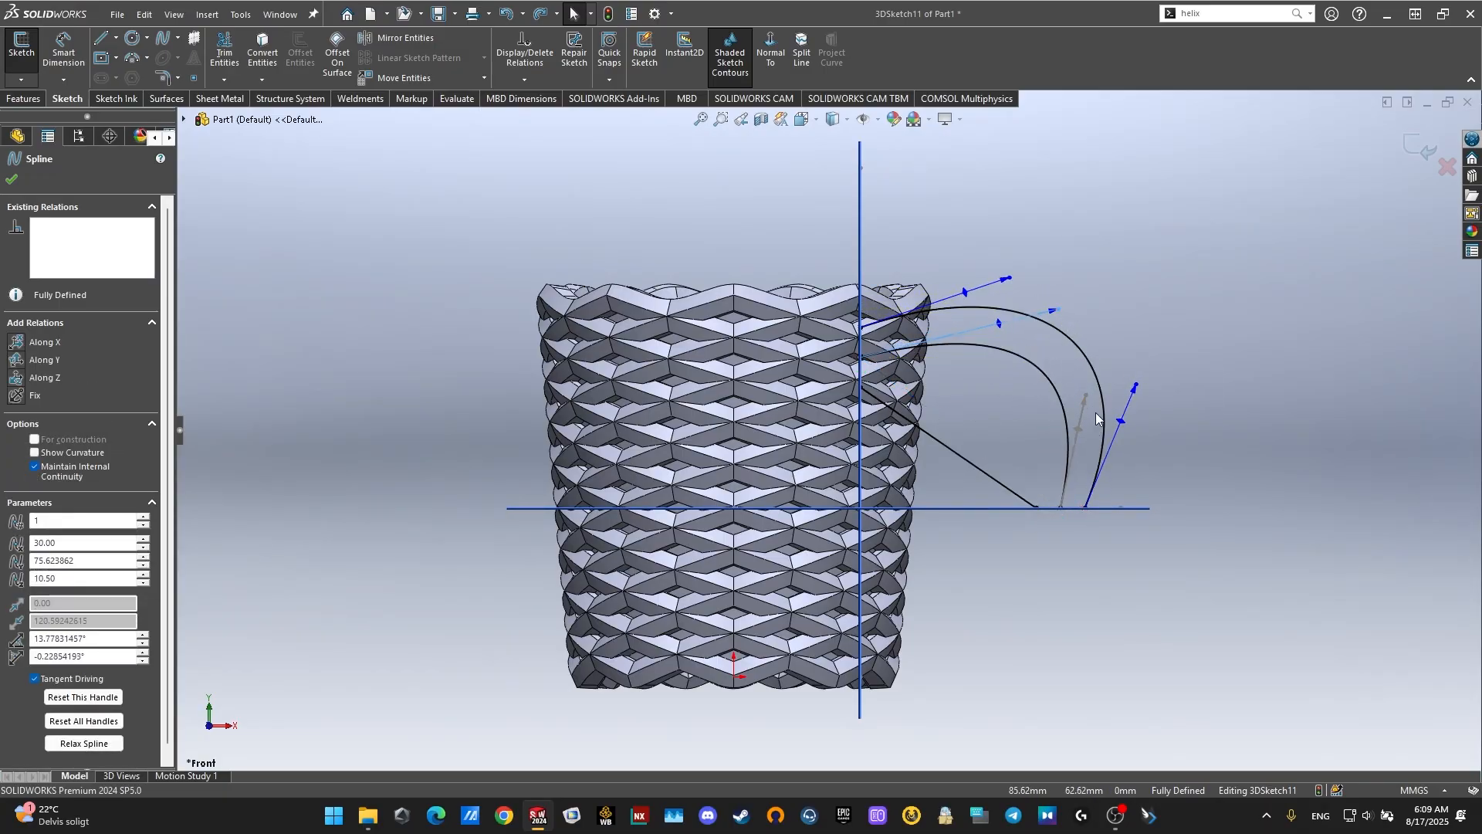
left_click(959, 461)
left_click_drag(936, 433, 1042, 332)
left_click(1247, 404)
Step: Mirror the side spline about the Front Plane to the opposite side of the ellipses, then close the 3D sketch
mouse_move(1069, 408)
middle_mouse_down()
mouse_move(679, 494)
mouse_move(787, 612)
mouse_move(700, 633)
mouse_move(772, 586)
mouse_move(1042, 552)
mouse_move(855, 607)
mouse_move(854, 691)
mouse_move(986, 685)
mouse_move(891, 669)
middle_mouse_up()
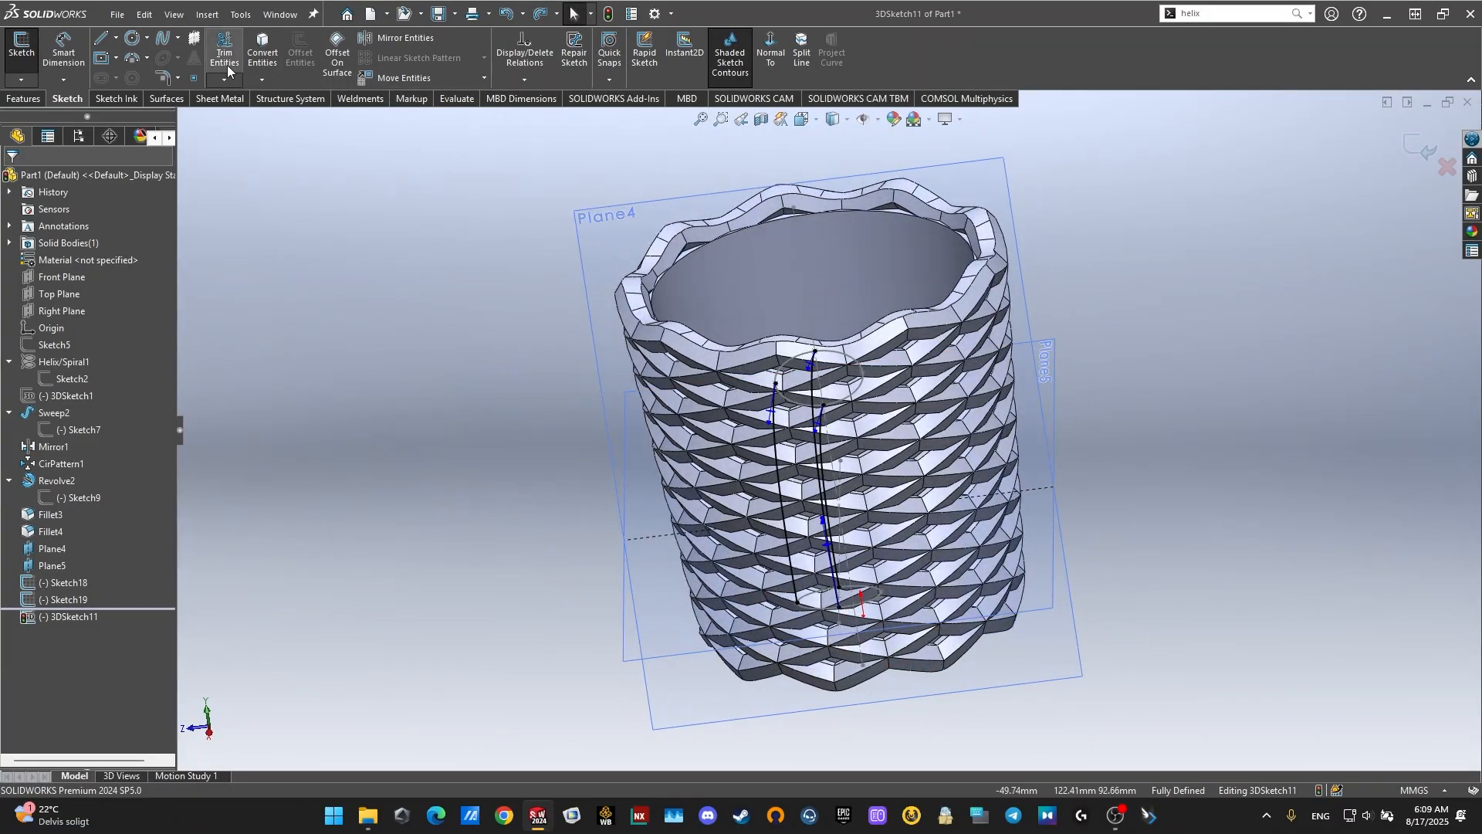
middle_click_drag(670, 427, 700, 430)
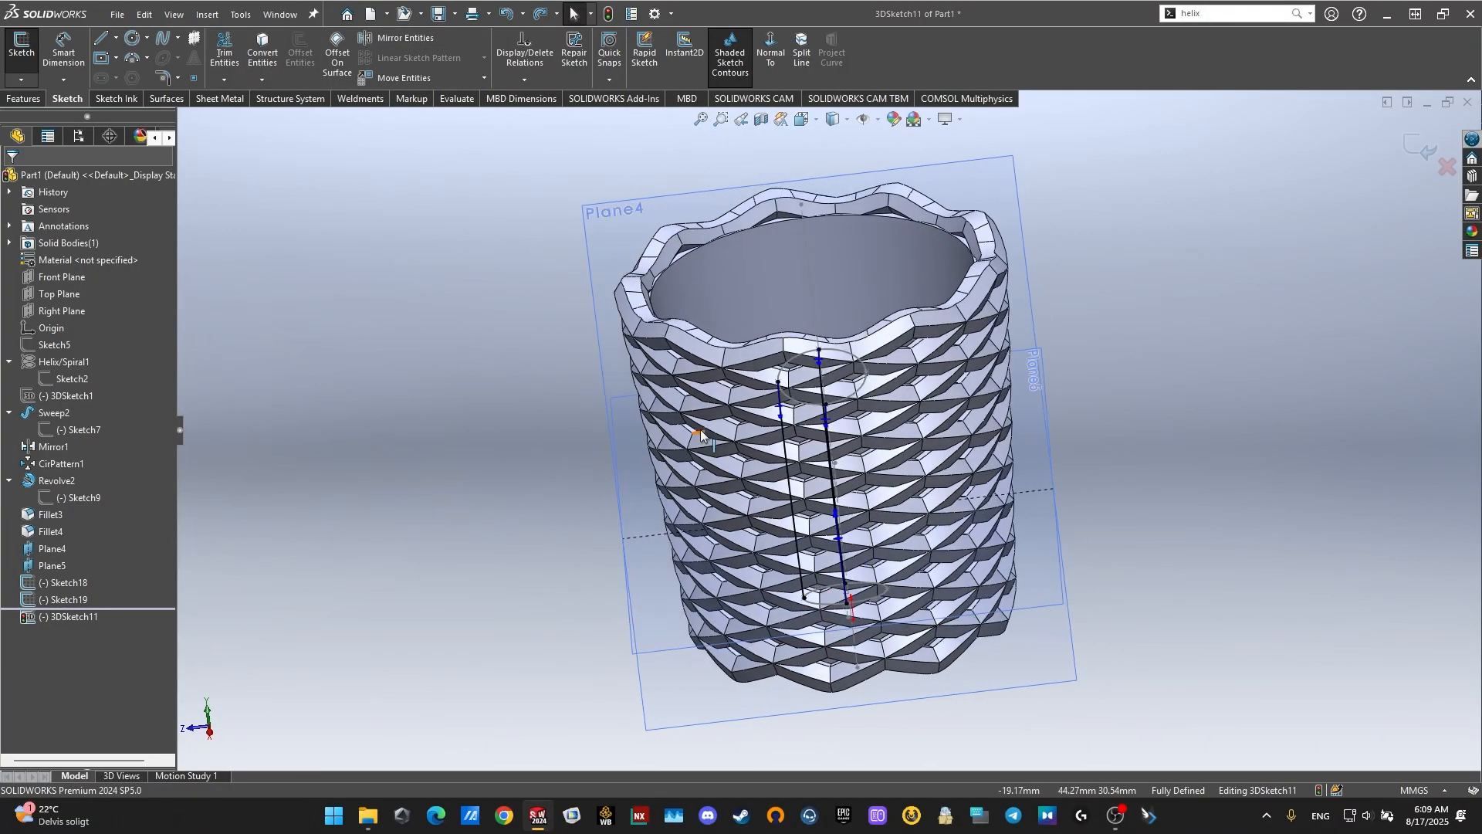
middle_click_drag(888, 455, 772, 532)
scroll(414, 230, "down", 1)
left_click(398, 36)
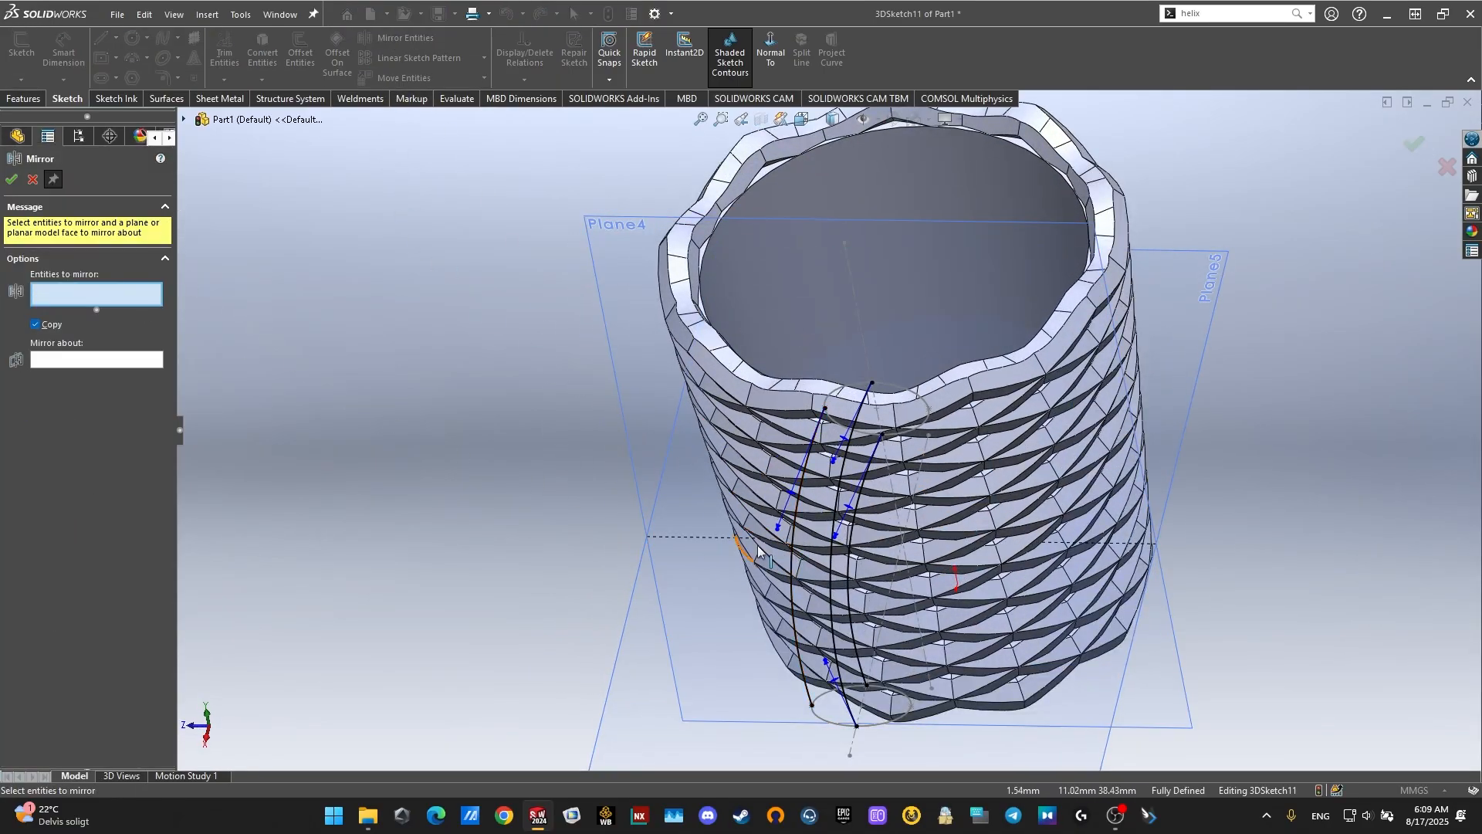
middle_click_drag(873, 621, 925, 620)
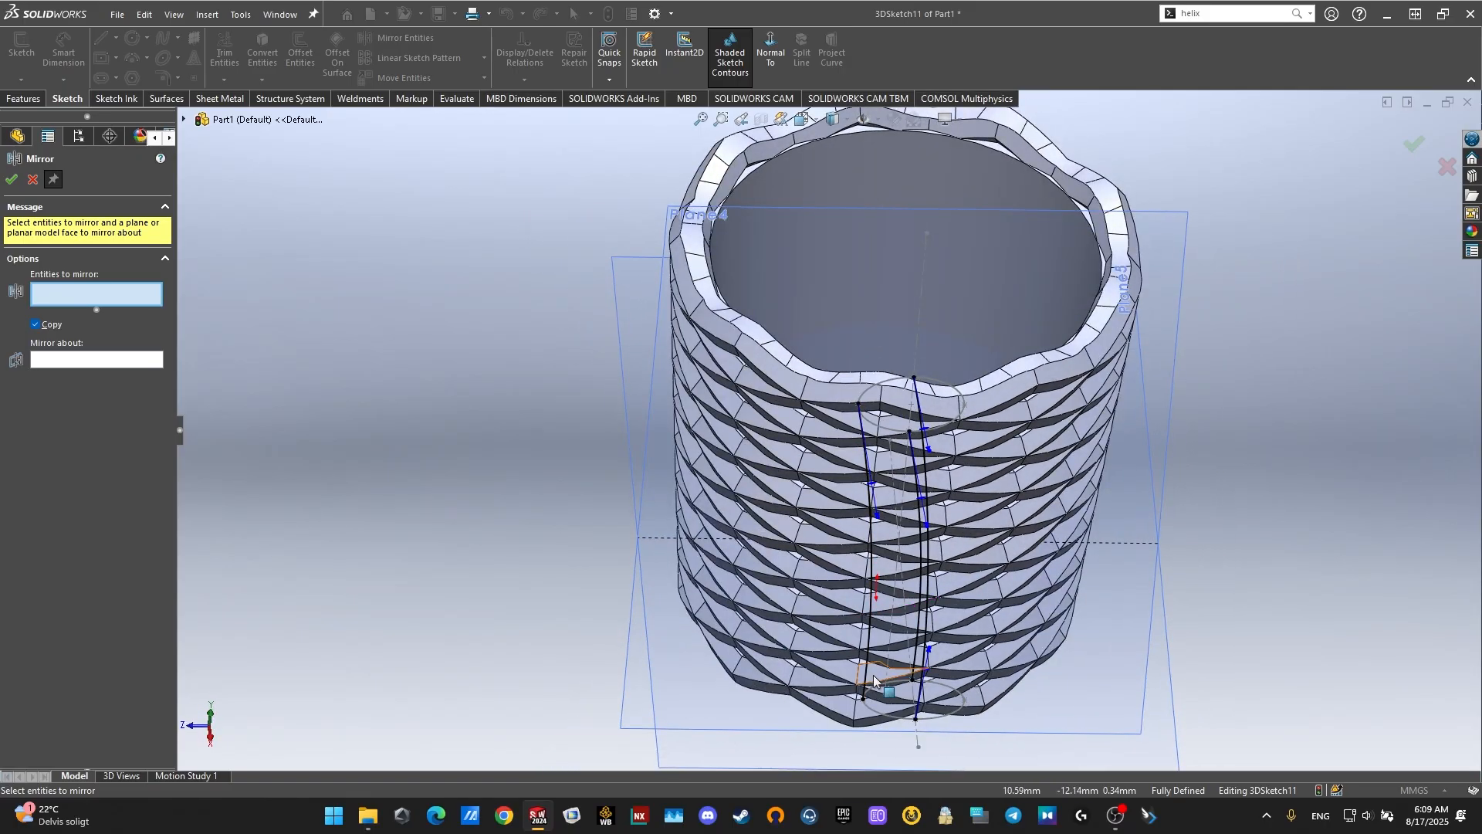
left_click(868, 673)
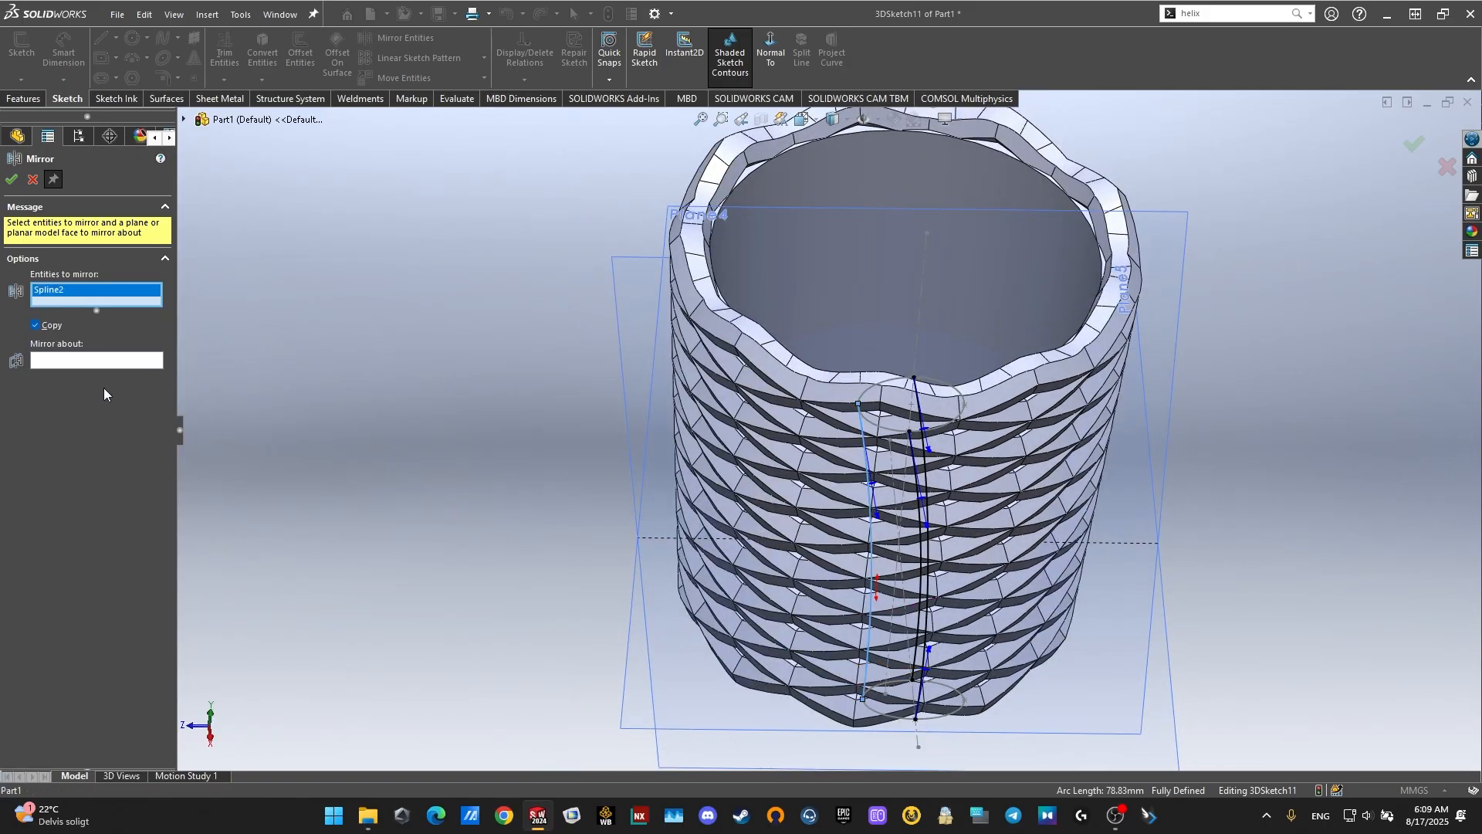
left_click(183, 119)
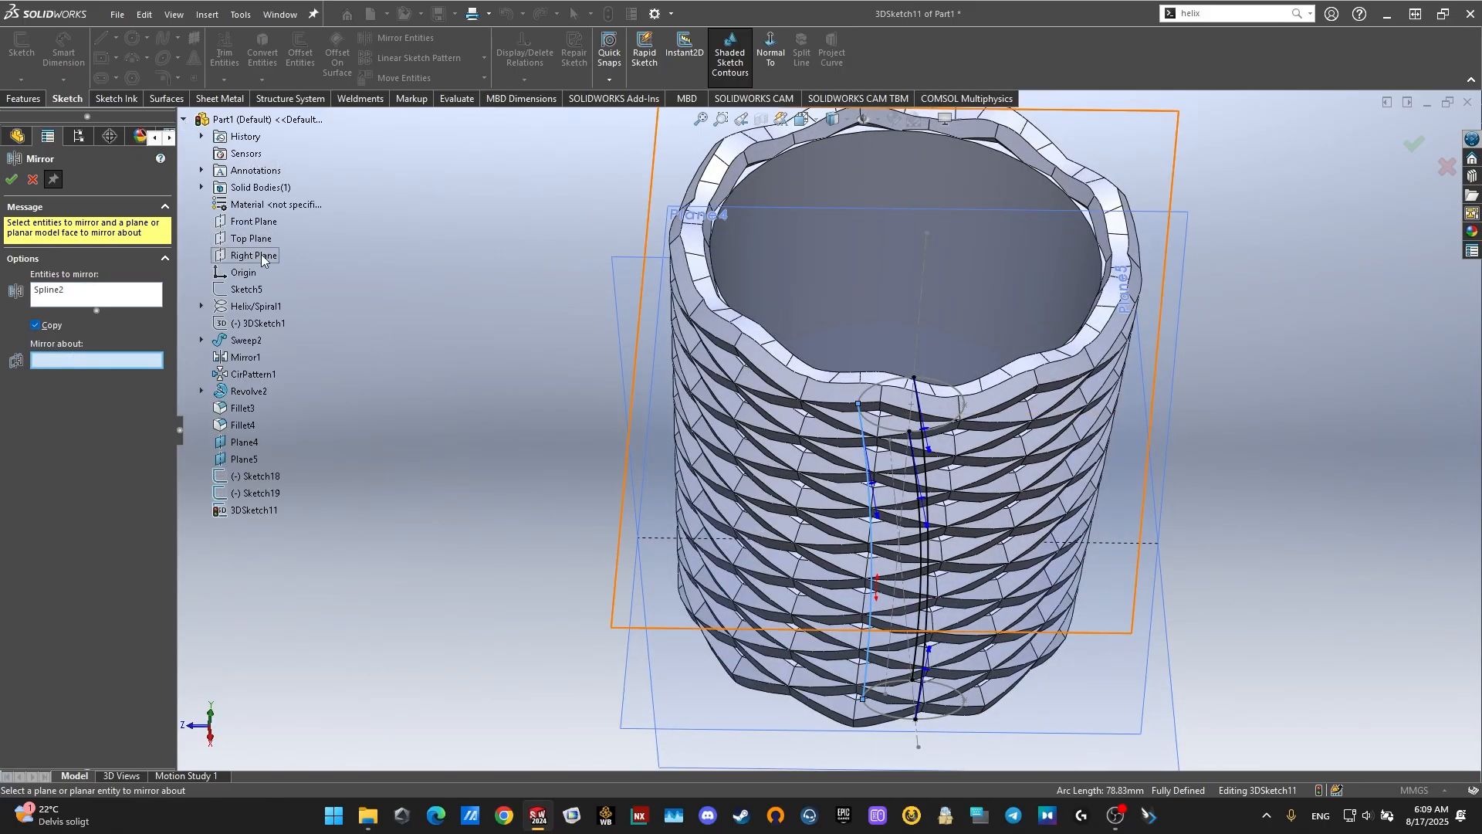
left_click(261, 224)
middle_click_drag(679, 362, 513, 340)
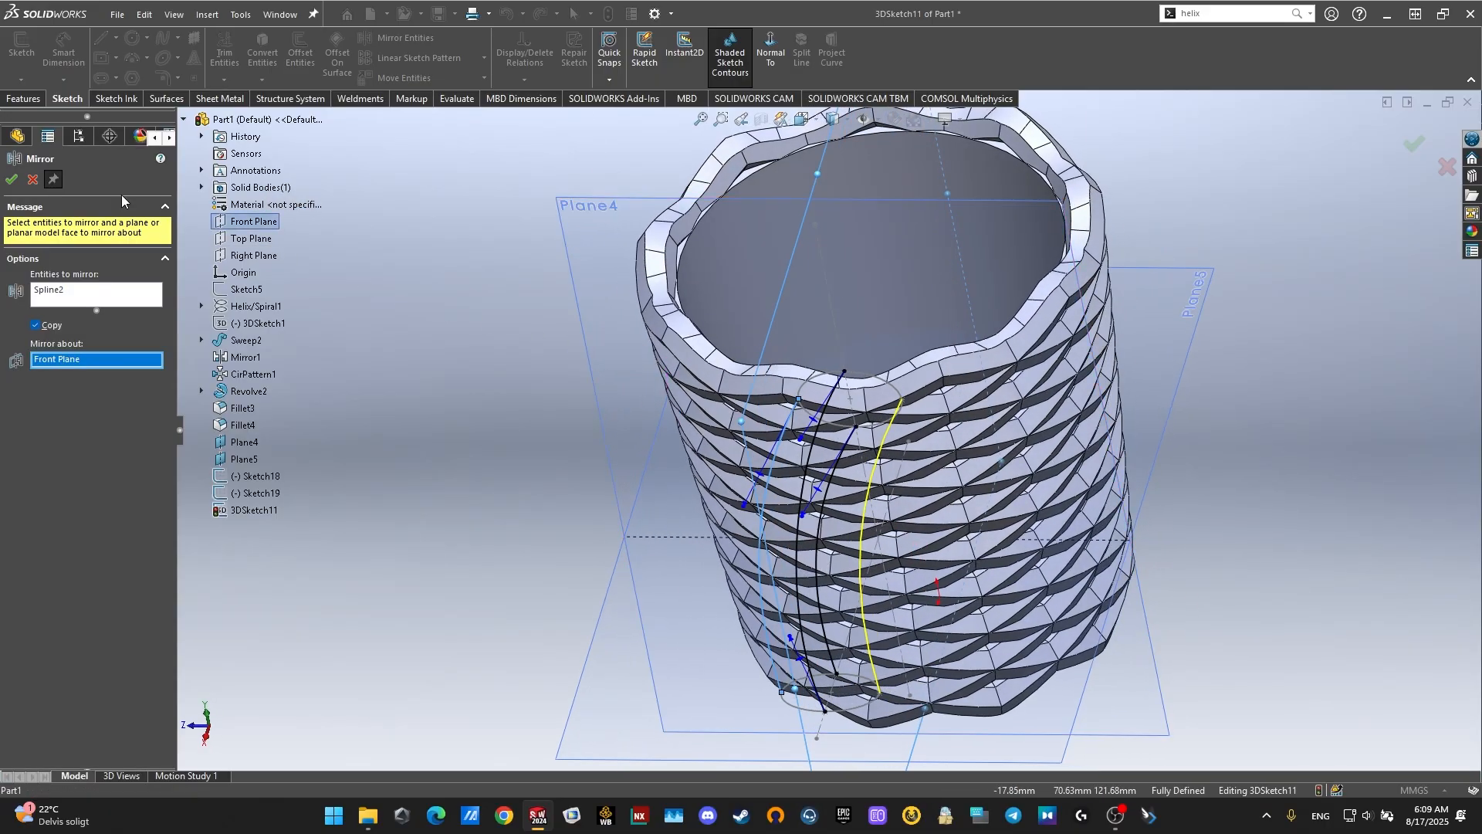
left_click(12, 181)
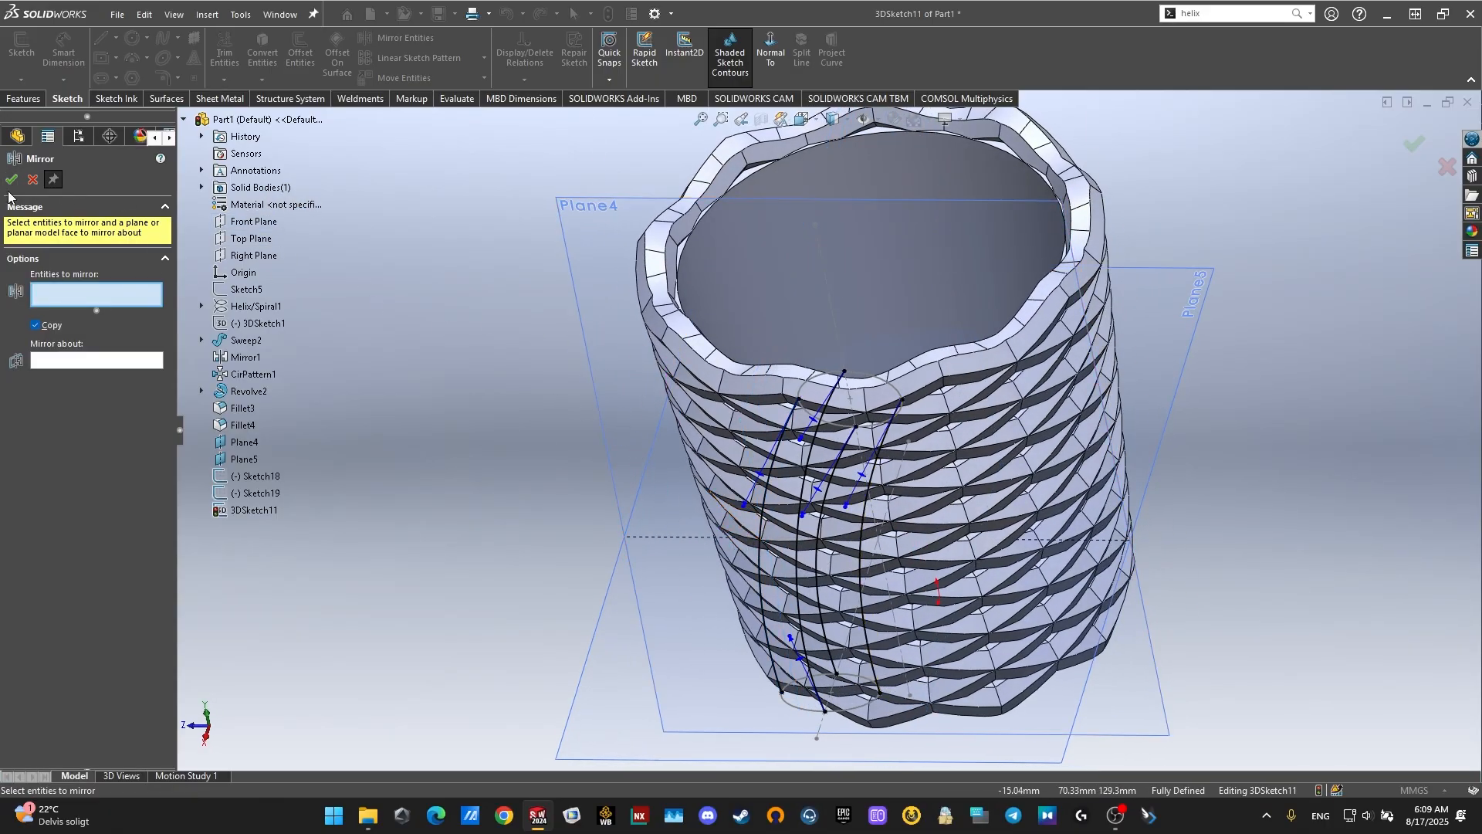
left_click(31, 183)
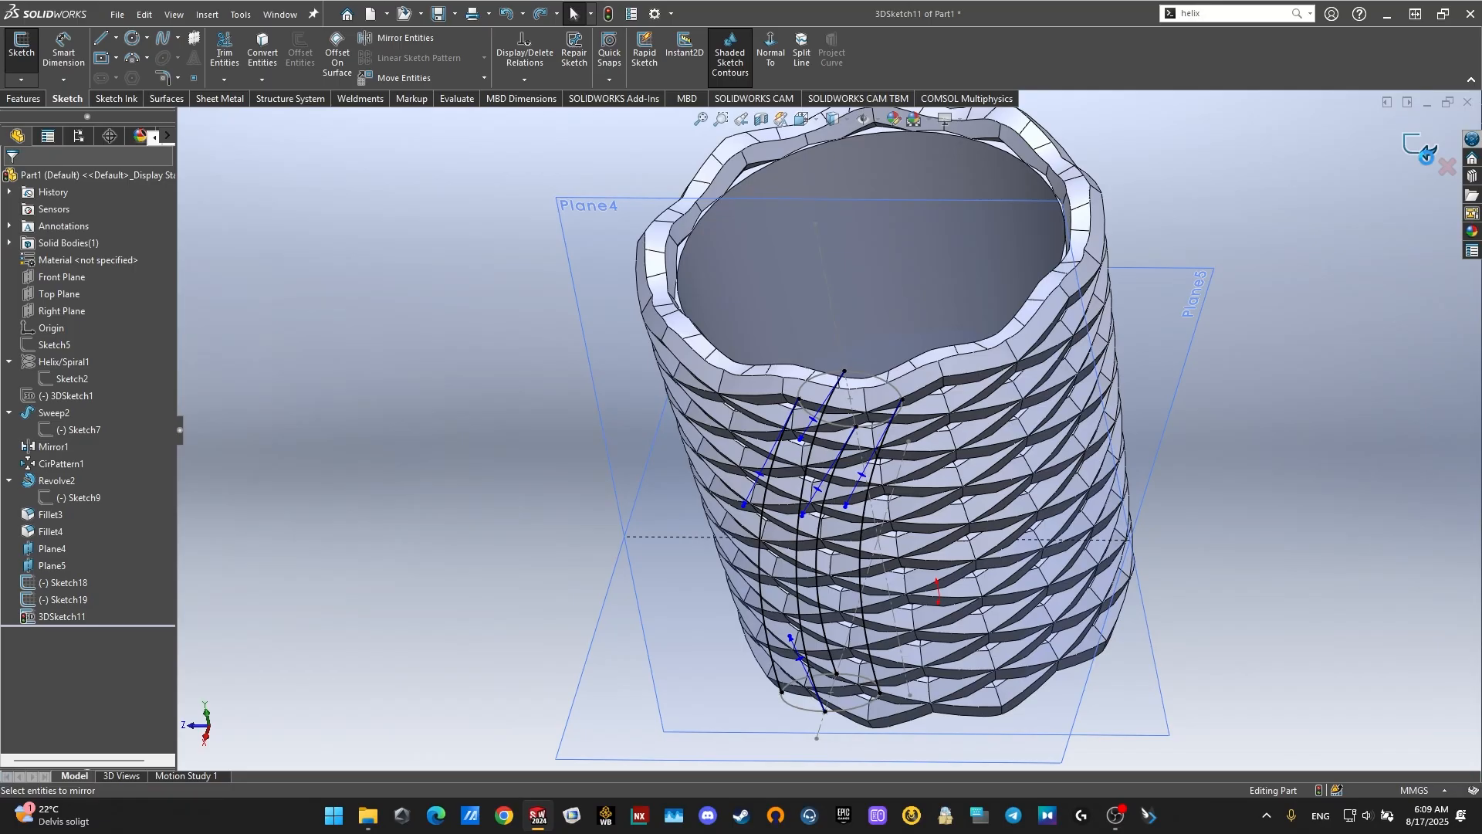
Step: Start a lofted boss using the upper and lower handle ellipses as its profiles
middle_click_drag(1175, 509, 828, 303)
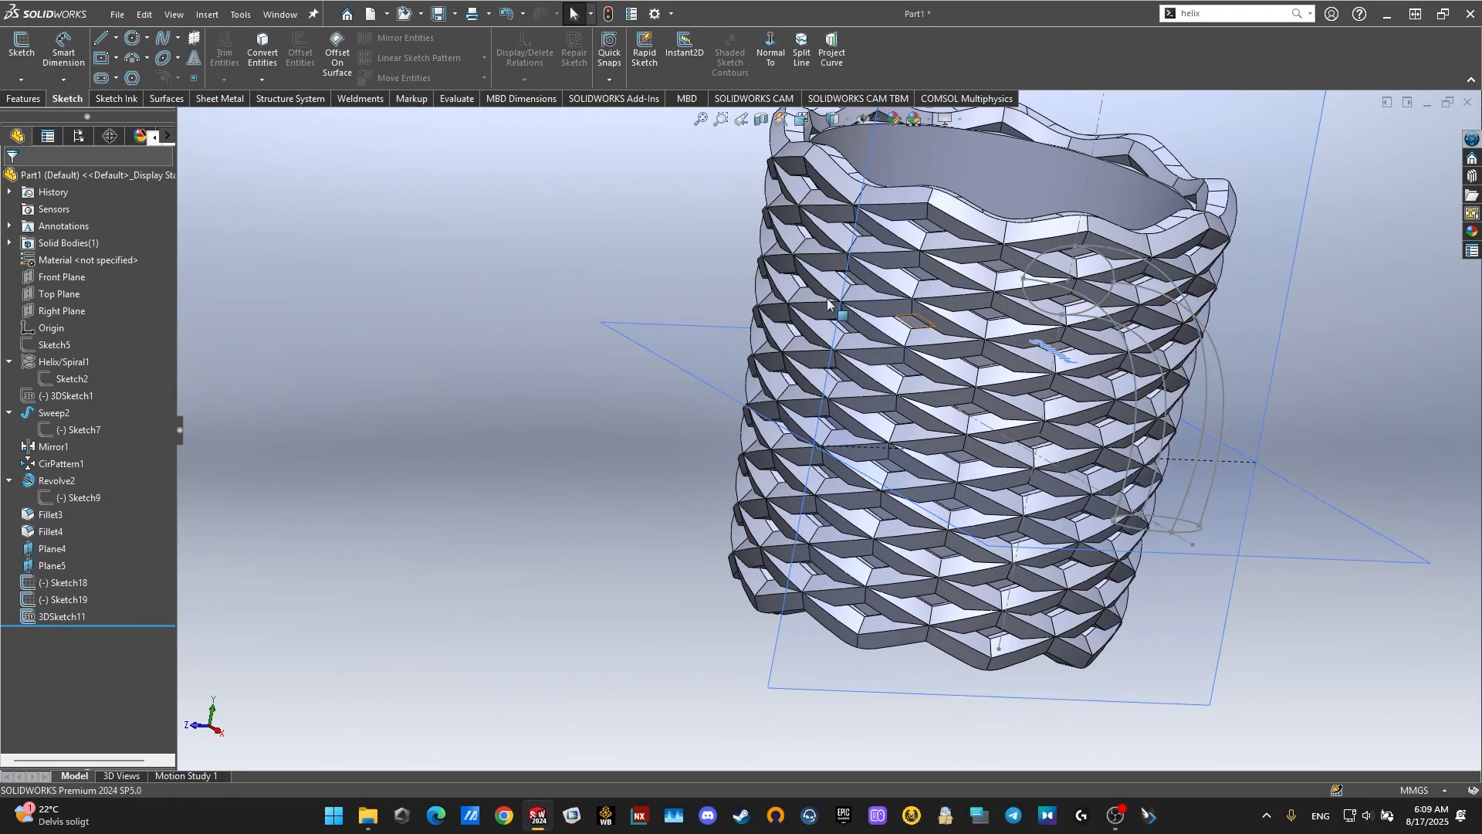
left_click(27, 98)
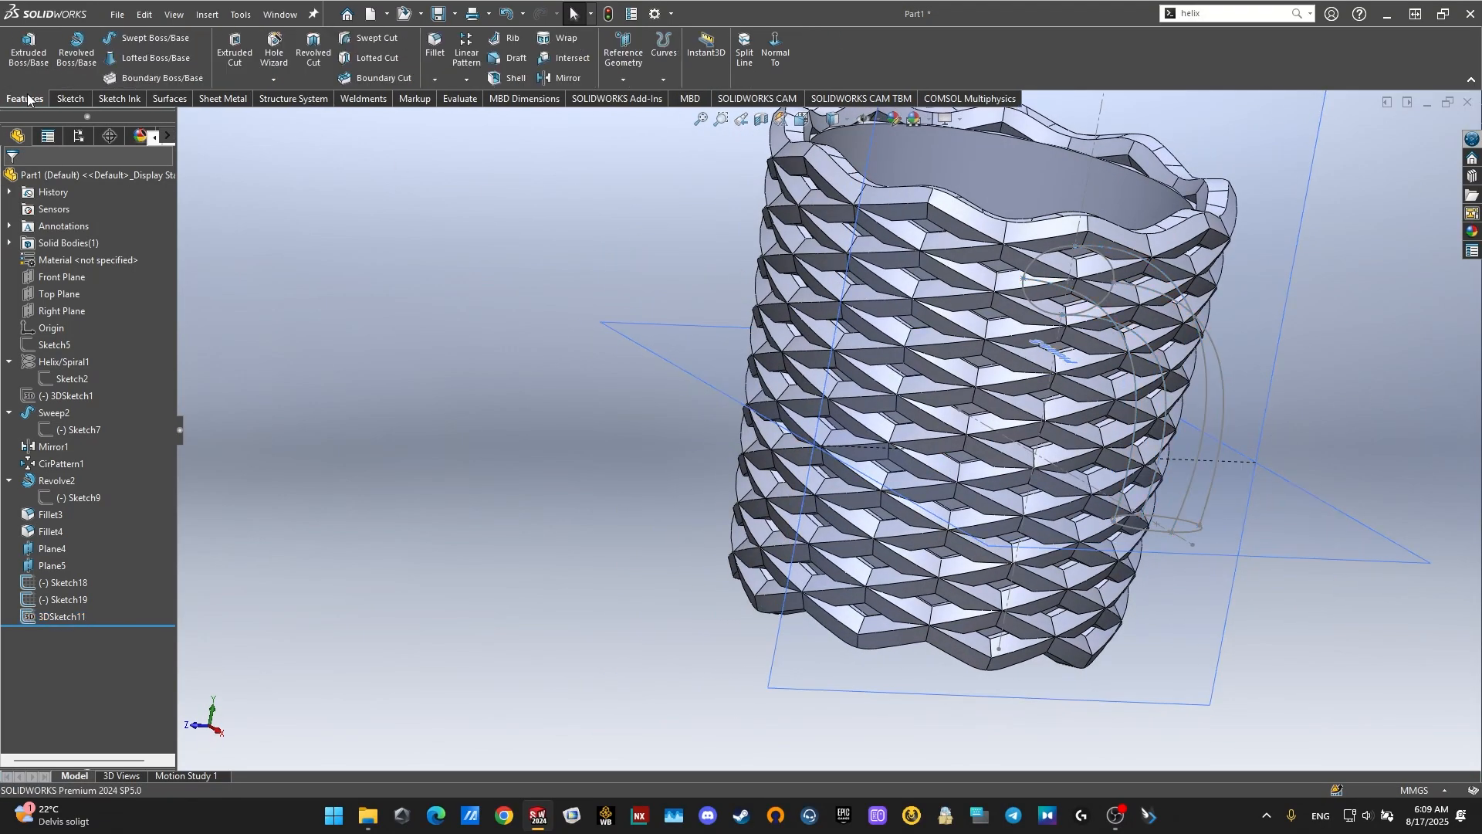
left_click(147, 61)
left_click(1052, 258)
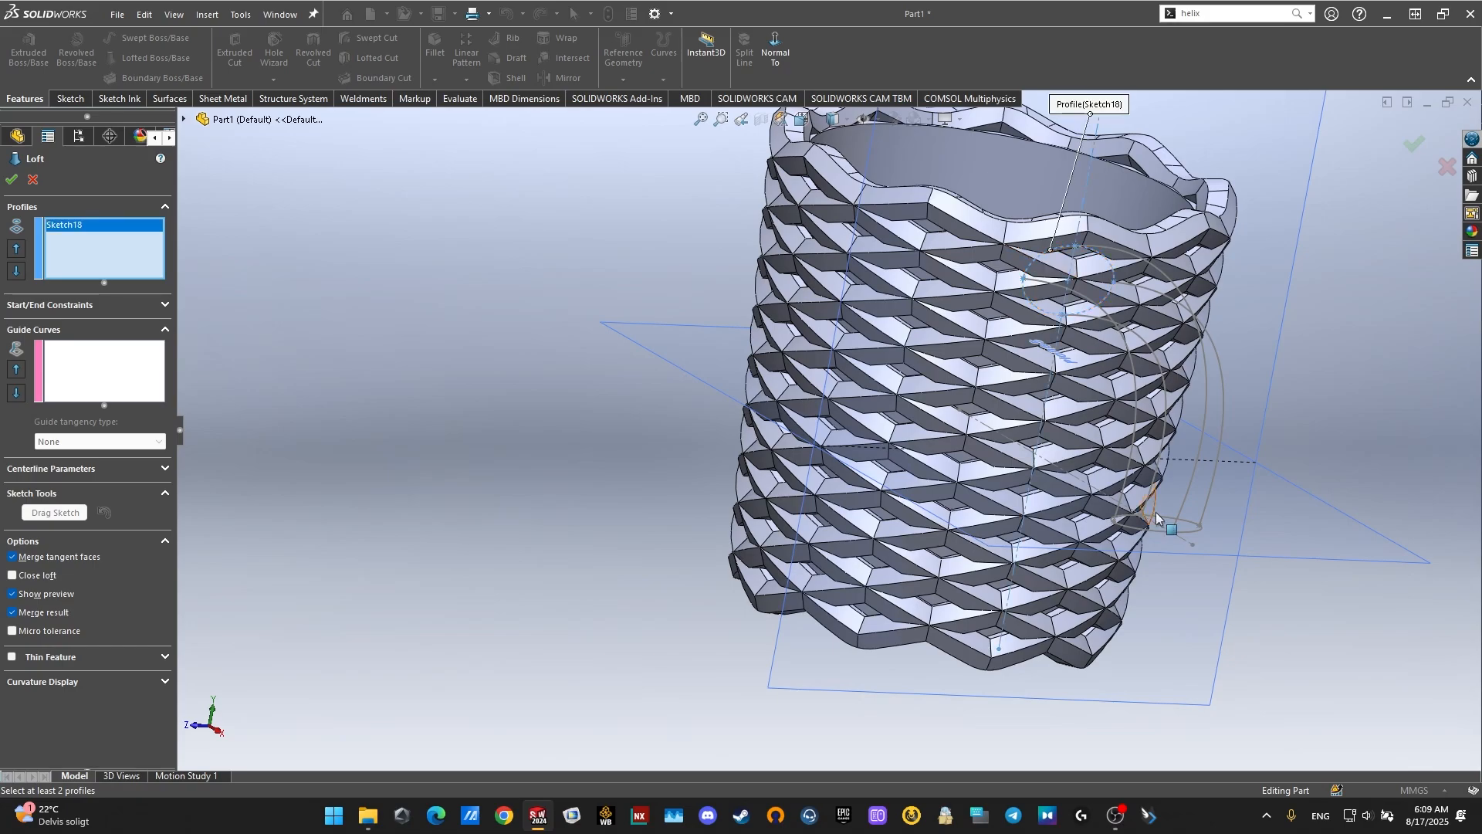
left_click(1162, 522)
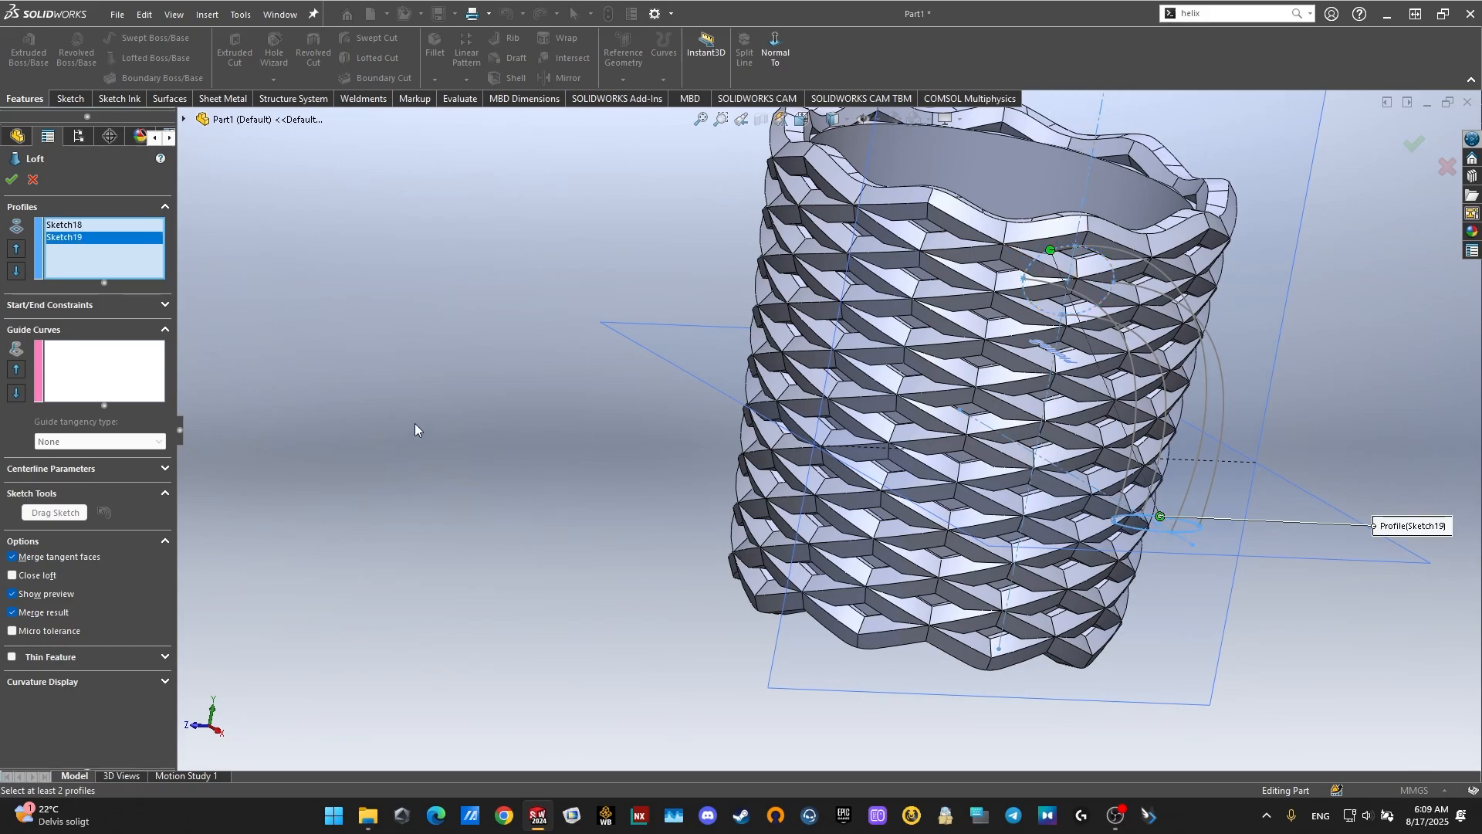
Step: Add all four handle splines as separate guide curves and complete the loft
left_click(1136, 423)
left_click(1175, 356)
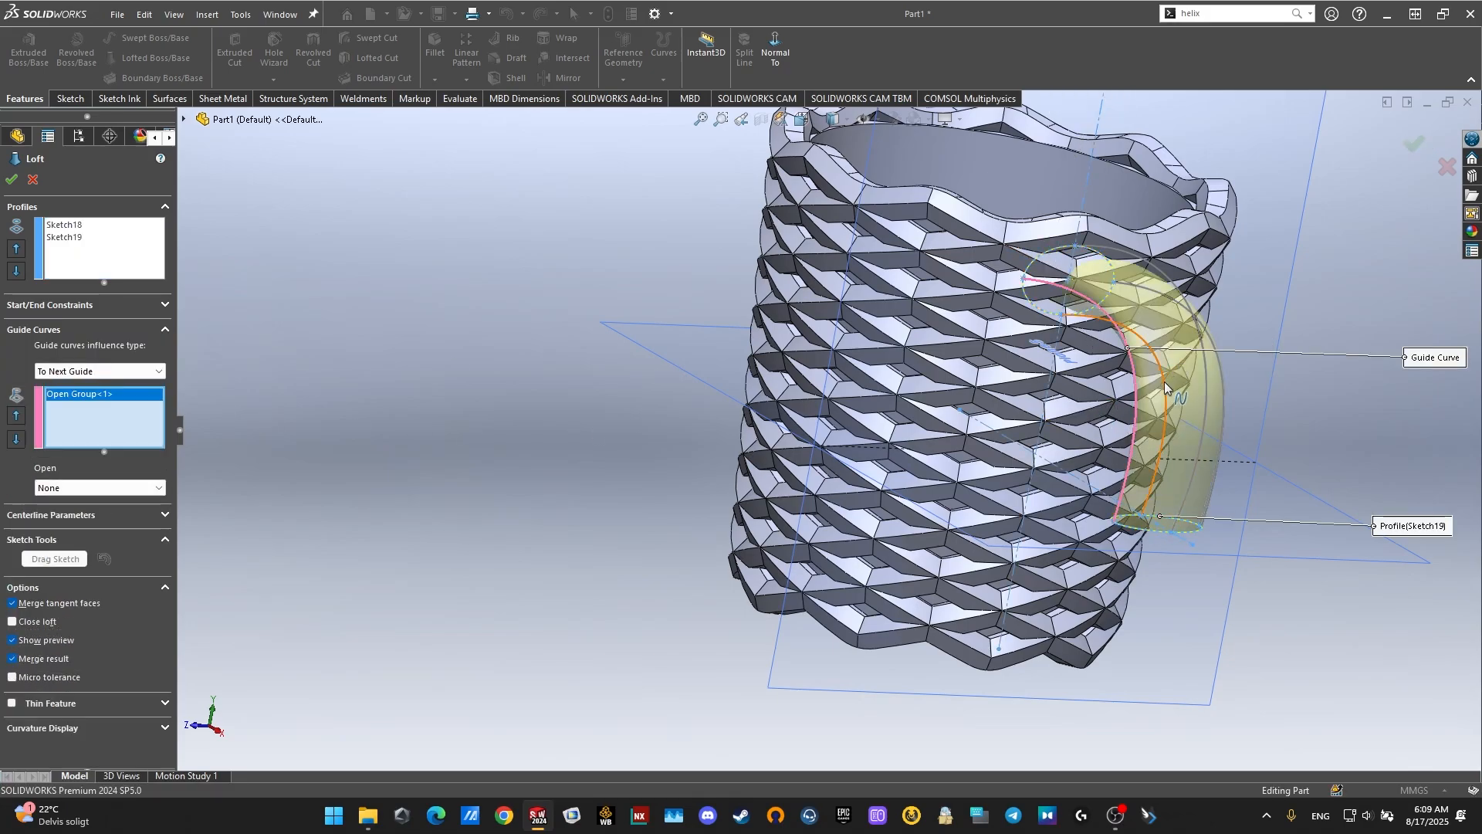
left_click(1165, 388)
left_click(1202, 308)
left_click(1210, 382)
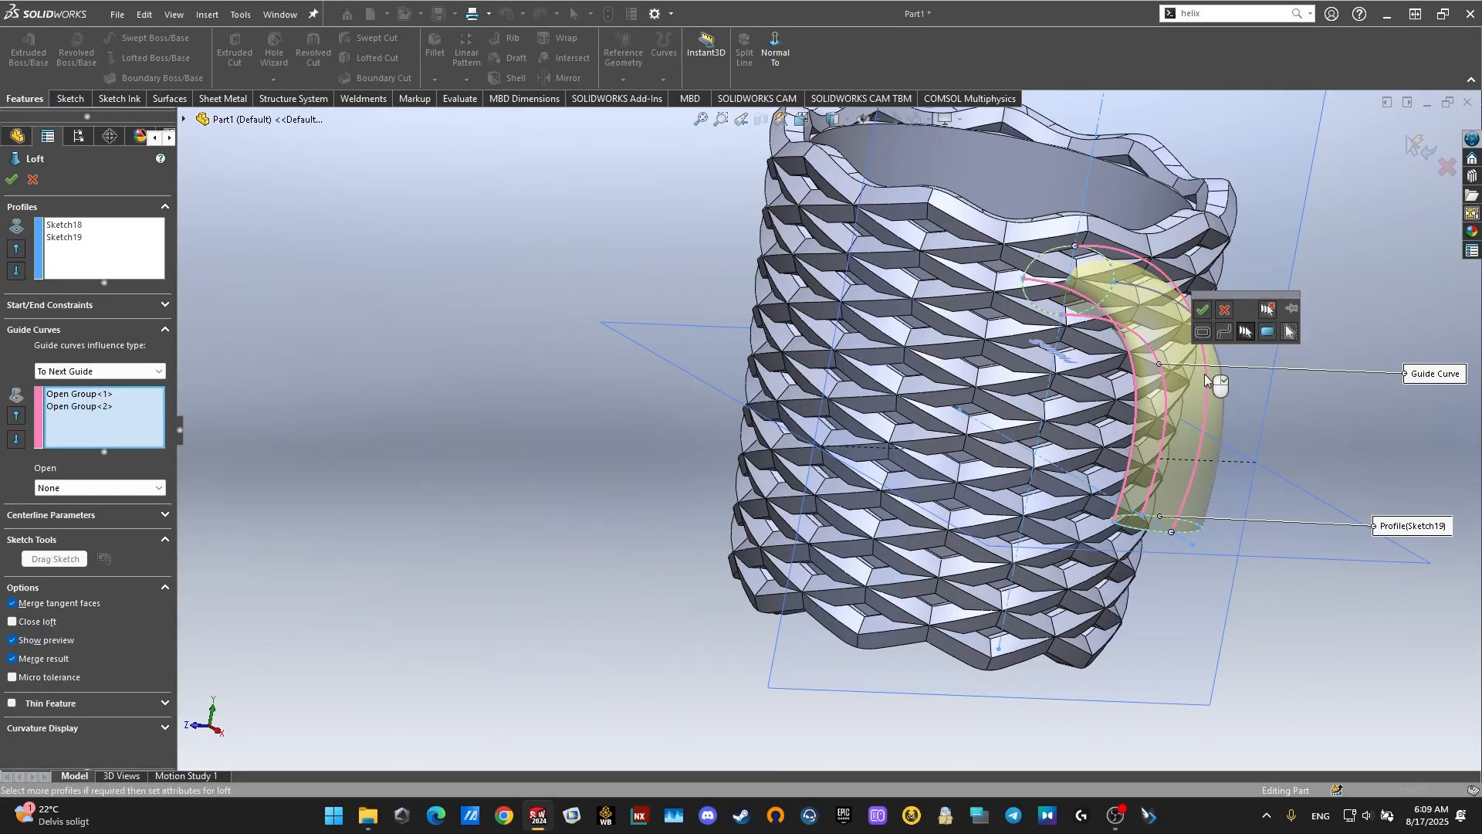
left_click(1201, 309)
middle_click_drag(1201, 316, 902, 397)
left_click(884, 407)
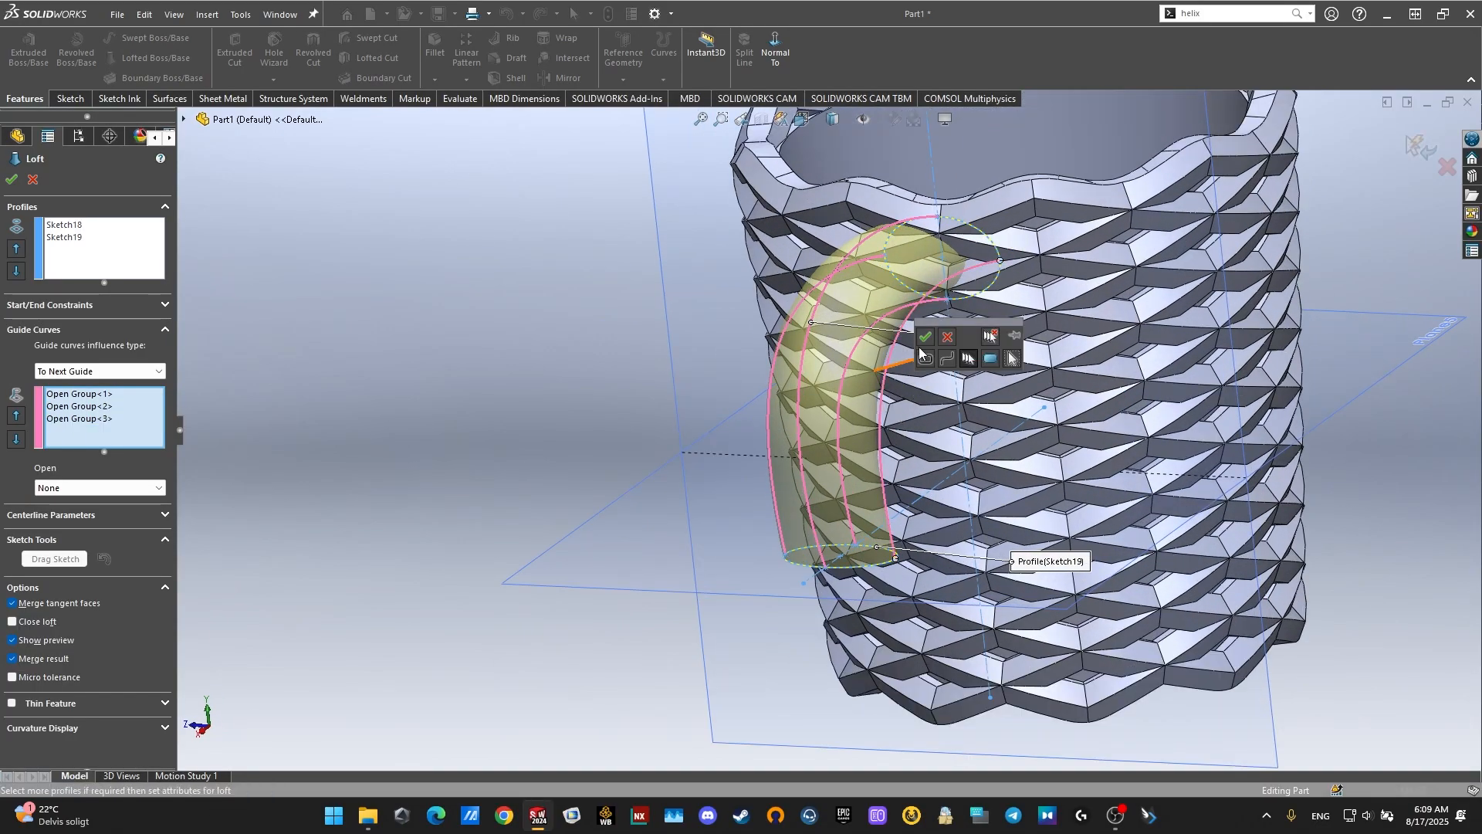
left_click(935, 340)
left_click(1412, 147)
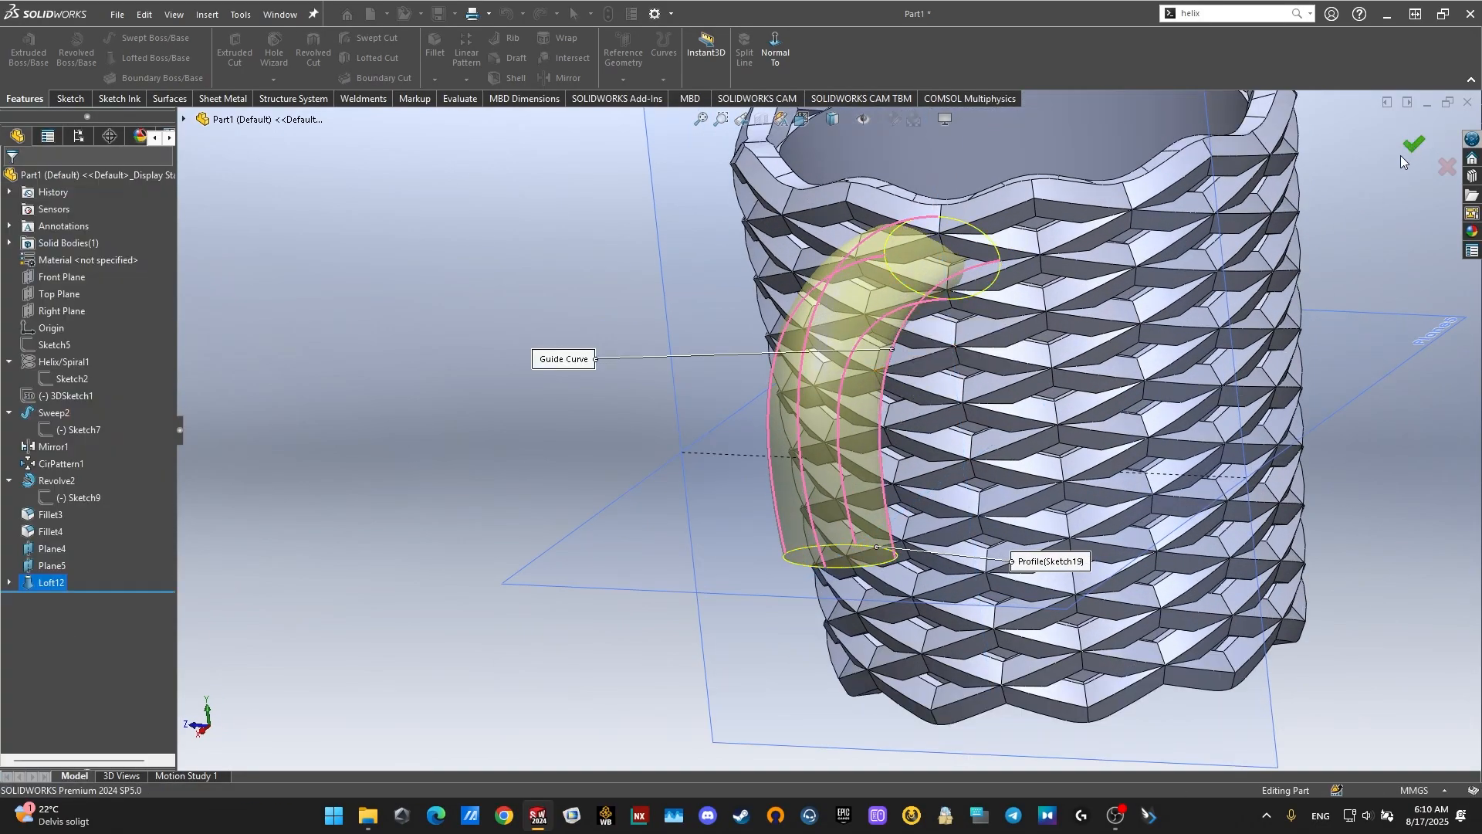
Step: Hide the two reference planes used for the handle ellipses, Plane5 and Plane4
middle_click_drag(914, 388, 954, 544)
right_click(1110, 525)
left_click(1141, 516)
right_click(938, 572)
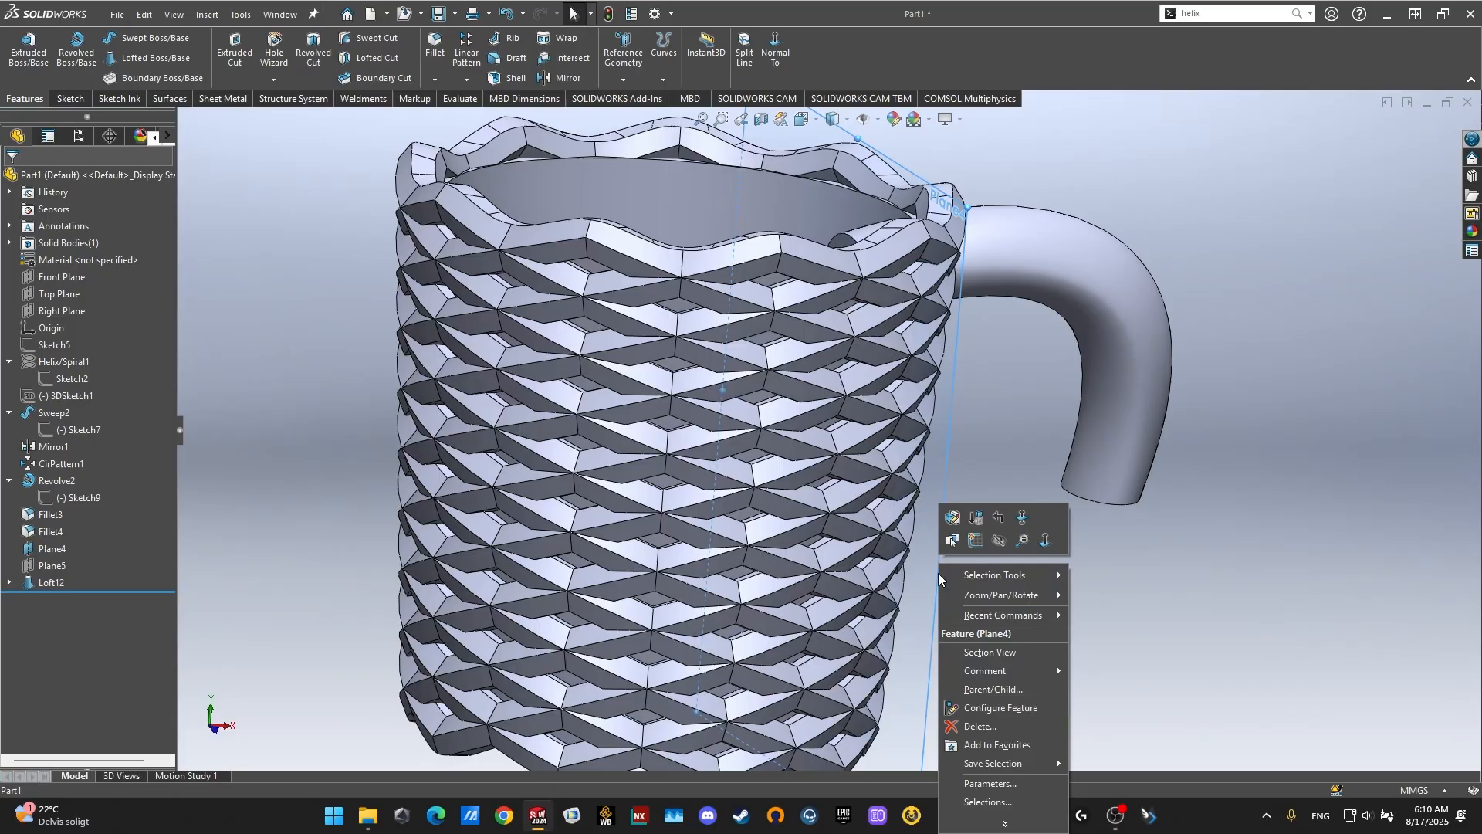
left_click(995, 541)
middle_click_drag(1054, 558, 925, 516)
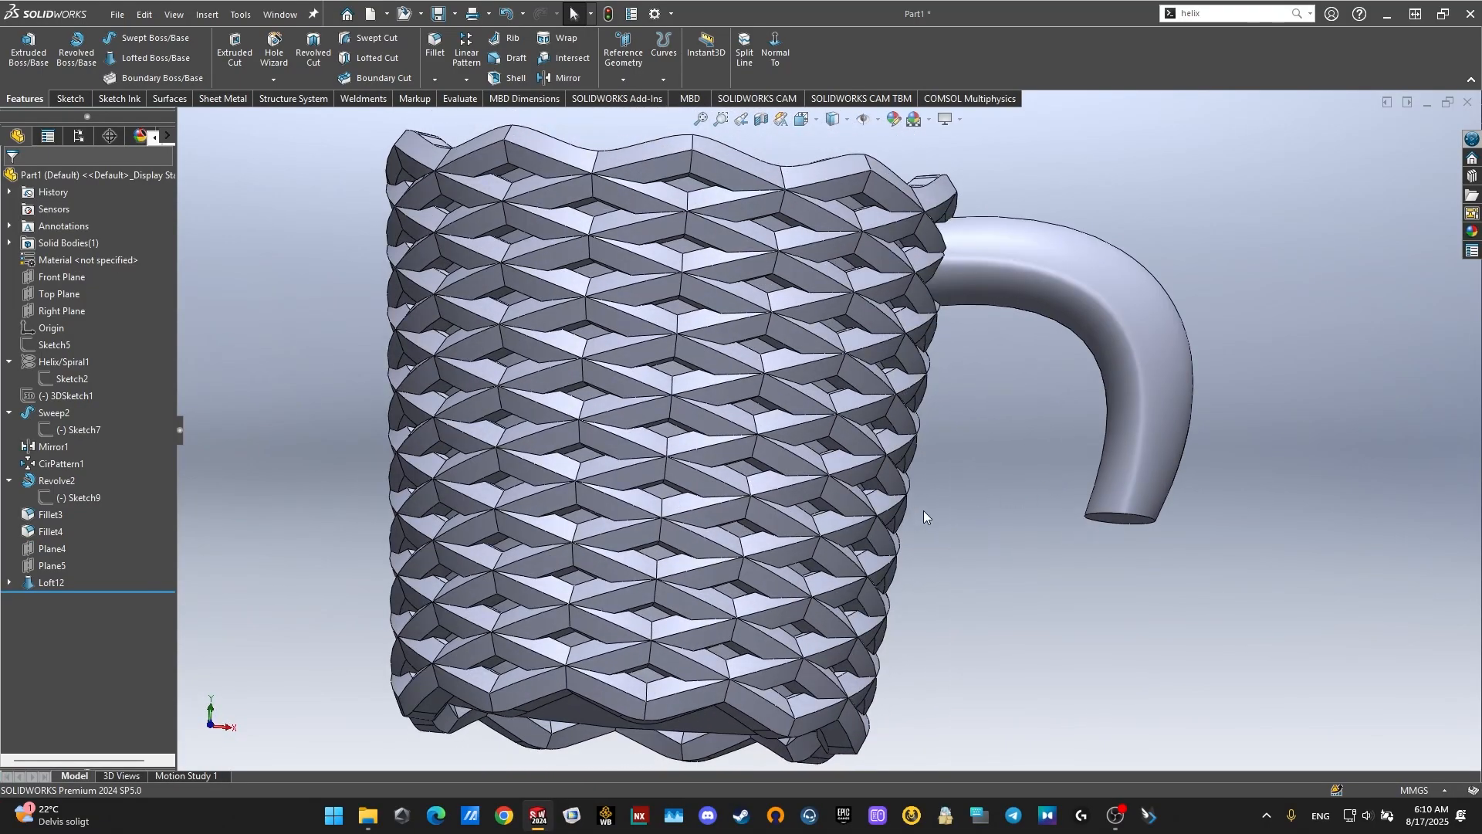
Step: Sketch on the handle's lower end face, convert the face outline into sketch entities and exit the sketch
left_click(52, 548)
middle_click_drag(718, 494, 880, 397)
left_click(1013, 524)
middle_click_drag(1006, 502, 950, 440)
left_click(960, 454)
right_click(960, 454)
left_click(993, 418)
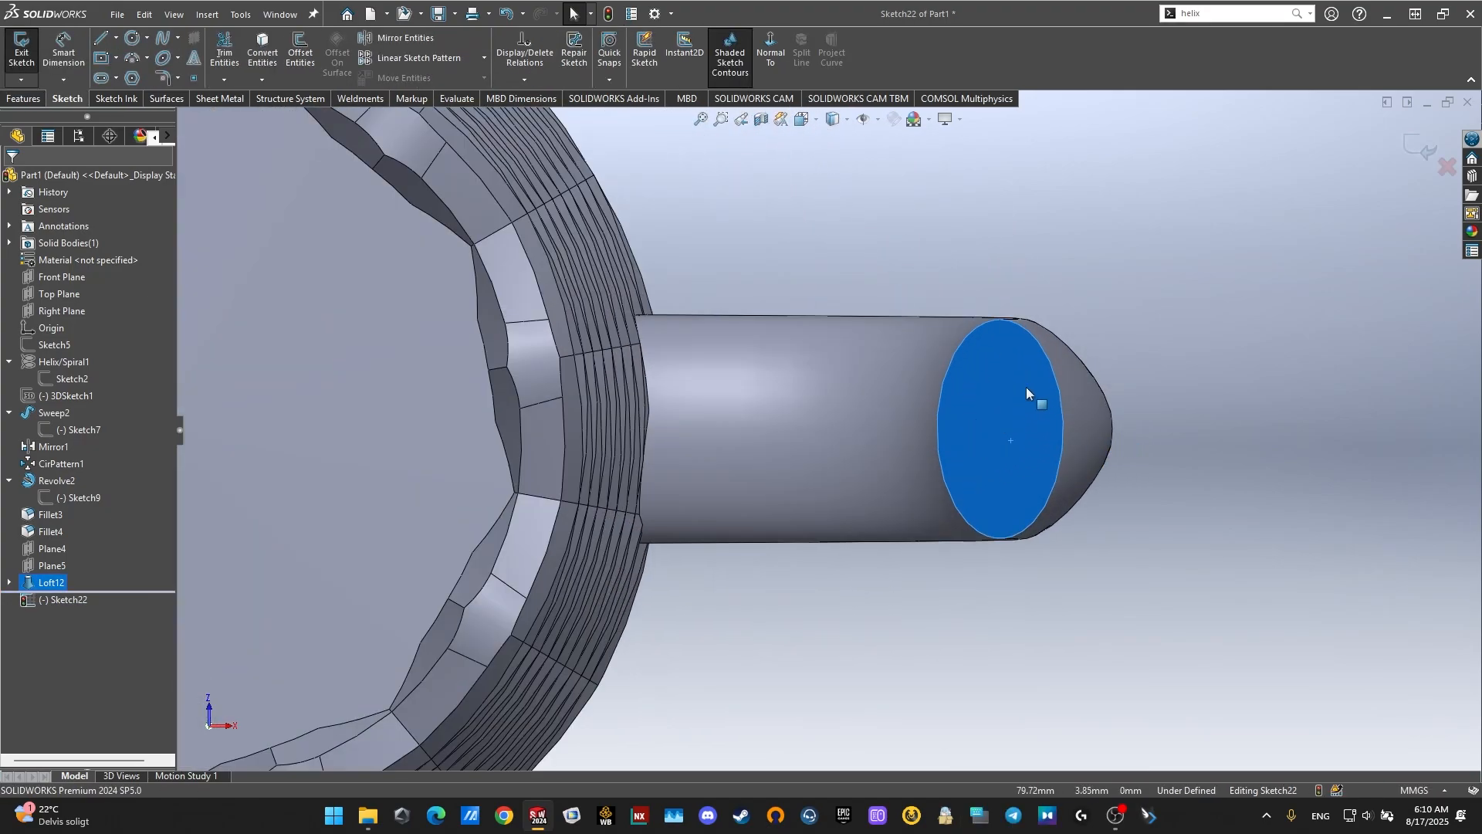
left_click(264, 67)
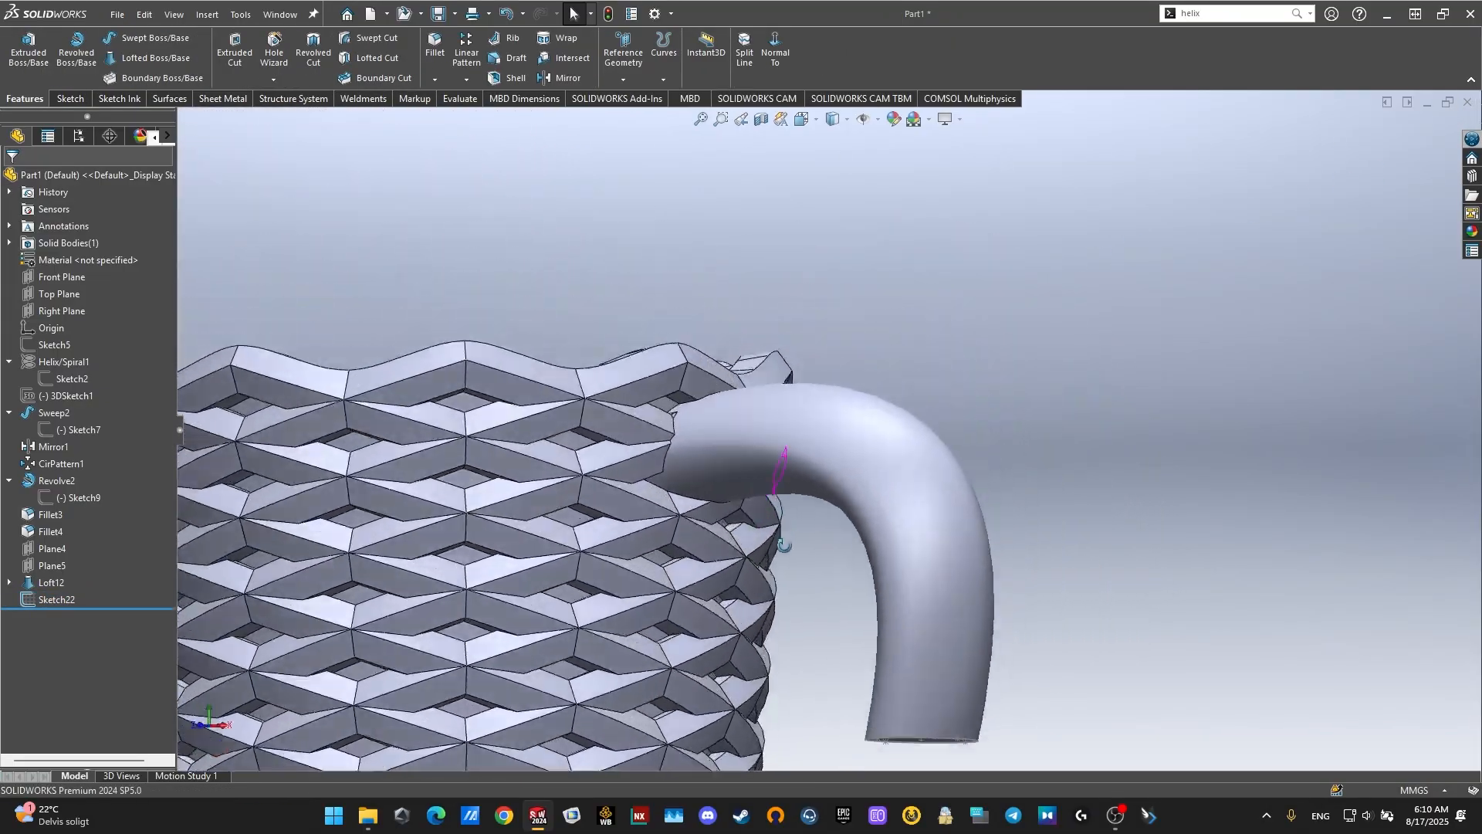
middle_click_drag(785, 545, 815, 632)
scroll(836, 622, "up", 3)
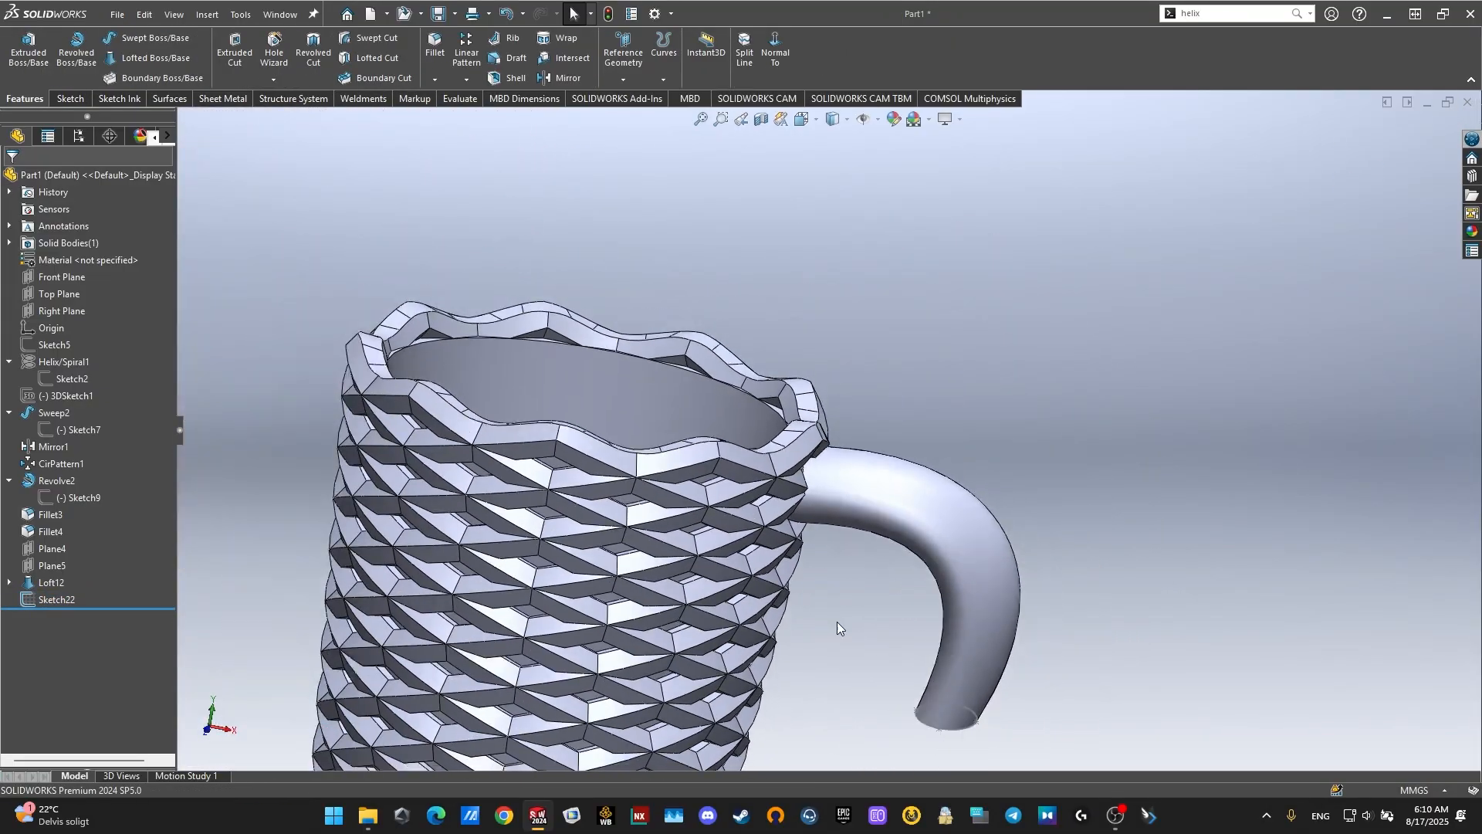
scroll(844, 623, "down", 3)
scroll(844, 623, "up", 3)
scroll(799, 635, "down", 3)
scroll(799, 634, "up", 3)
scroll(752, 625, "down", 3)
scroll(751, 623, "up", 5)
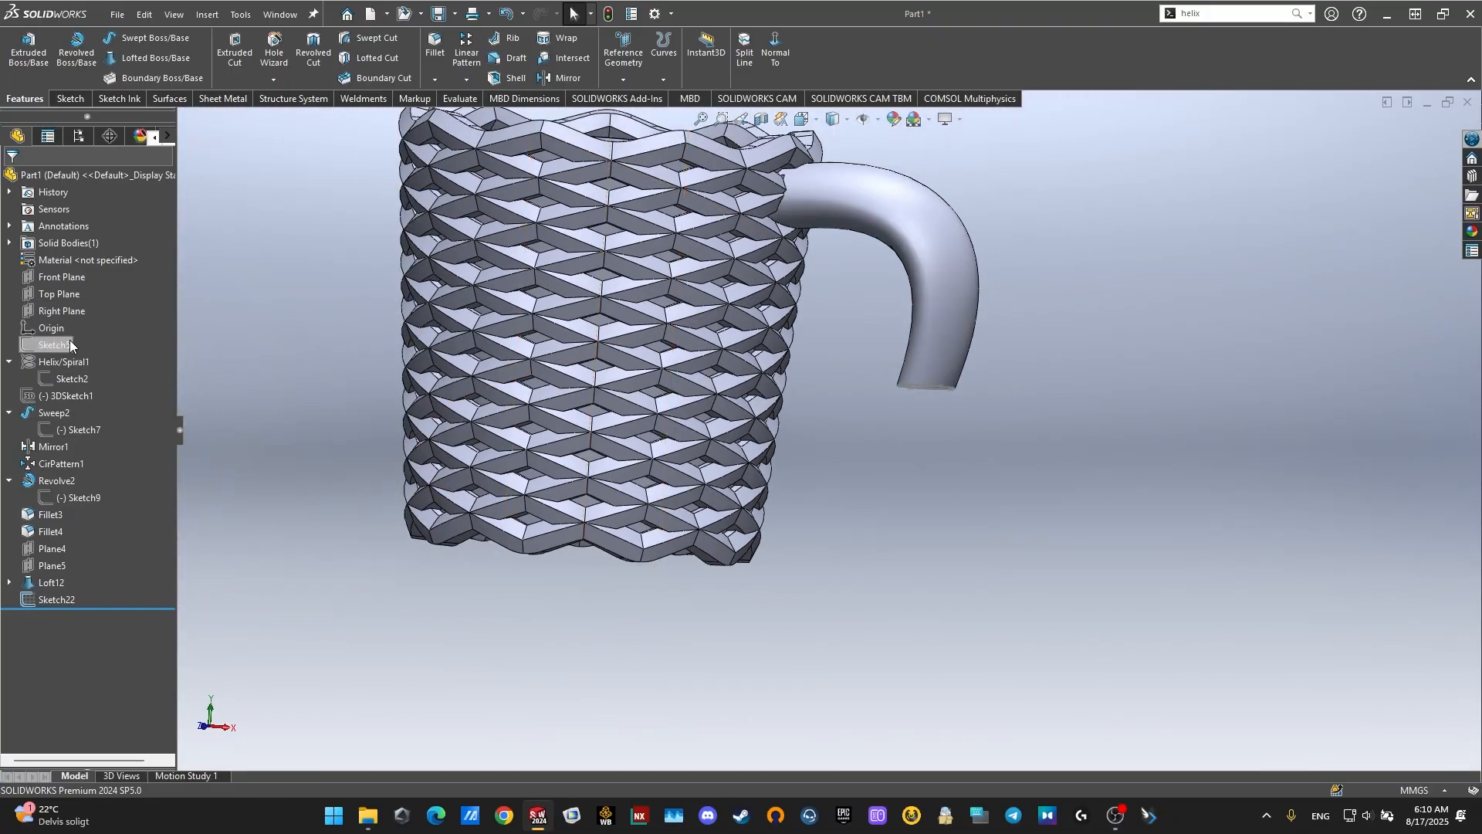
Step: Start a sketch on Plane4 and draw a vertical construction line through the origin, extending above and below the cup
right_click(48, 555)
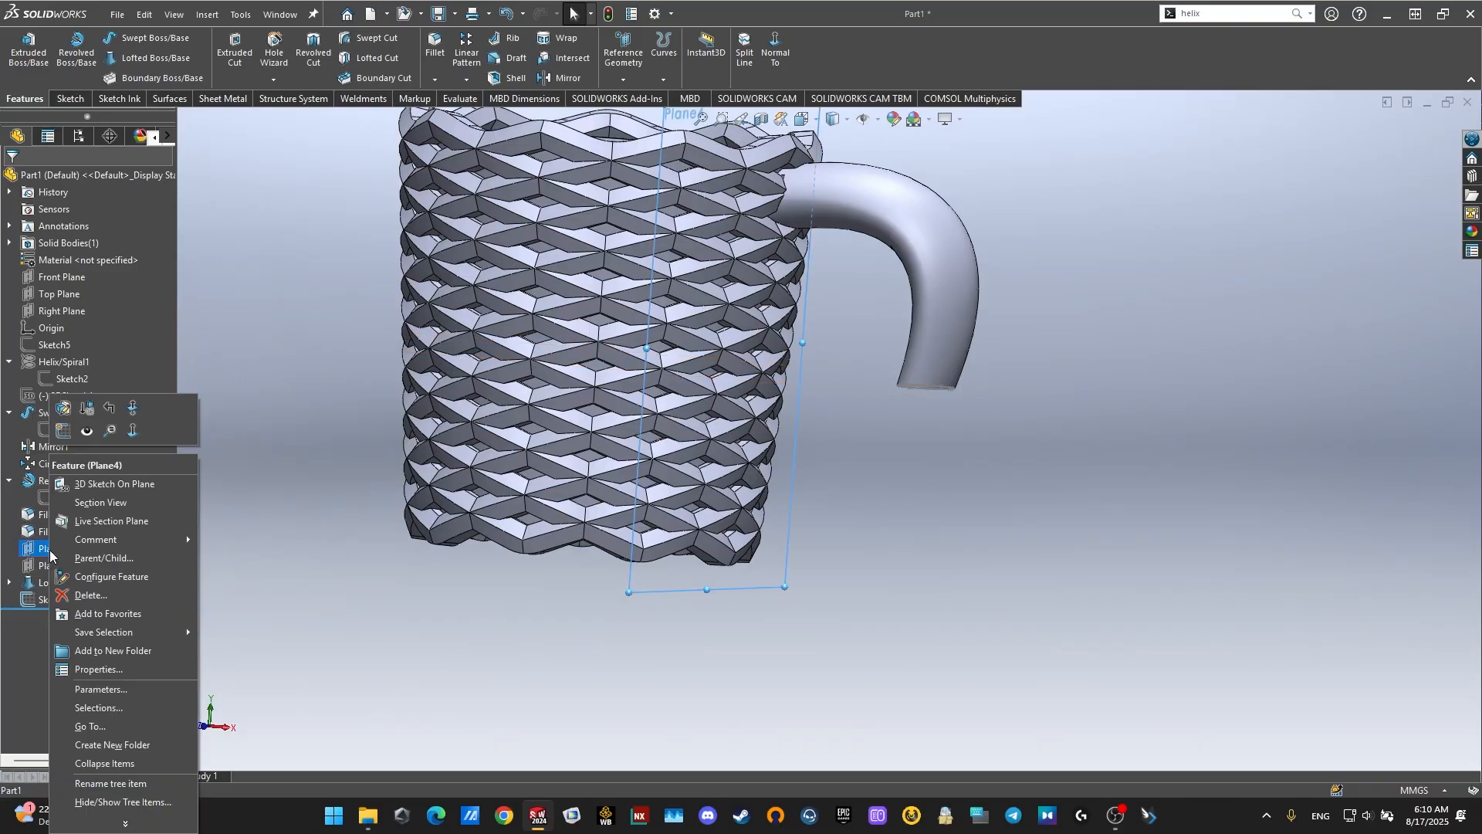
left_click(68, 433)
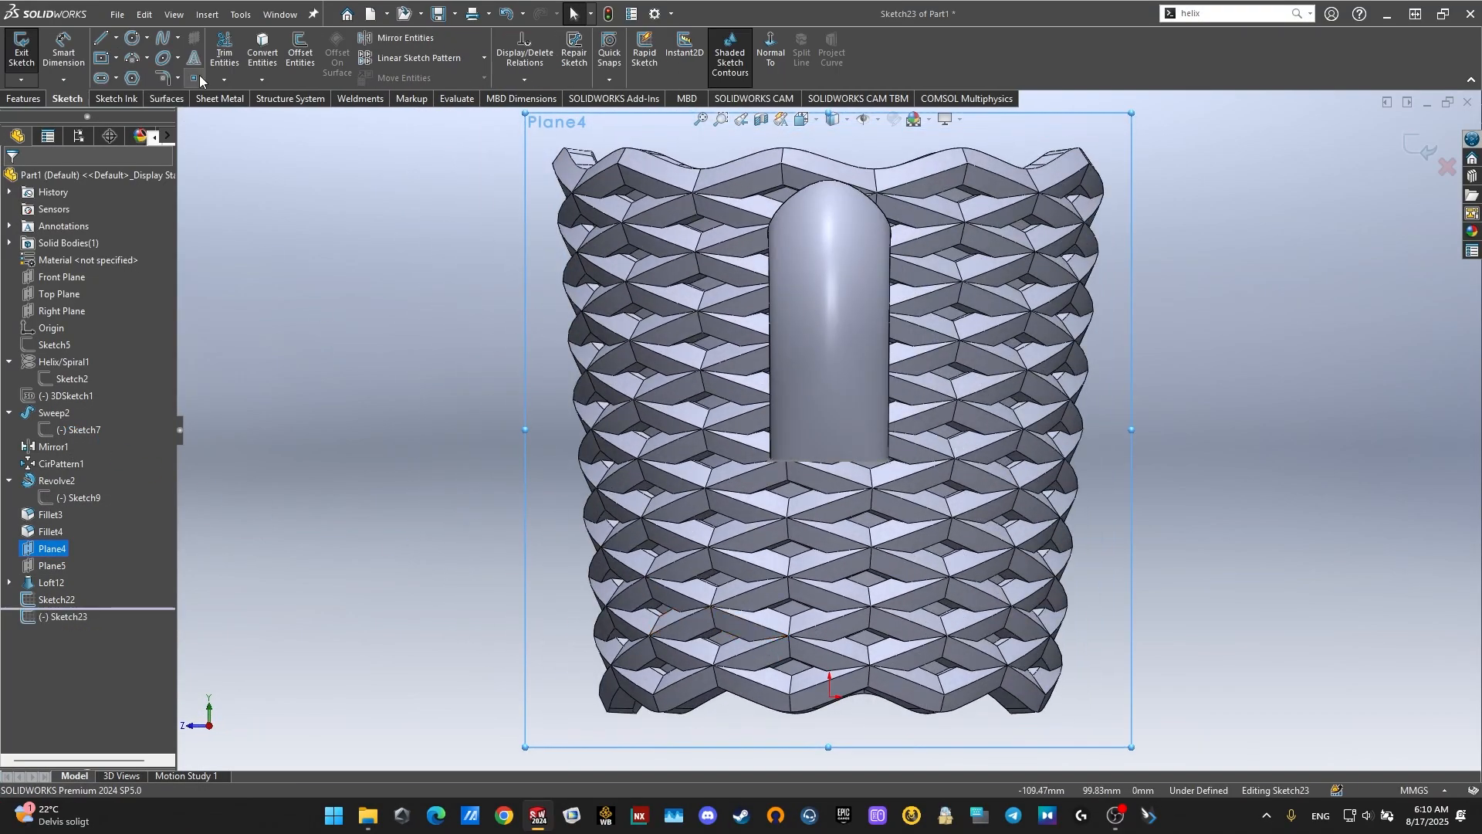
left_click(101, 38)
scroll(837, 224, "up", 3)
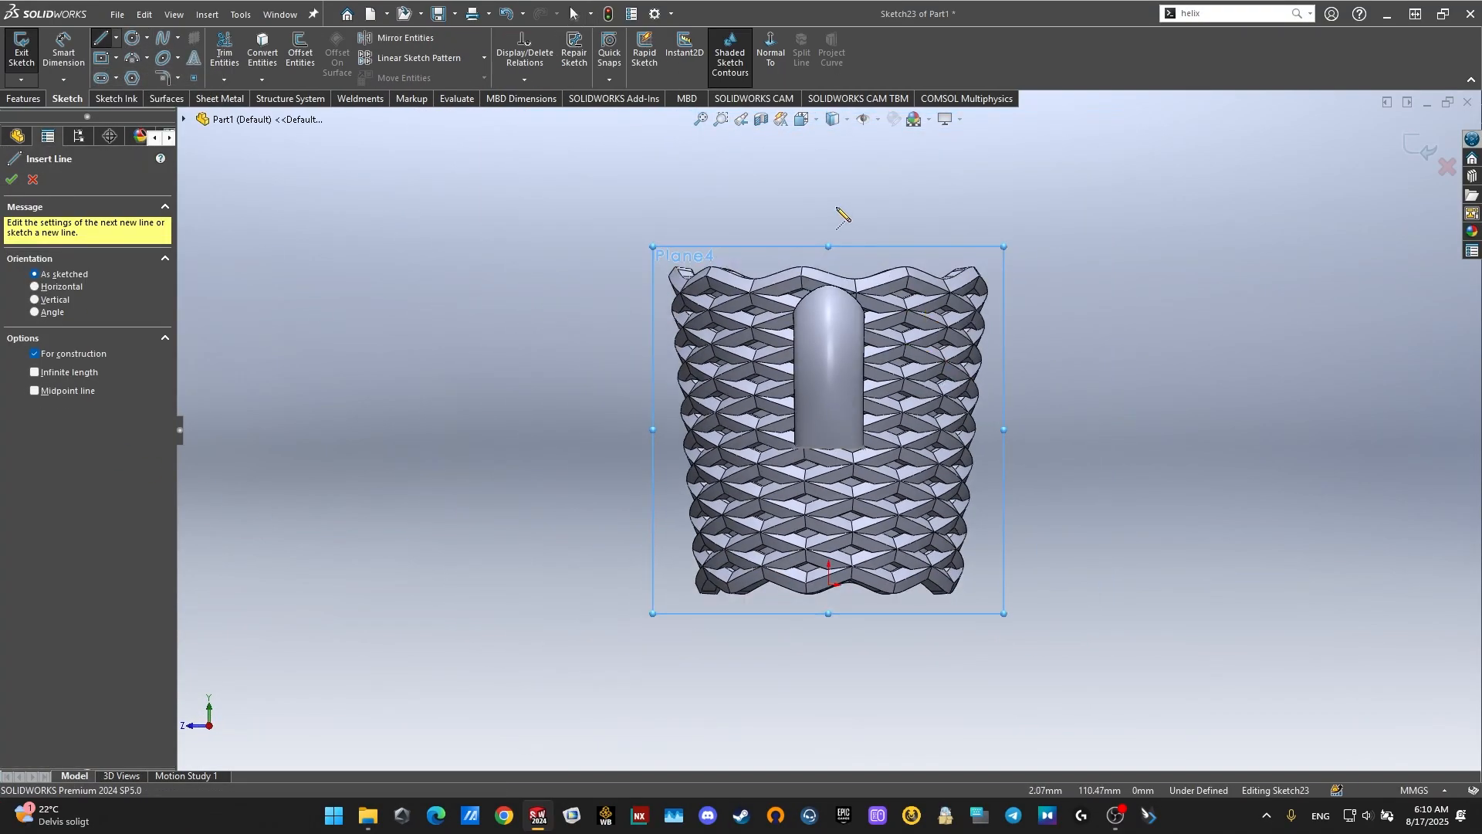
left_click(828, 685)
right_click(866, 654)
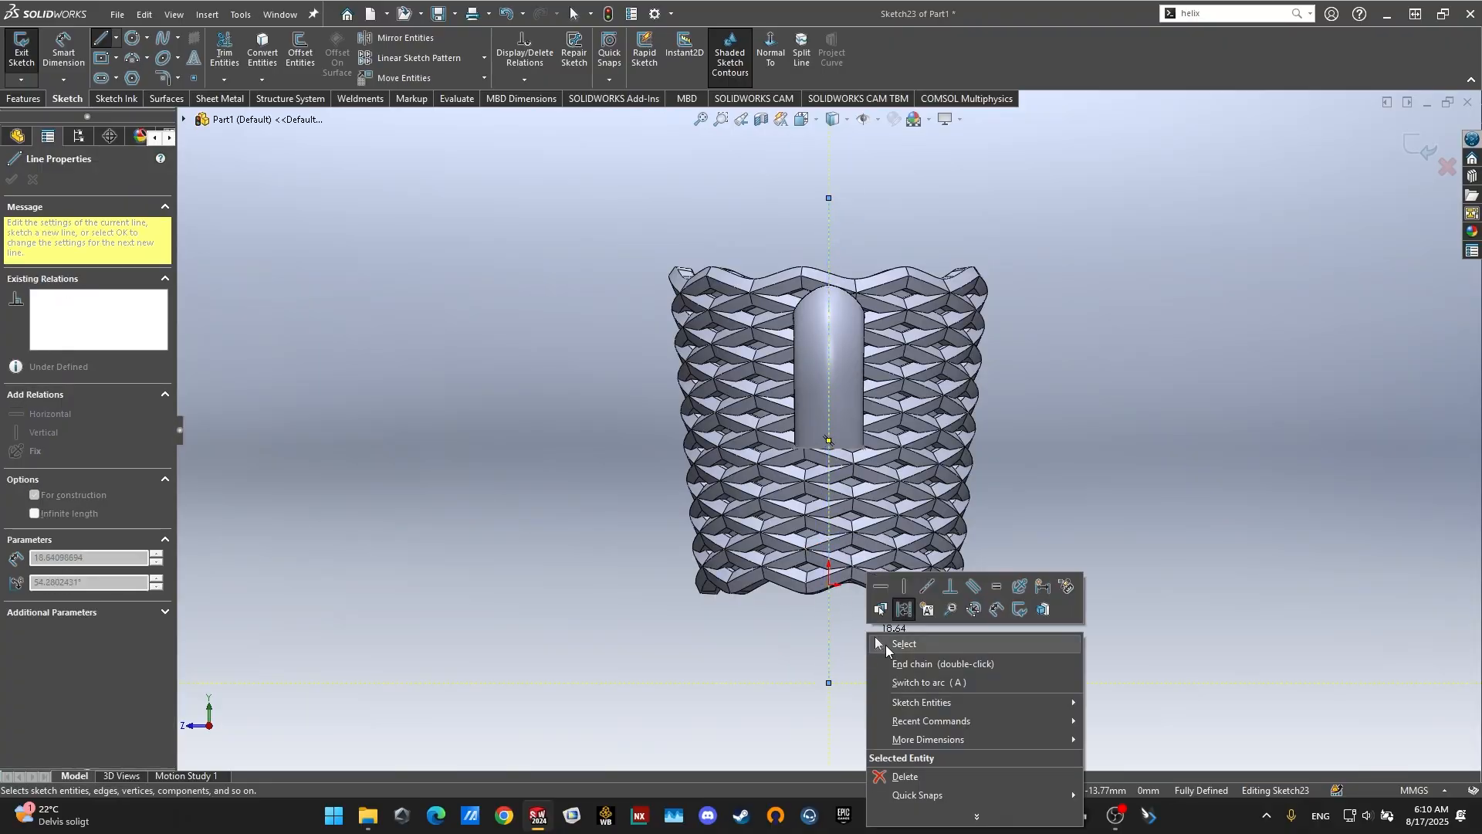
left_click(880, 643)
Step: Sketch a circle about 9.8 mm in diameter, centred on the construction line just above the cup's bottom edge
scroll(846, 607, "down", 4)
left_click(133, 39)
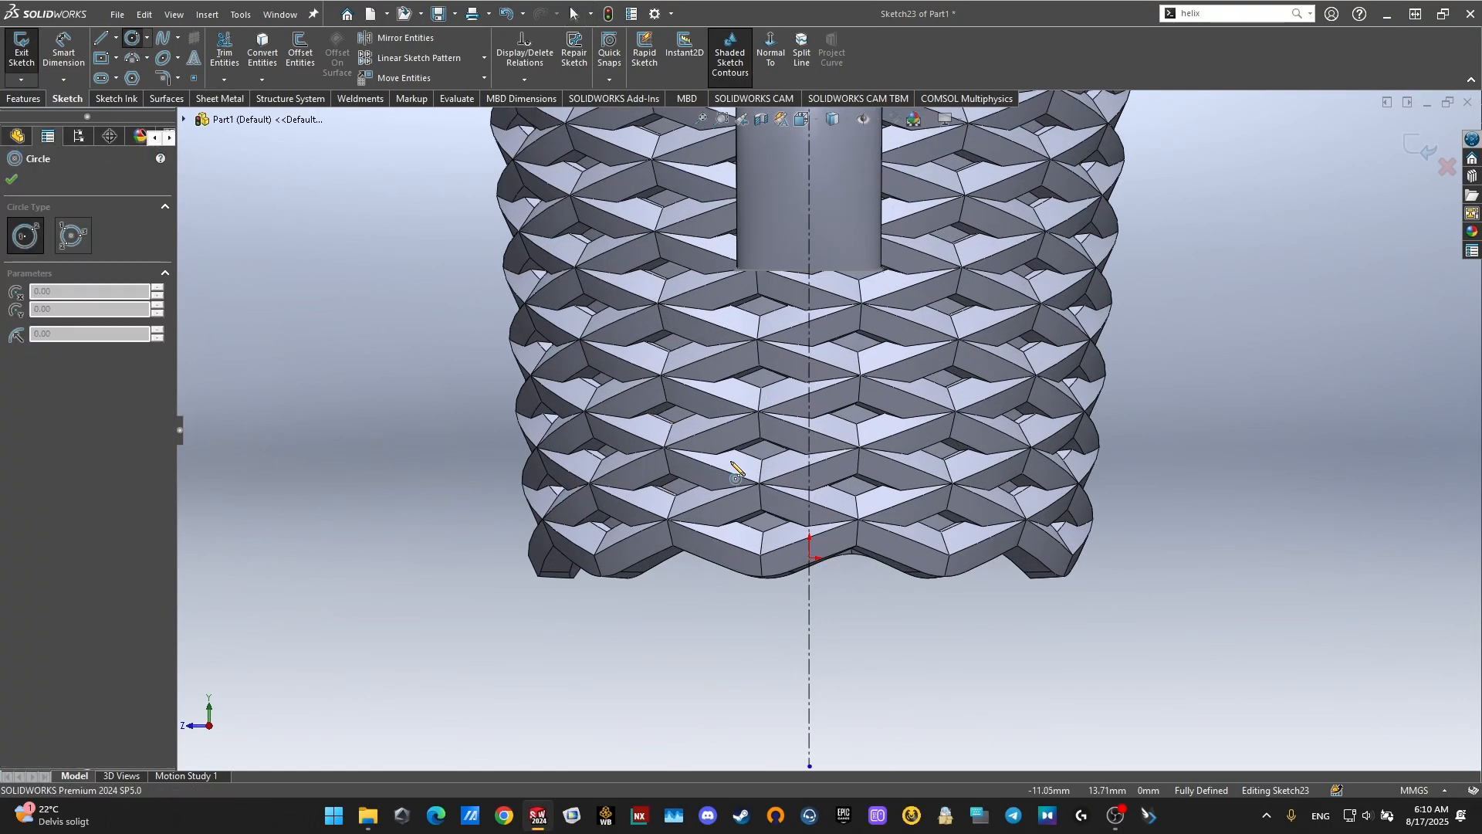
left_click(809, 490)
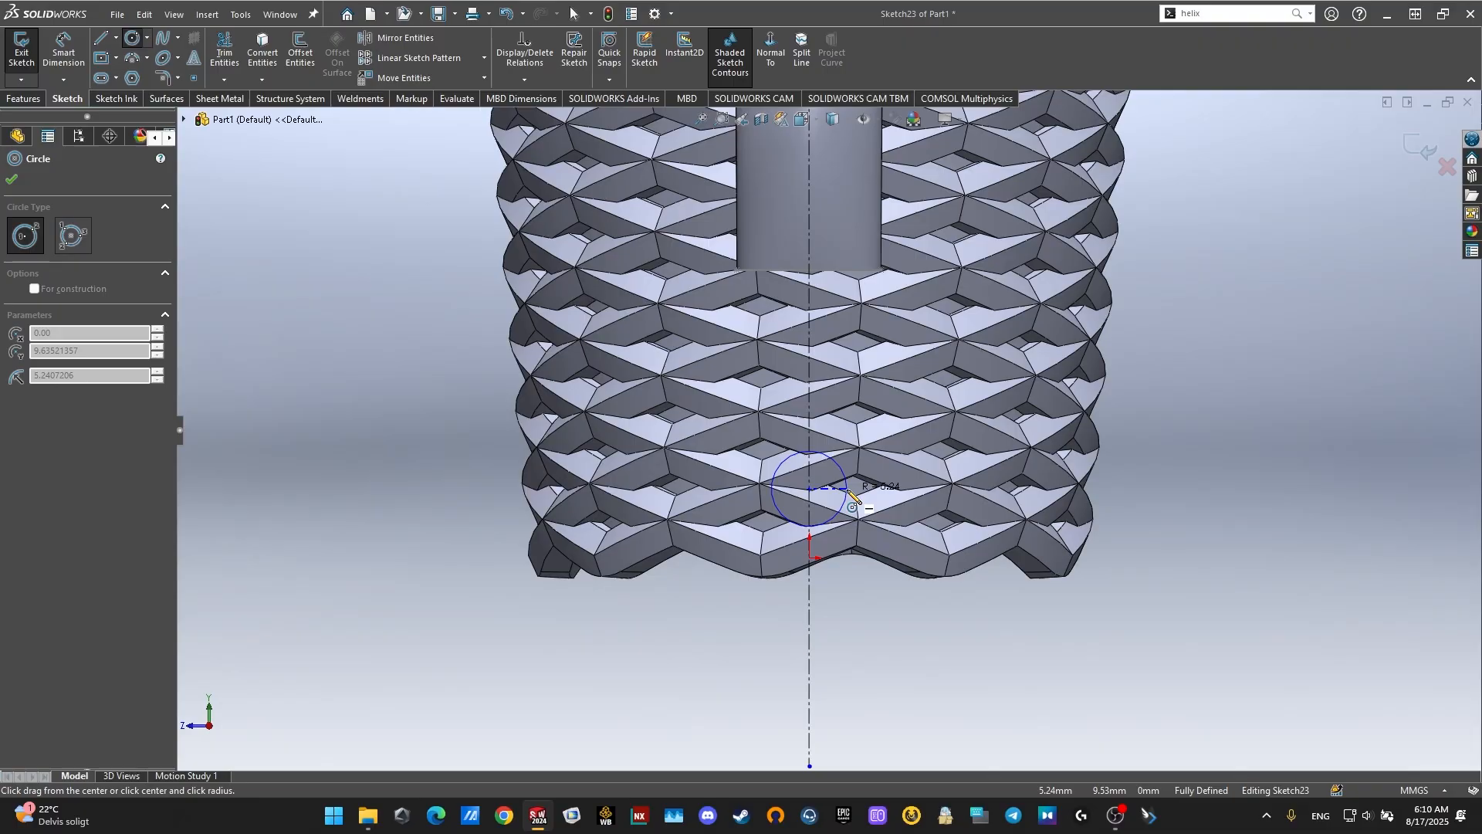
left_click(853, 498)
key("Escape")
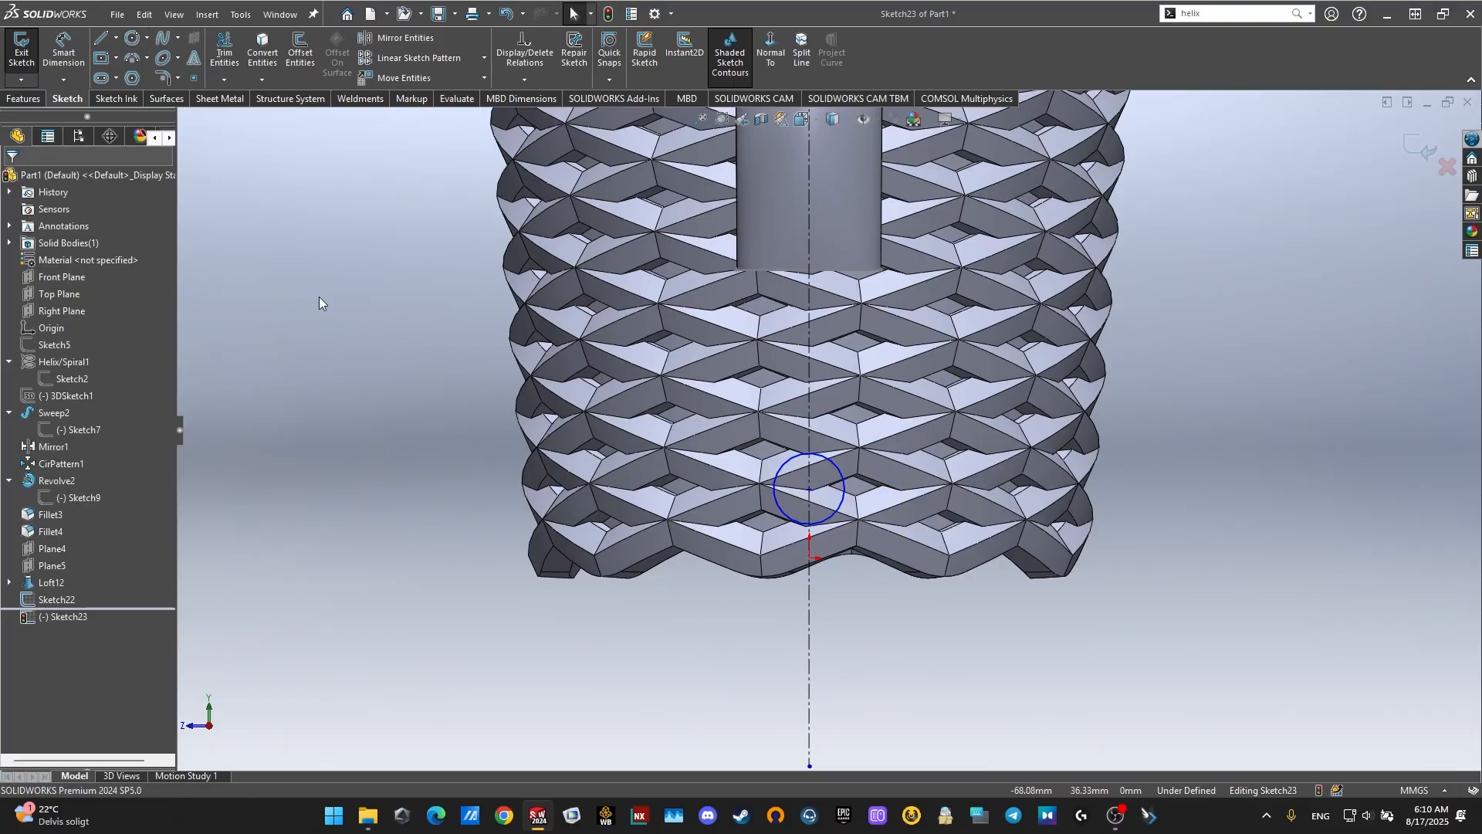
Step: Set the circle's diameter to 10 mm and exit the sketch
middle_click_drag(710, 355, 715, 391)
left_click(84, 63)
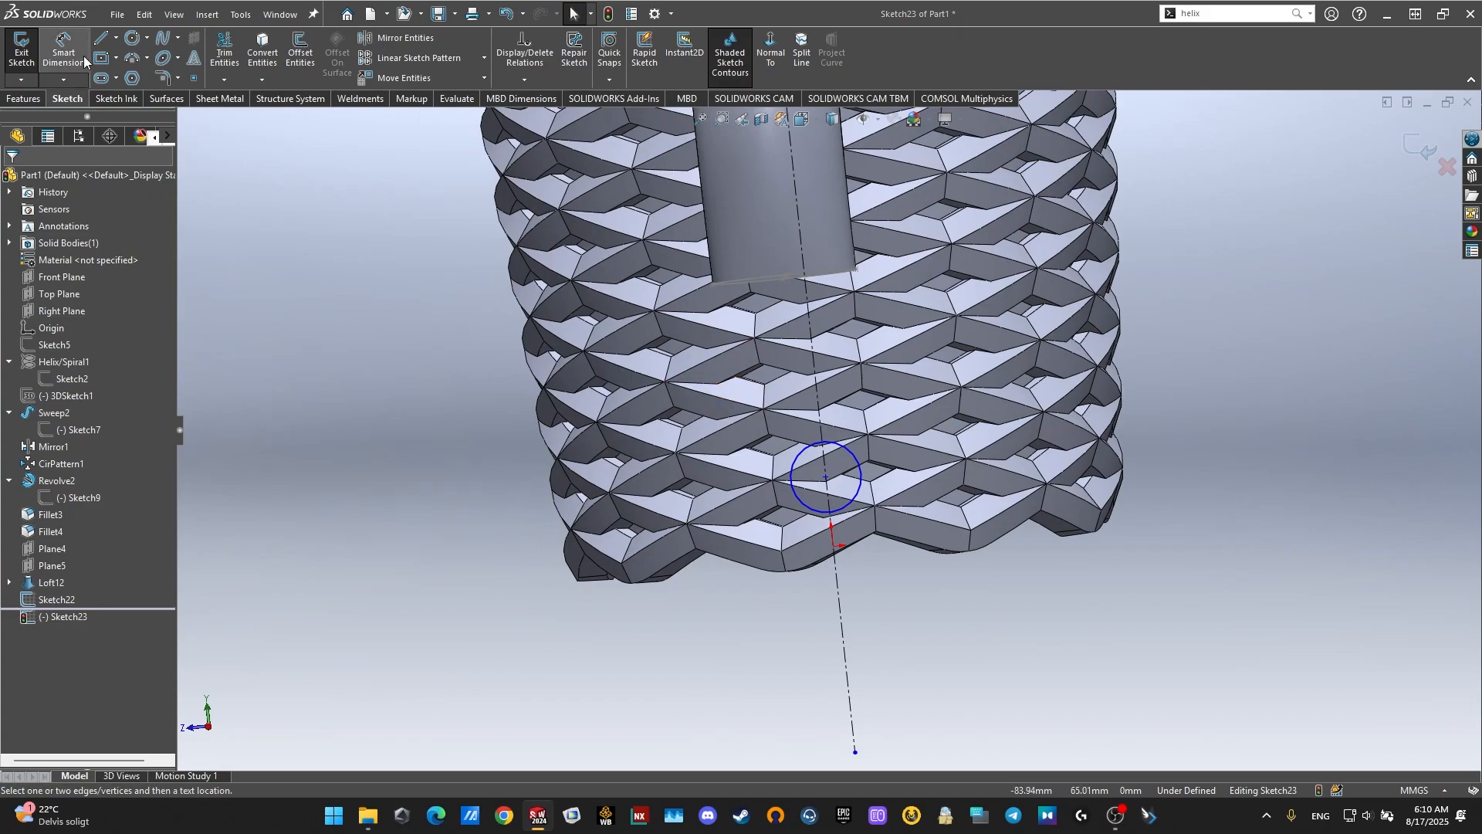
left_click(802, 453)
left_click(449, 491)
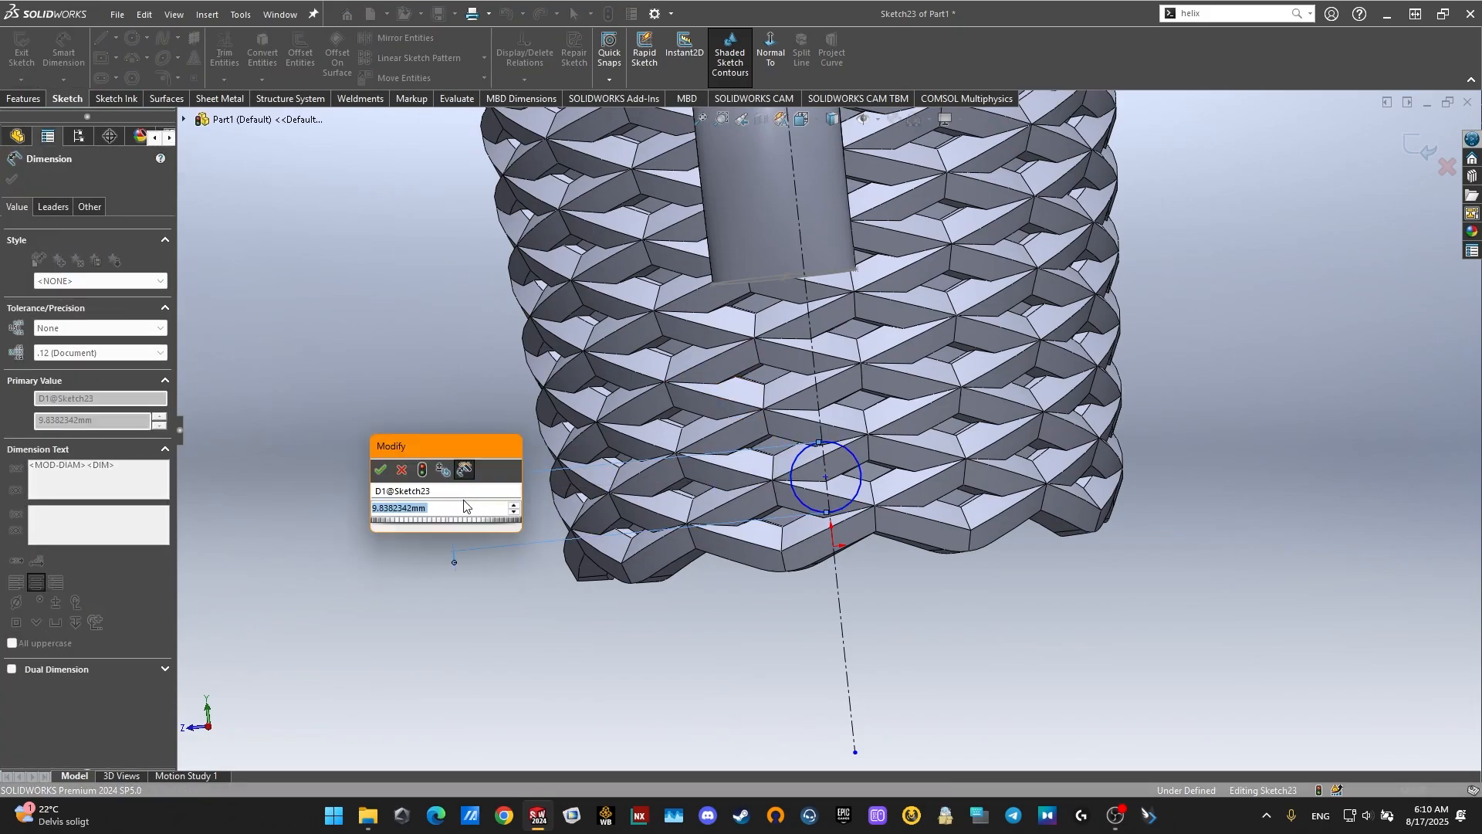
type("10")
key("Return")
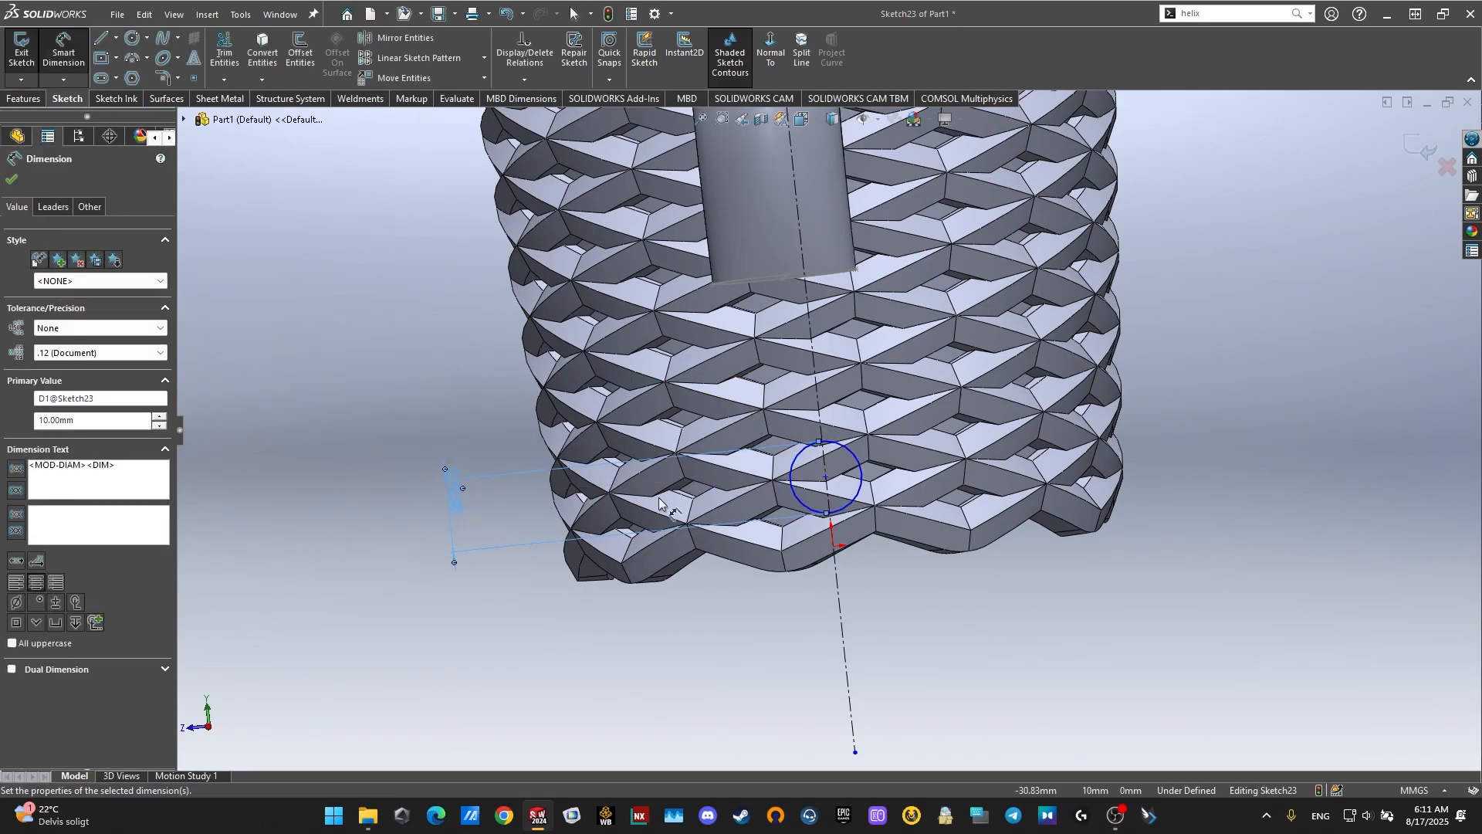
left_click(1421, 149)
Step: Reopen the 10 mm circle's sketch for editing and draw a construction line vertically across the circle's diameter
mouse_move(832, 528)
middle_mouse_down()
mouse_move(994, 461)
mouse_move(999, 386)
mouse_move(937, 436)
middle_mouse_up()
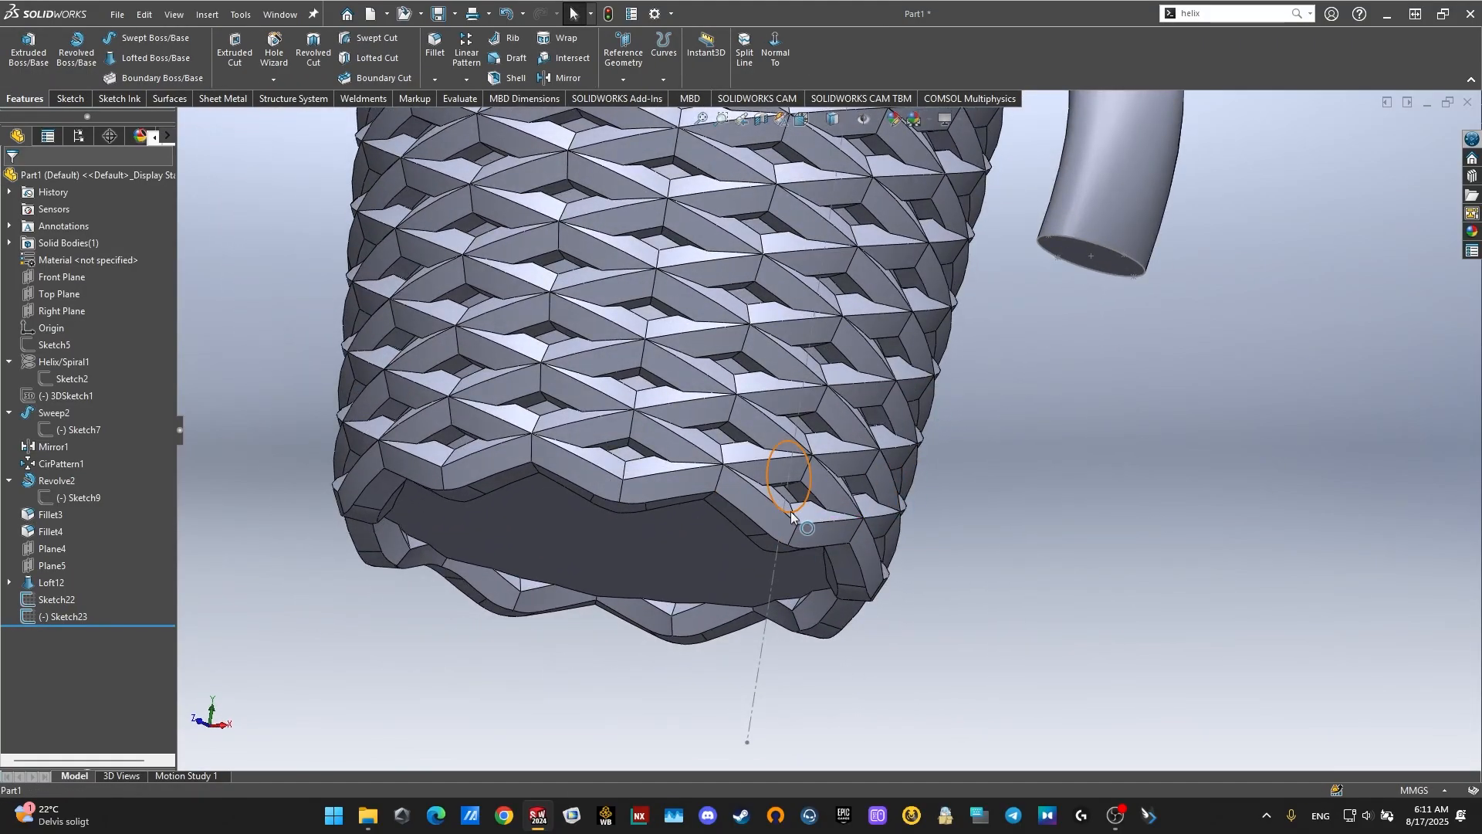
middle_click_drag(791, 513, 786, 522)
right_click(70, 617)
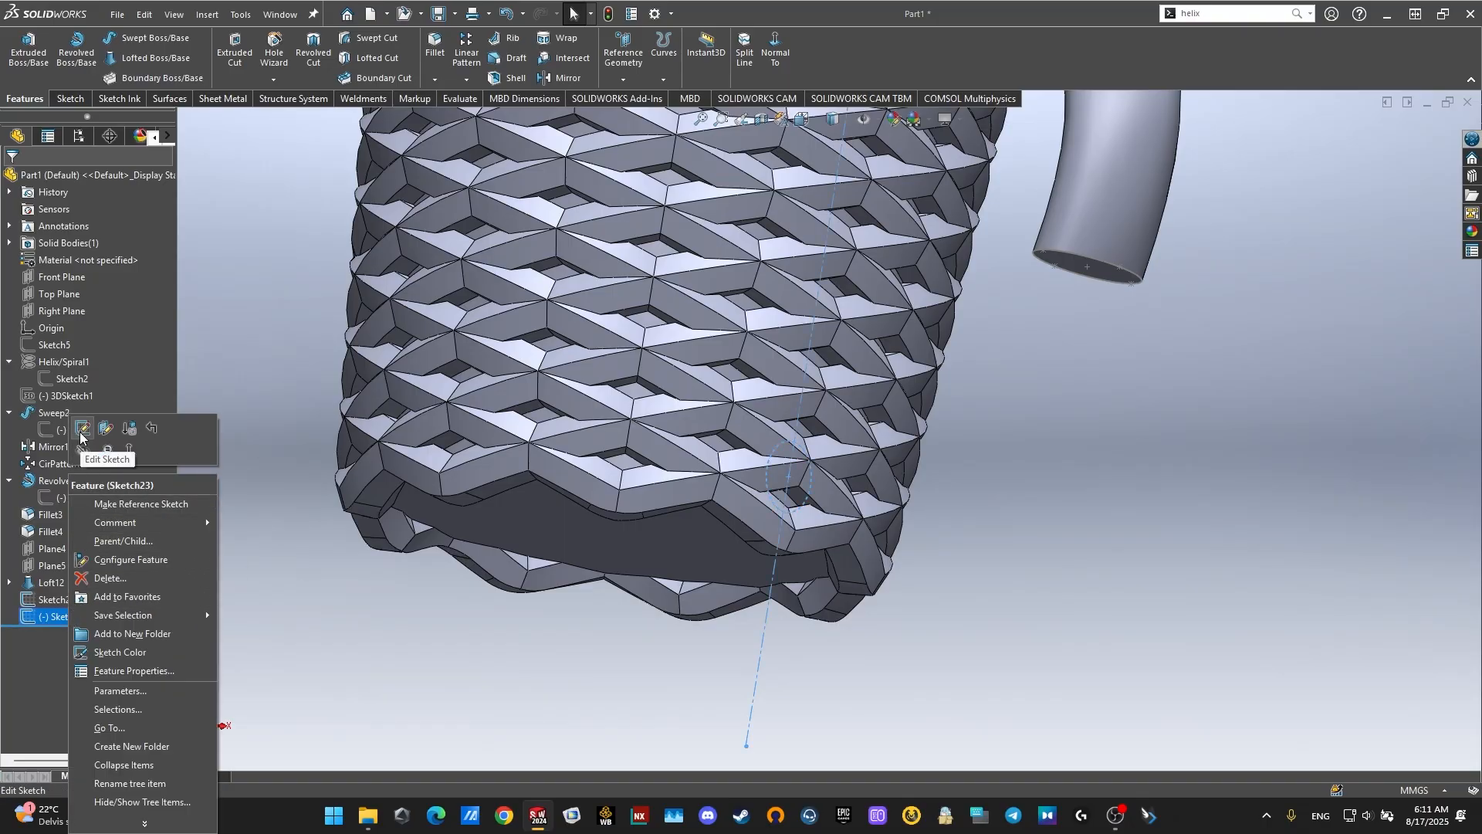
left_click(82, 429)
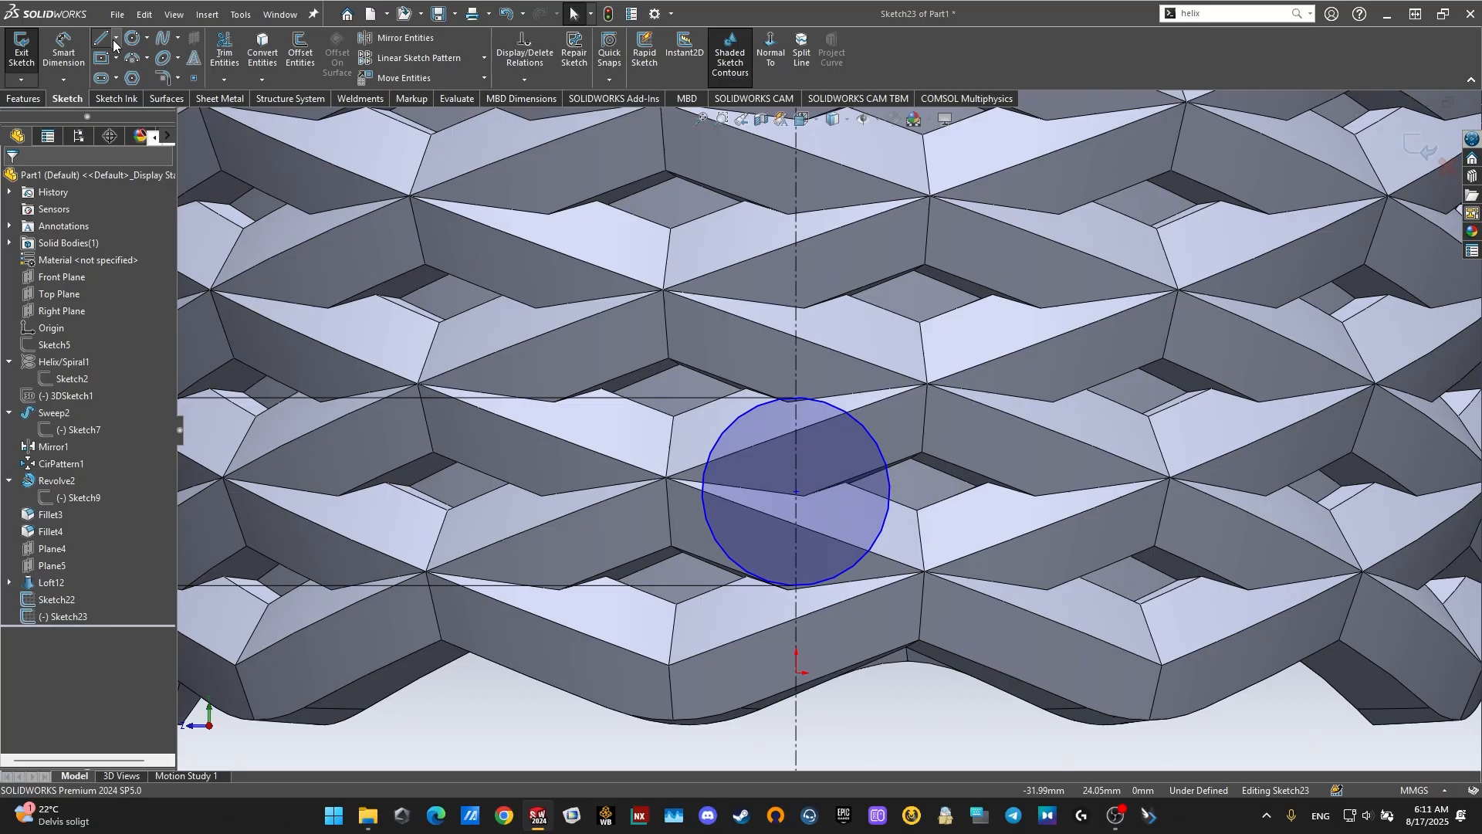
left_click(101, 39)
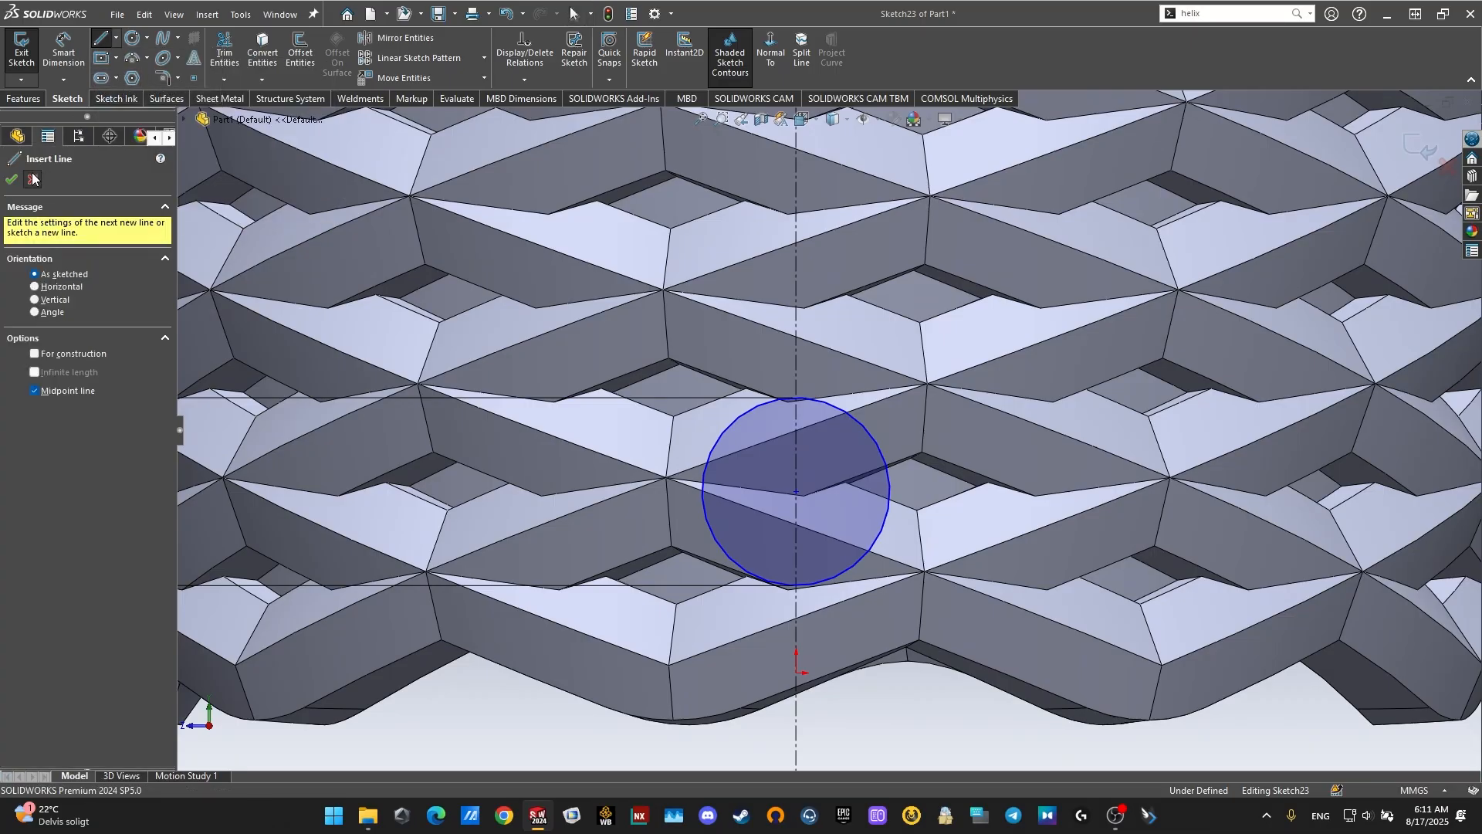
left_click(32, 179)
left_click(116, 38)
left_click(139, 77)
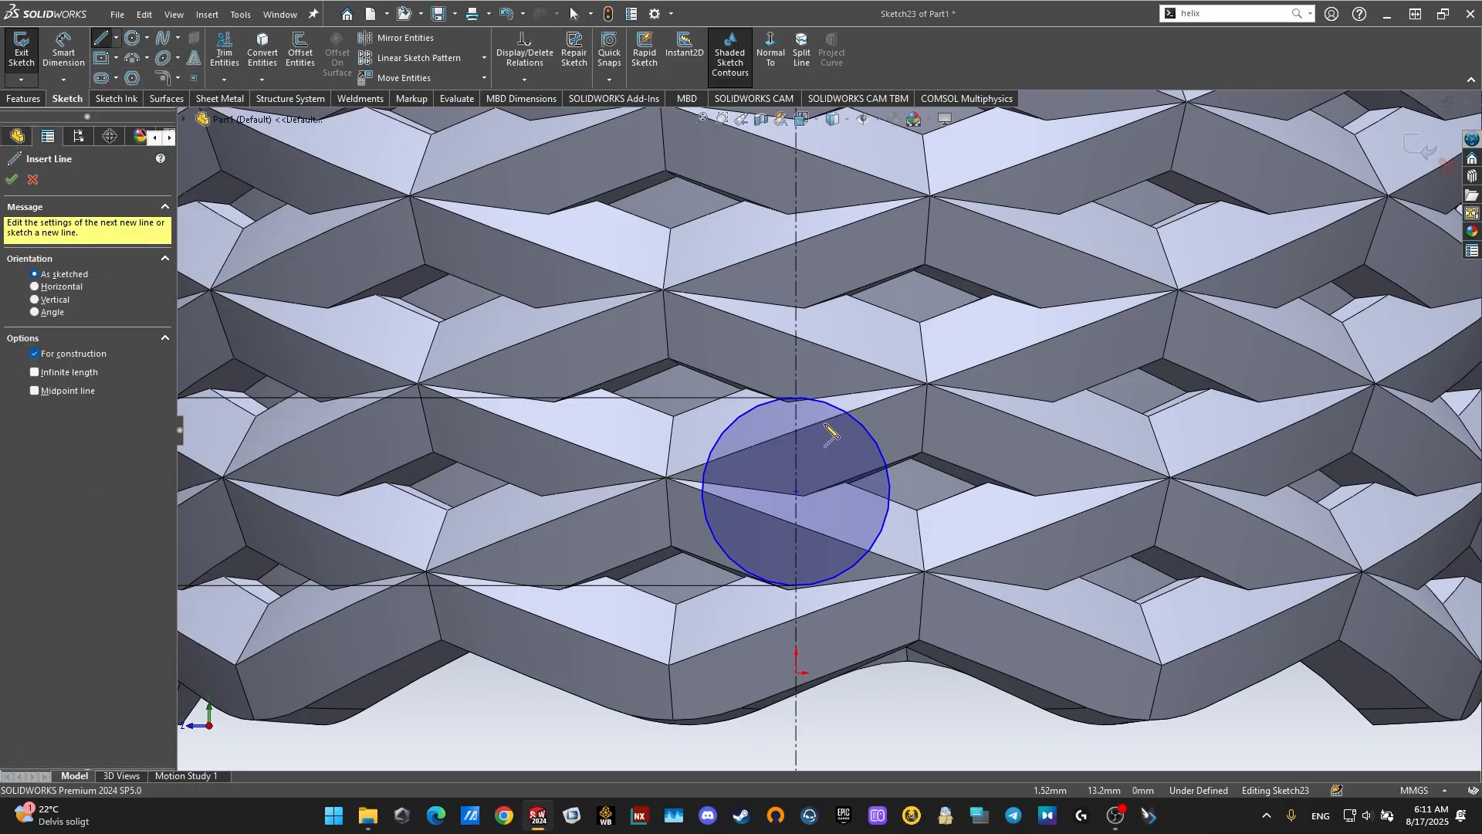
left_click(797, 398)
left_click(795, 585)
right_click(800, 589)
left_click(853, 553)
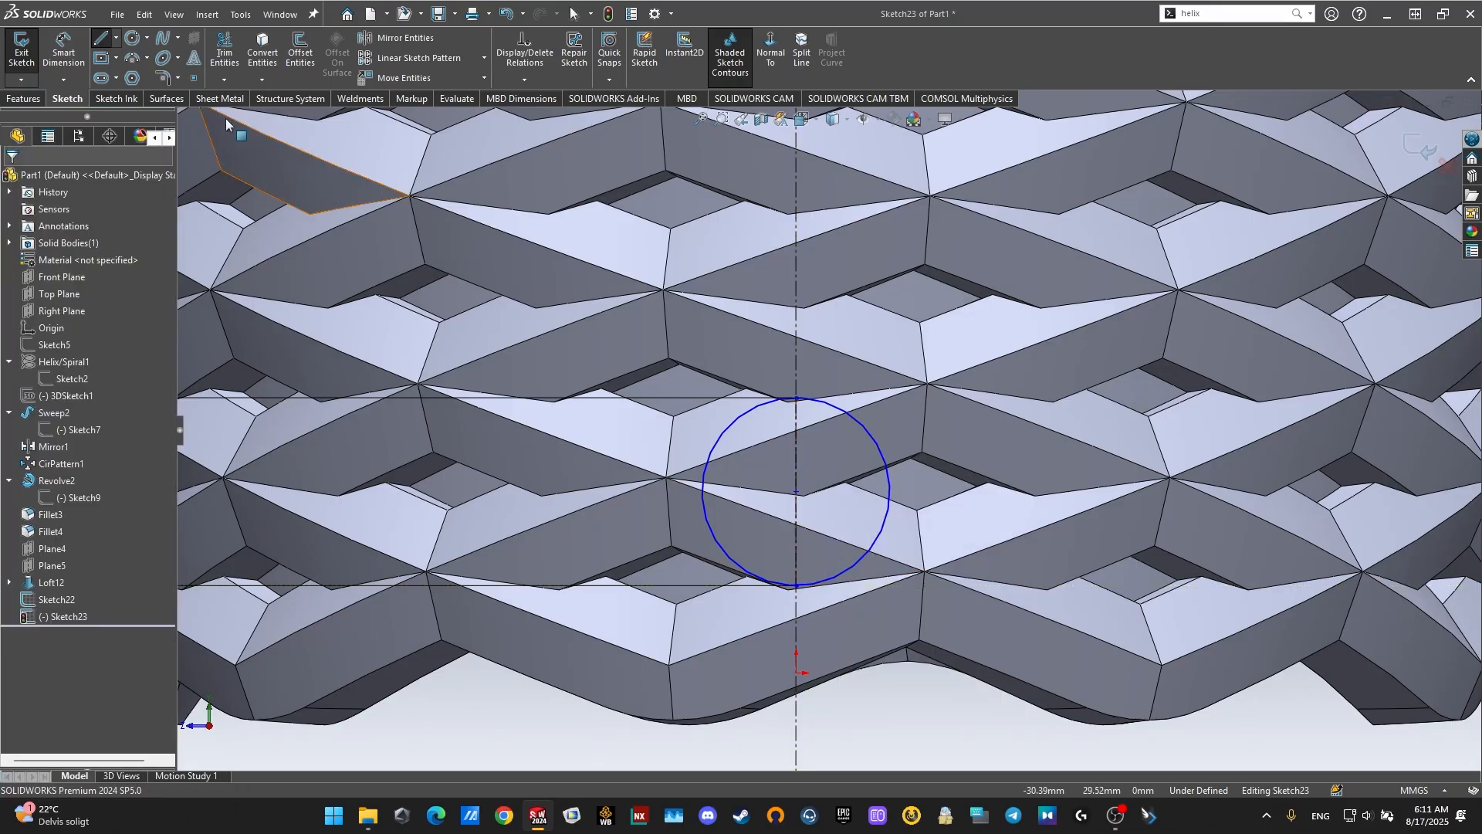
Step: Draw a construction line horizontally across the circle's diameter and exit the sketch
left_click(126, 40)
left_click(116, 39)
left_click(125, 80)
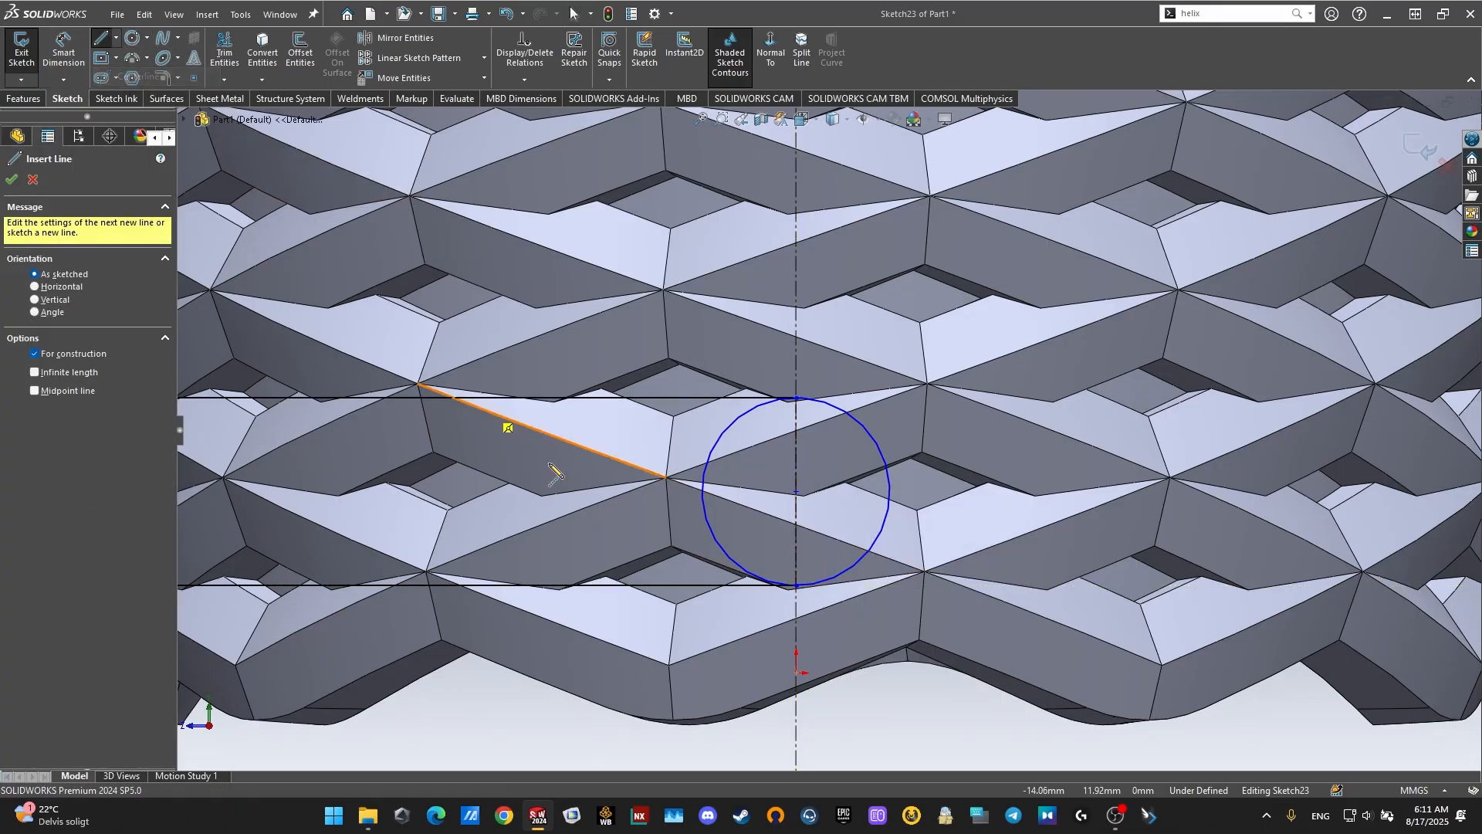
left_click(703, 491)
left_click(890, 492)
right_click(905, 505)
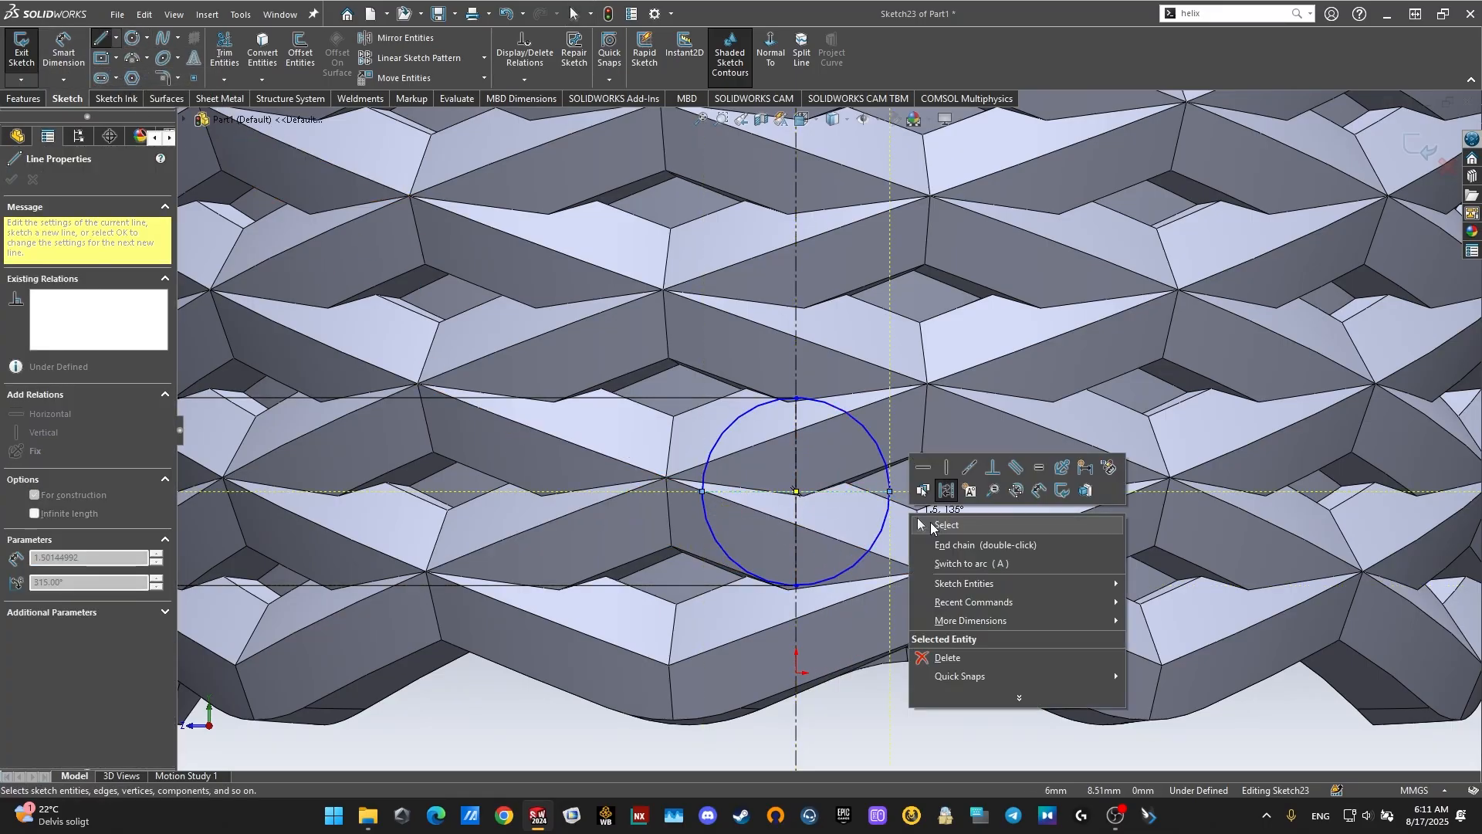
left_click(933, 523)
mouse_move(873, 502)
middle_mouse_down()
mouse_move(976, 535)
mouse_move(960, 539)
middle_mouse_up()
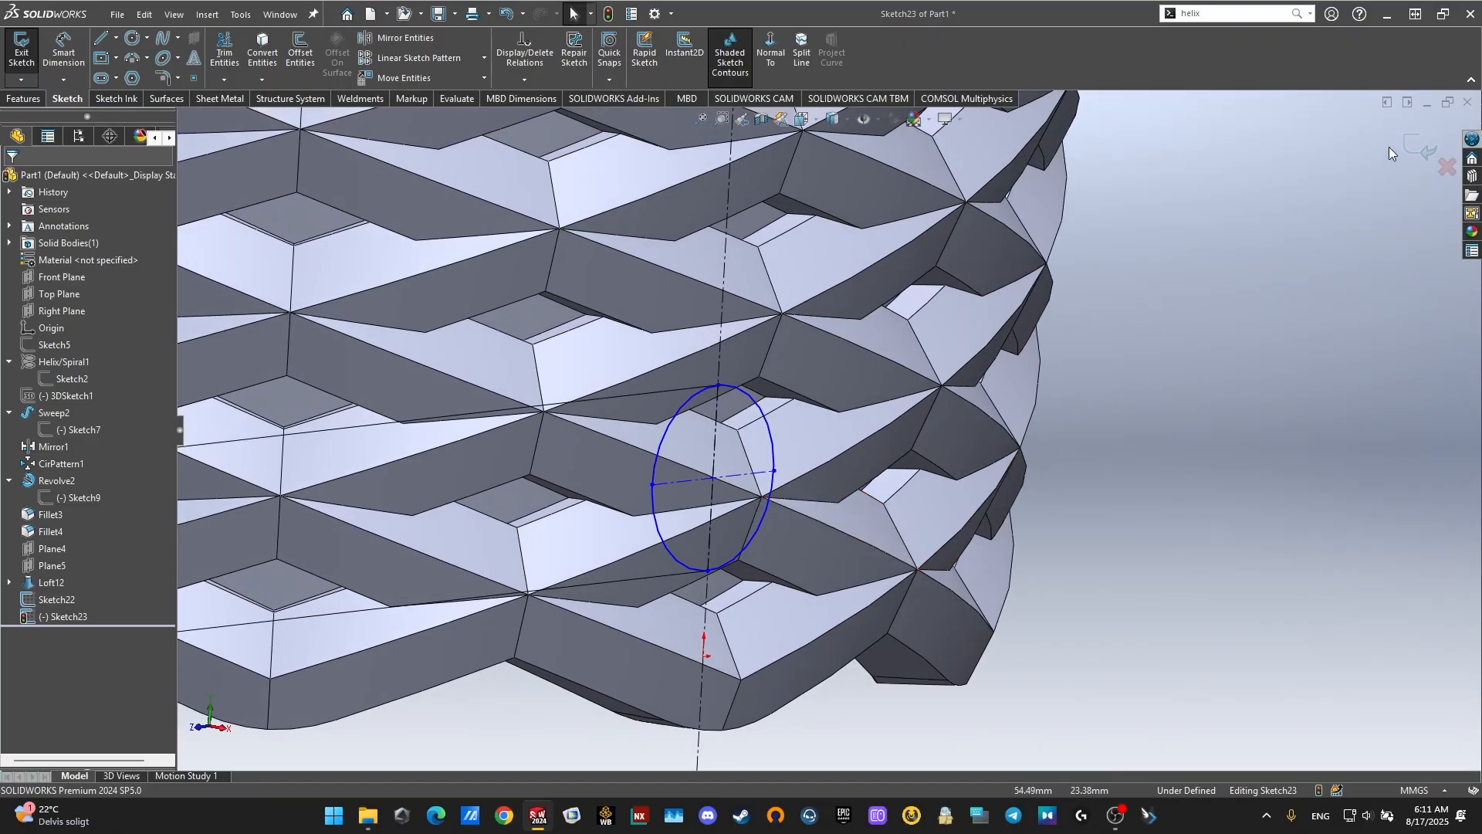
left_click(1417, 147)
Step: Start a 3D sketch and draw a two-point spline from the side of the handle's end face to the circle's matching side point
scroll(779, 468, "up", 7)
scroll(799, 467, "down", 4)
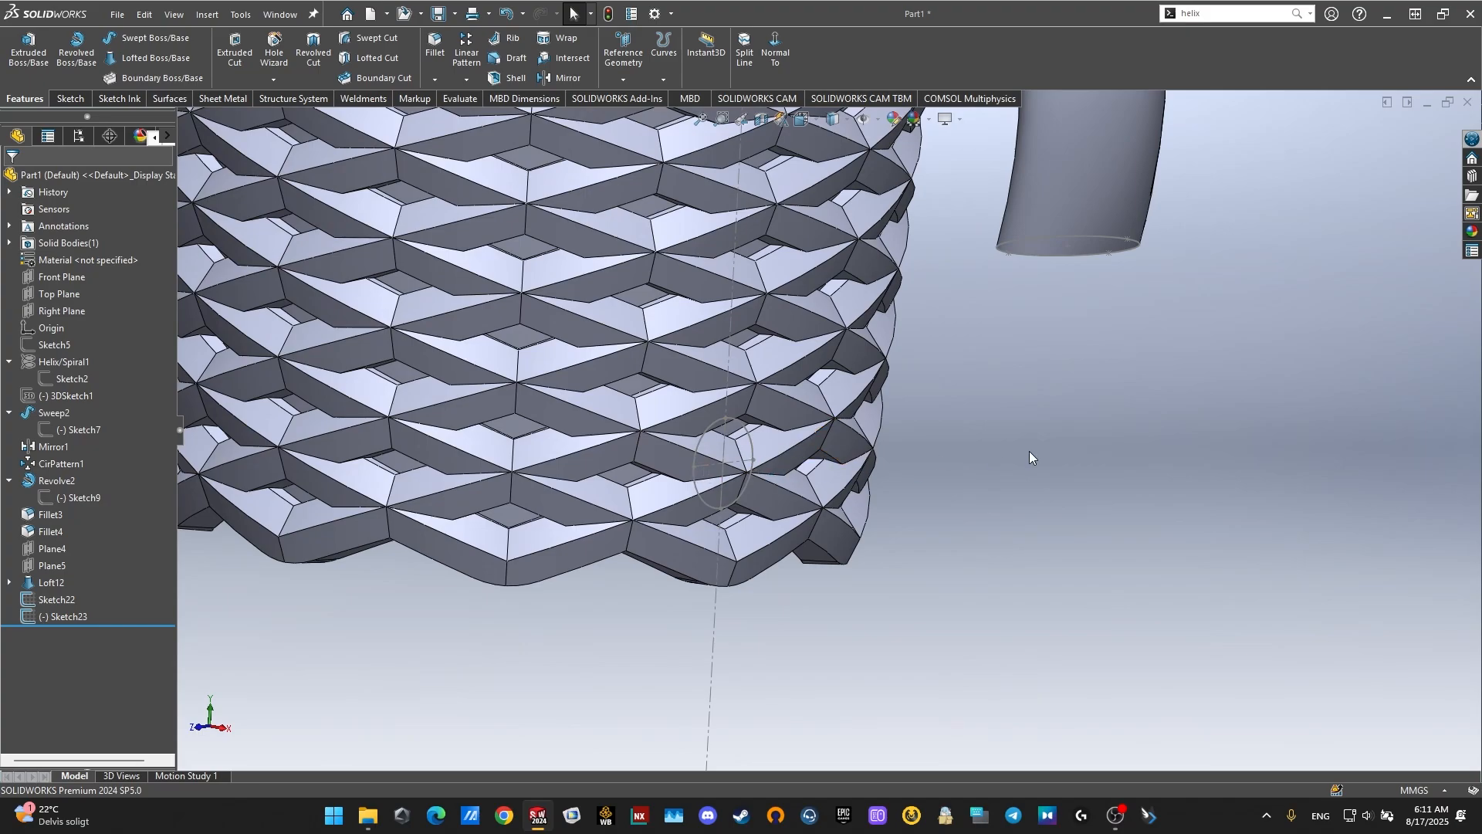
left_click(66, 105)
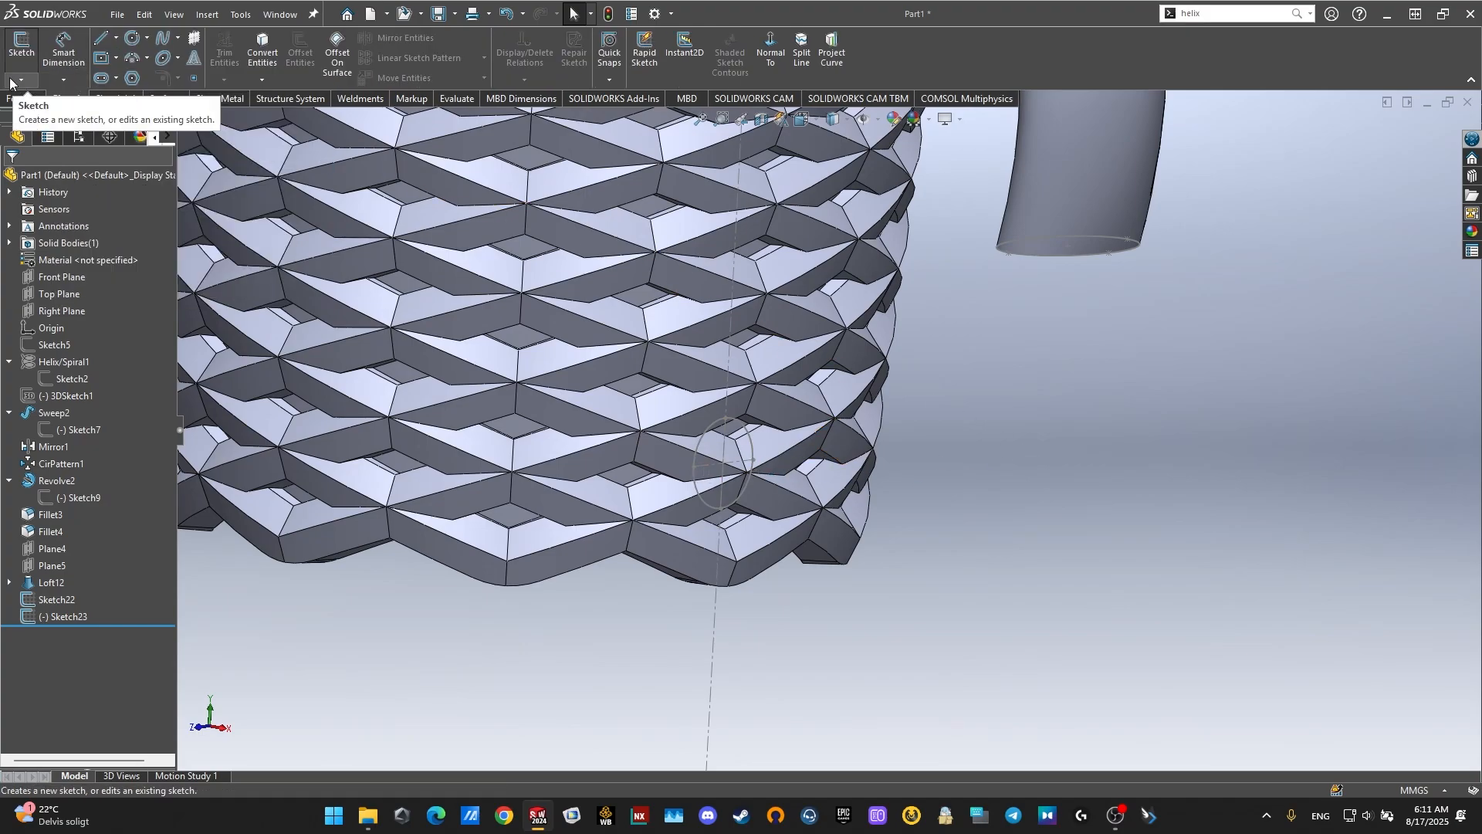
left_click(18, 82)
left_click(55, 118)
middle_click_drag(1043, 309, 1046, 181)
left_click(1028, 133)
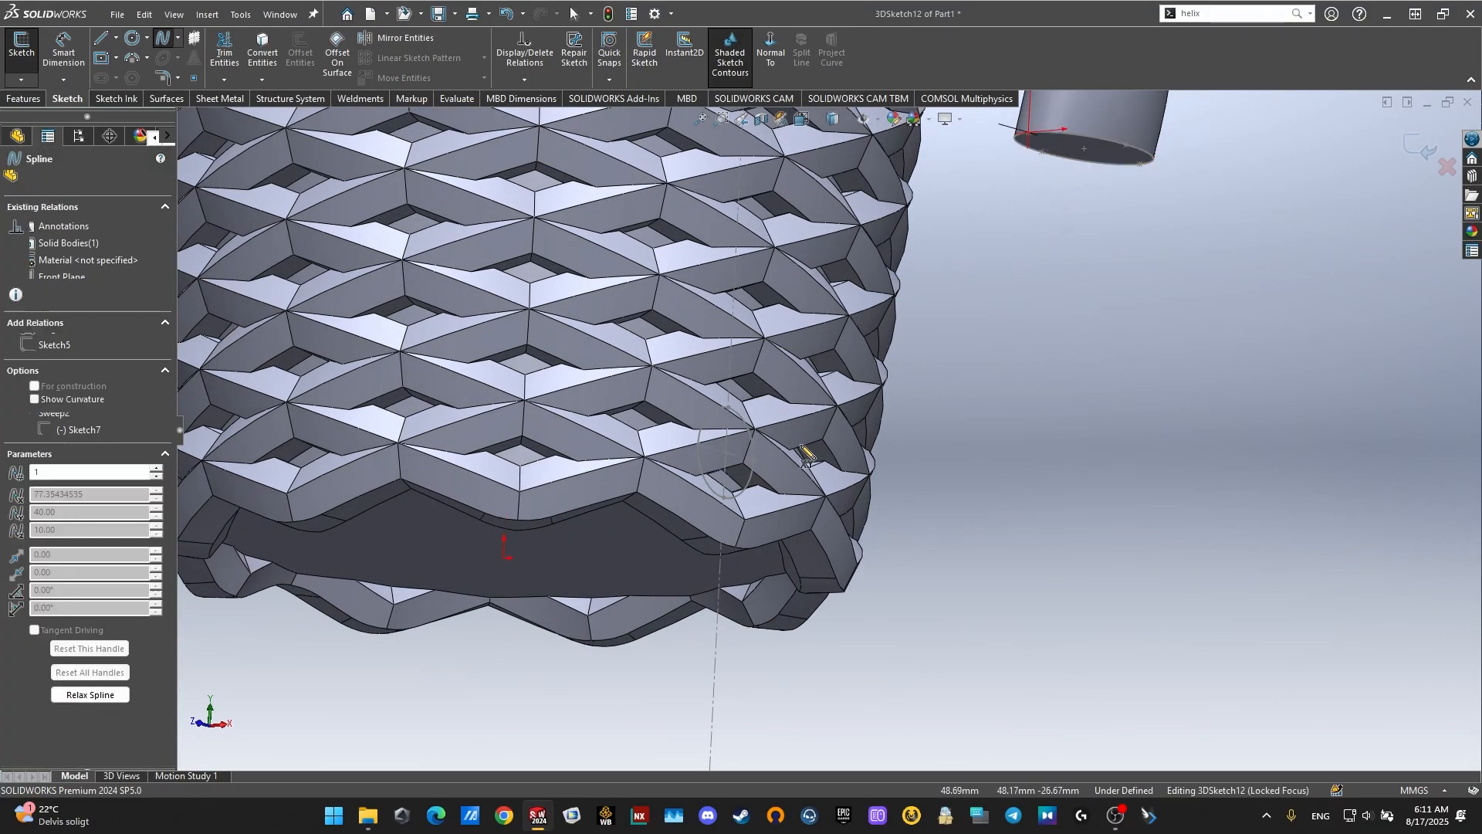
left_click(699, 445)
key("Escape")
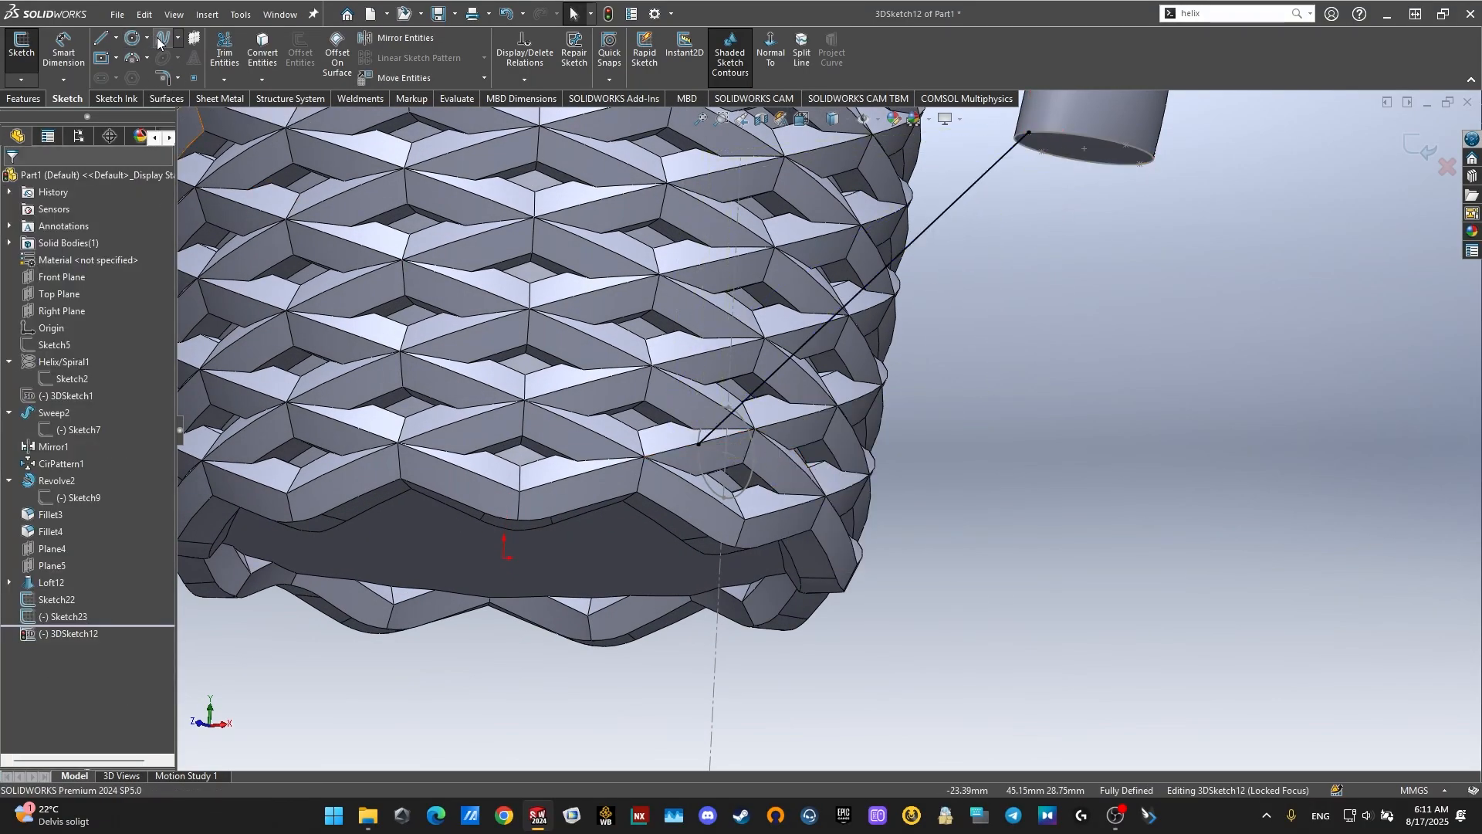
Step: Draw two more splines, joining the handle end's inner point to the circle's top and its outer point to the circle's bottom
left_click(160, 39)
left_click(1042, 151)
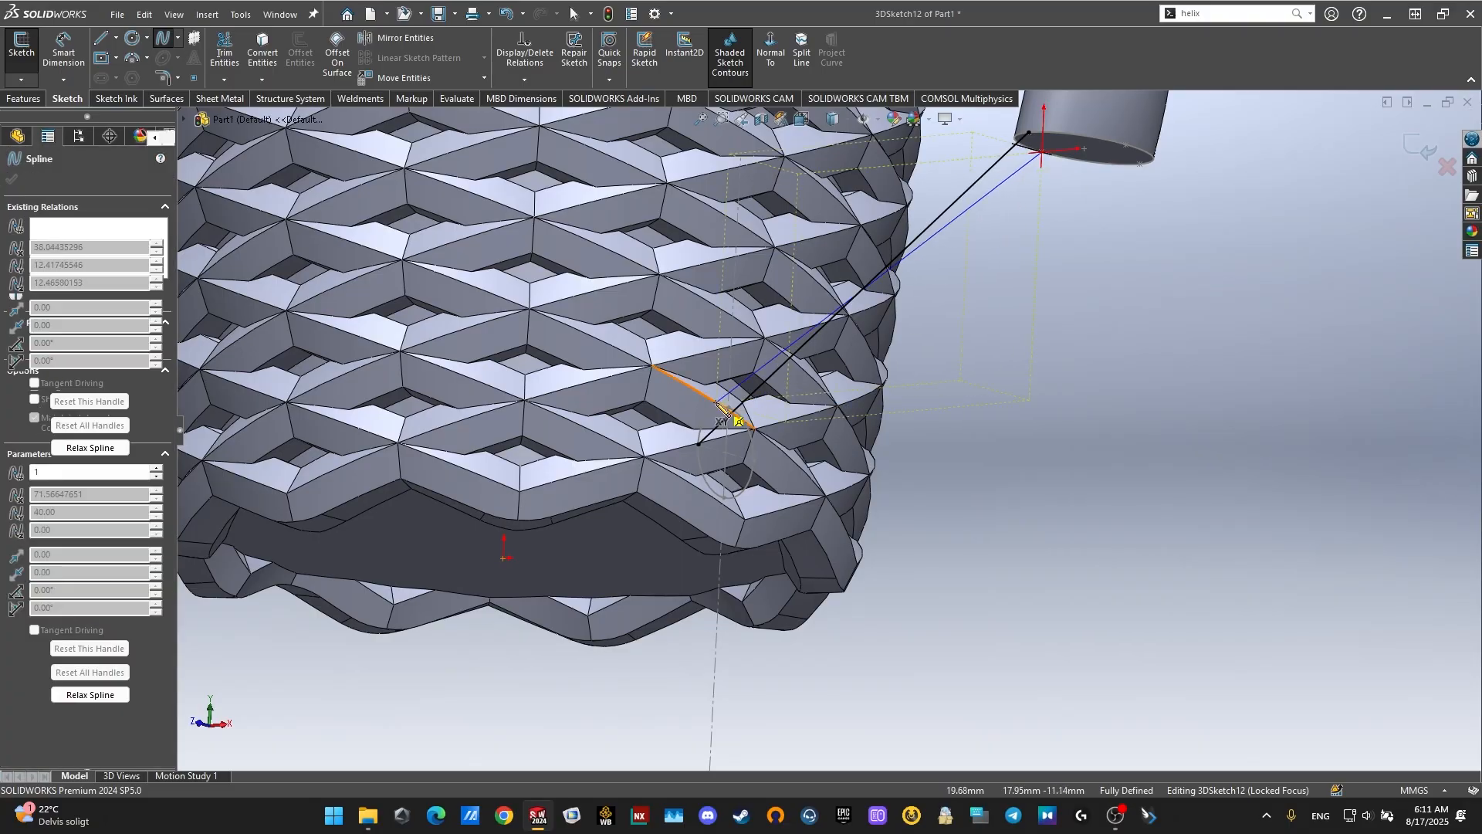
left_click(728, 407)
key("Escape")
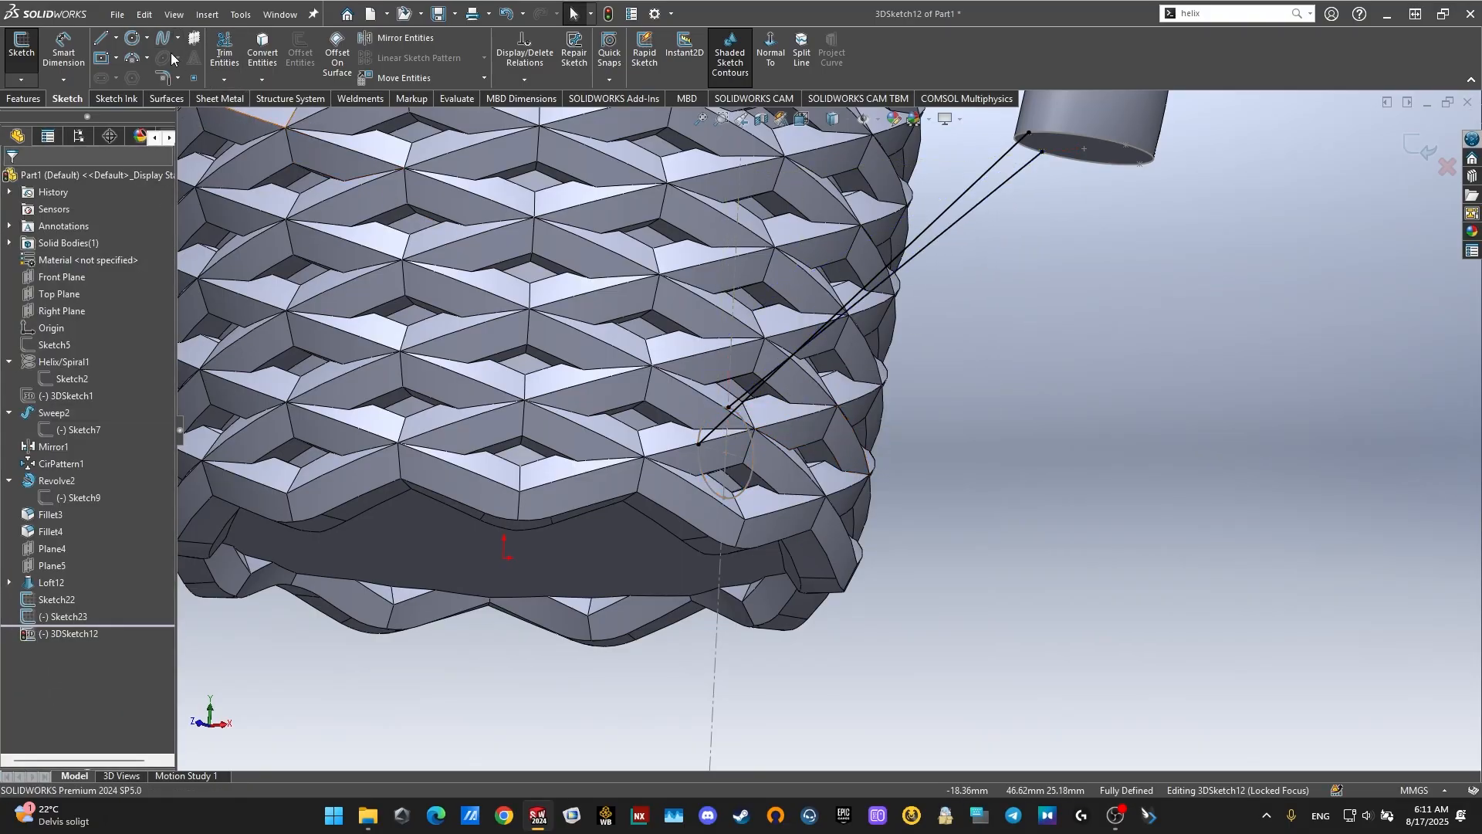
left_click(723, 498)
scroll(1141, 210, "down", 3)
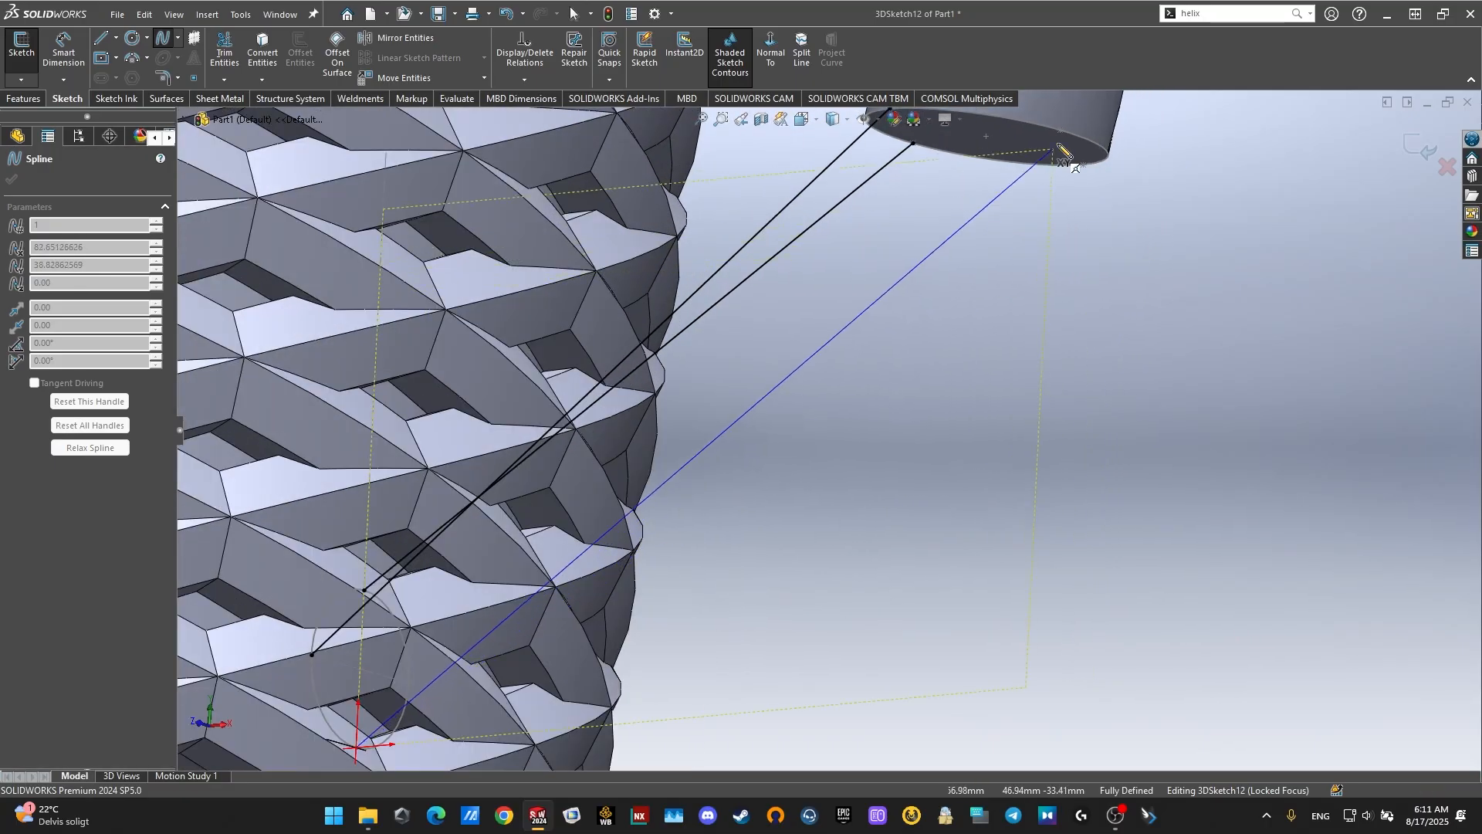
left_click(1061, 130)
right_click(1060, 168)
left_click(1082, 182)
Step: Show 3DSketch11, the guide-curve sketch of the existing handle loft
scroll(828, 429, "up", 5)
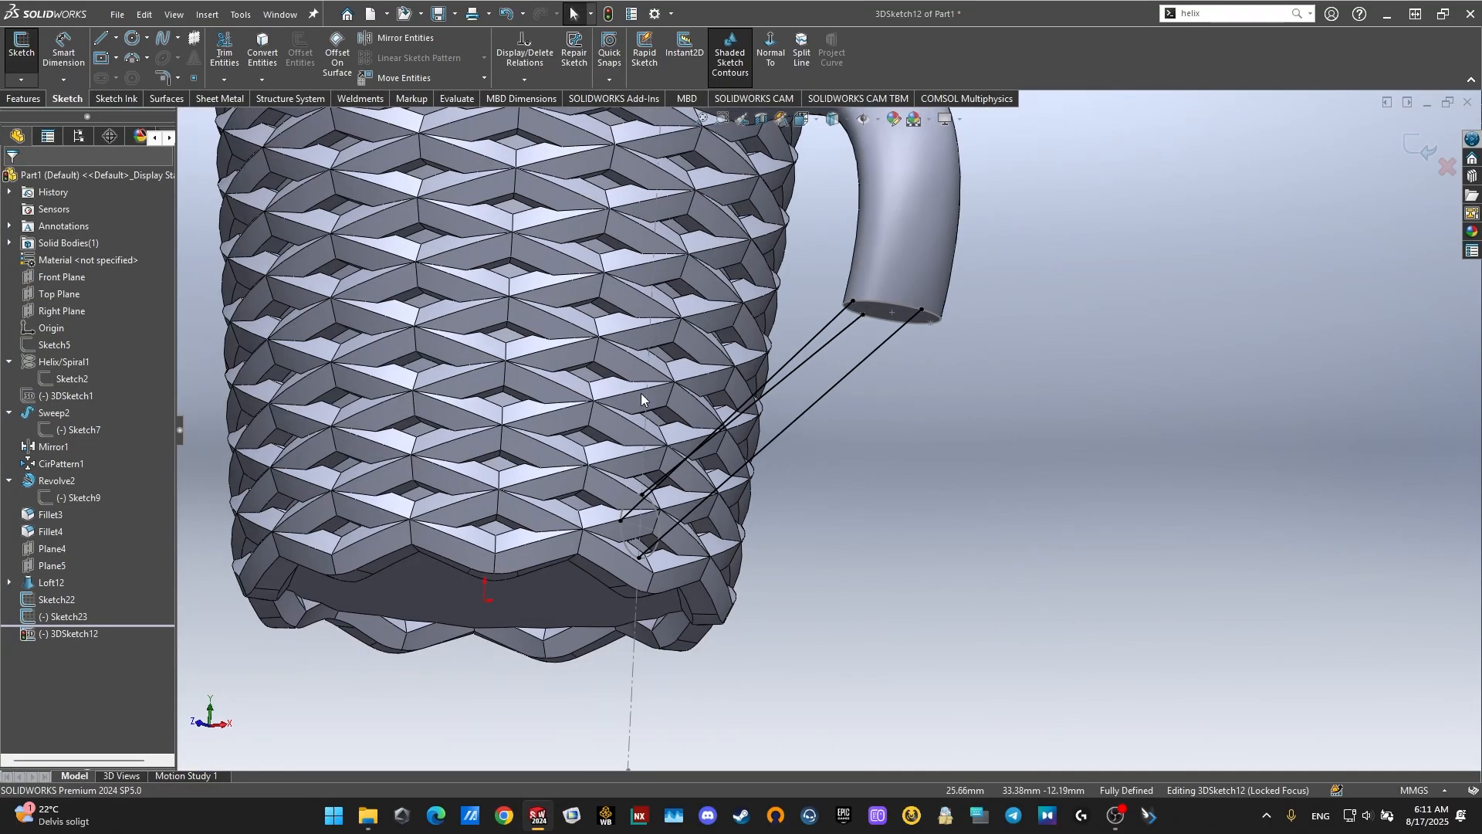
left_click(10, 582)
right_click(69, 632)
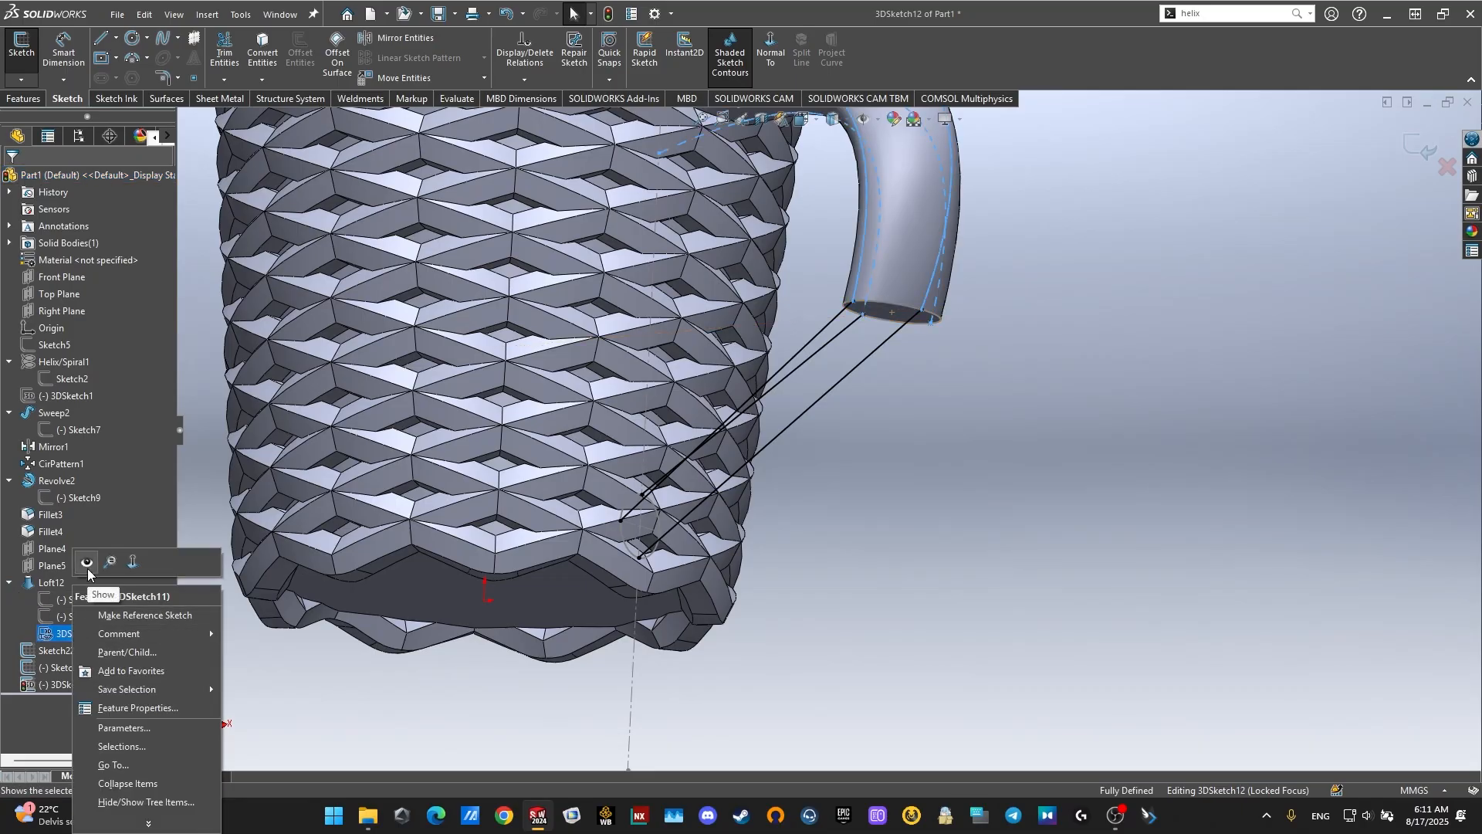
left_click(87, 568)
Step: Make the inner and outer connecting splines tangent to the matching guide curves of the handle
middle_click_drag(840, 421, 906, 382)
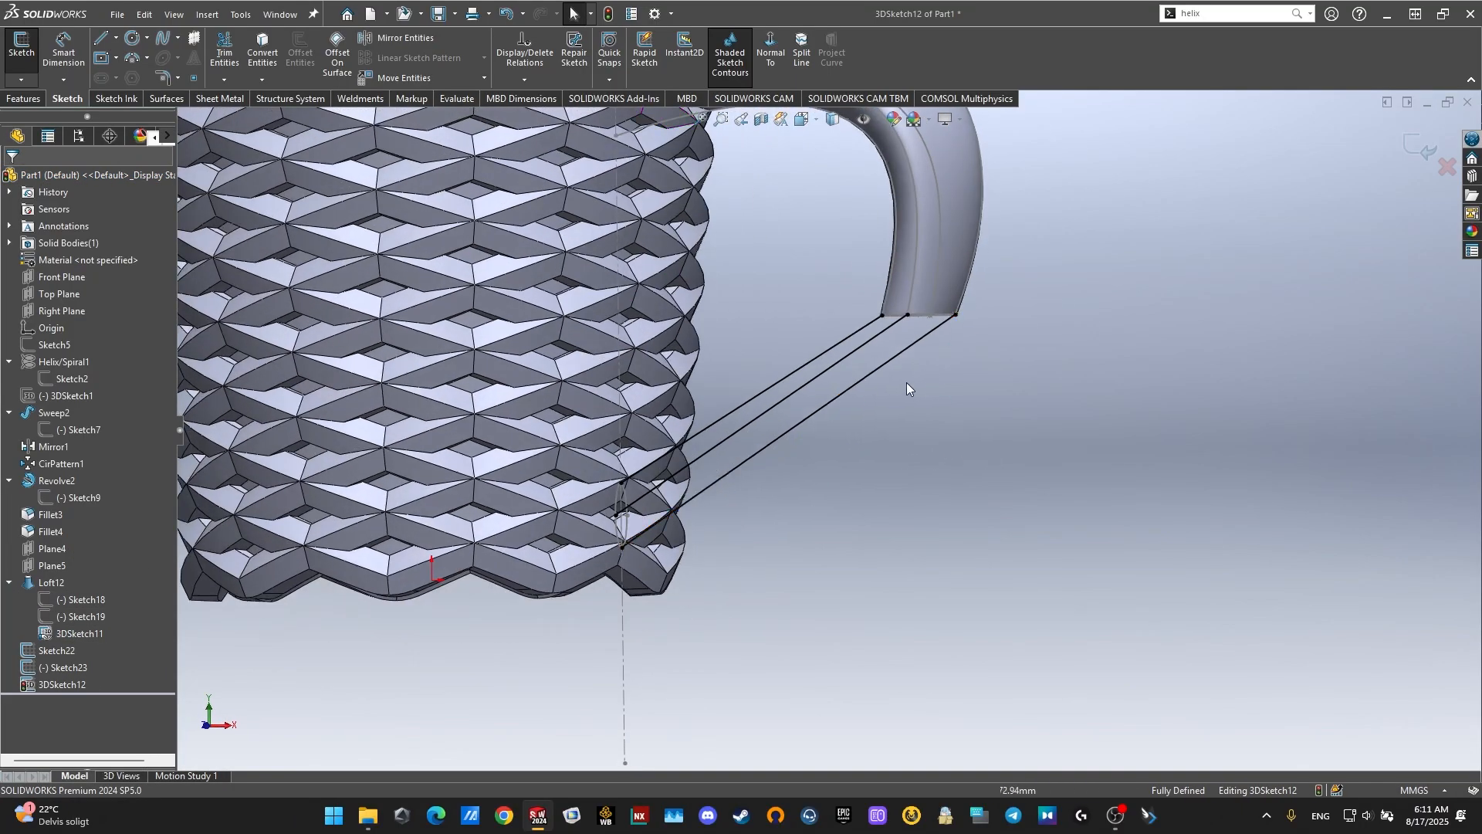
left_click(865, 332)
left_click(887, 294, "ctrl")
right_click(887, 295)
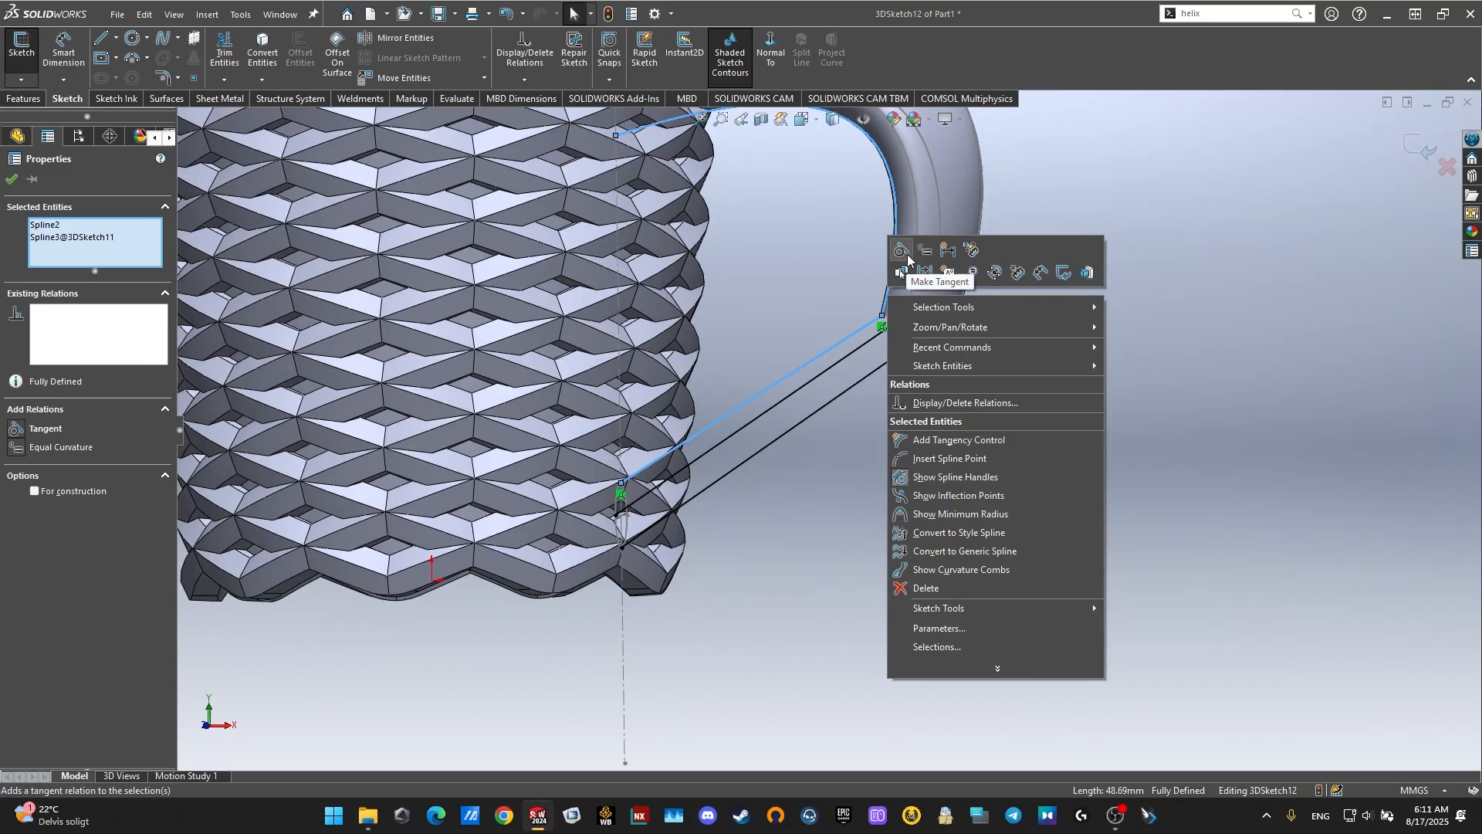
left_click(903, 250)
left_click(932, 380)
left_click(902, 352)
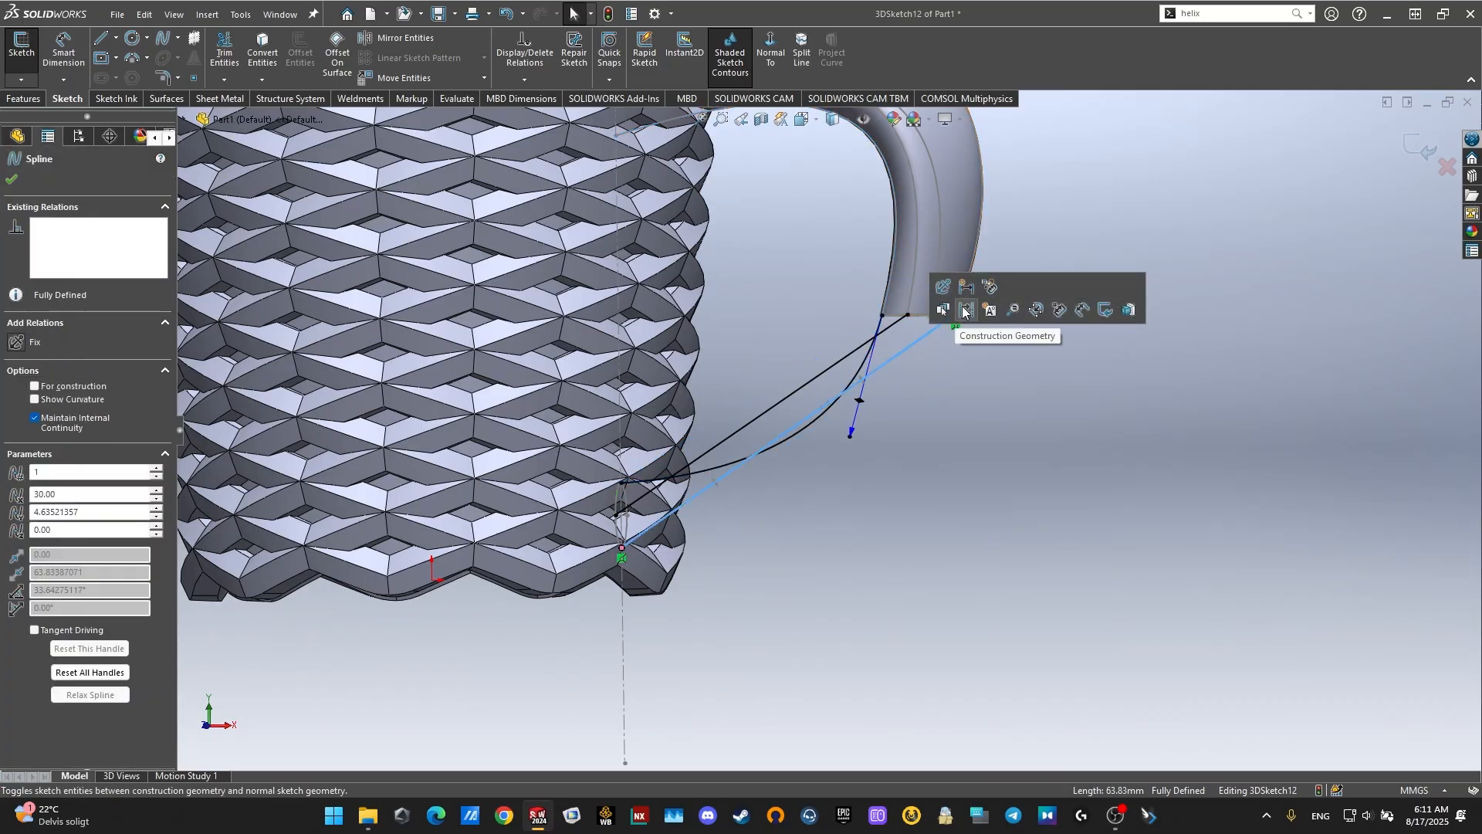
left_click(973, 258, "ctrl")
right_click(973, 258)
left_click(990, 217)
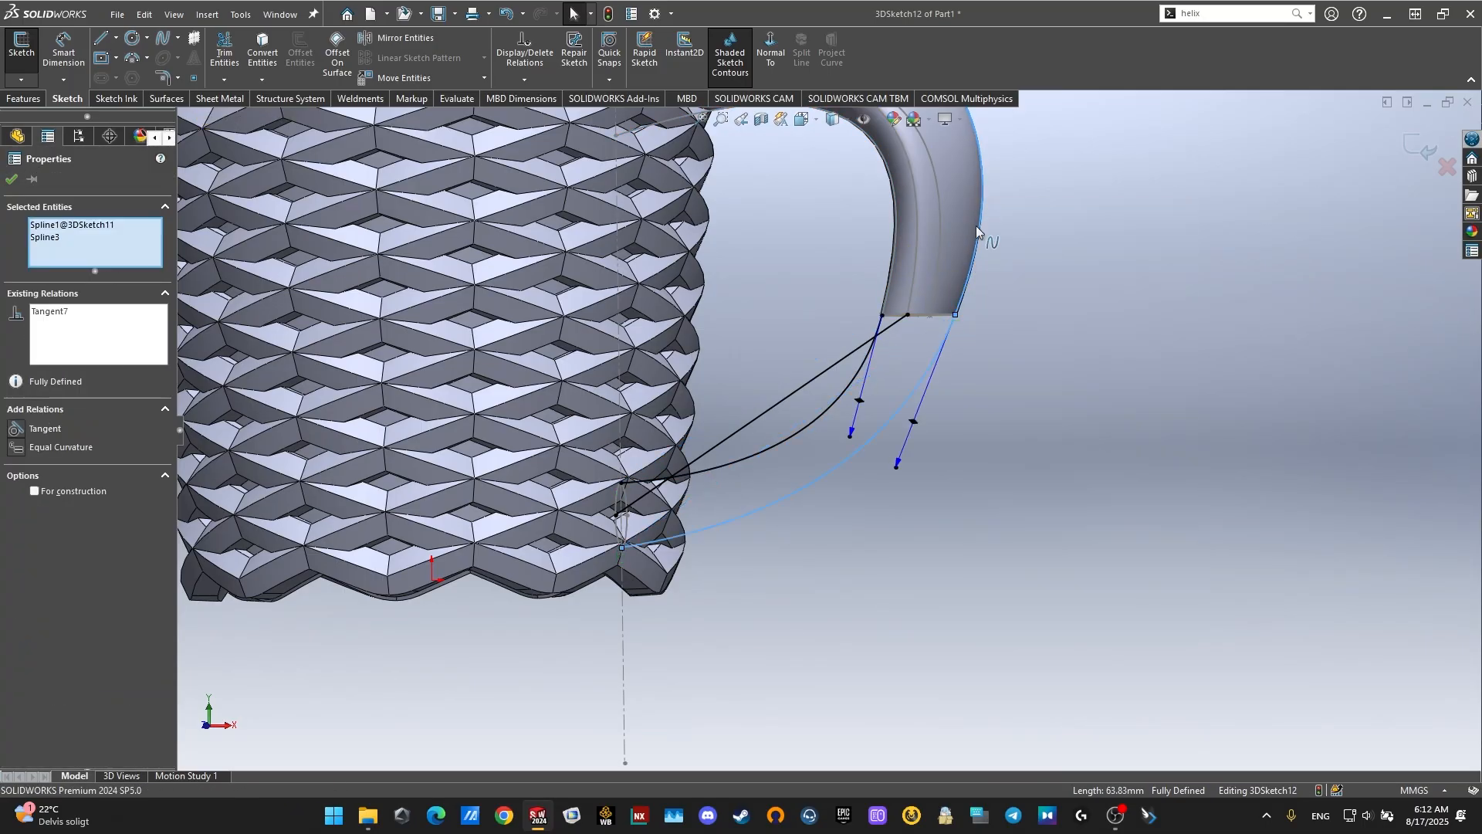
Step: Make the side connecting spline tangent to the handle's side guide curve
left_click(853, 369)
left_click(851, 357)
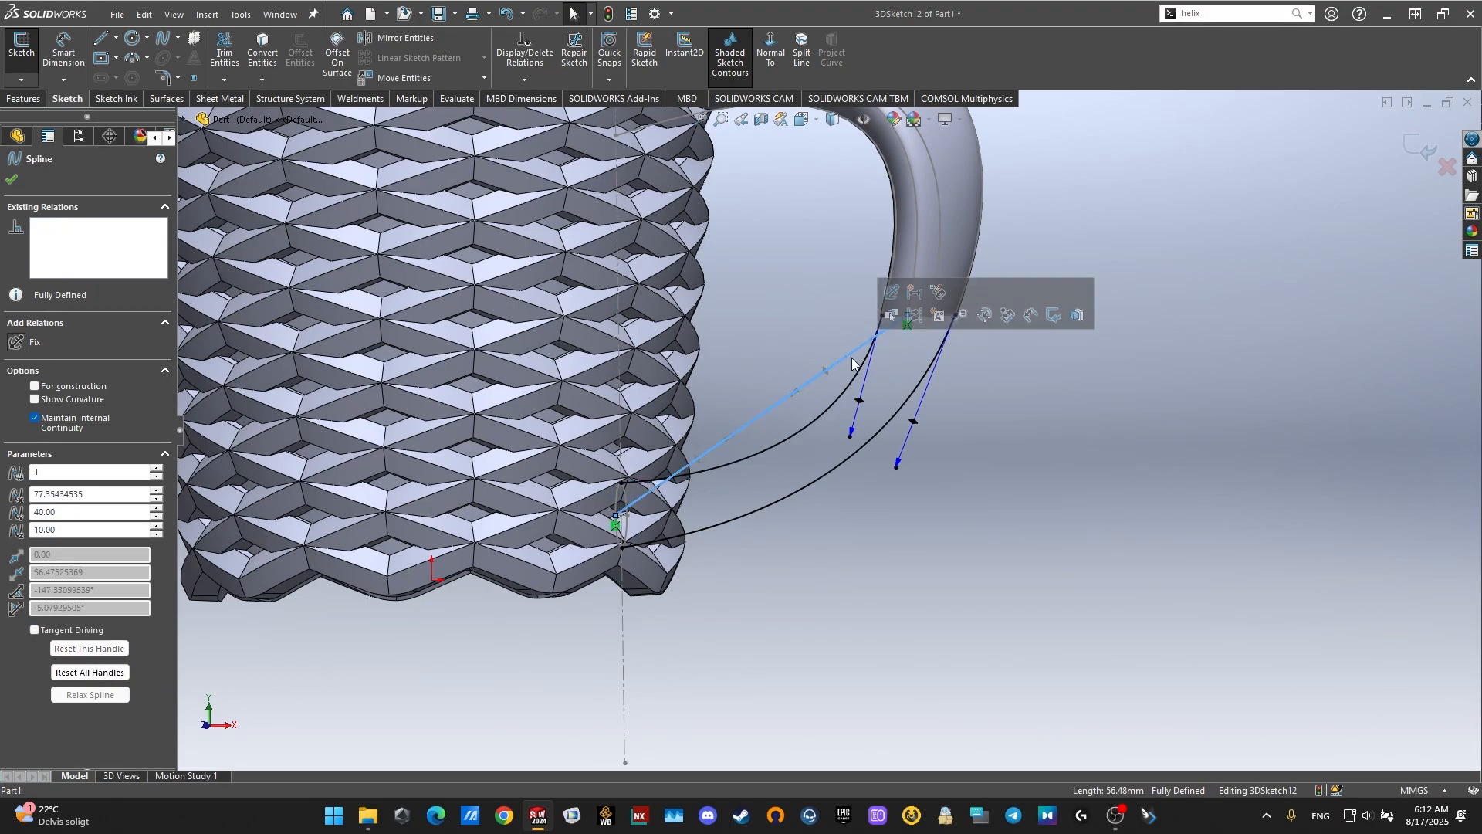
middle_click_drag(915, 373, 931, 471)
right_click(903, 290, "ctrl")
left_click(960, 240)
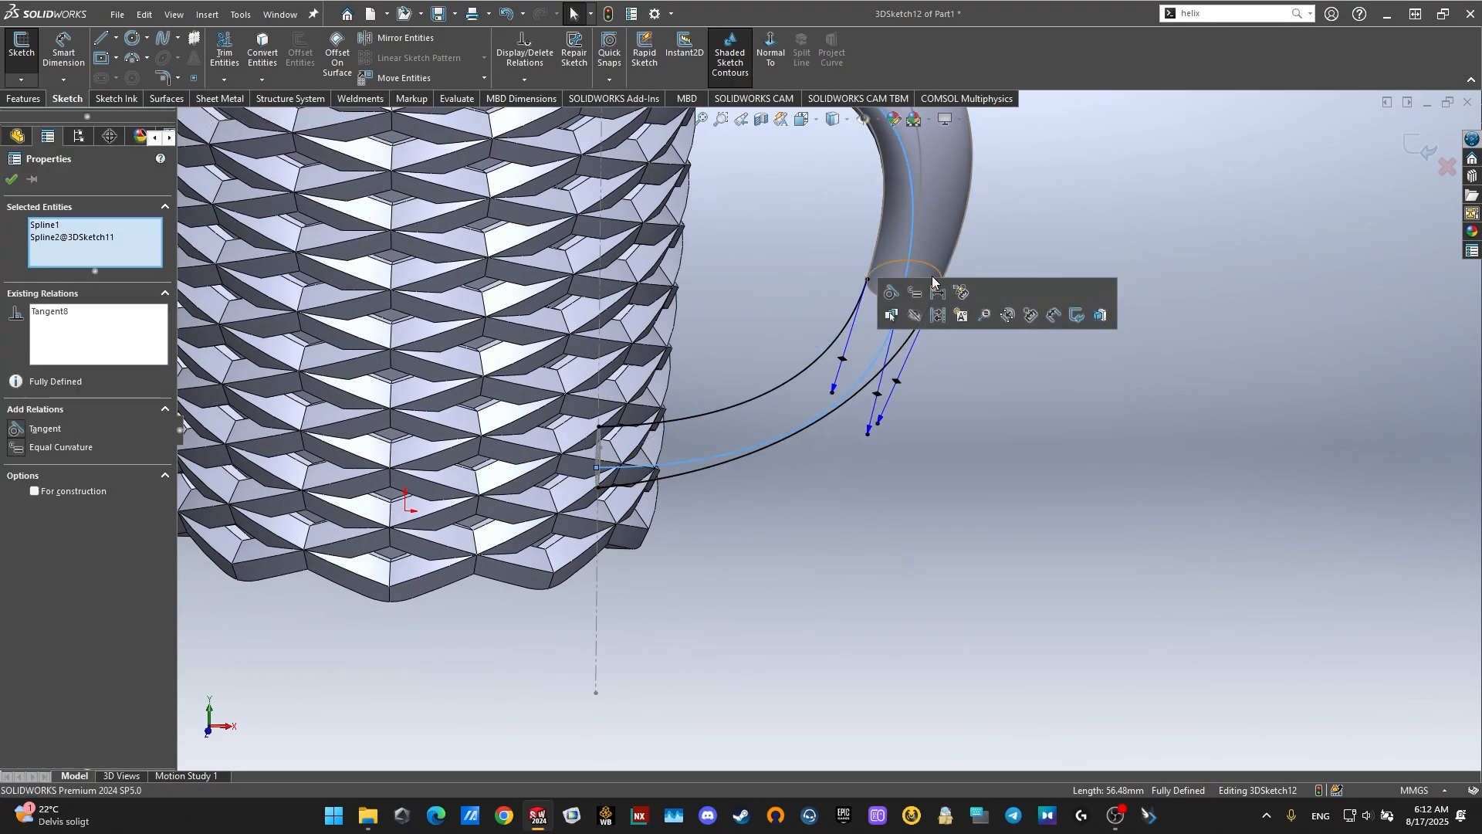
left_click(781, 462)
Step: Examine the three connecting splines between handle and cup from several angles
middle_click_drag(776, 463, 761, 378)
scroll(762, 378, "up", 1)
scroll(839, 382, "down", 2)
scroll(905, 402, "down", 3)
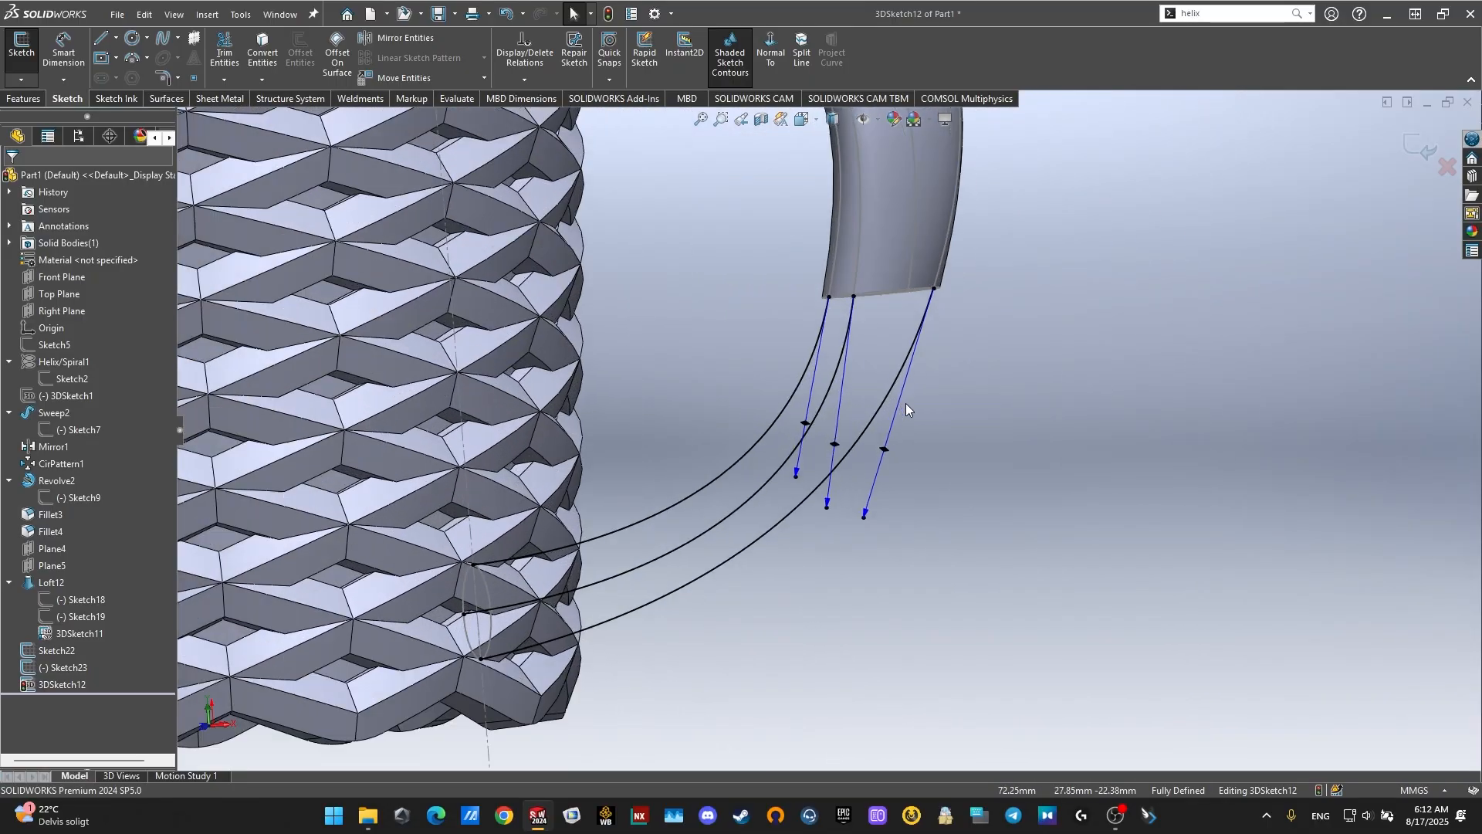
middle_click_drag(905, 403, 752, 401)
scroll(694, 398, "up", 3)
scroll(653, 397, "down", 3)
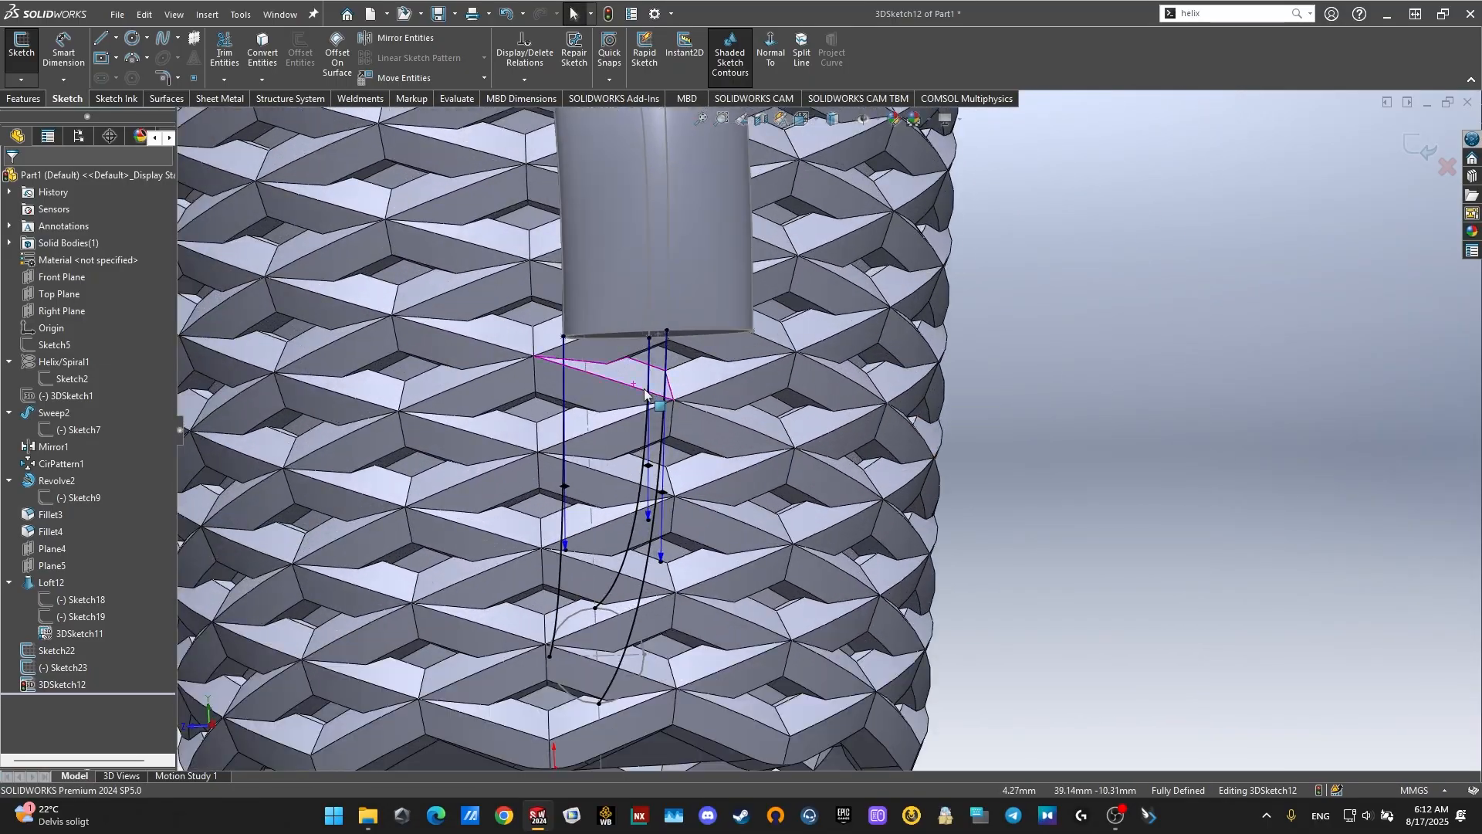
middle_click_drag(653, 397, 609, 370)
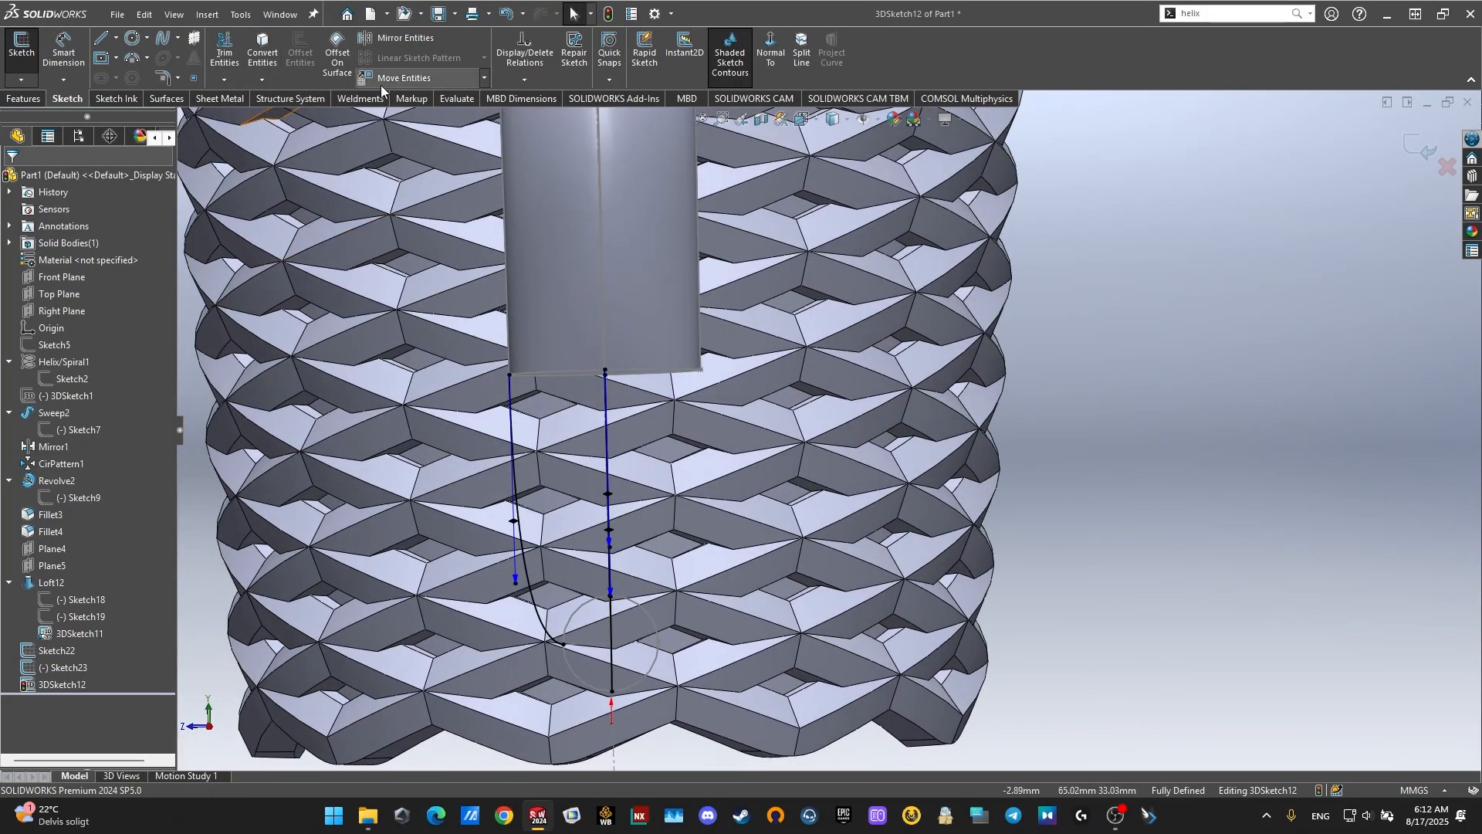
Step: Mirror a copy of the side spline about the Front Plane and exit the 3D sketch
left_click(401, 38)
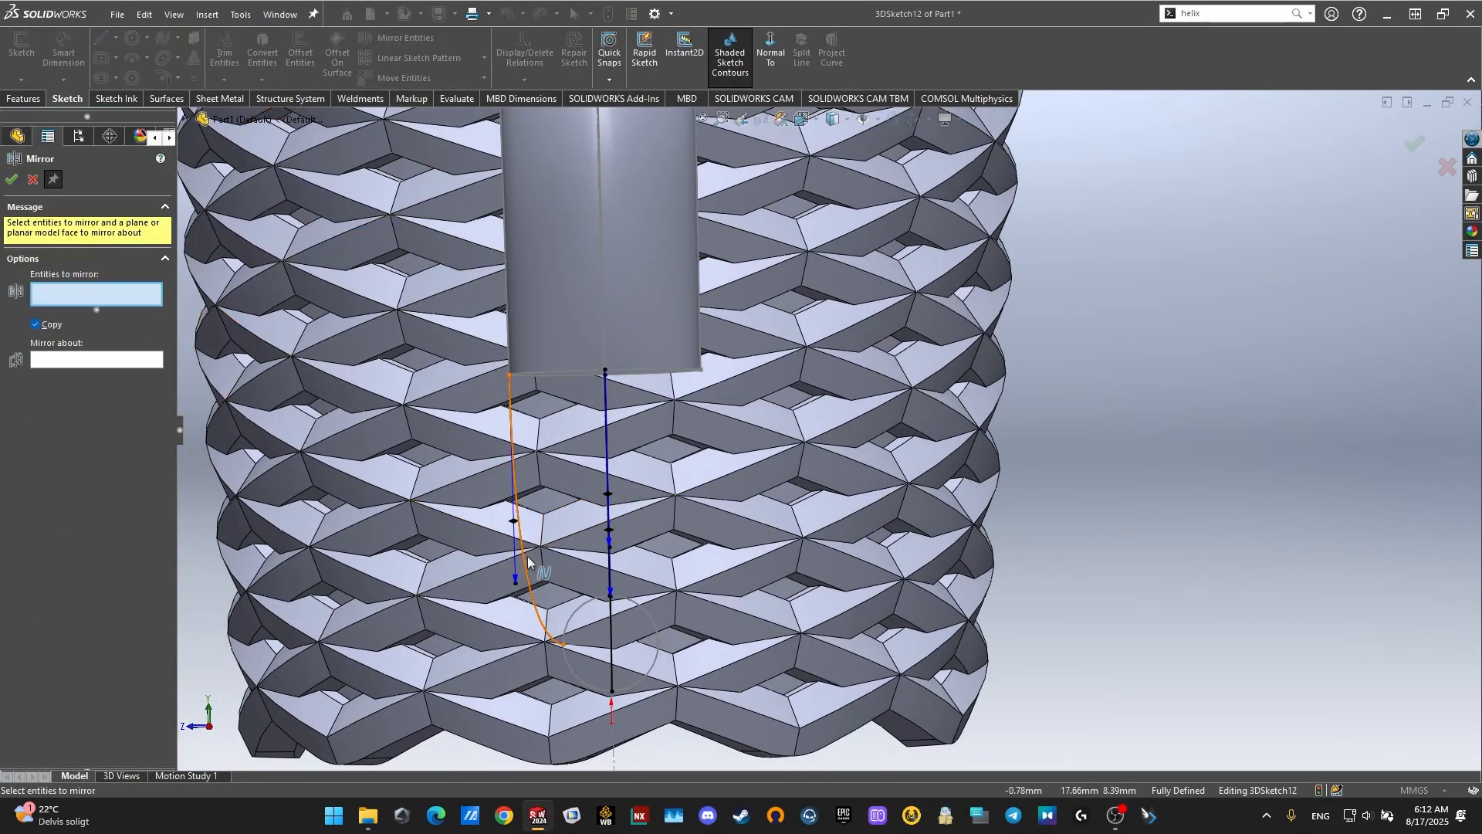
left_click(526, 555)
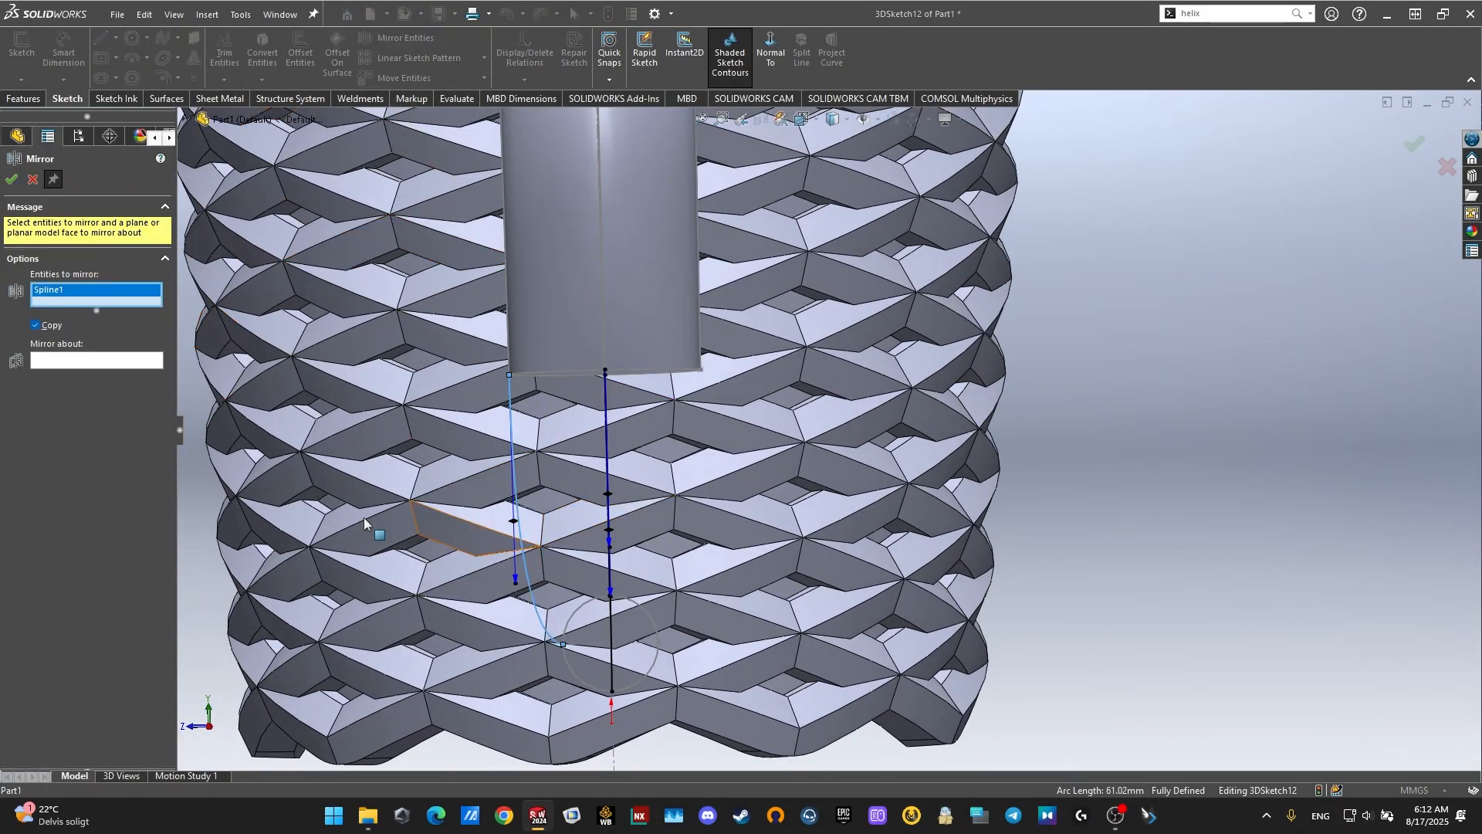
left_click(184, 119)
scroll(772, 423, "up", 5)
middle_click_drag(778, 424, 812, 439)
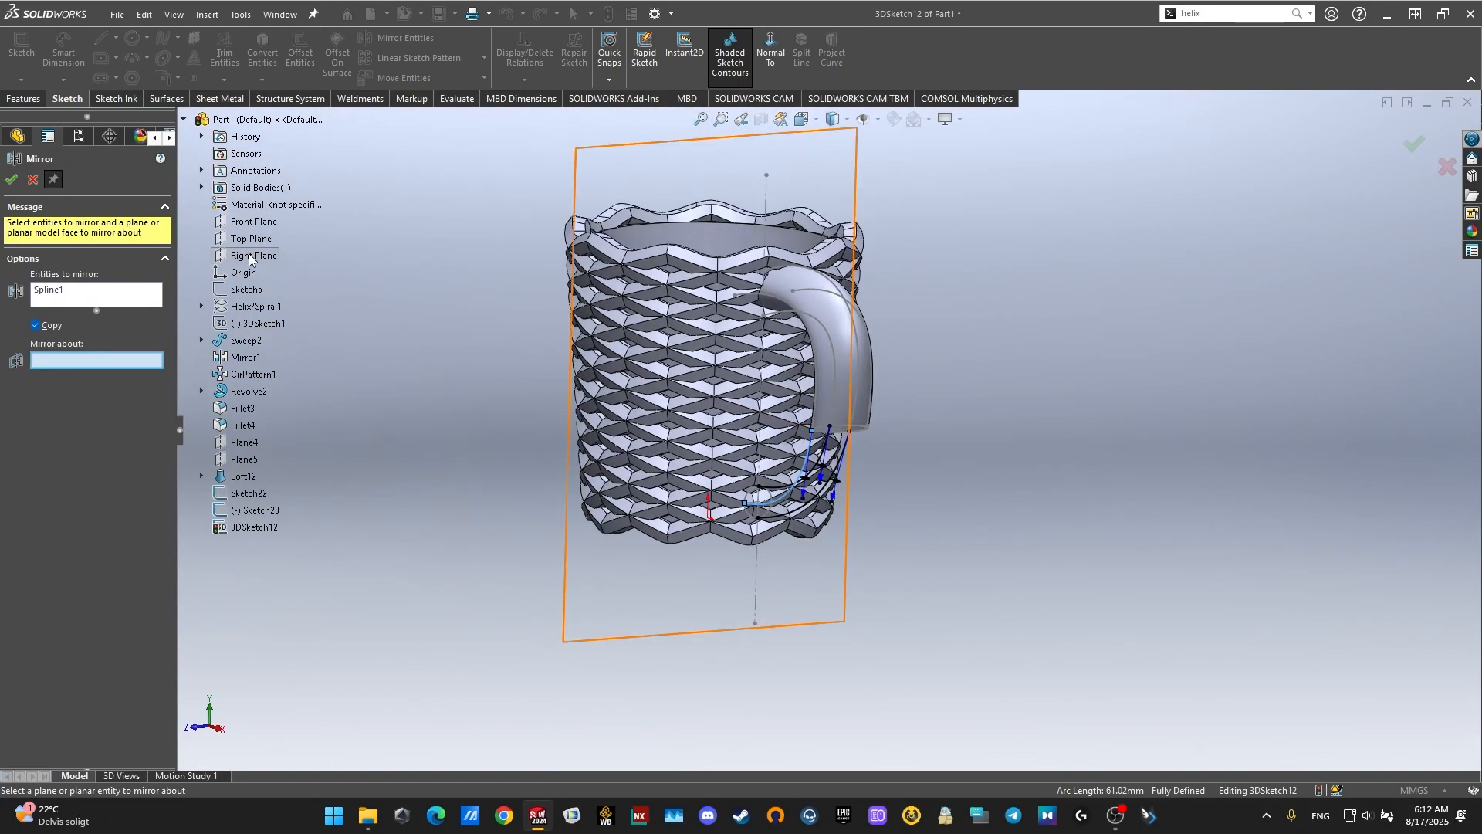
left_click(250, 257)
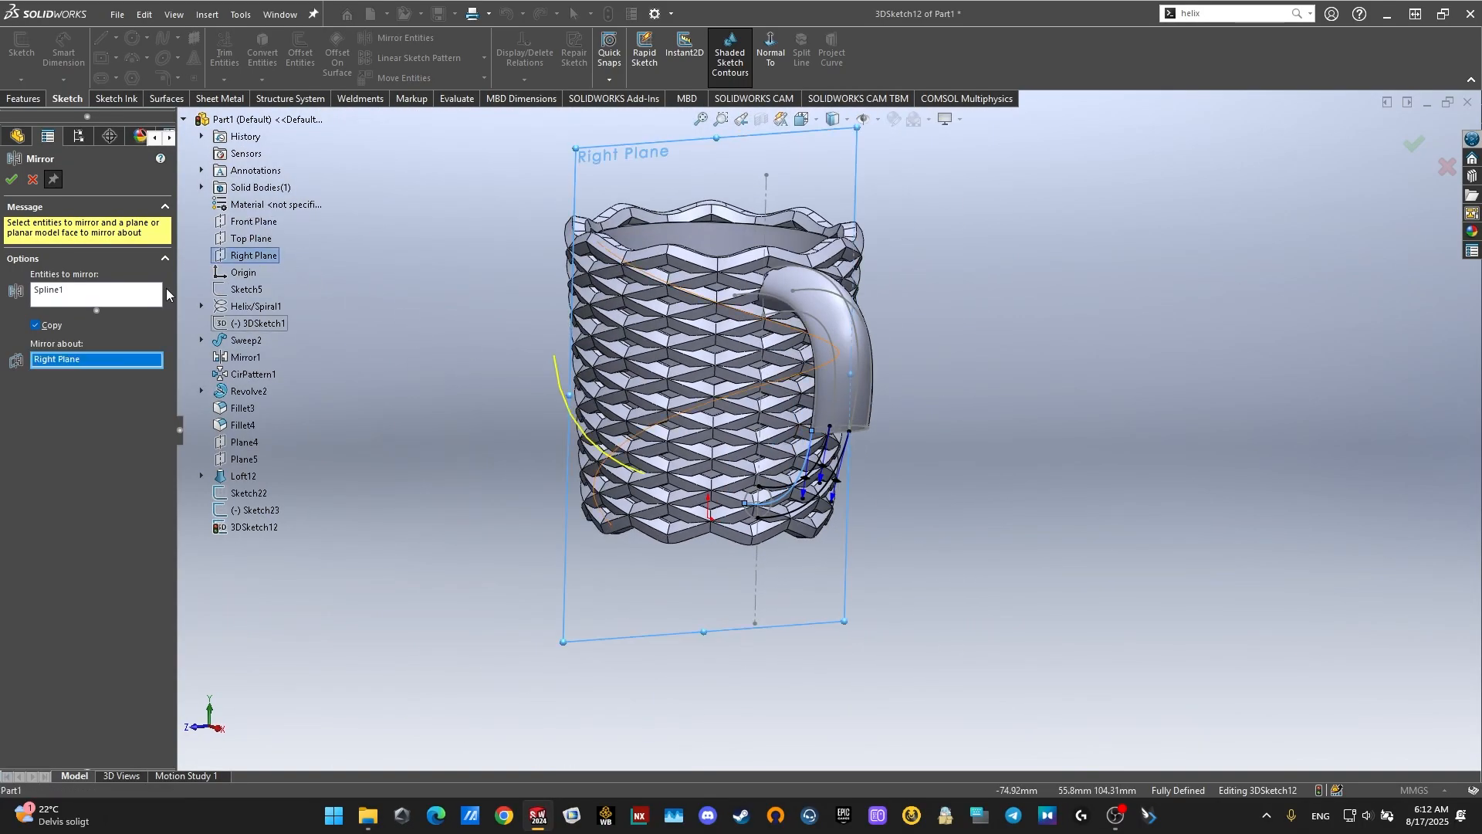
right_click(107, 372)
left_click(154, 407)
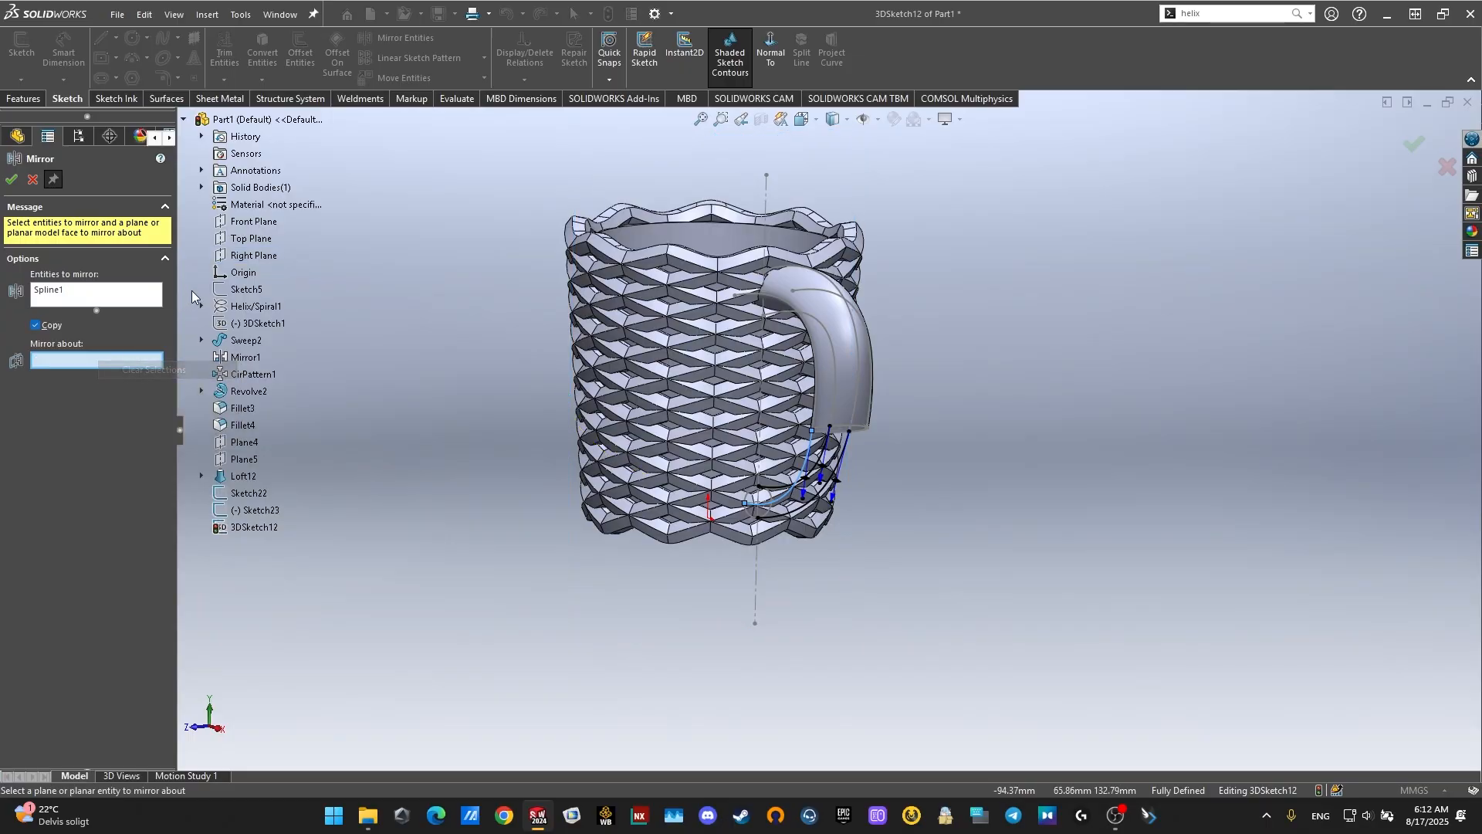
left_click(248, 224)
middle_click_drag(463, 332, 494, 324)
left_click(11, 180)
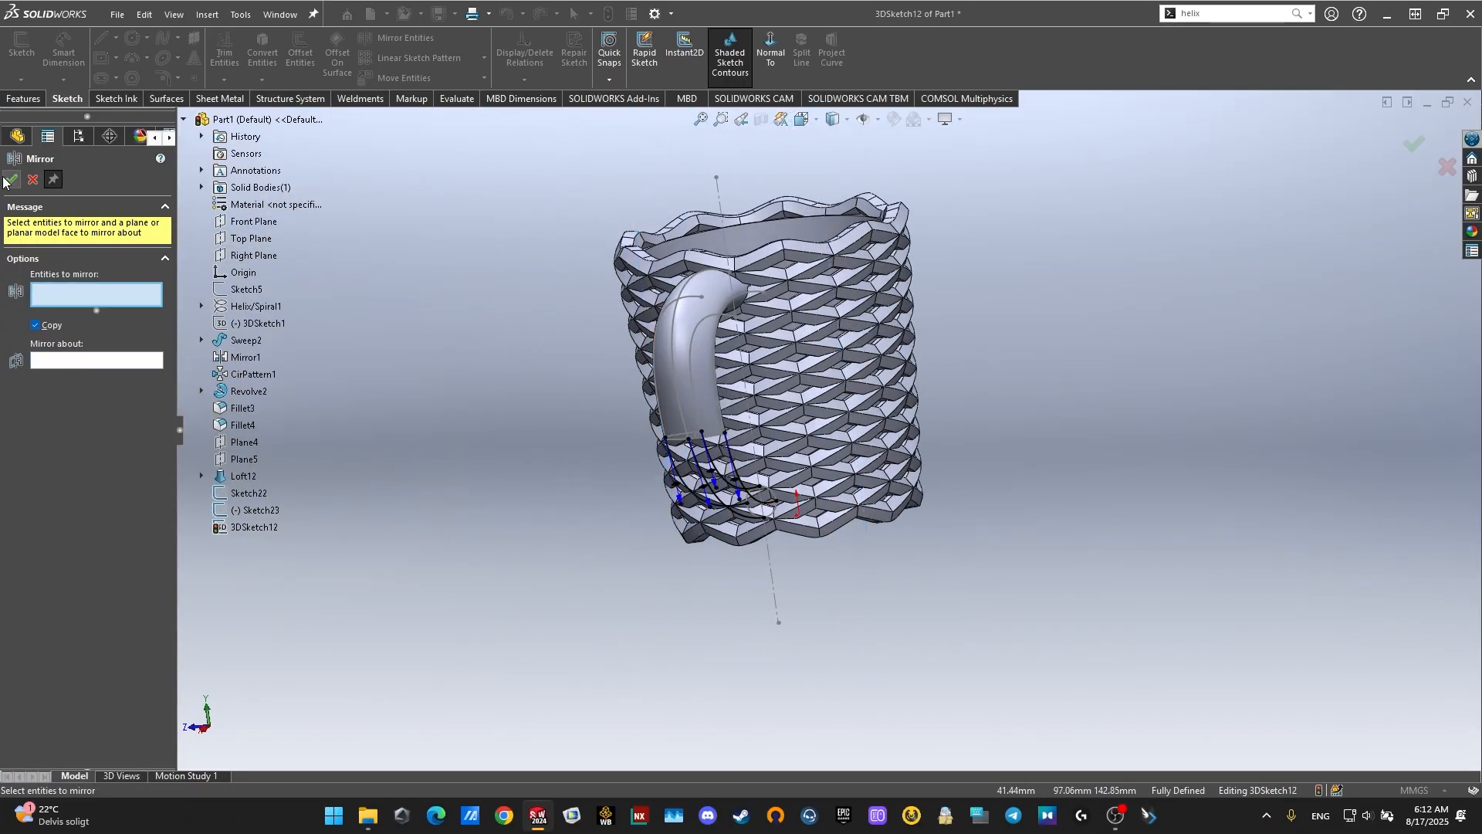
left_click(1401, 150)
left_click(1401, 150)
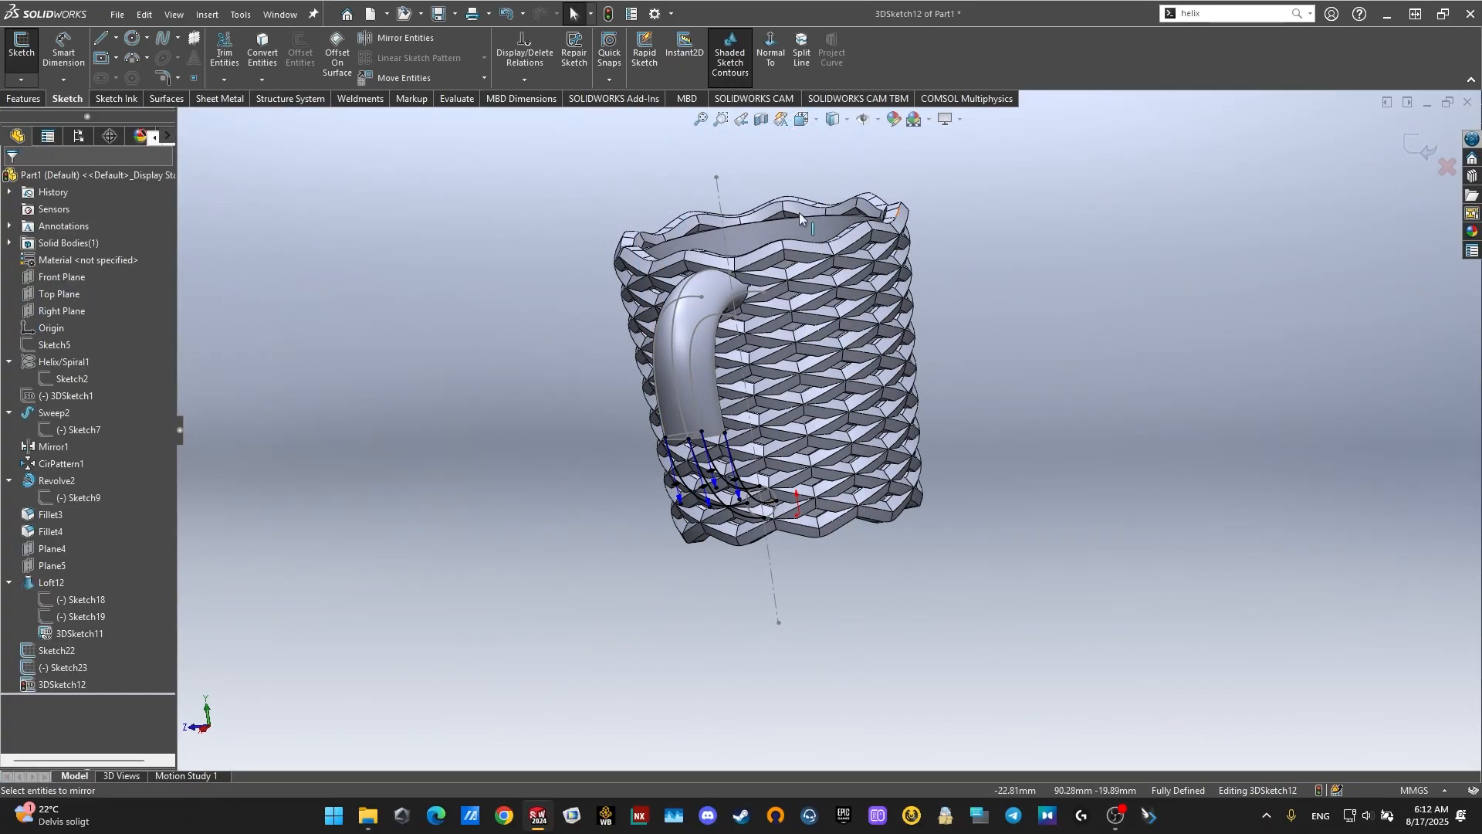
Step: Start a loft using the handle's open end outline and the circular sketch low on the cup as its profiles
left_click(26, 99)
left_click(178, 60)
scroll(708, 454, "down", 3)
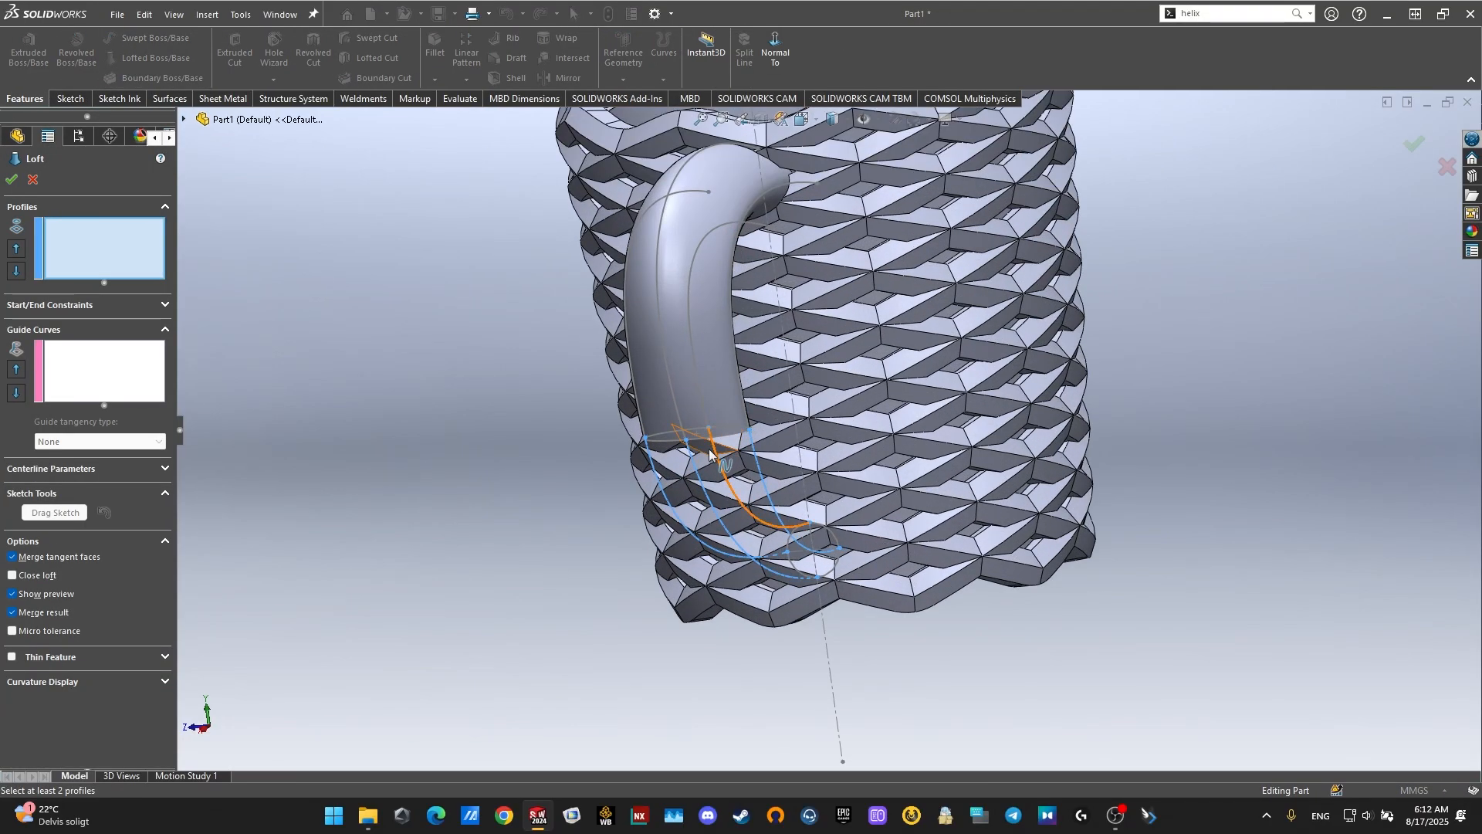
scroll(708, 454, "down", 5)
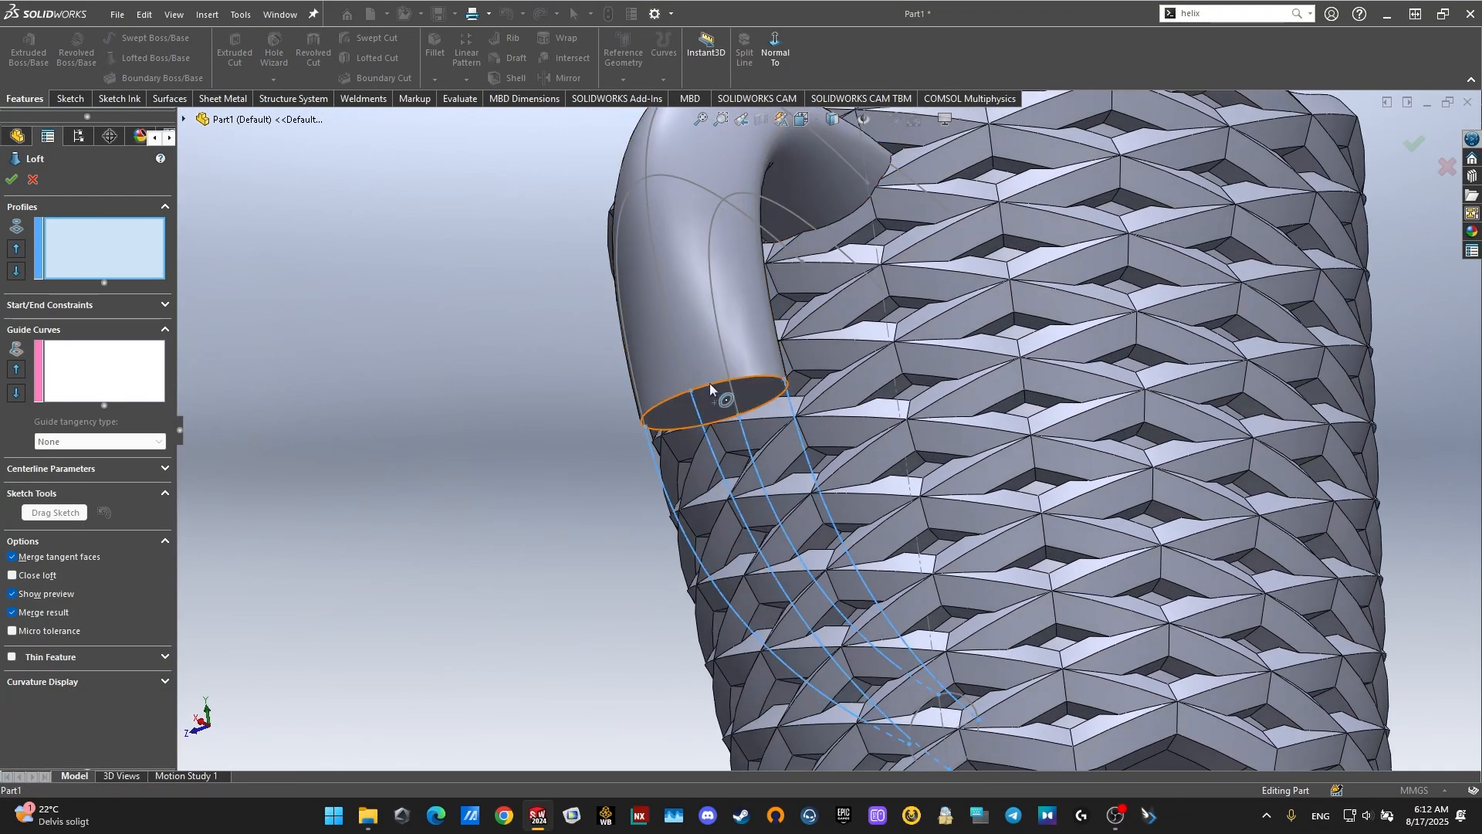
left_click(710, 388)
scroll(893, 637, "up", 3)
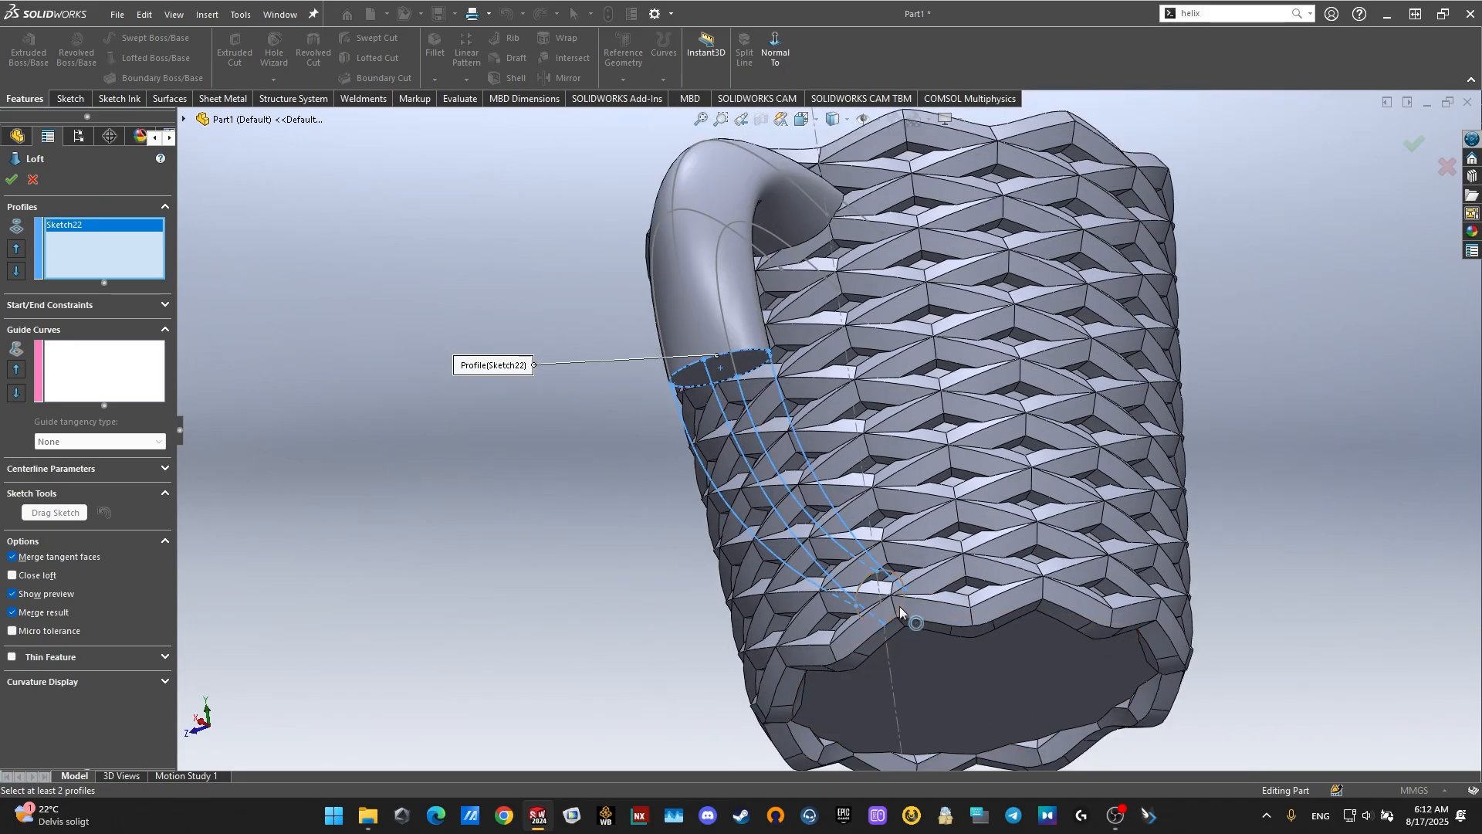
left_click(900, 612)
middle_click_drag(900, 612, 527, 485)
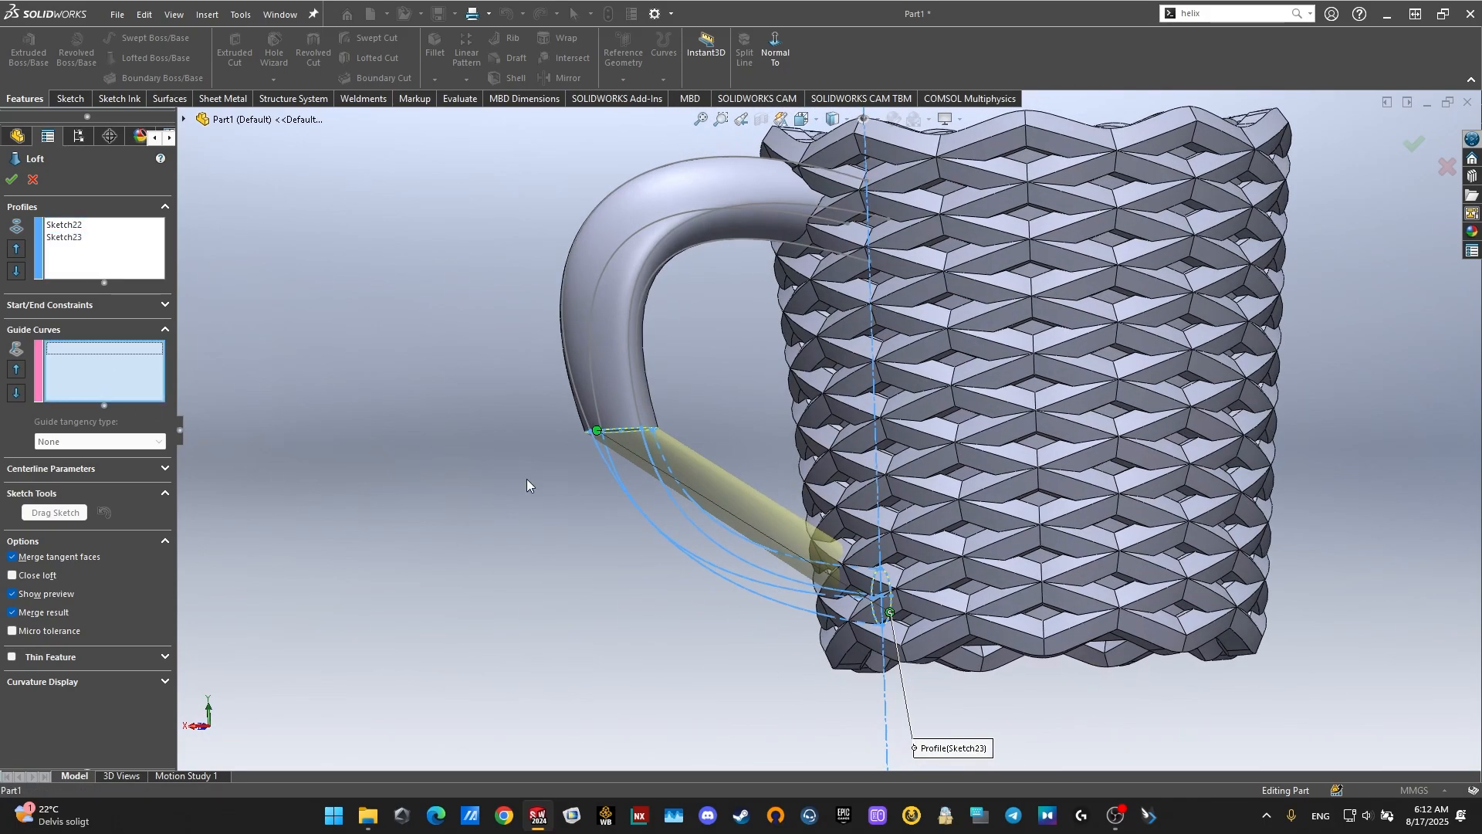
Step: Add the four connecting splines as separate guide curves and complete the lower handle loft
left_click(701, 570)
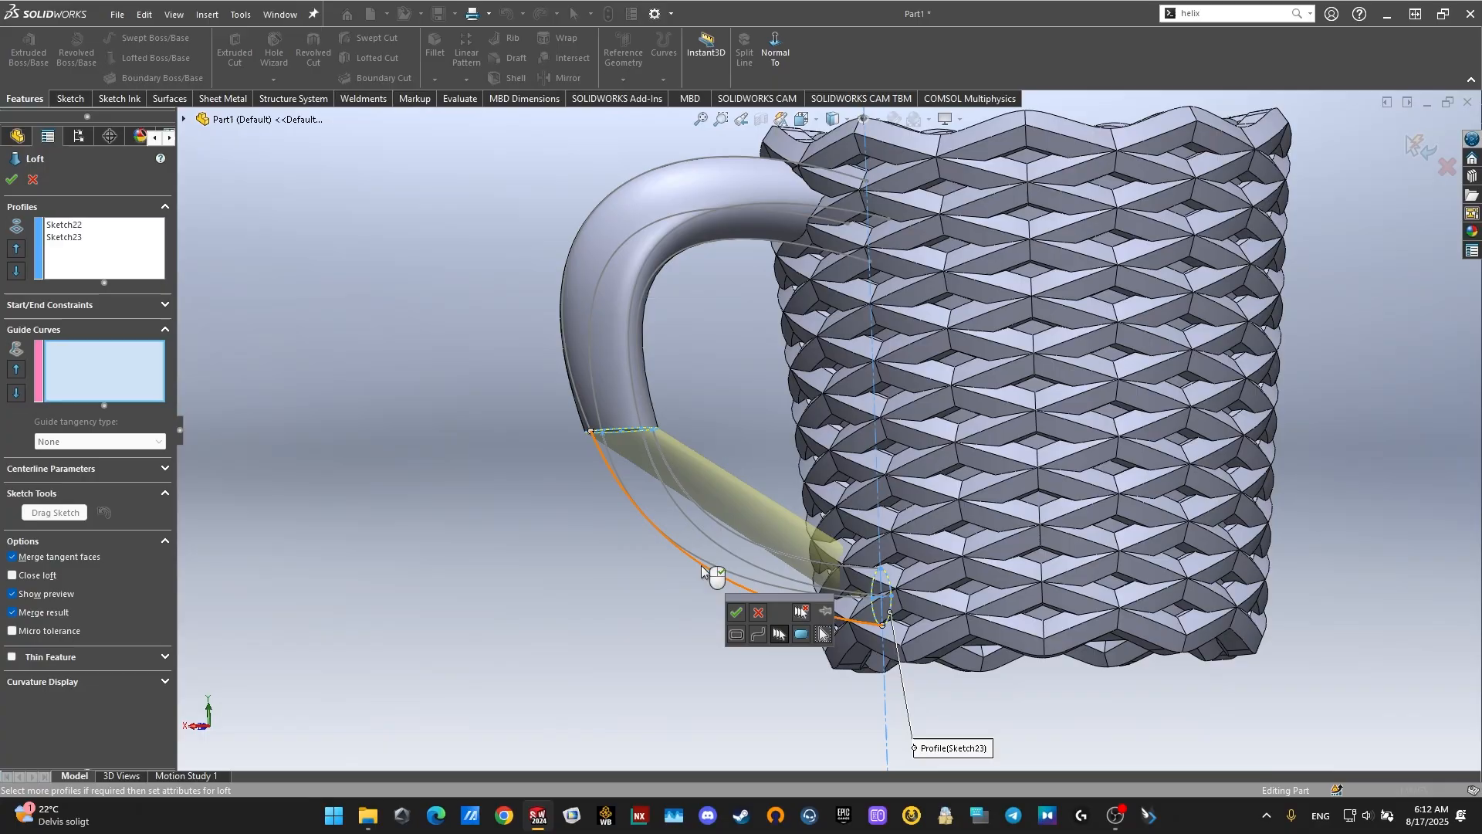
left_click(735, 613)
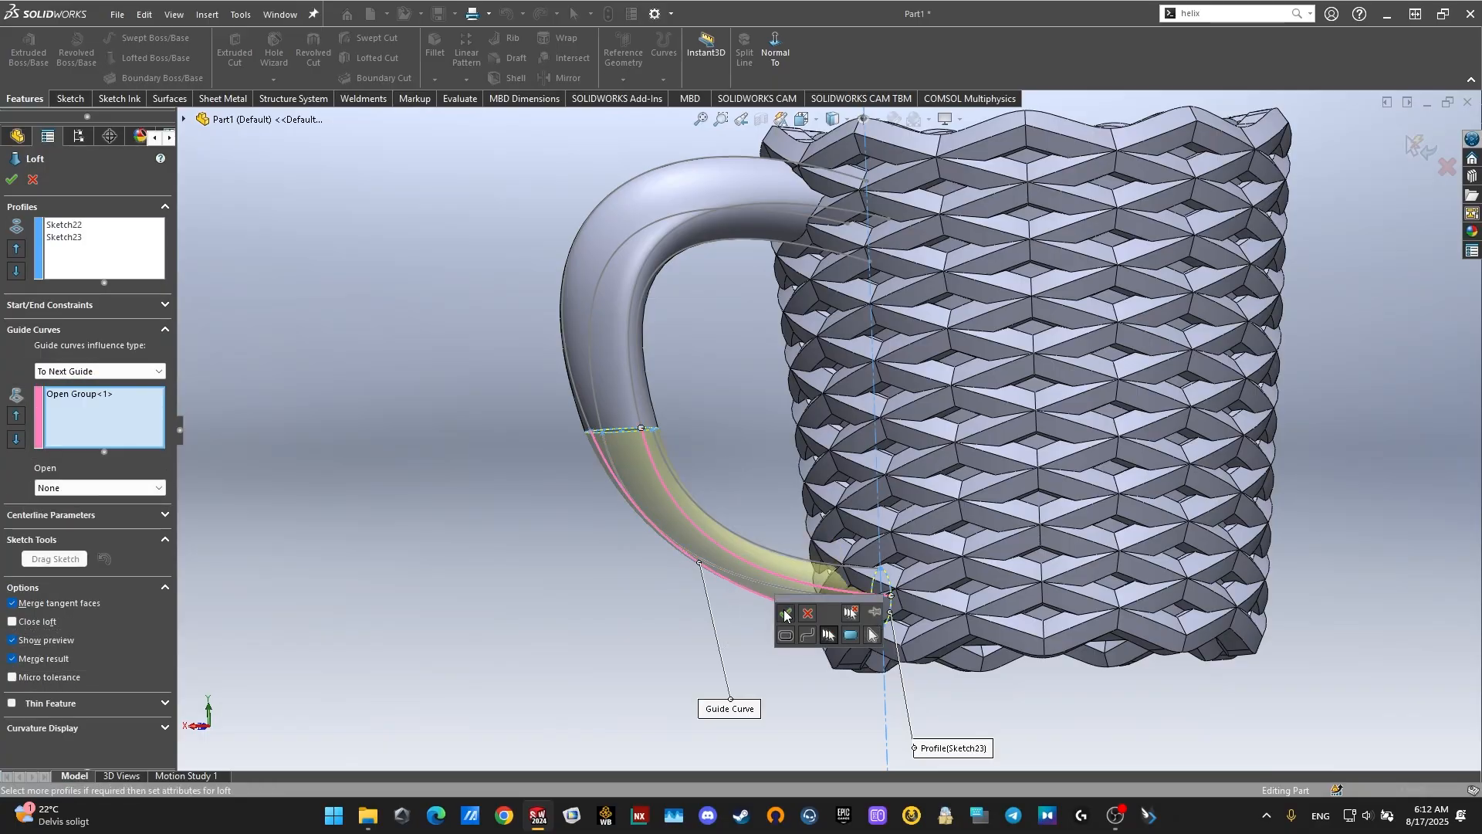
left_click(784, 614)
left_click(758, 589)
left_click(798, 633)
left_click(772, 555)
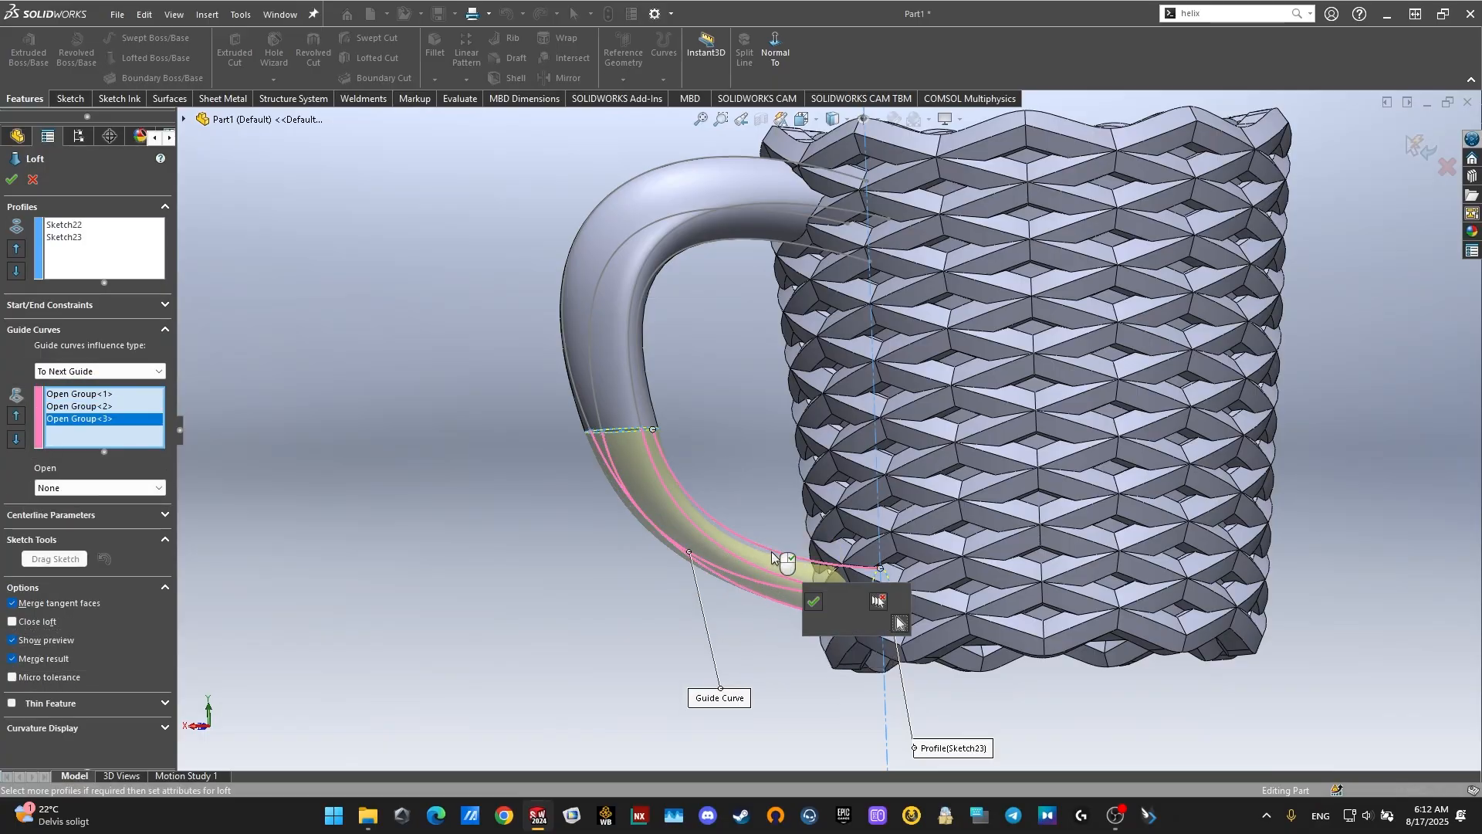
left_click(814, 601)
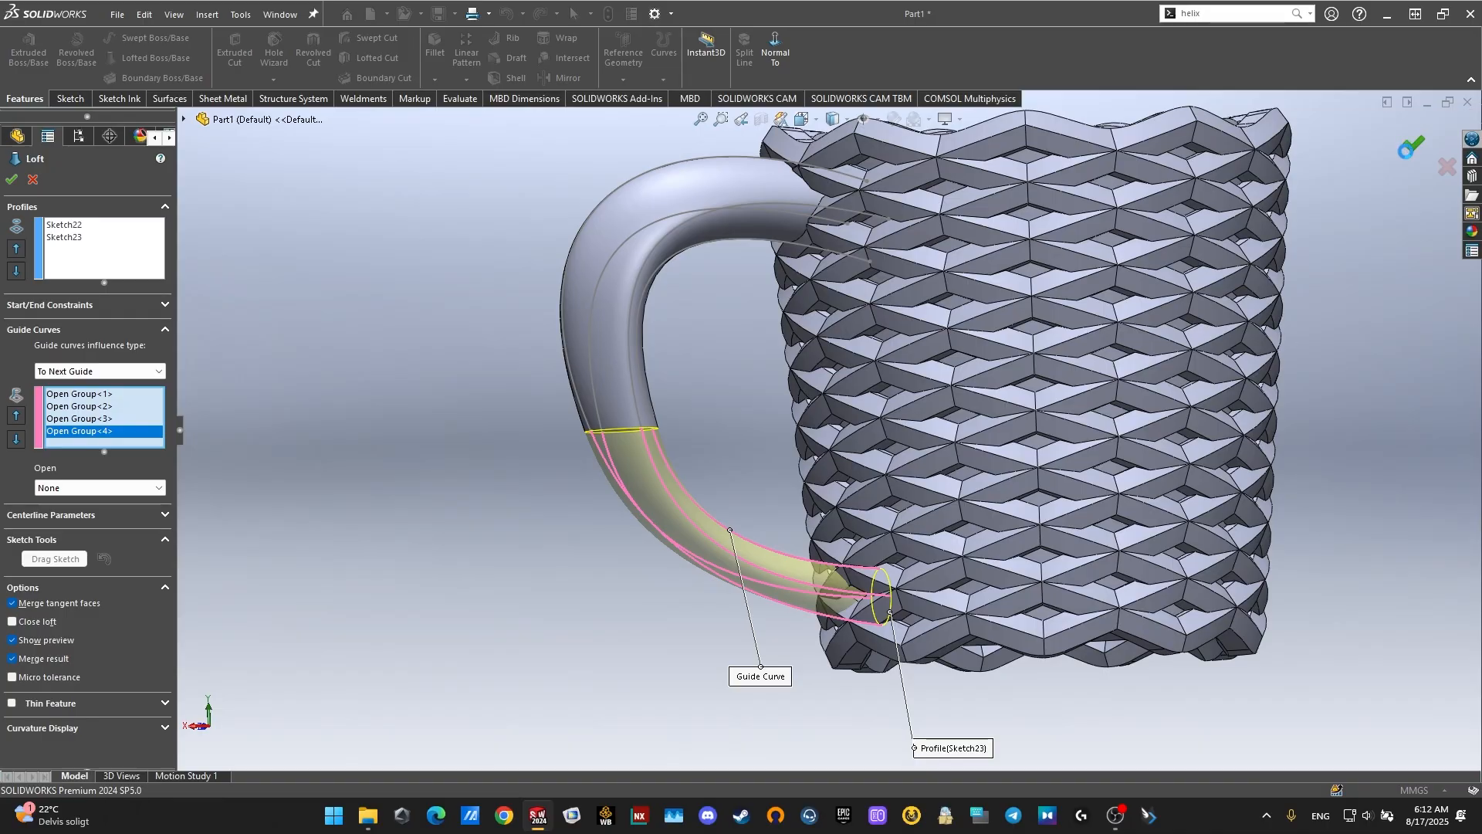
key("Return")
Step: Hide the 3D sketch holding the upper handle loft's guide curves
middle_click_drag(582, 586, 885, 522)
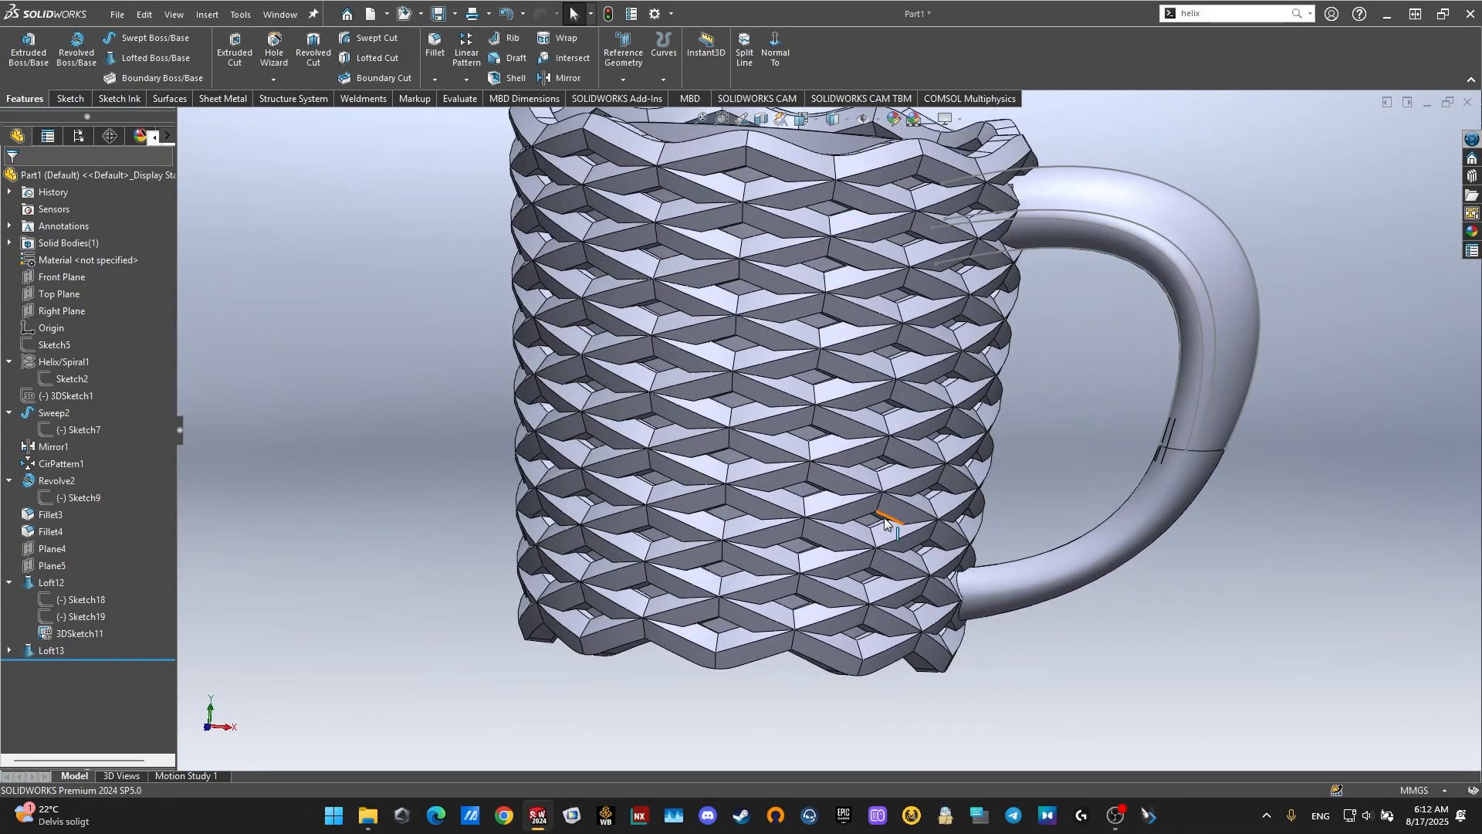
middle_click_drag(1125, 448, 900, 431)
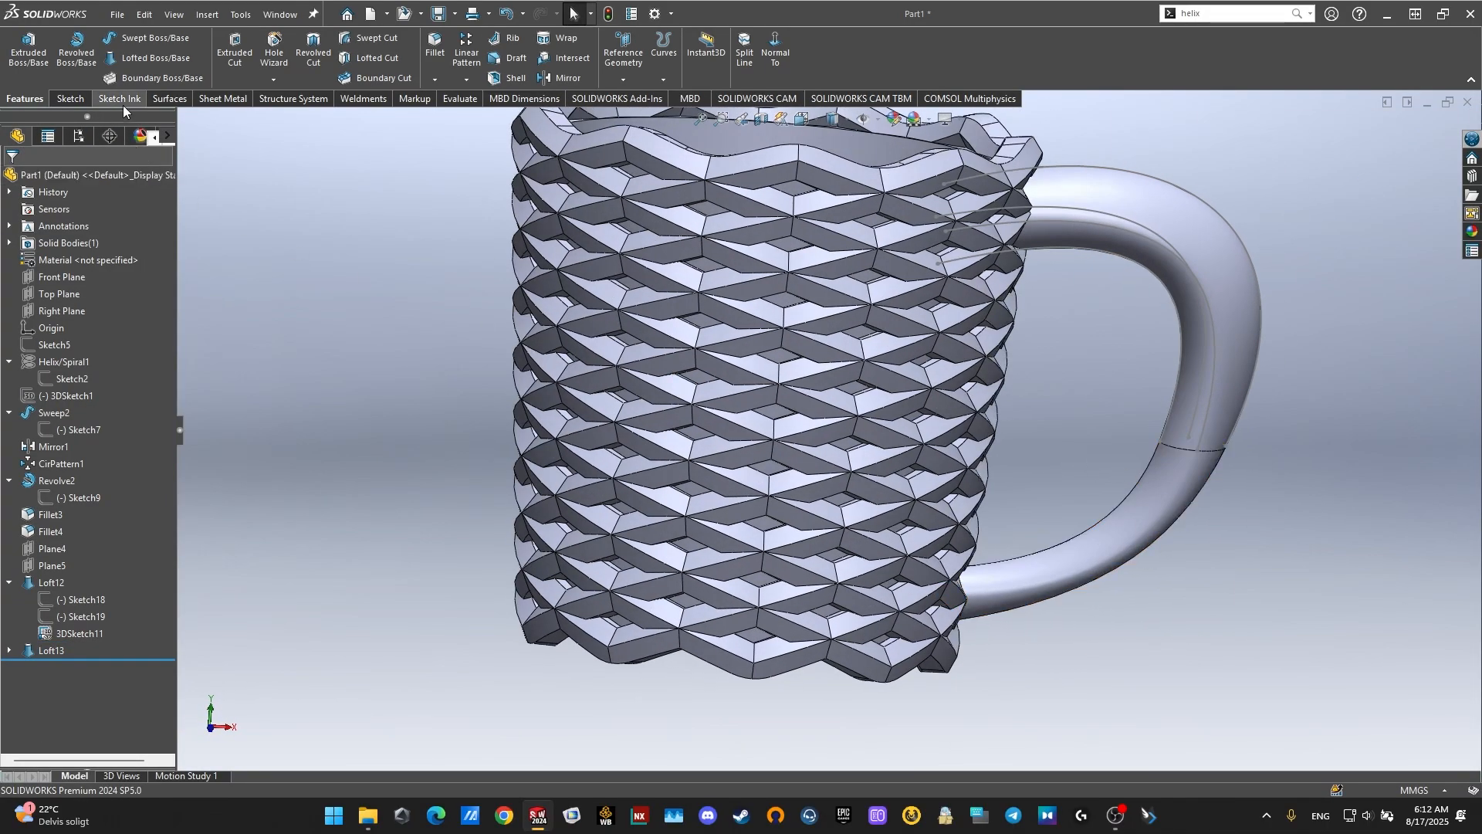
middle_click_drag(1158, 351, 1030, 206)
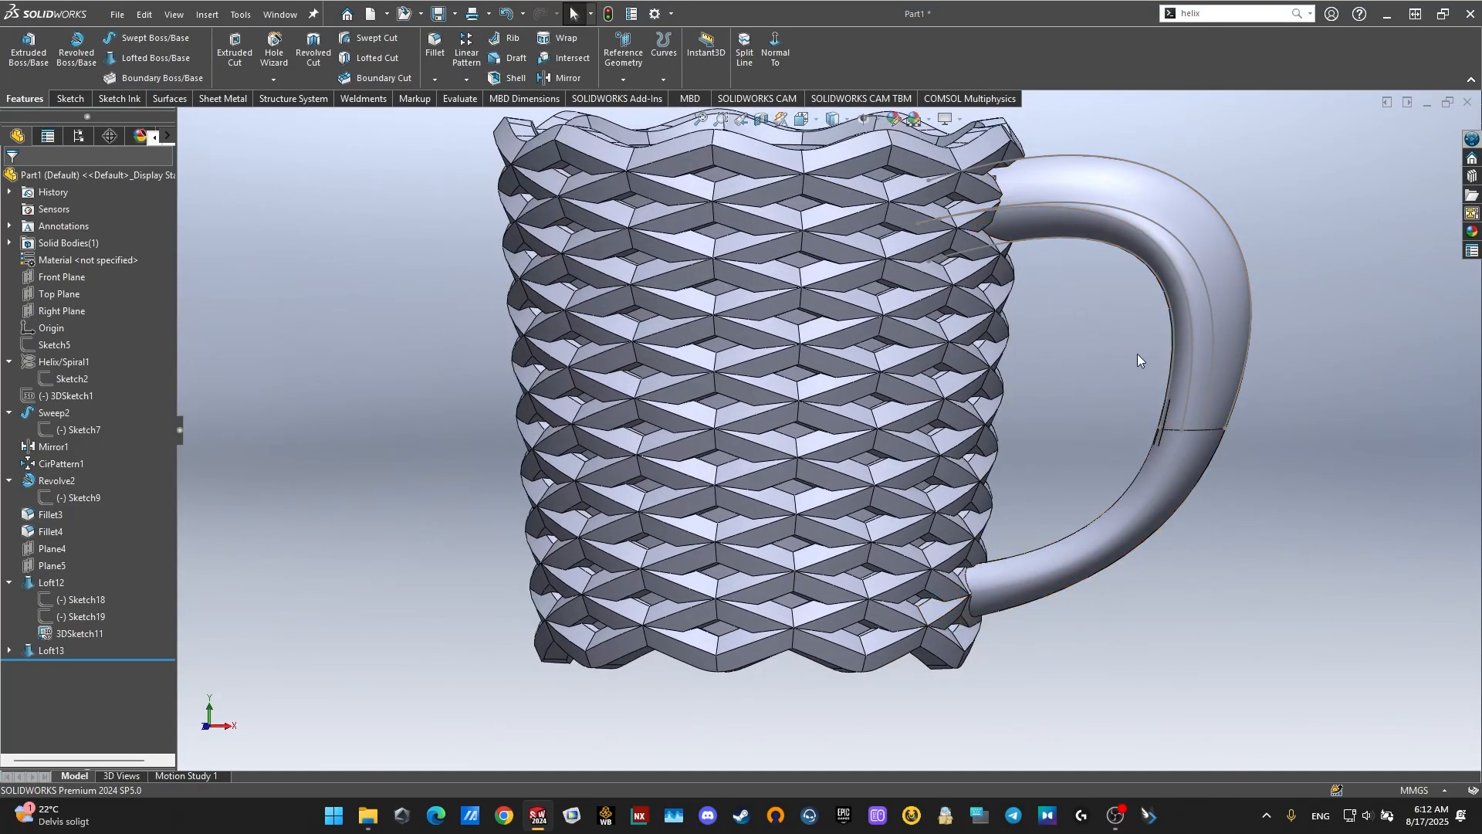
middle_click_drag(967, 218, 1048, 361)
right_click(1048, 361)
left_click(1089, 340)
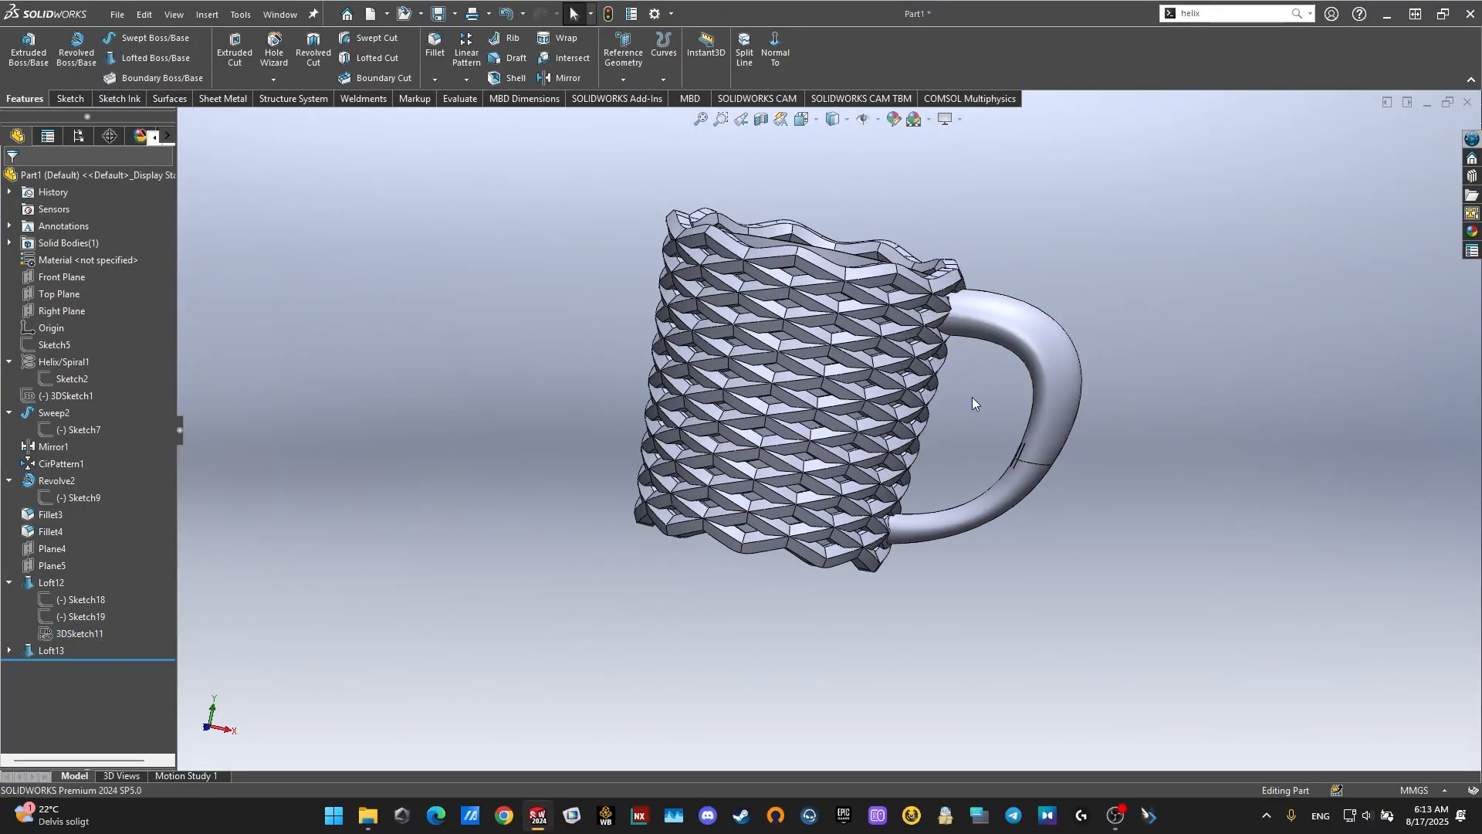
Step: Examine inside the cup where the upper and lower handle ends pass through the wall
middle_click_drag(971, 397, 973, 592)
scroll(947, 365, "down", 2)
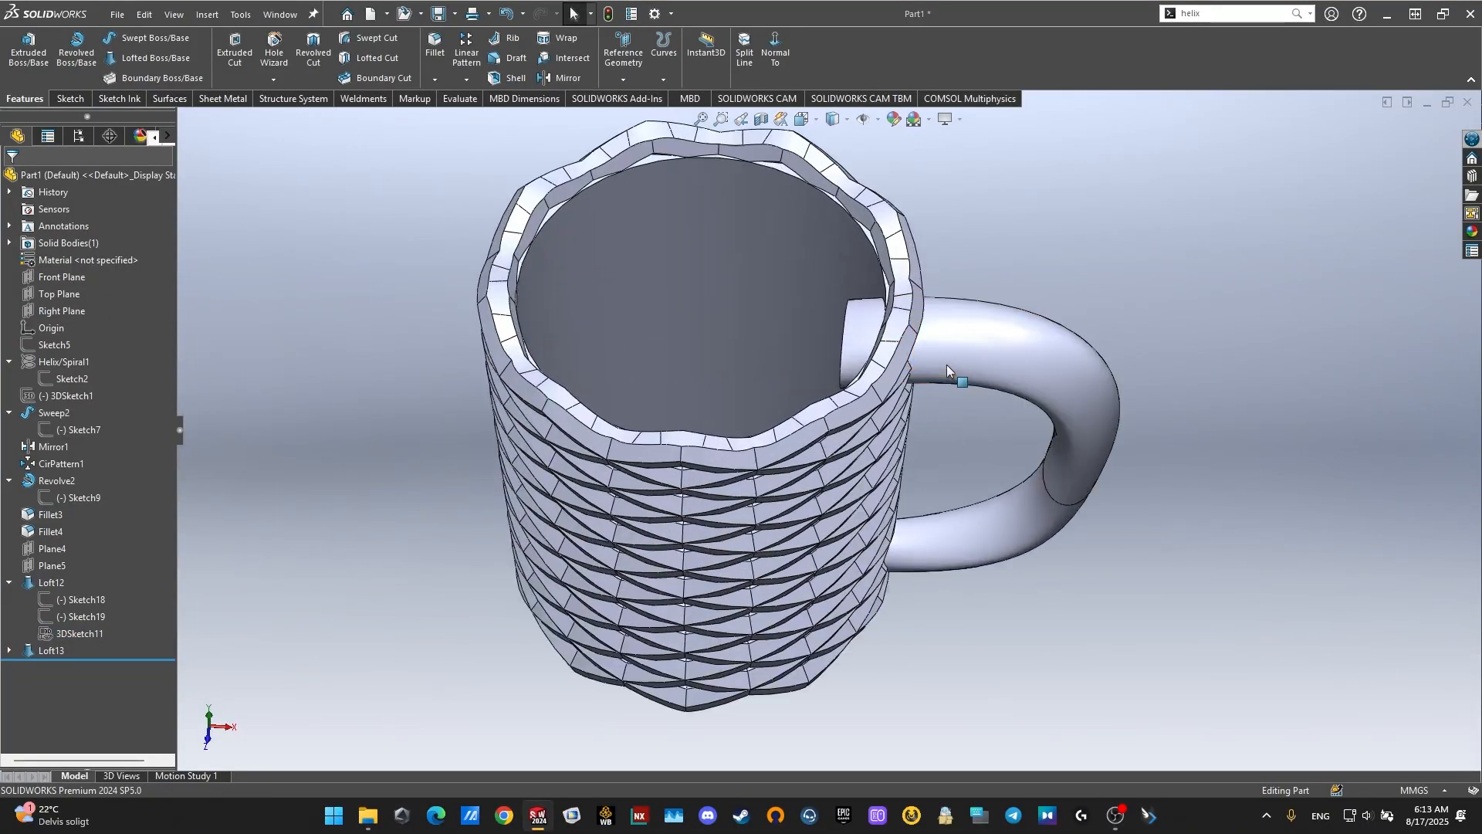
middle_click_drag(946, 364, 945, 533)
left_click(799, 354)
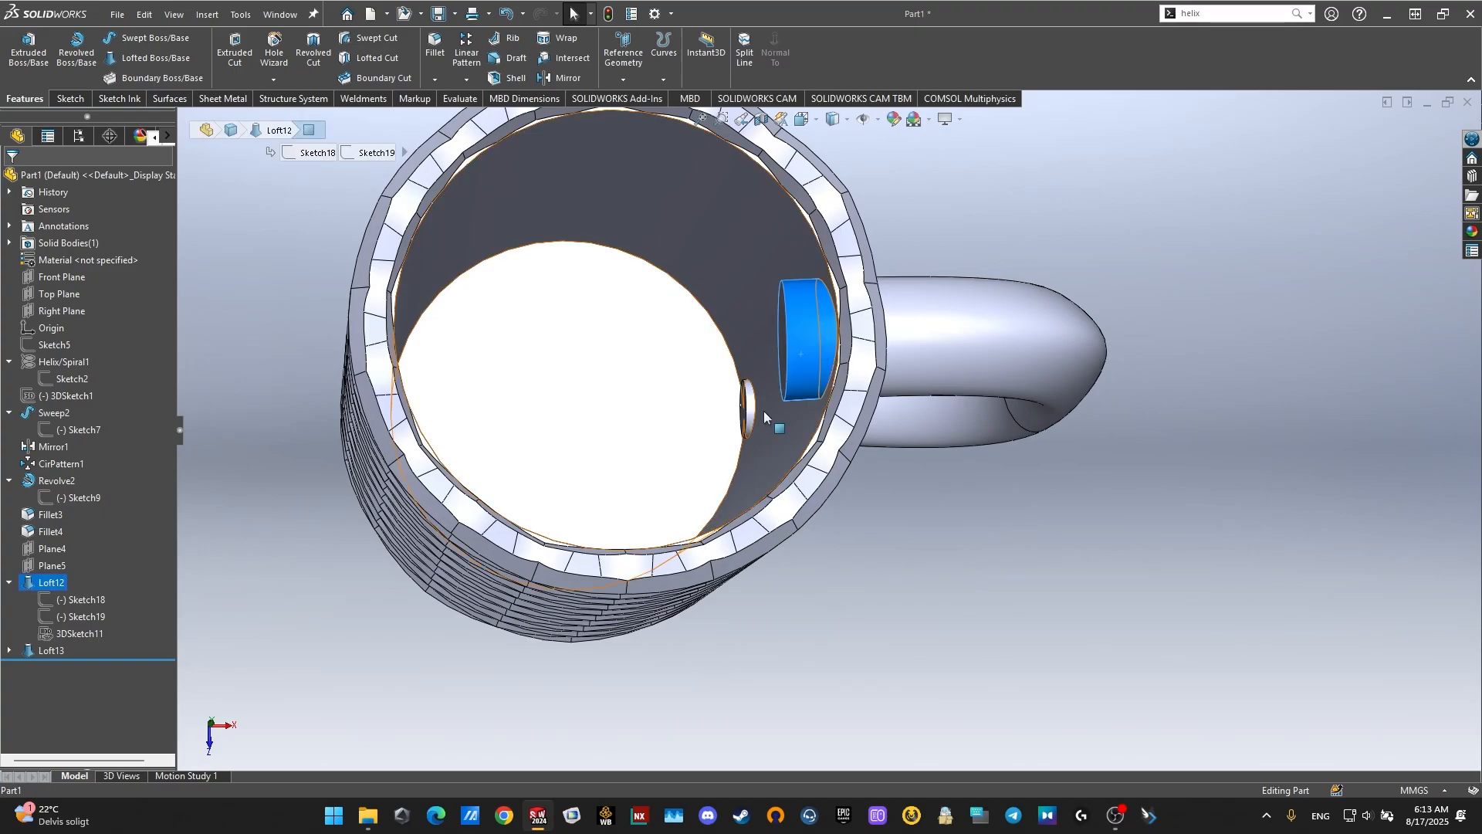
left_click(804, 390)
left_click(750, 406)
key("Escape")
middle_click_drag(685, 468, 725, 417)
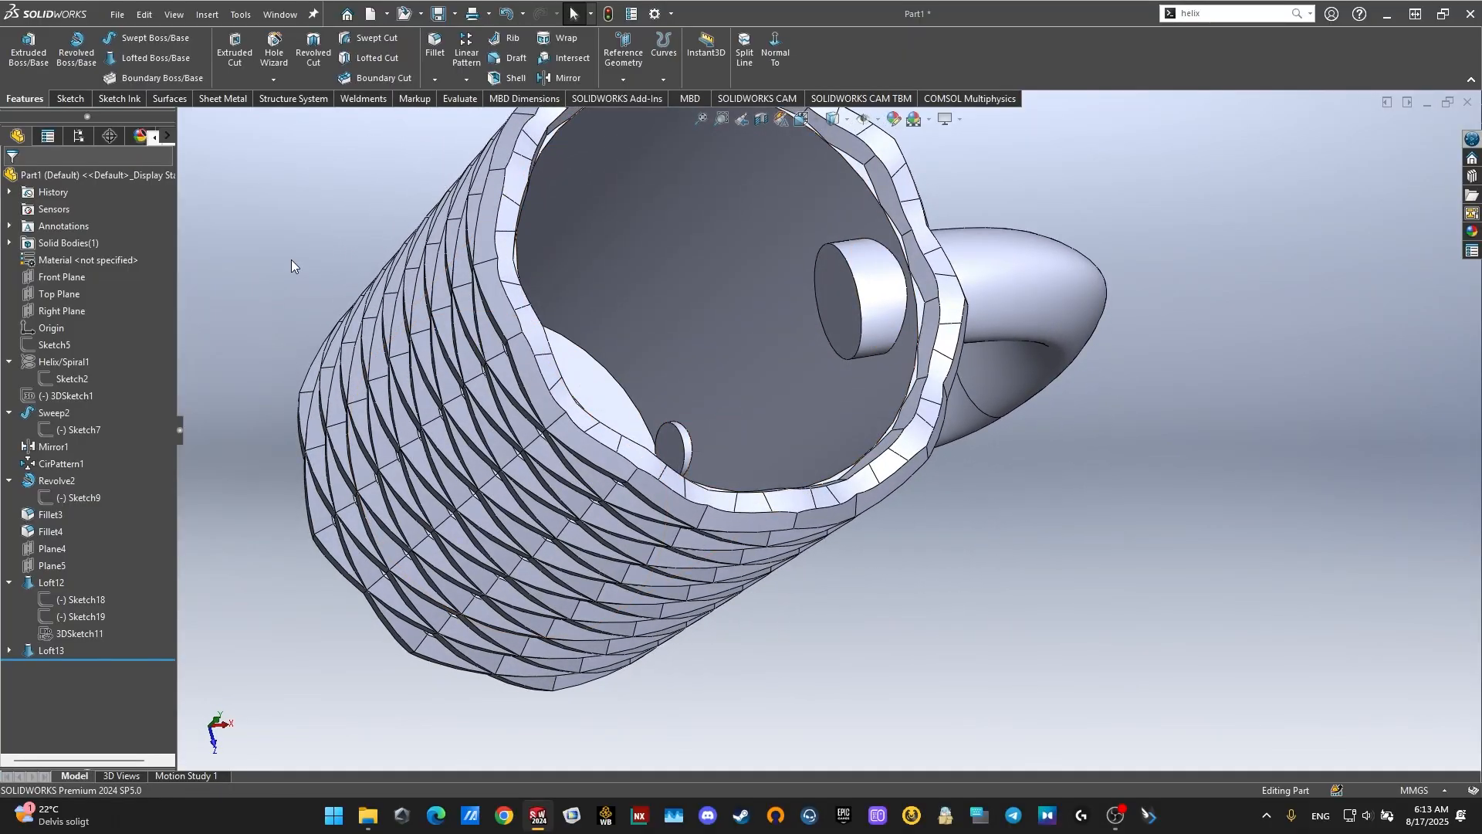
Step: Apply a section view along the Front Plane through the cup and handle
scroll(845, 327, "up", 3)
left_click(762, 123)
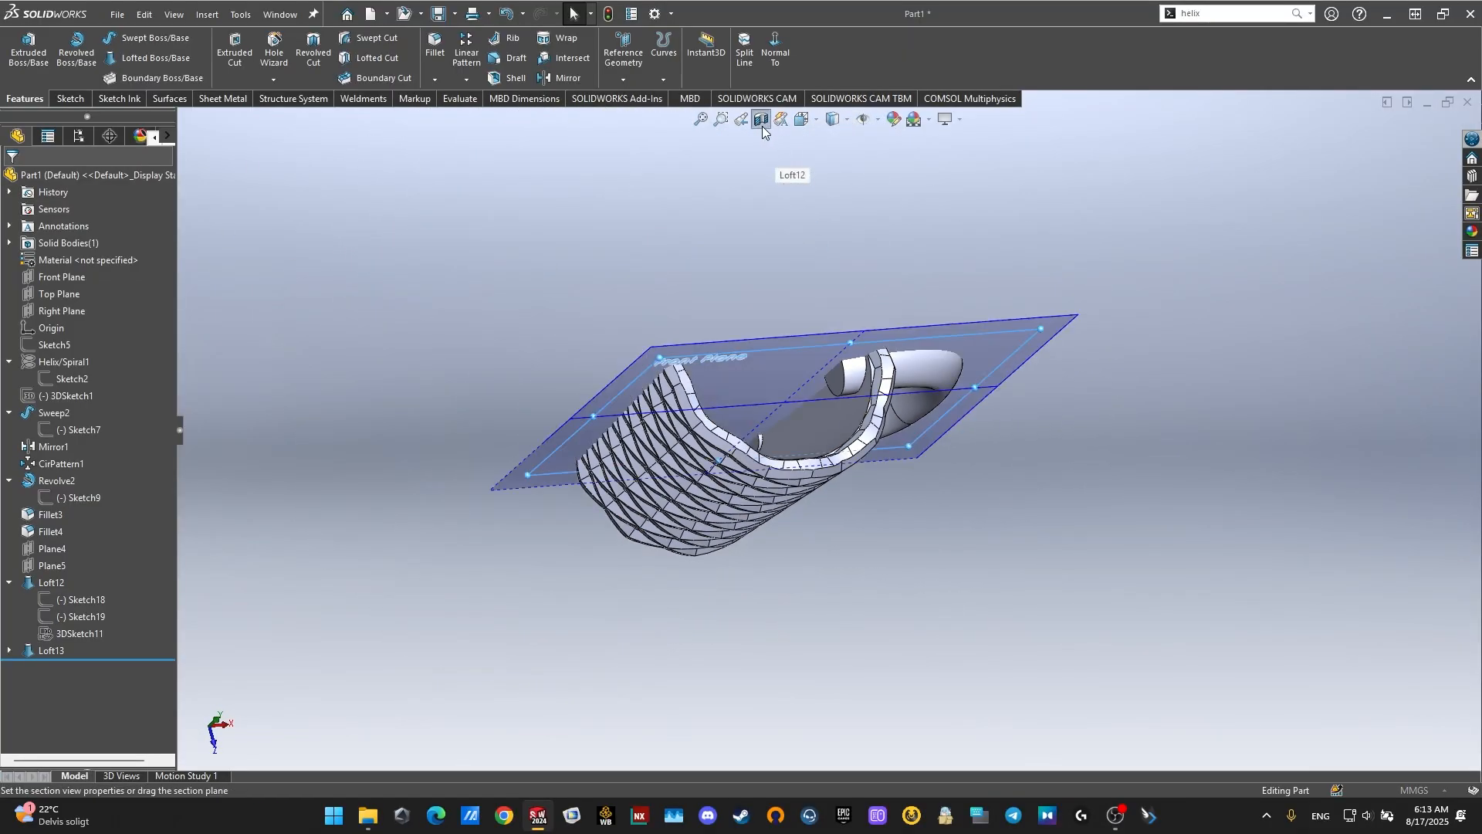
left_click(1414, 143)
middle_click_drag(811, 363, 1030, 548)
scroll(756, 428, "down", 4)
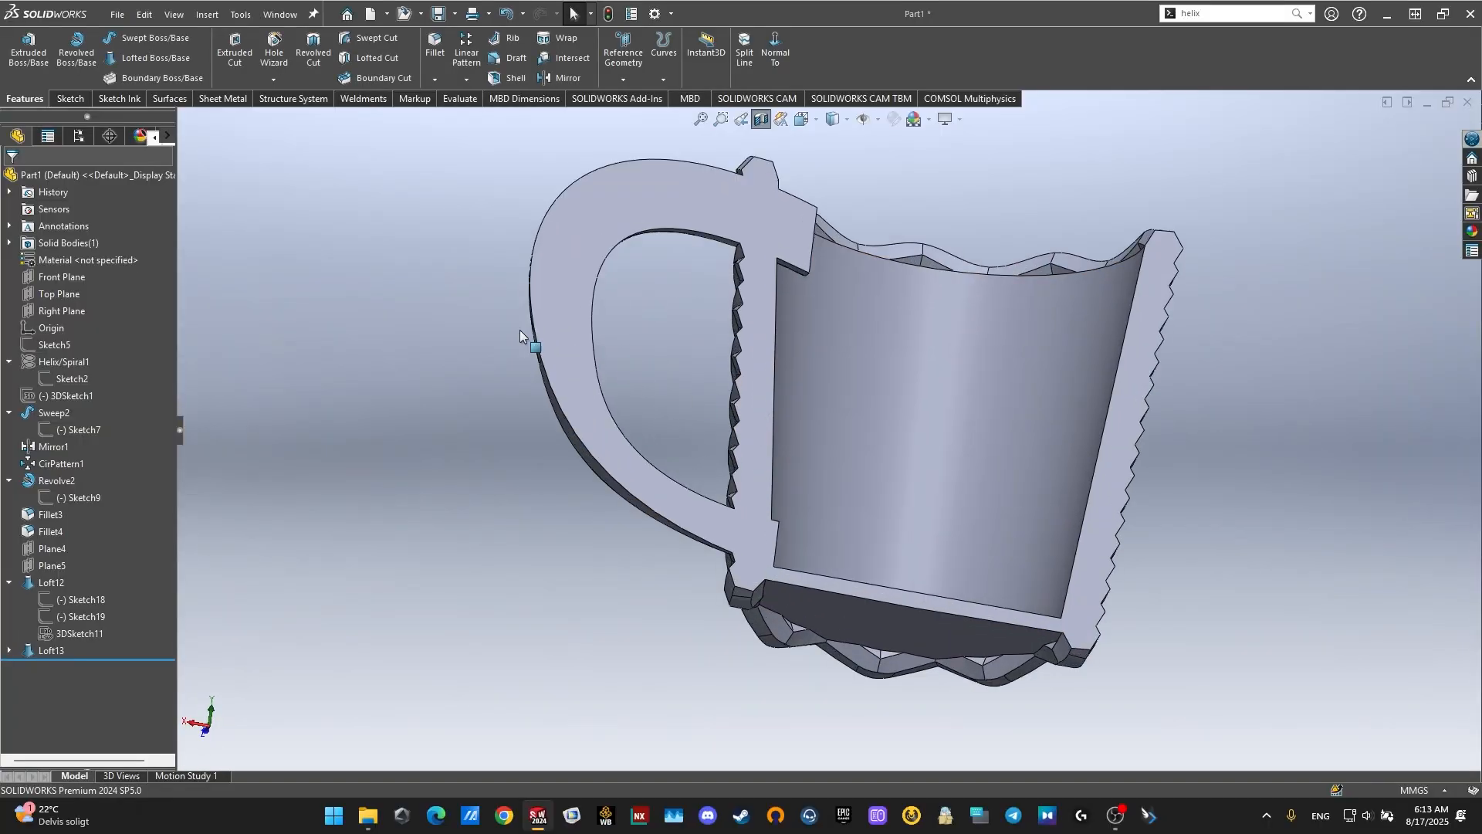
Step: Start a sketch on the Front Plane and orient it to face the sectioned side of the cup
right_click(62, 277)
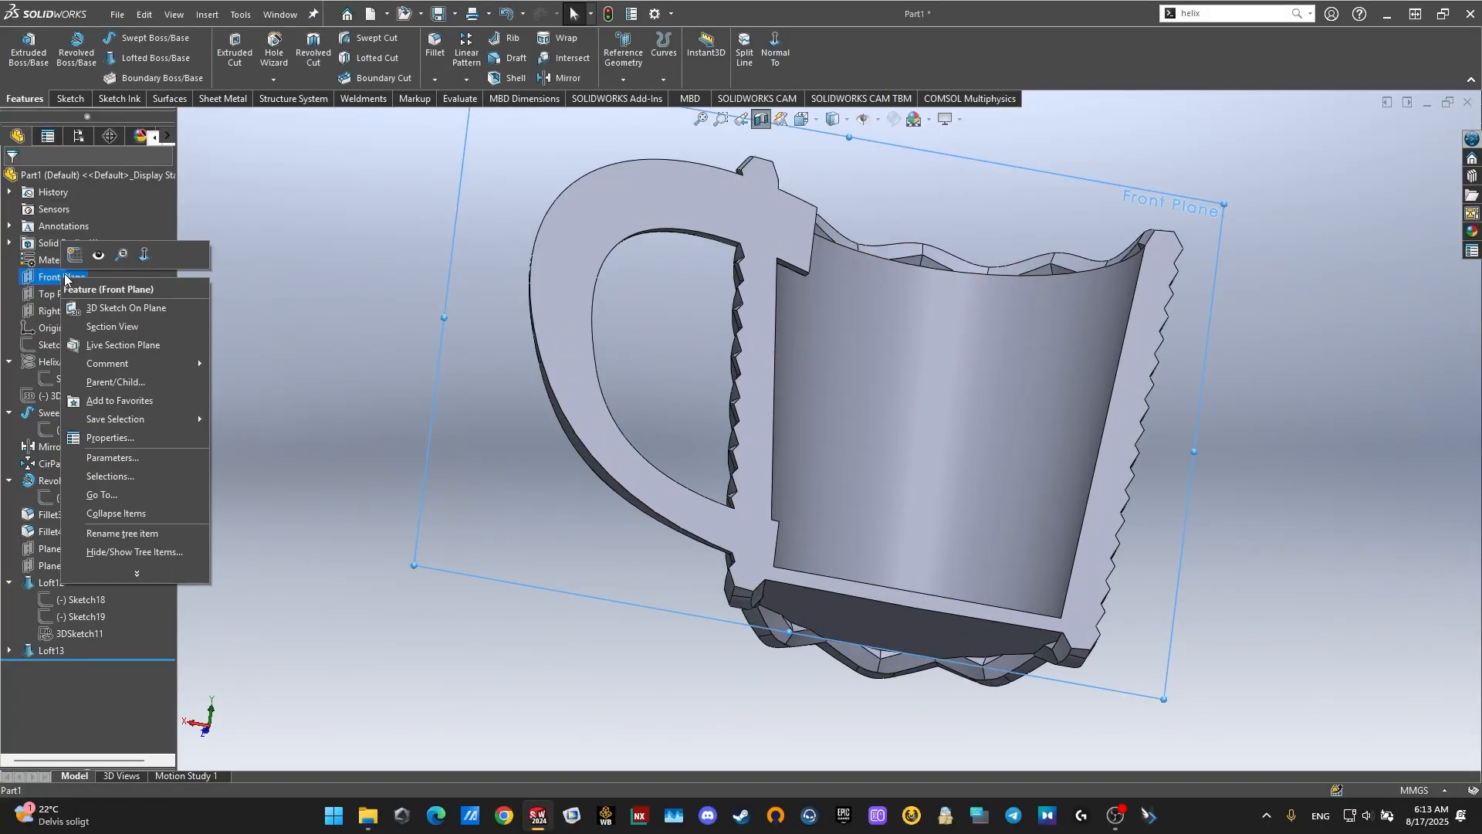
left_click(74, 254)
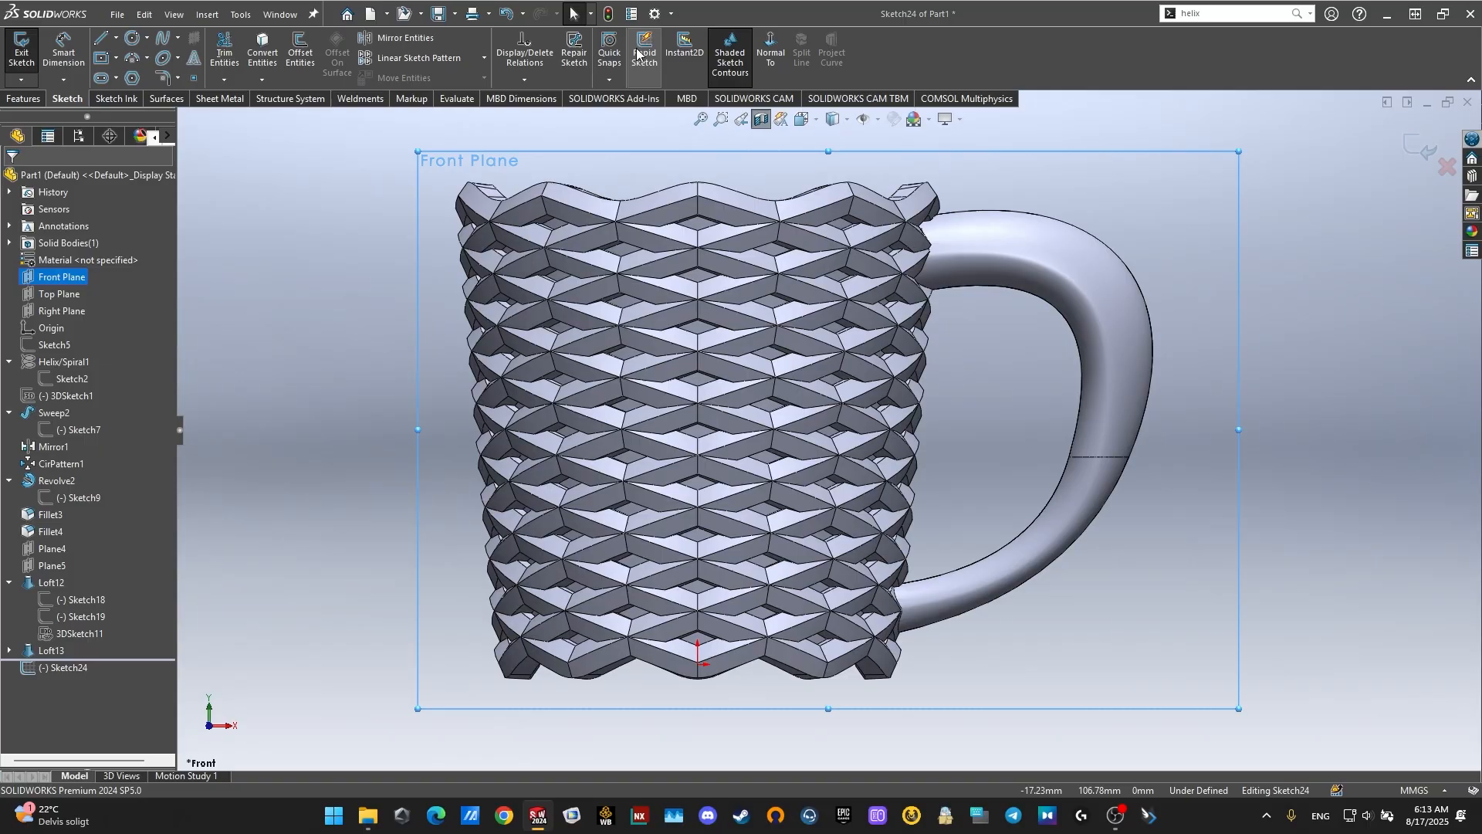
left_click(764, 50)
left_click(468, 190)
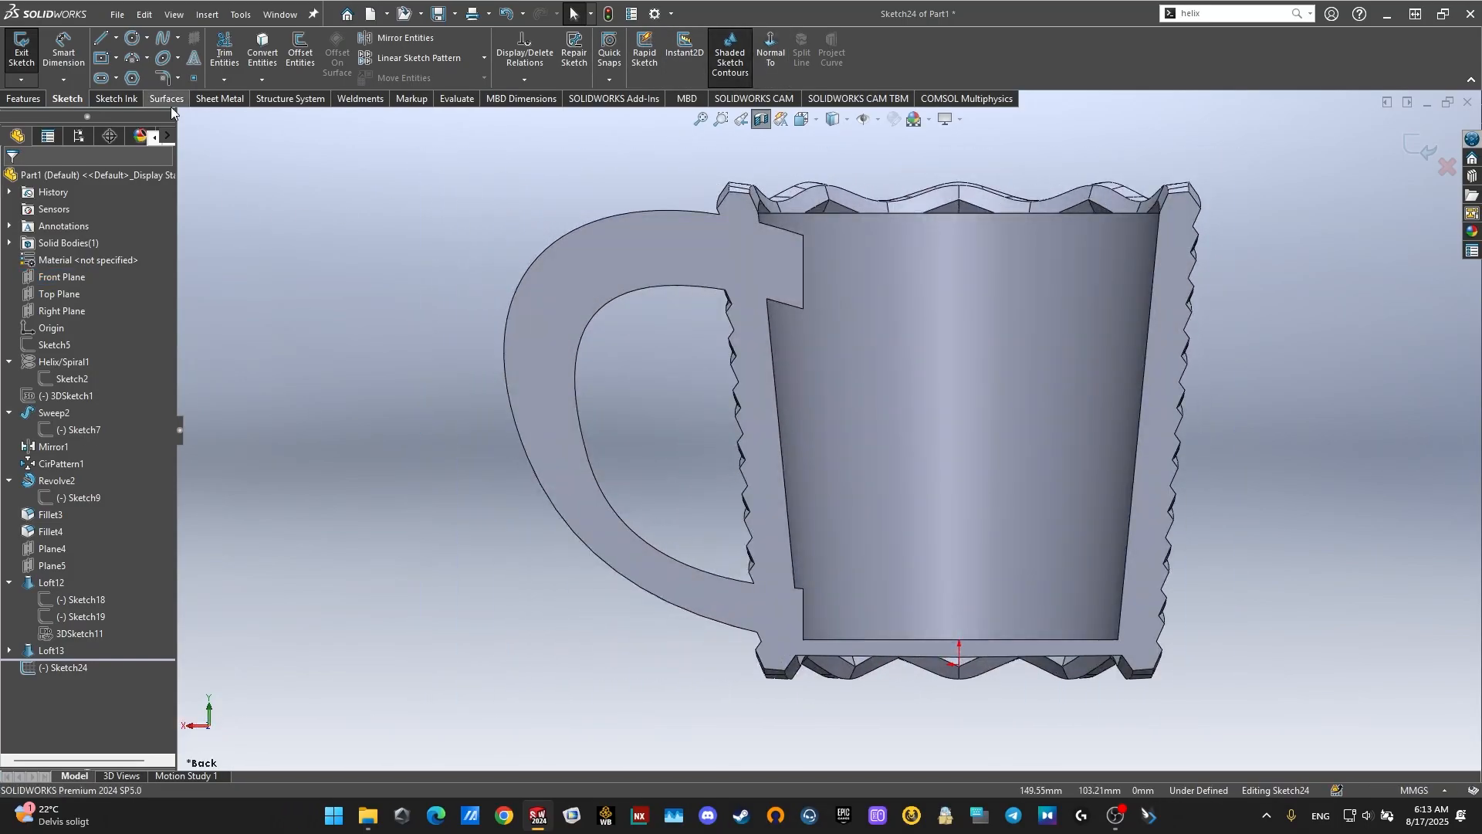
left_click(102, 45)
scroll(836, 263, "down", 4)
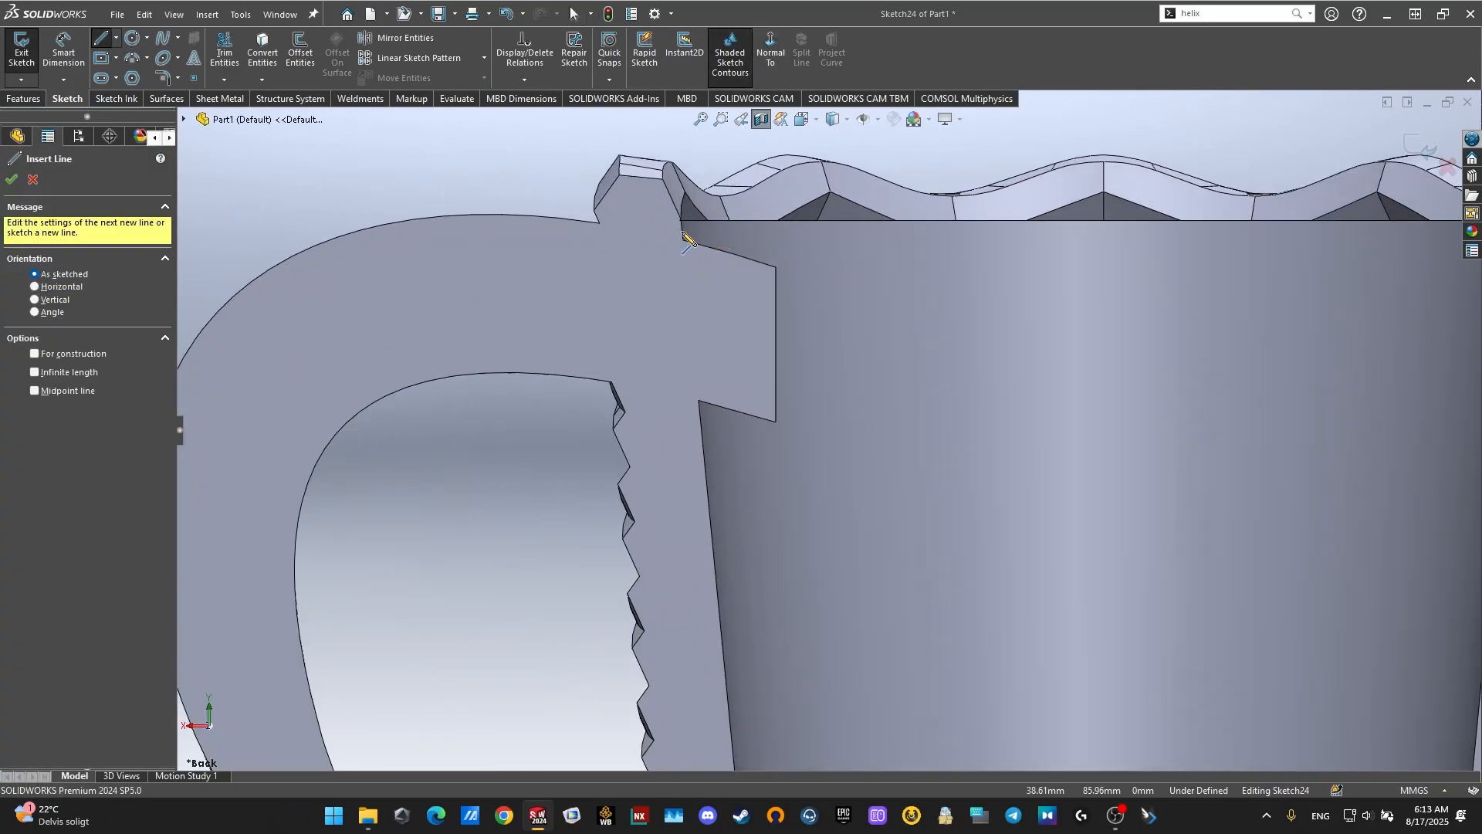
scroll(687, 244, "down", 2)
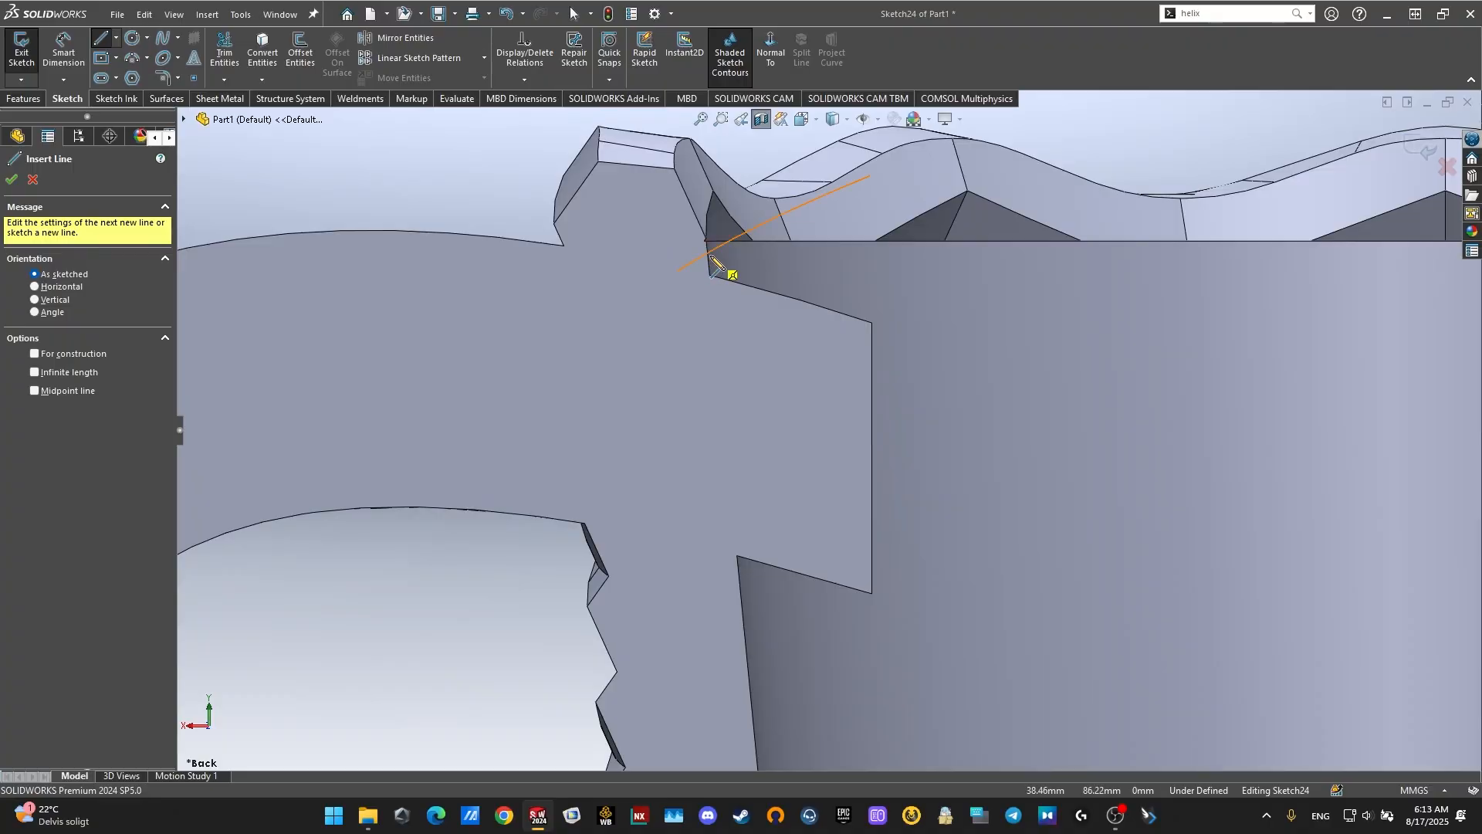
key("Escape")
key("f")
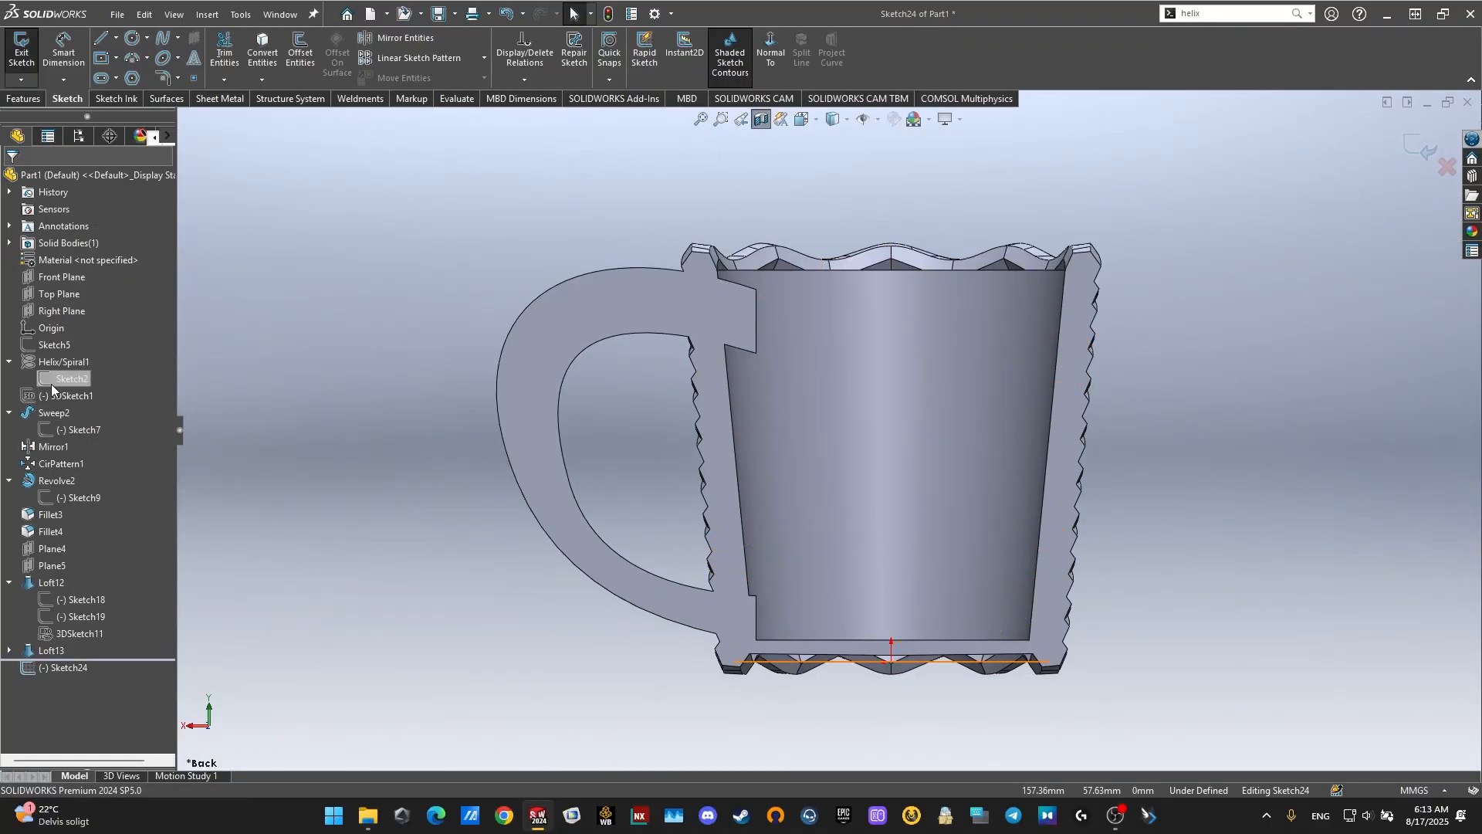
Step: Convert the cup's revolve profile, Sketch9, into entities of the current sketch
left_click(75, 500)
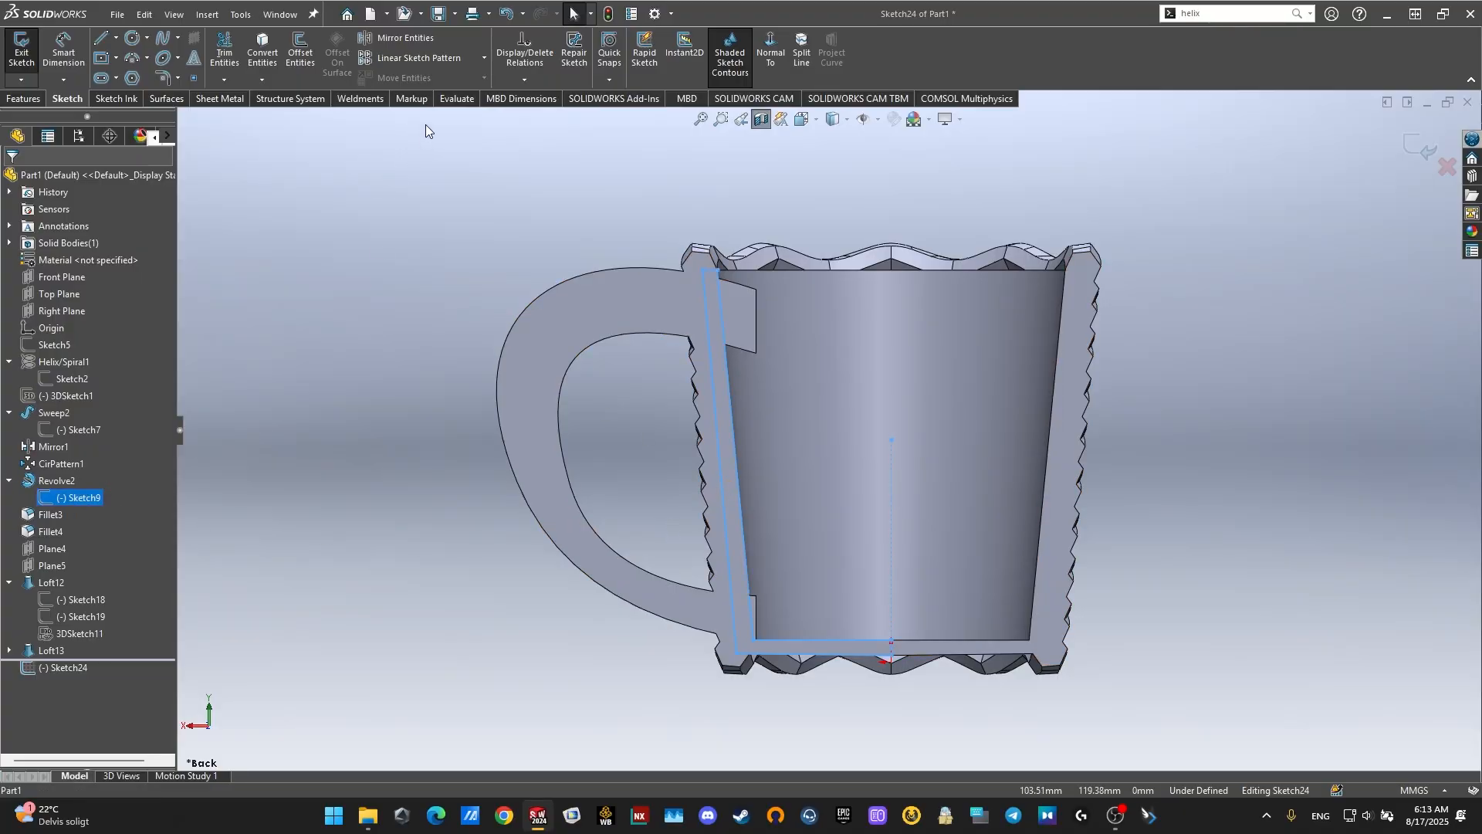
left_click(318, 61)
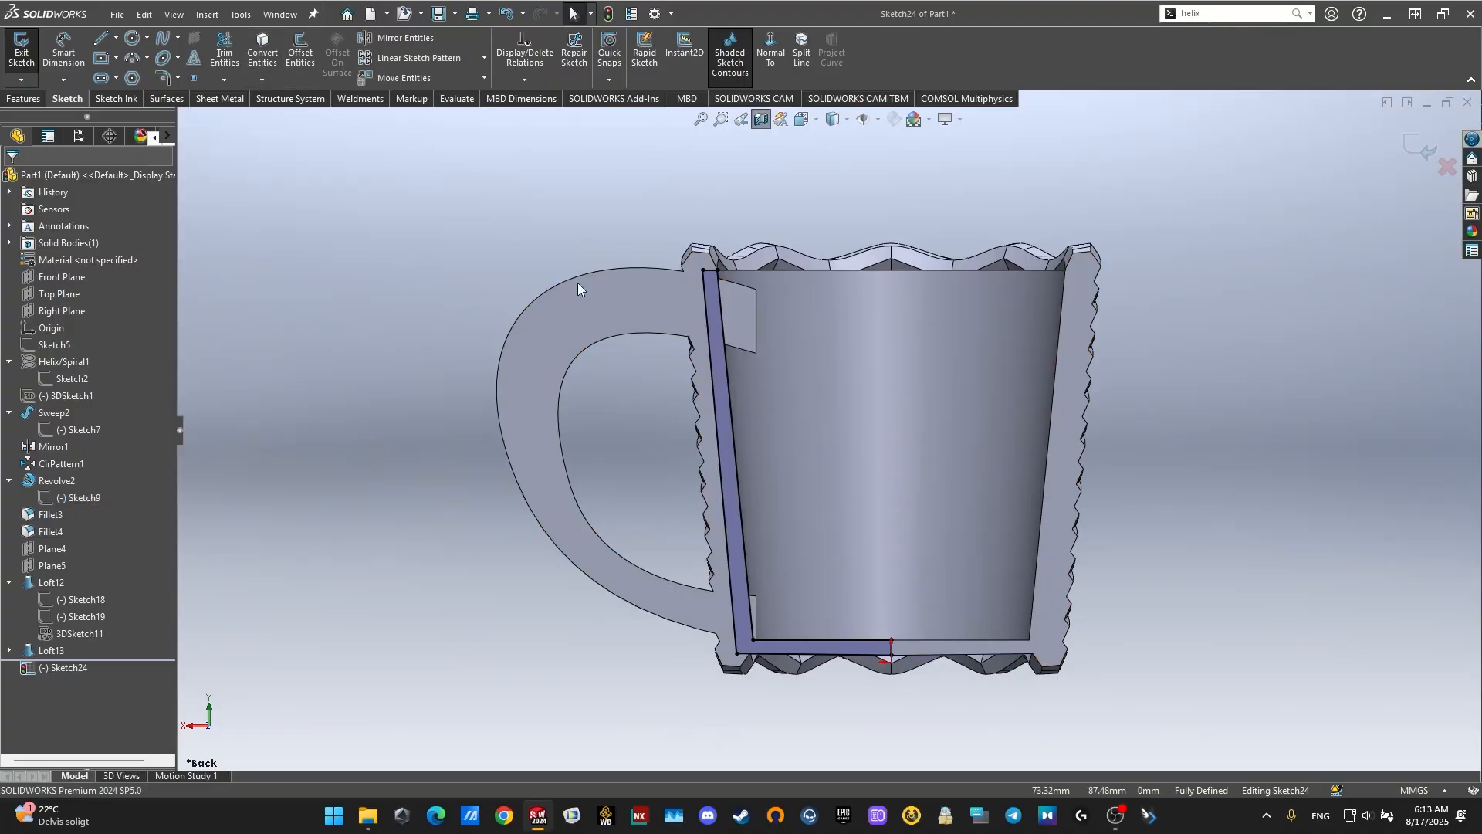
scroll(816, 386, "down", 4)
scroll(899, 399, "up", 2)
scroll(898, 398, "down", 1)
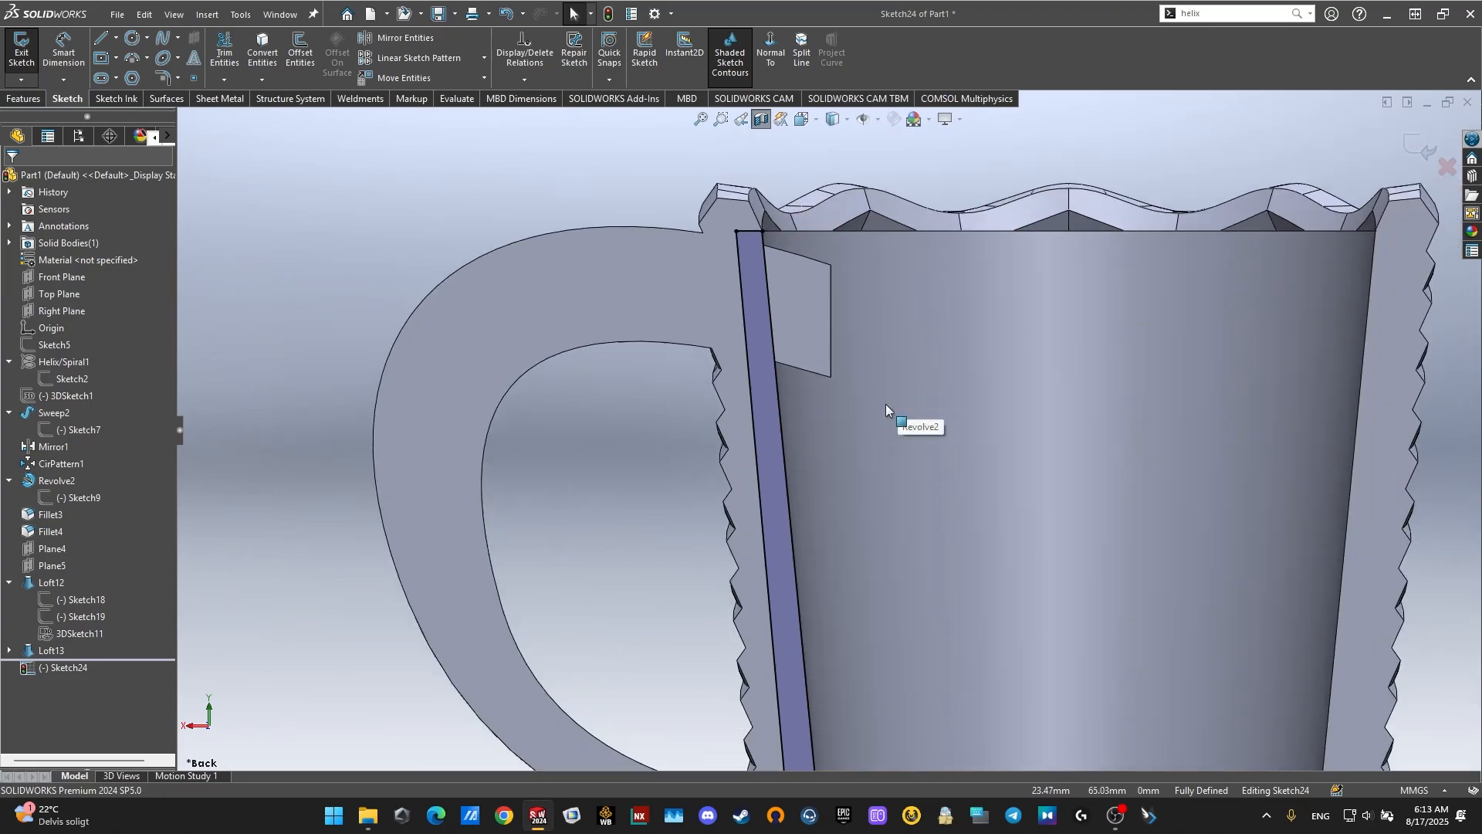
Step: Sketch a sloping line inward from the wall's top inner corner, continuing about 79 mm down to the cup floor beyond both handle stubs
left_click(100, 38)
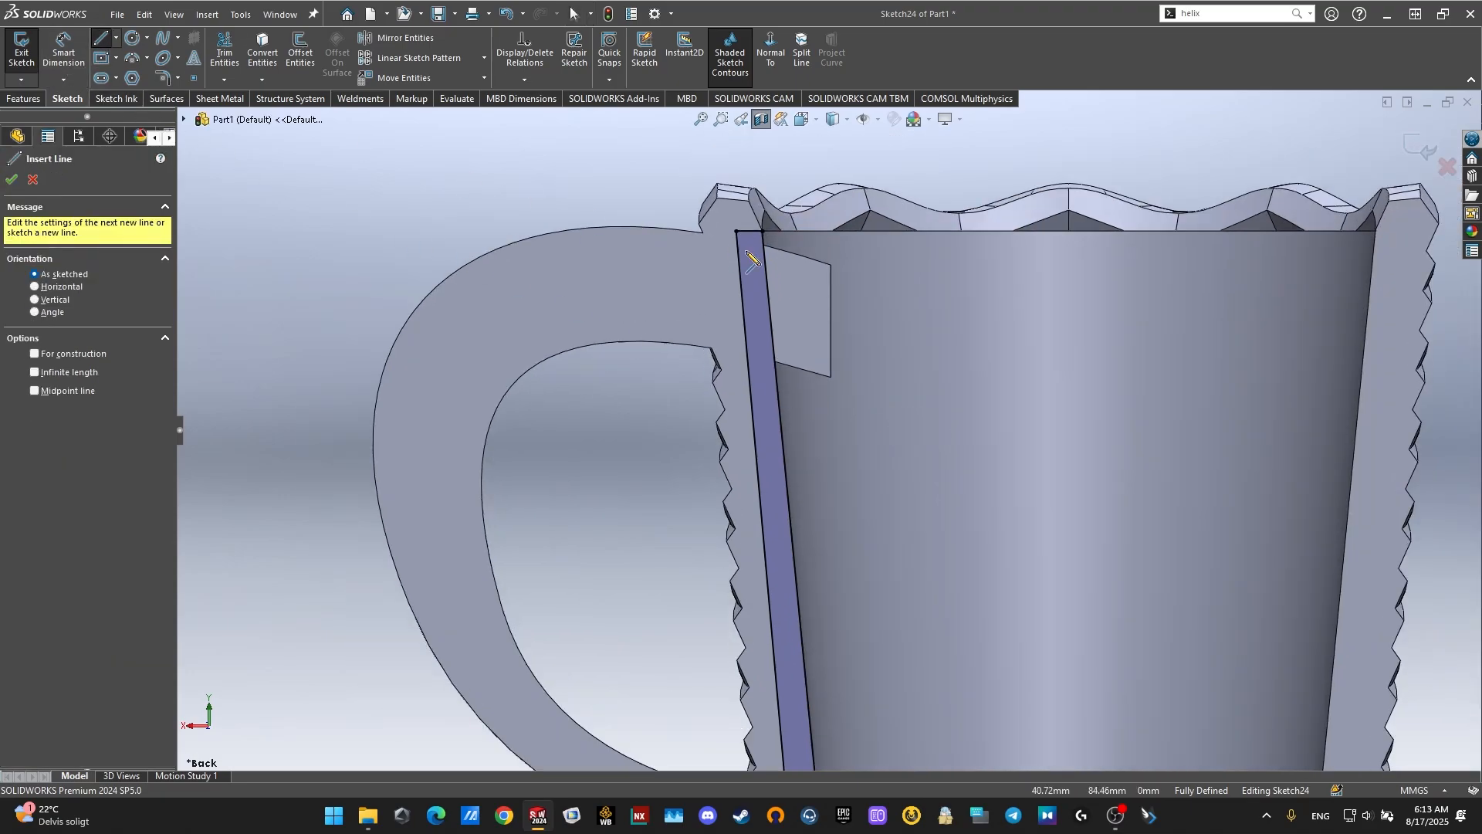
left_click(764, 233)
scroll(888, 510, "up", 2)
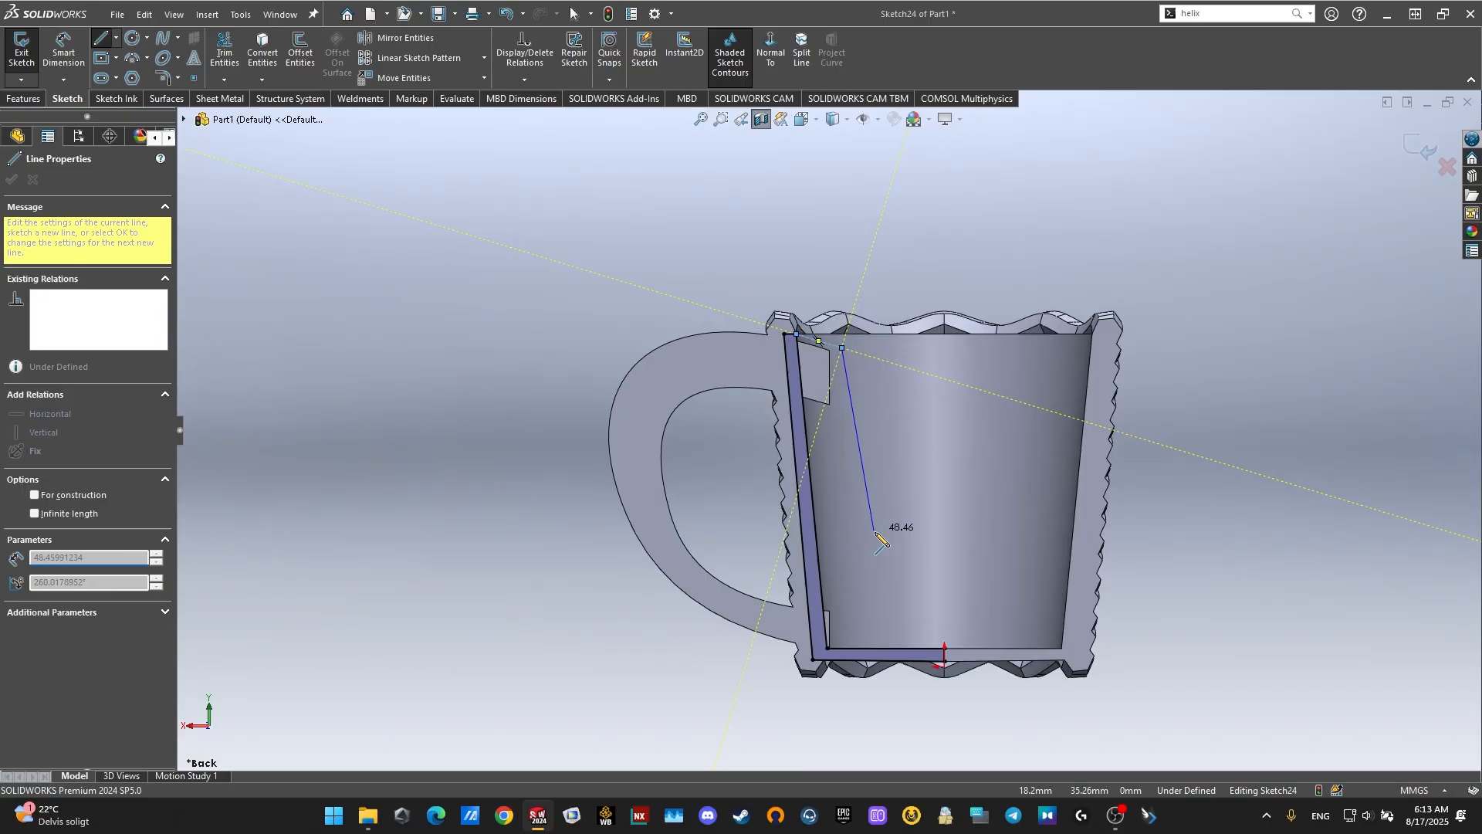
scroll(869, 591, "down", 3)
scroll(812, 588, "down", 3)
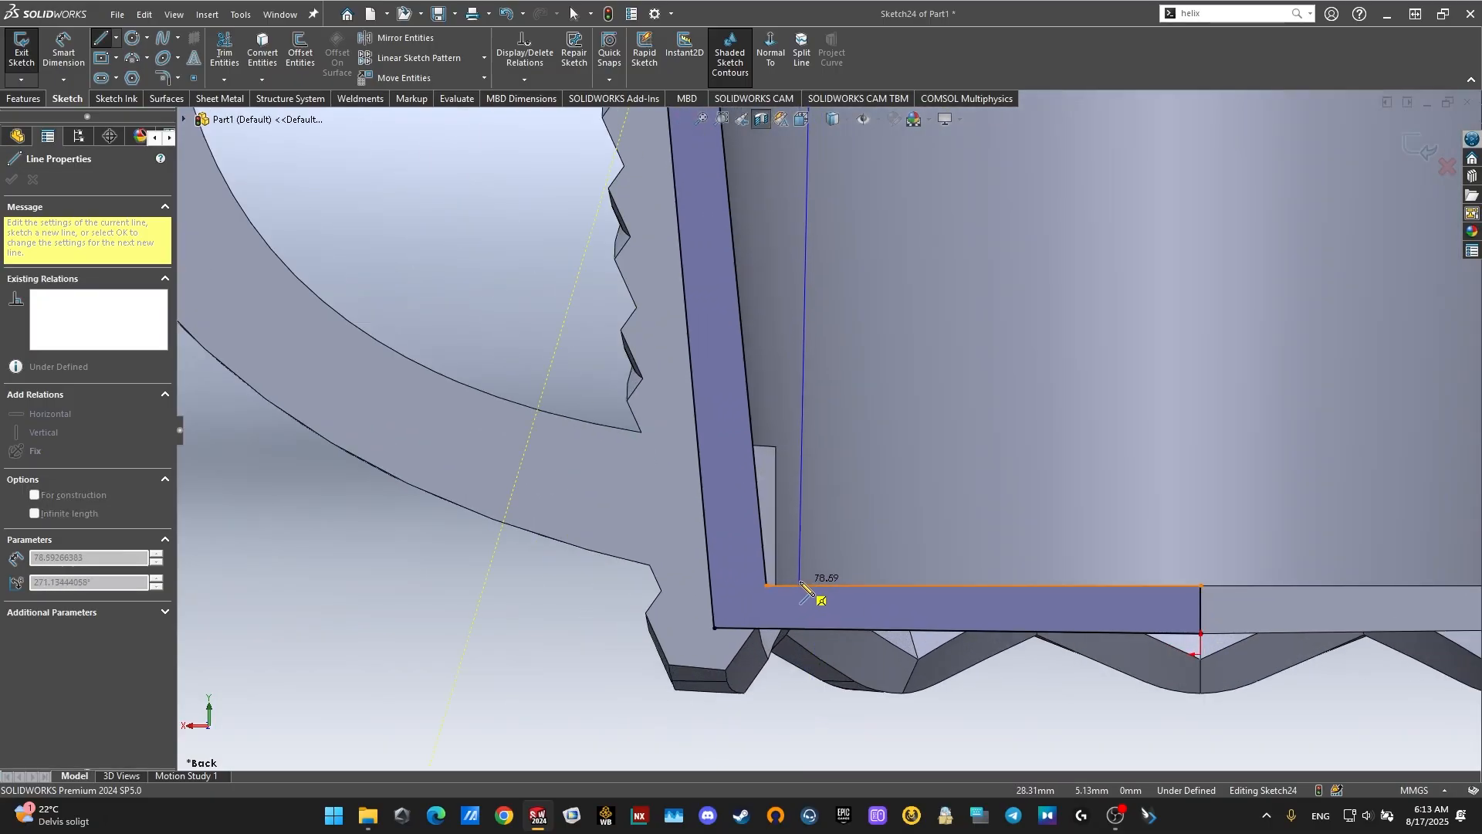
left_click(802, 585)
key("Escape")
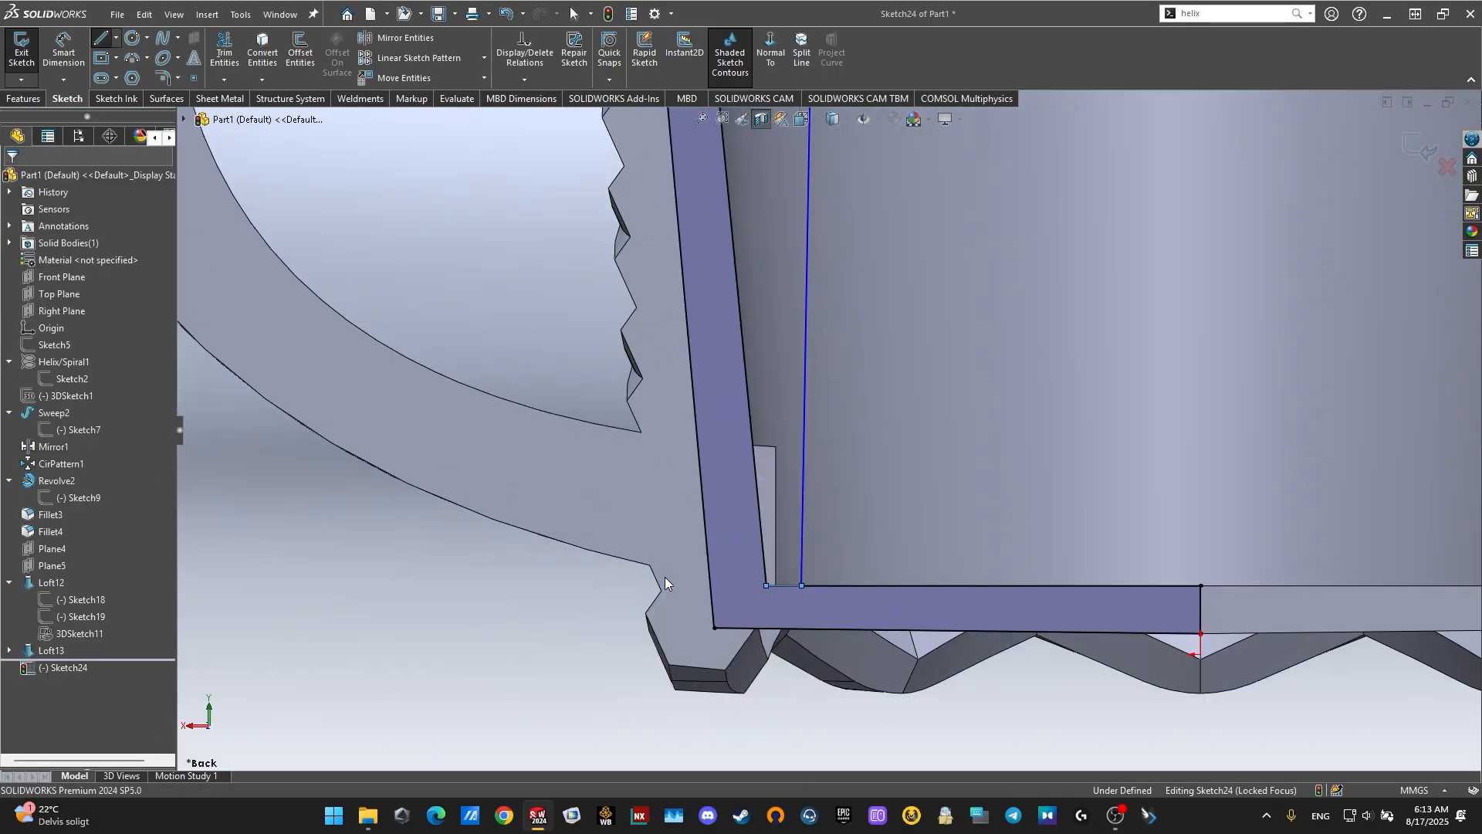
Step: Trim away the converted inner wall line and the short floor segment between it and the new line
left_click(224, 51)
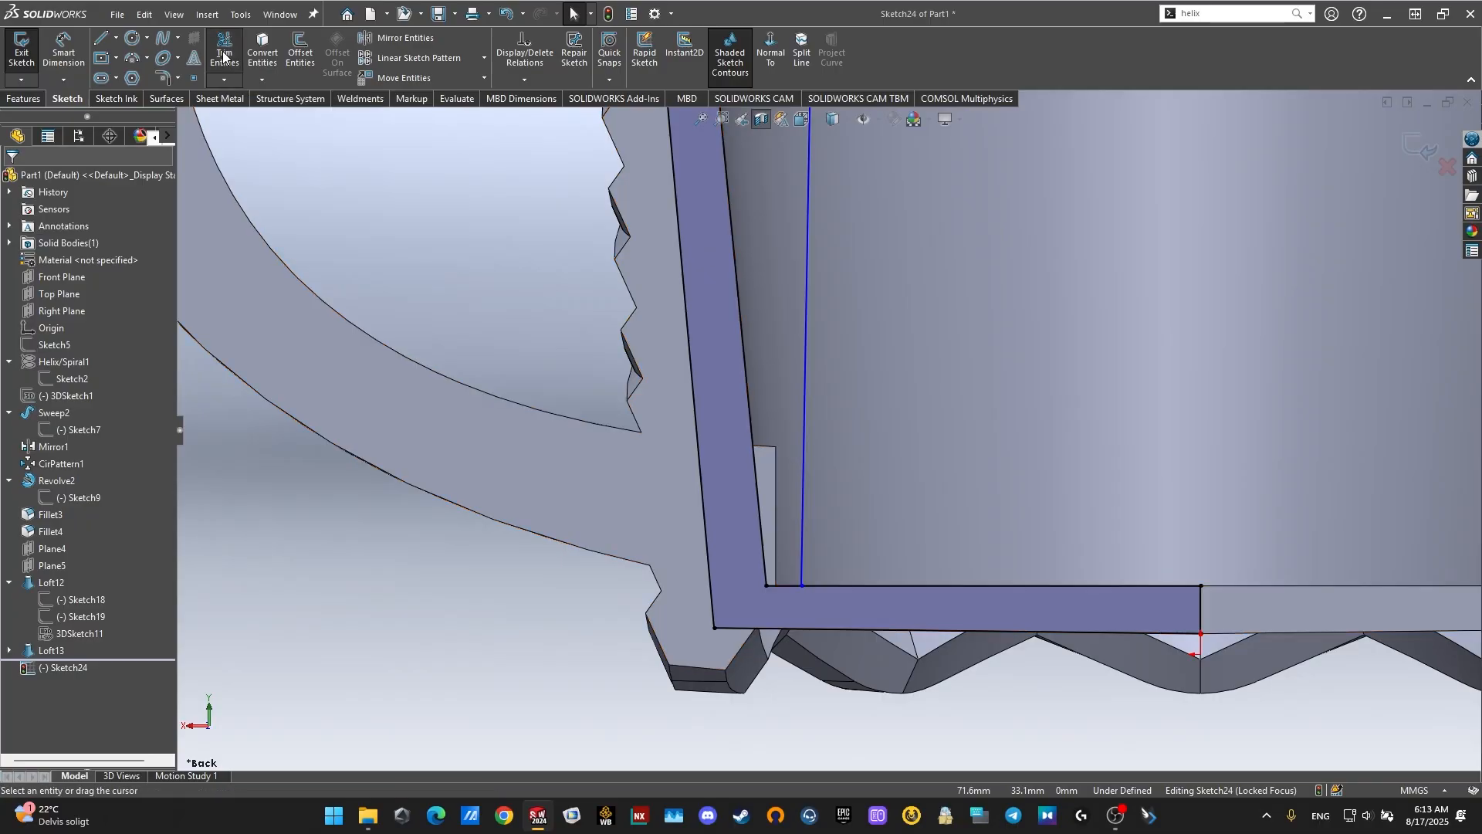
left_click_drag(763, 486, 784, 594)
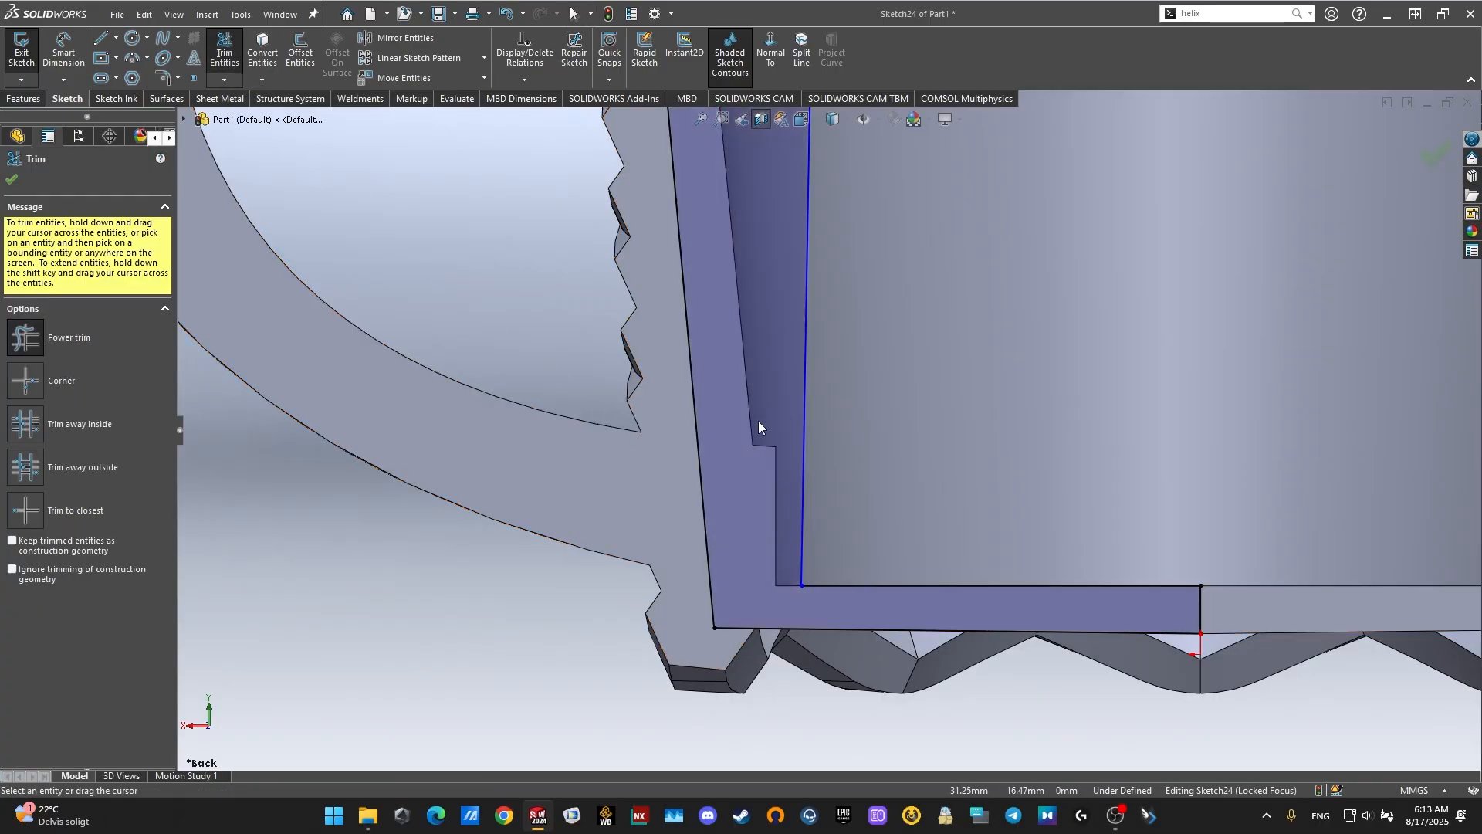
scroll(847, 224, "up", 6)
scroll(841, 222, "down", 3)
scroll(771, 267, "down", 3)
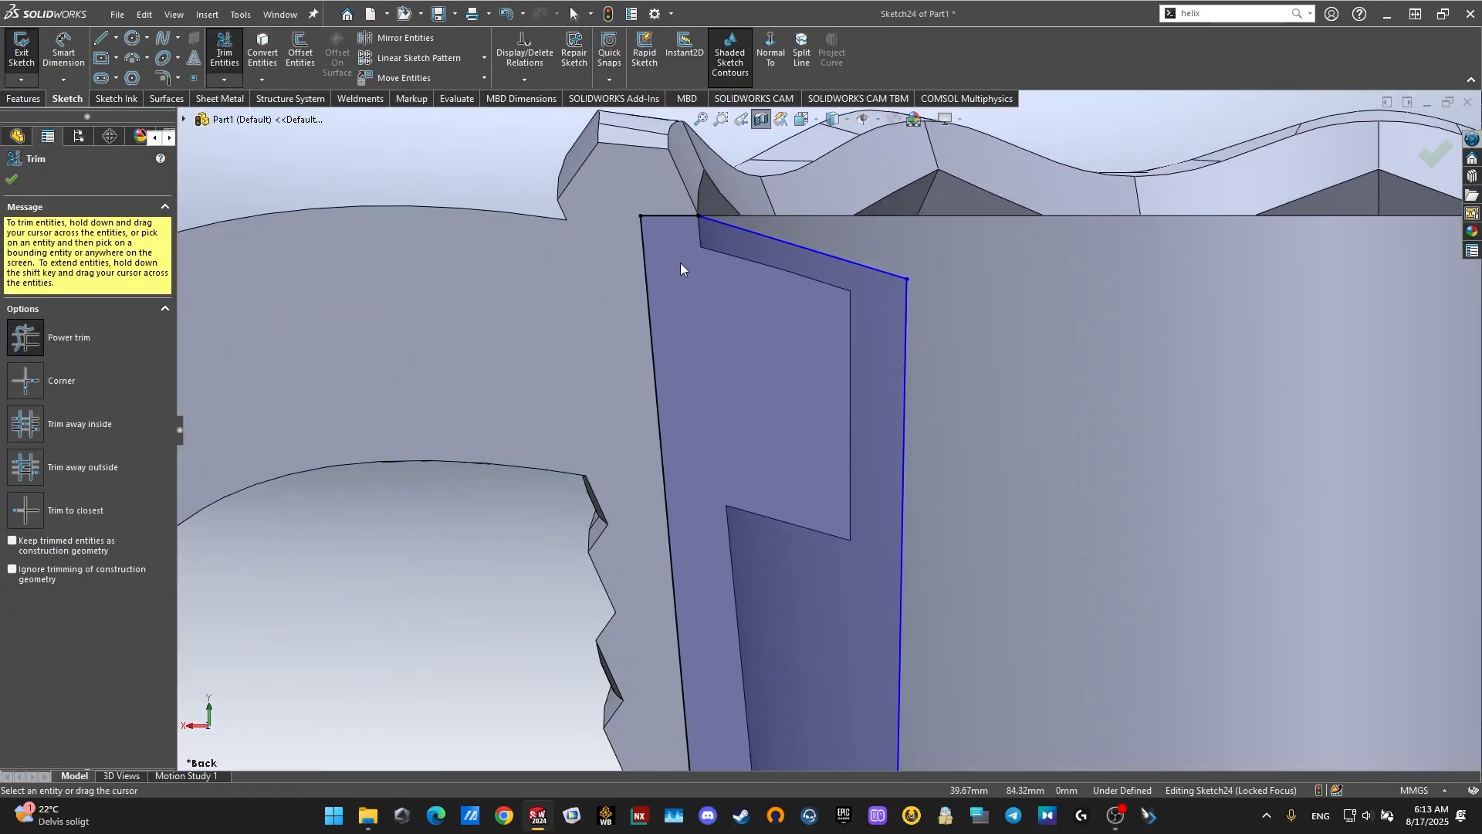
left_click(12, 180)
Step: Sketch a vertical centerline from the cup's origin up past the rim as the axis of revolution
left_click(115, 37)
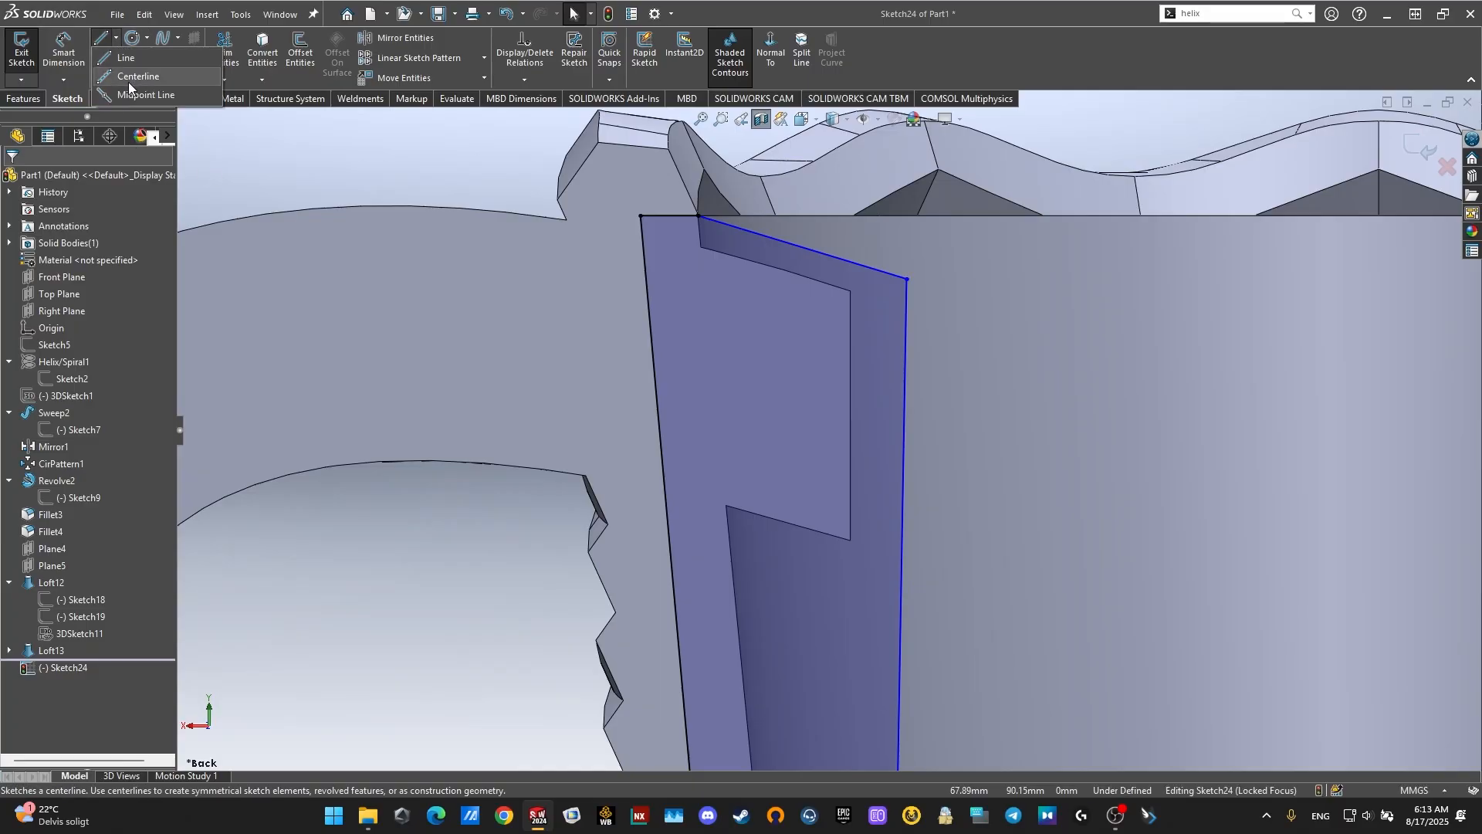
left_click(128, 82)
scroll(926, 633, "up", 6)
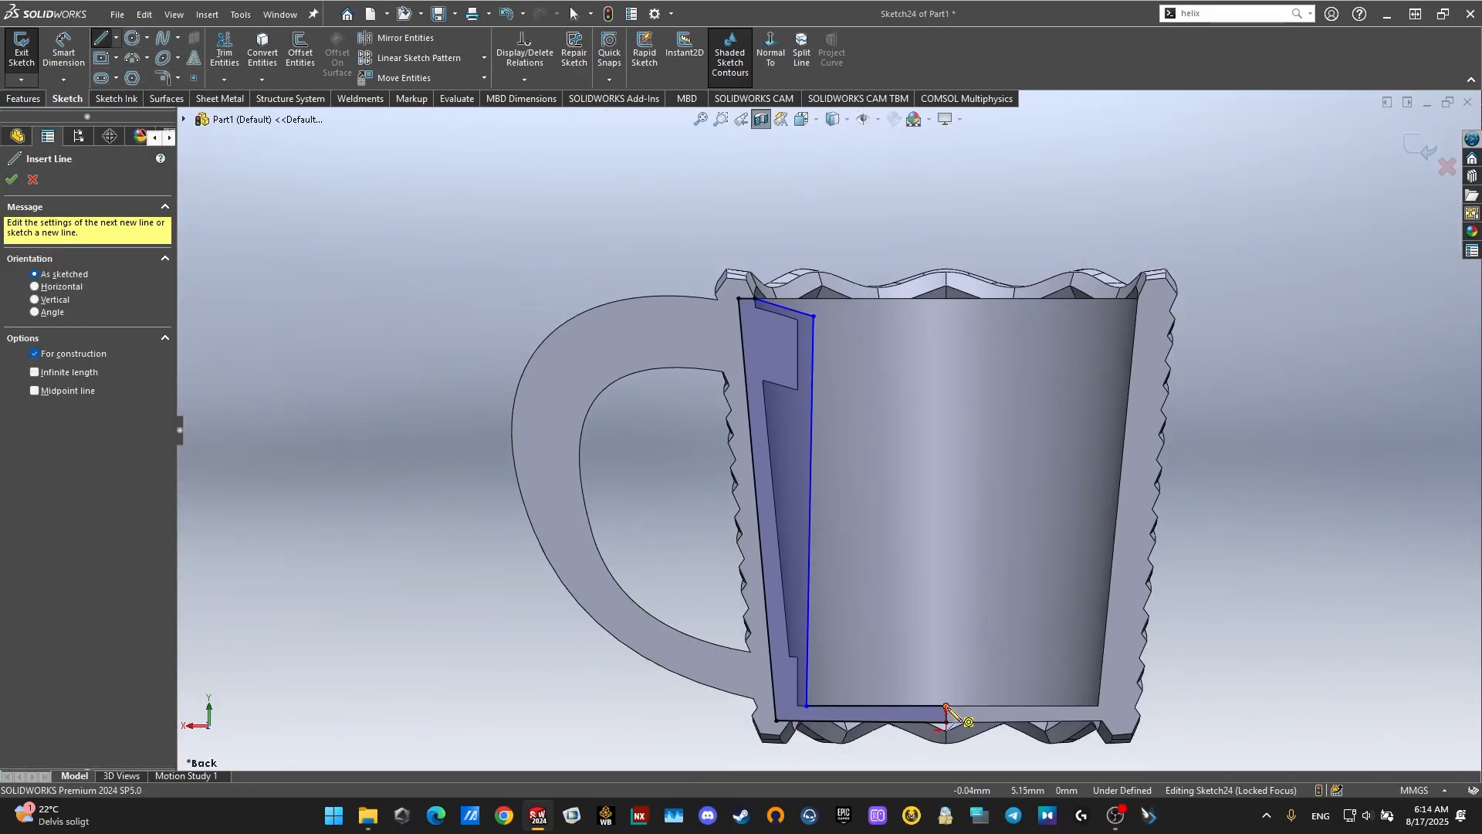
left_click(946, 723)
left_click(947, 214)
right_click(947, 214)
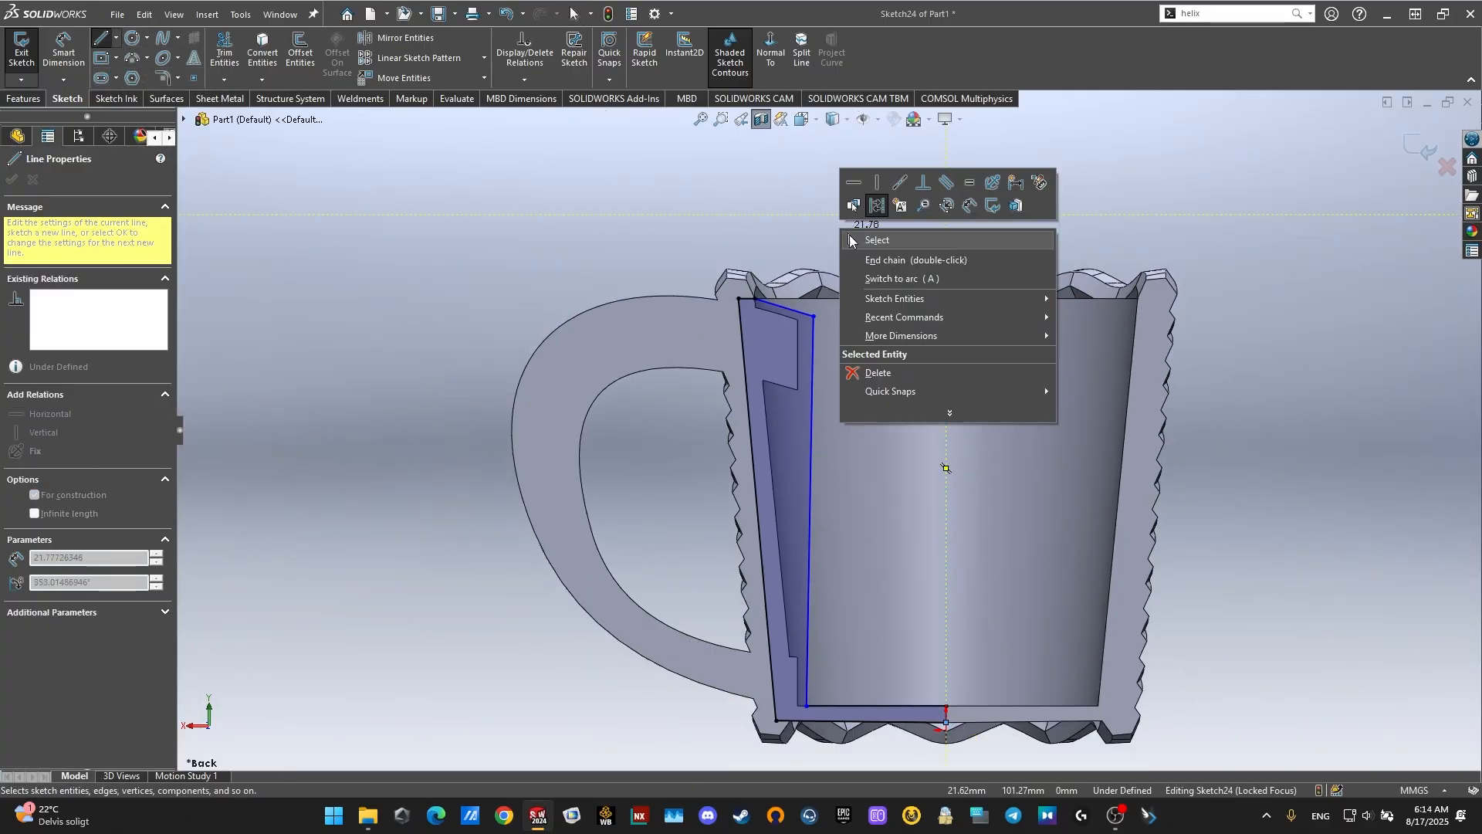
left_click(873, 235)
scroll(768, 336, "down", 5)
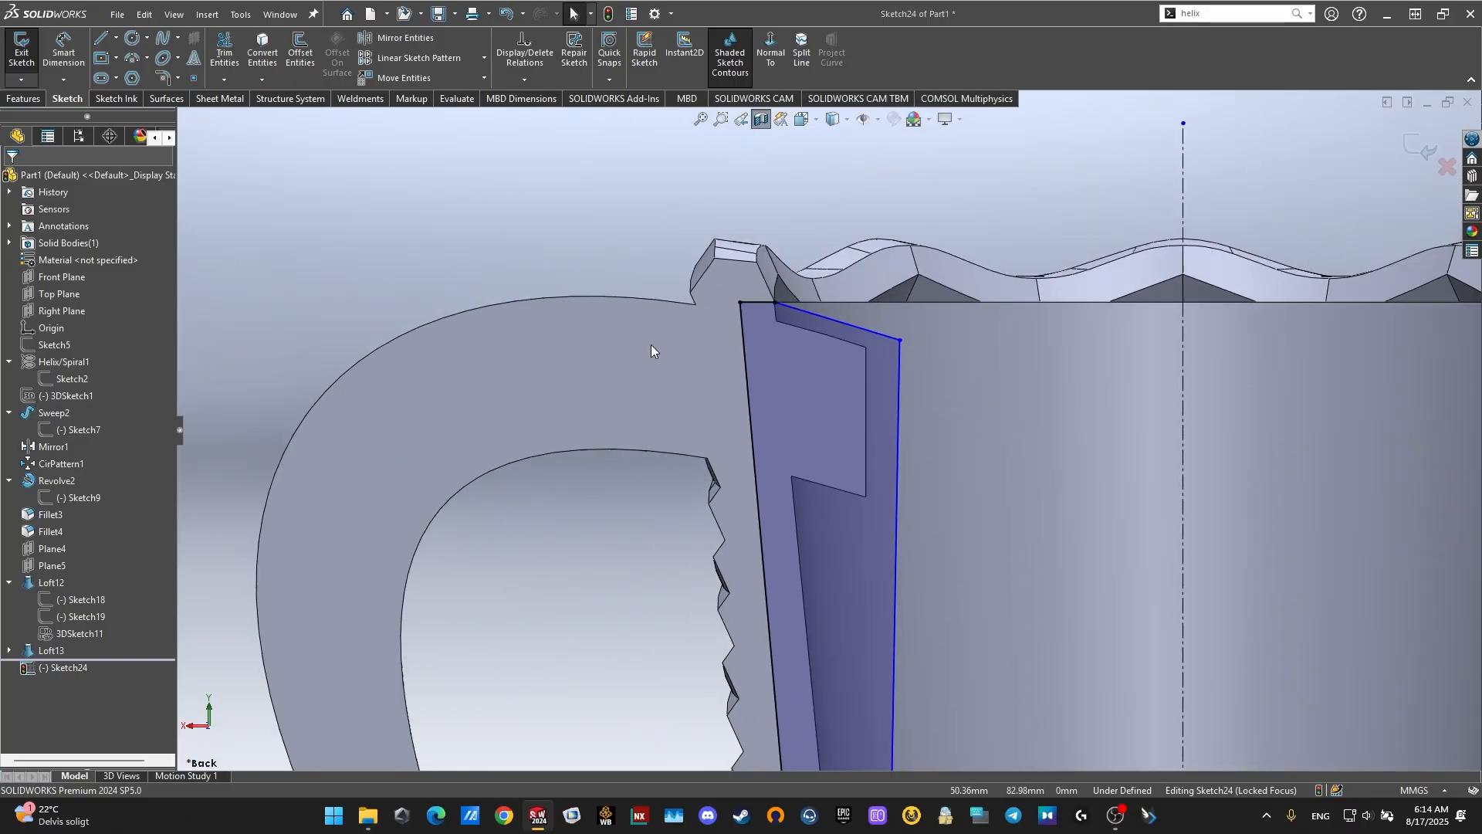
left_click(35, 99)
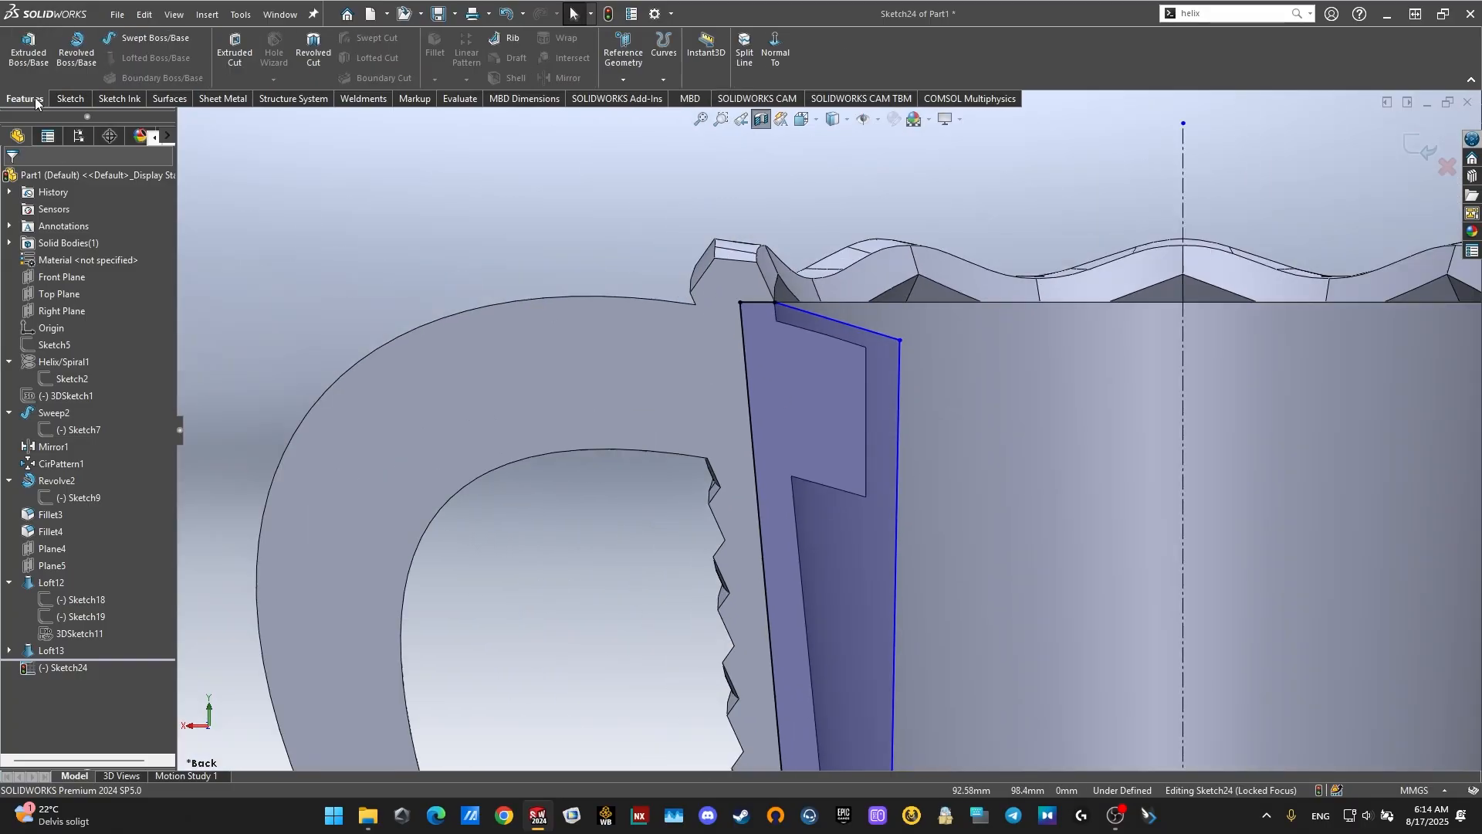
left_click(313, 53)
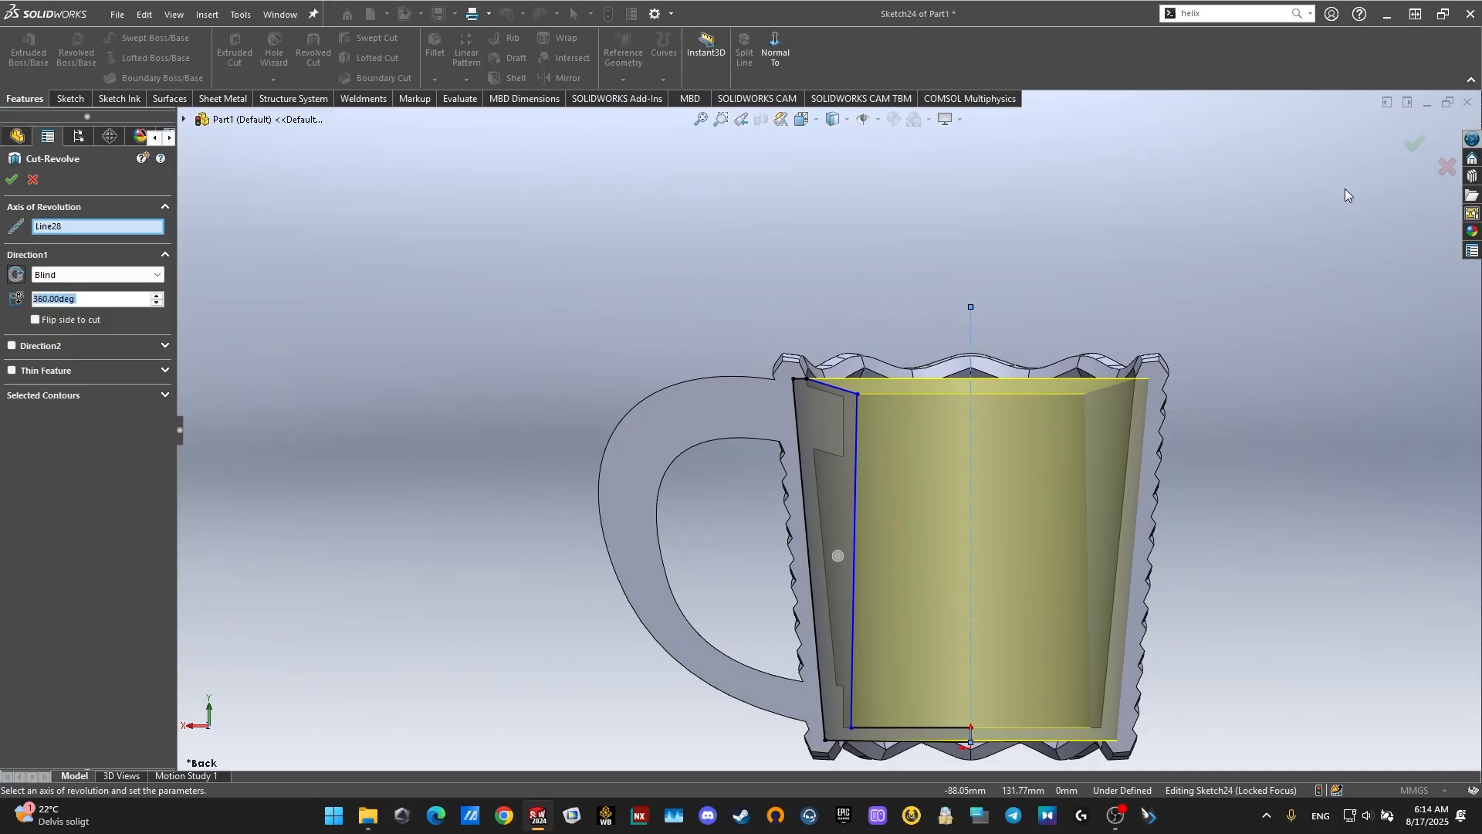
left_click(33, 179)
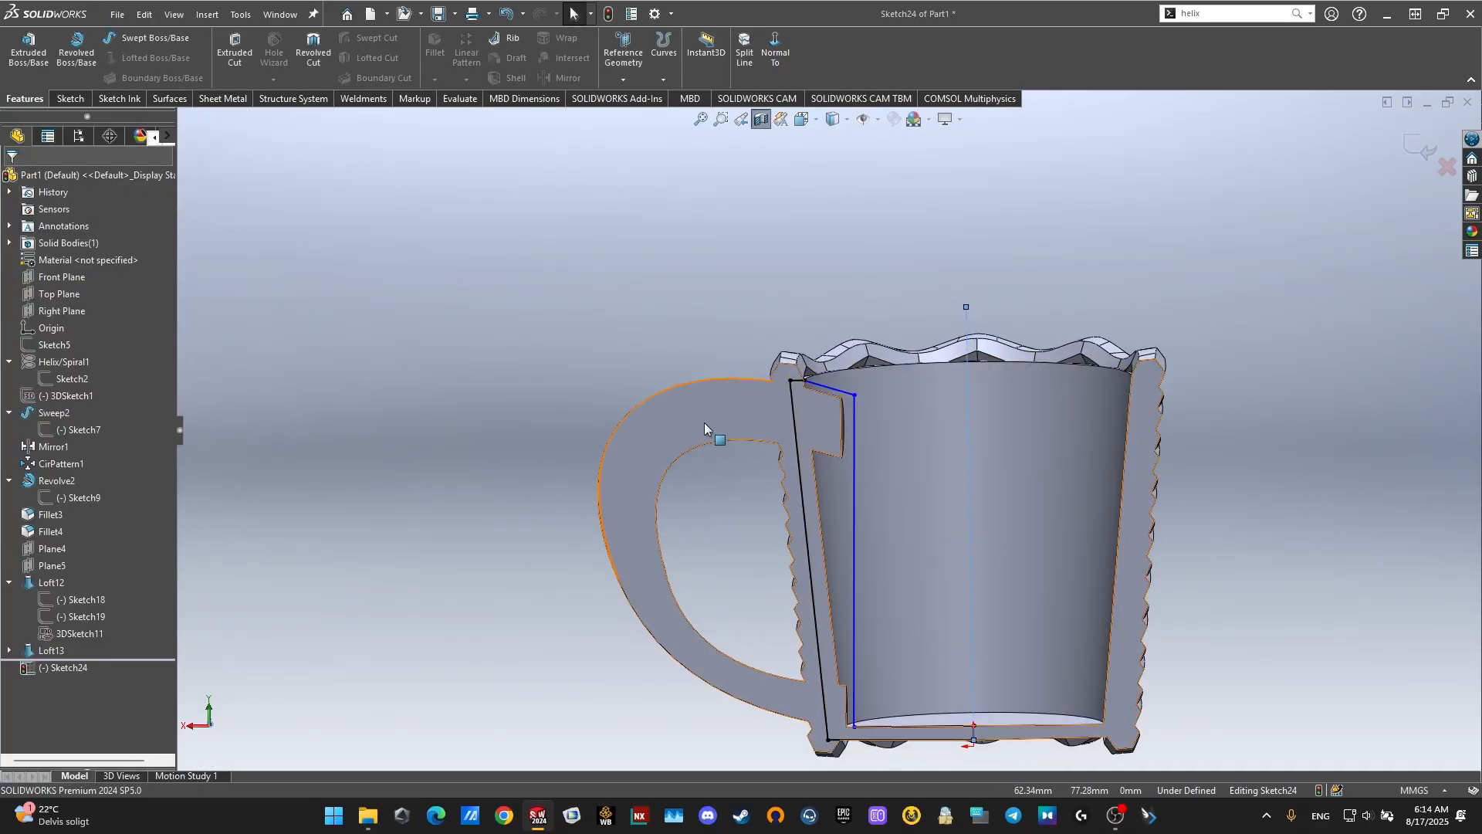
Step: Undo the centerline and the trims of the converted inner wall line and short floor segment
scroll(869, 438, "down", 3)
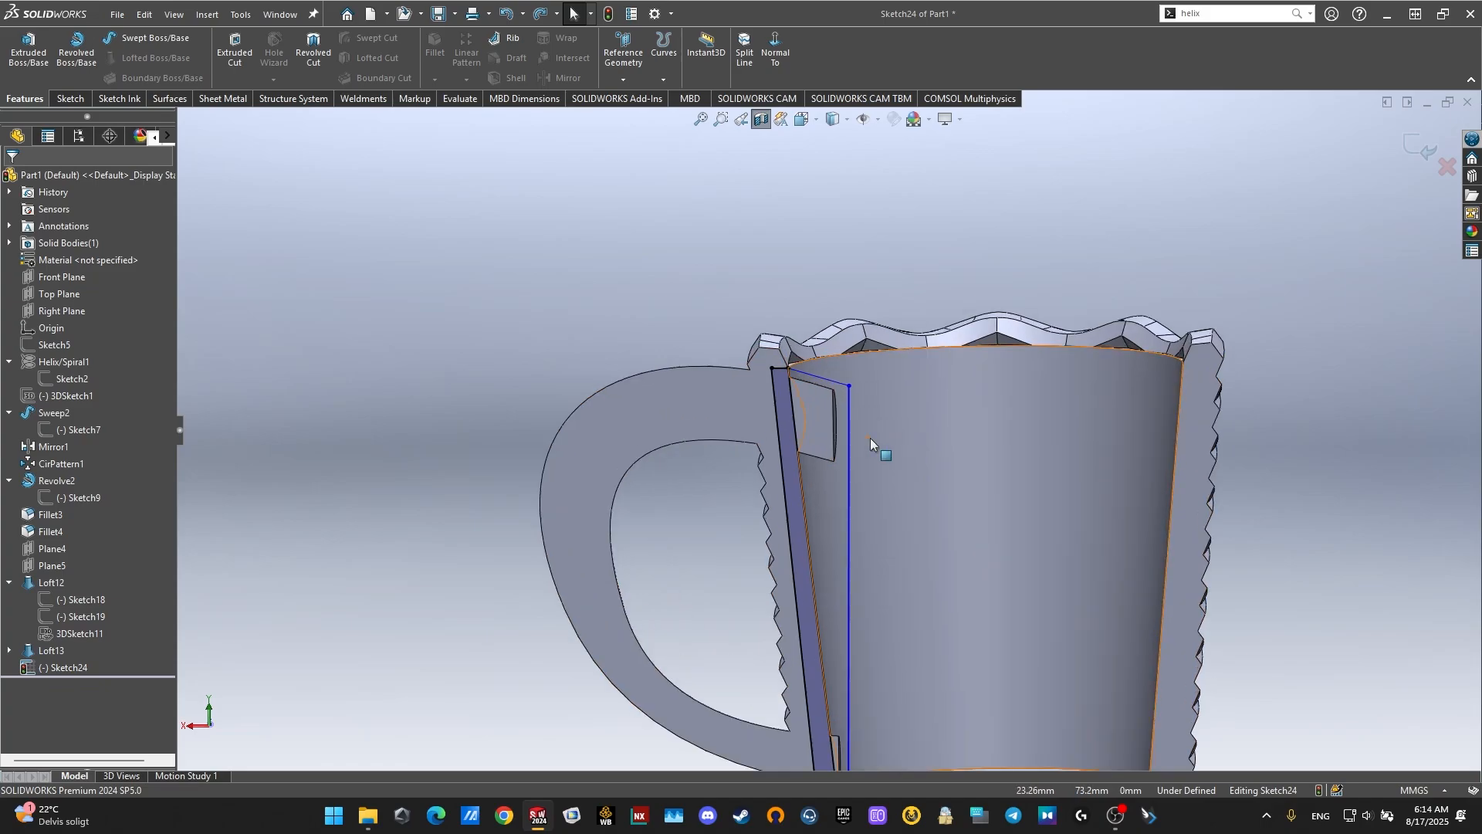
scroll(864, 442, "up", 3)
scroll(779, 447, "down", 3)
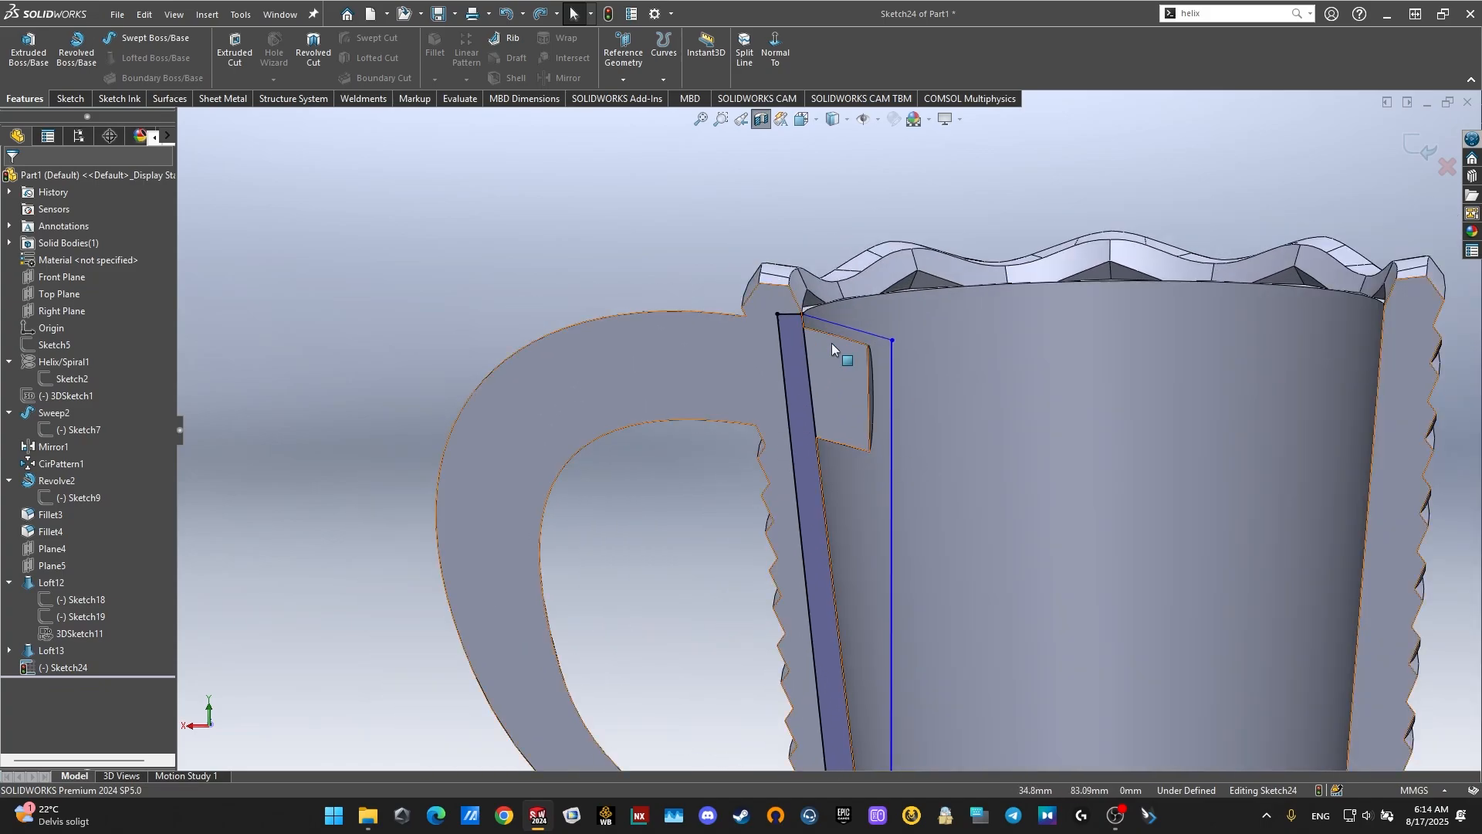
scroll(818, 377, "up", 5)
scroll(832, 429, "down", 3)
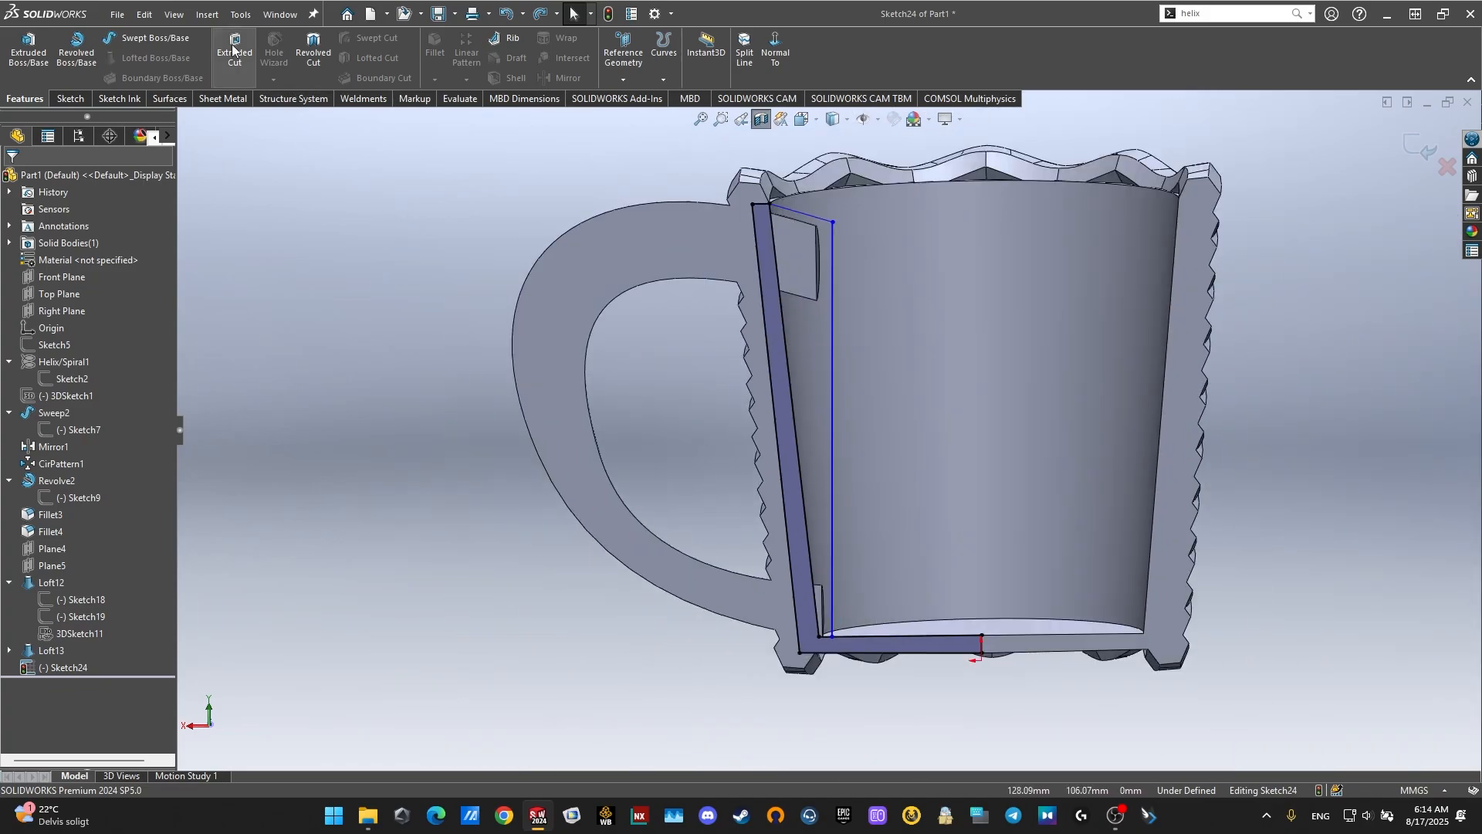
Step: Trim away the converted rim segment and outer wall line, keeping the inner wall line
left_click(79, 100)
scroll(857, 374, "up", 3)
scroll(856, 374, "down", 3)
mouse_move(857, 374)
middle_mouse_down()
mouse_move(834, 392)
mouse_move(850, 387)
middle_mouse_up()
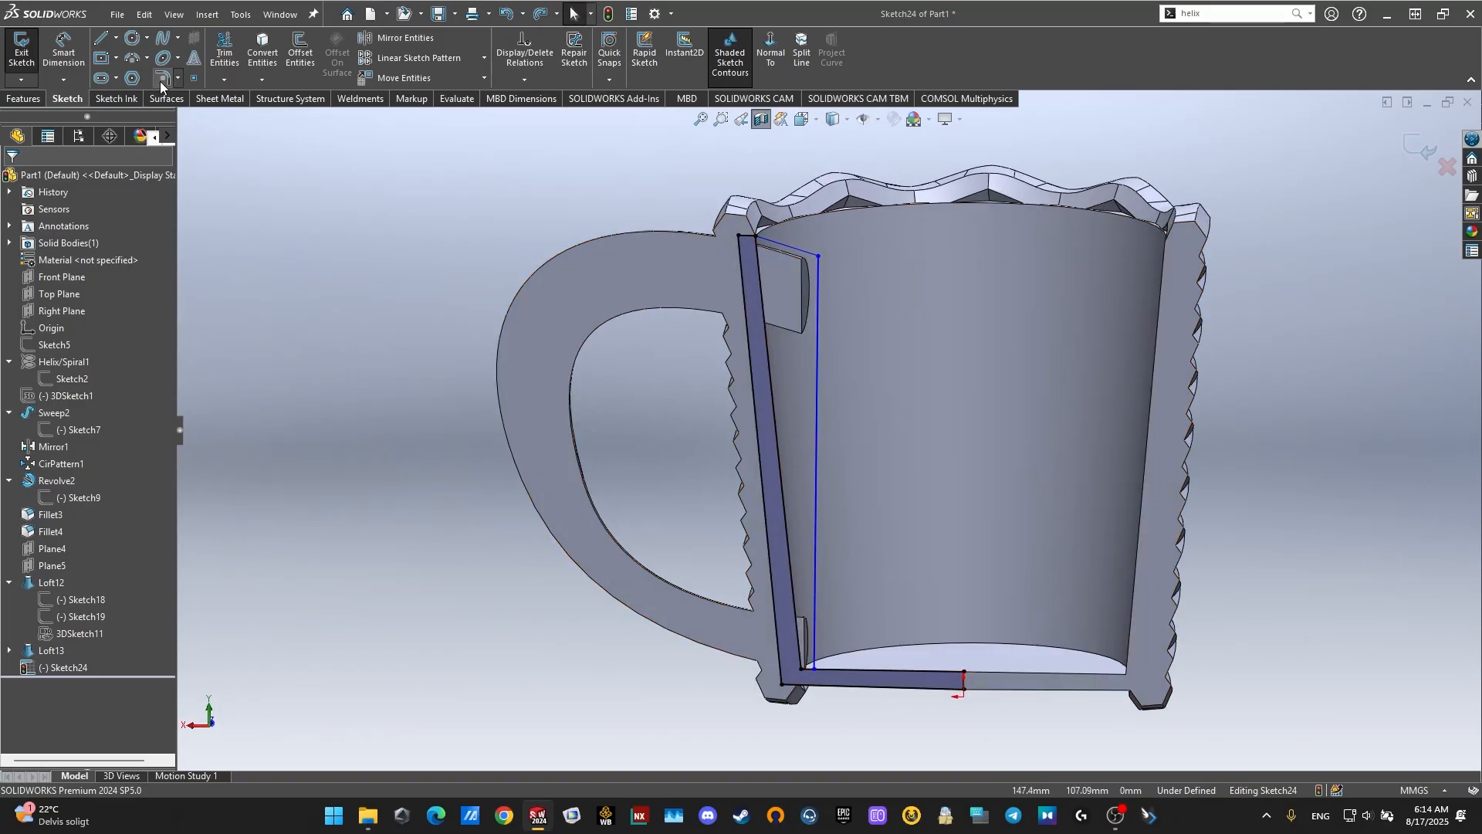
left_click(225, 51)
scroll(705, 258, "down", 5)
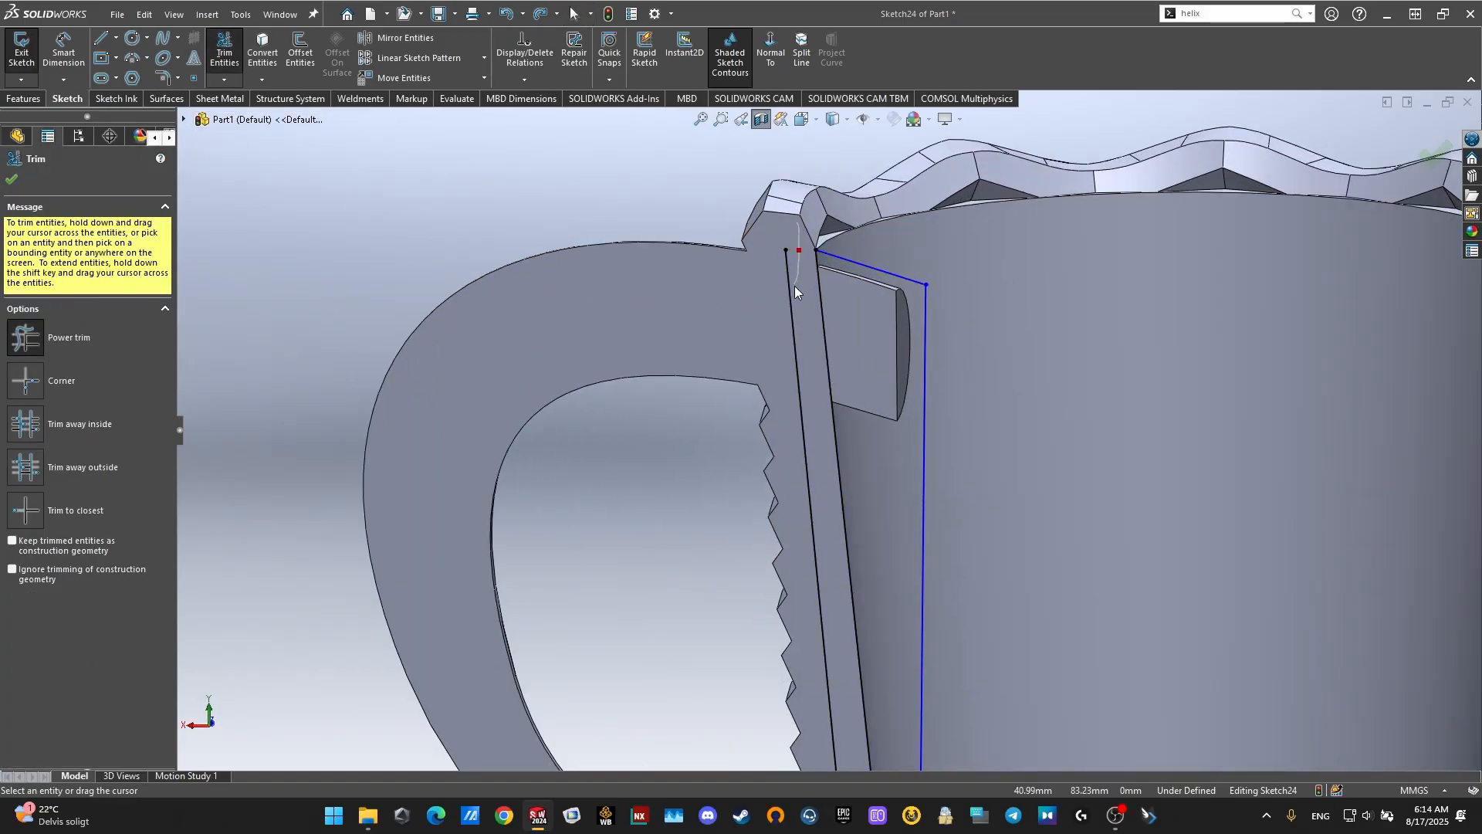
scroll(846, 624, "up", 4)
scroll(849, 669, "down", 4)
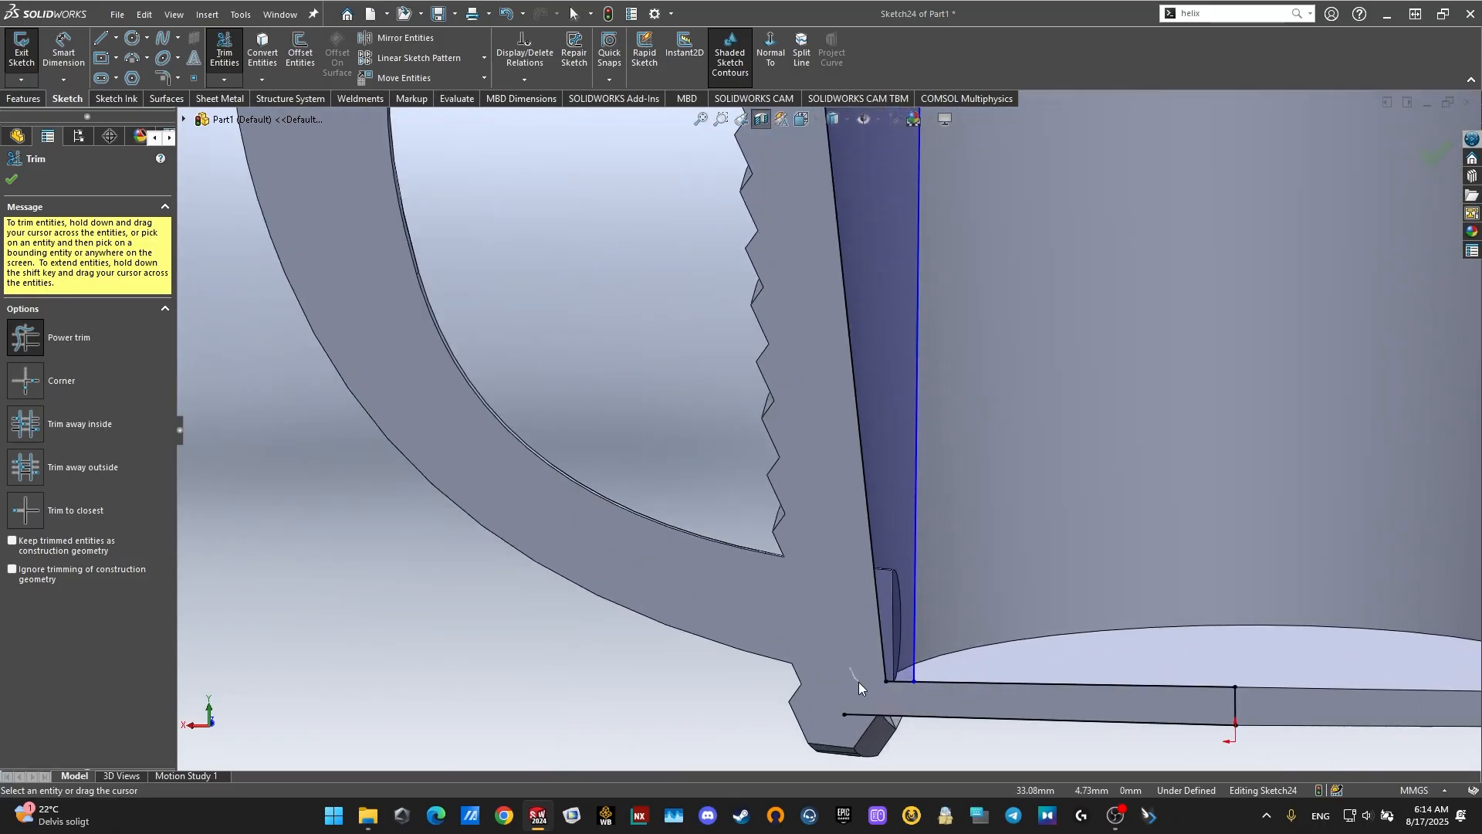
Step: Trim away the converted underside line, the short segment on the axis and the floor line between the axis and the new line
scroll(930, 732, "up", 5)
scroll(1028, 568, "down", 3)
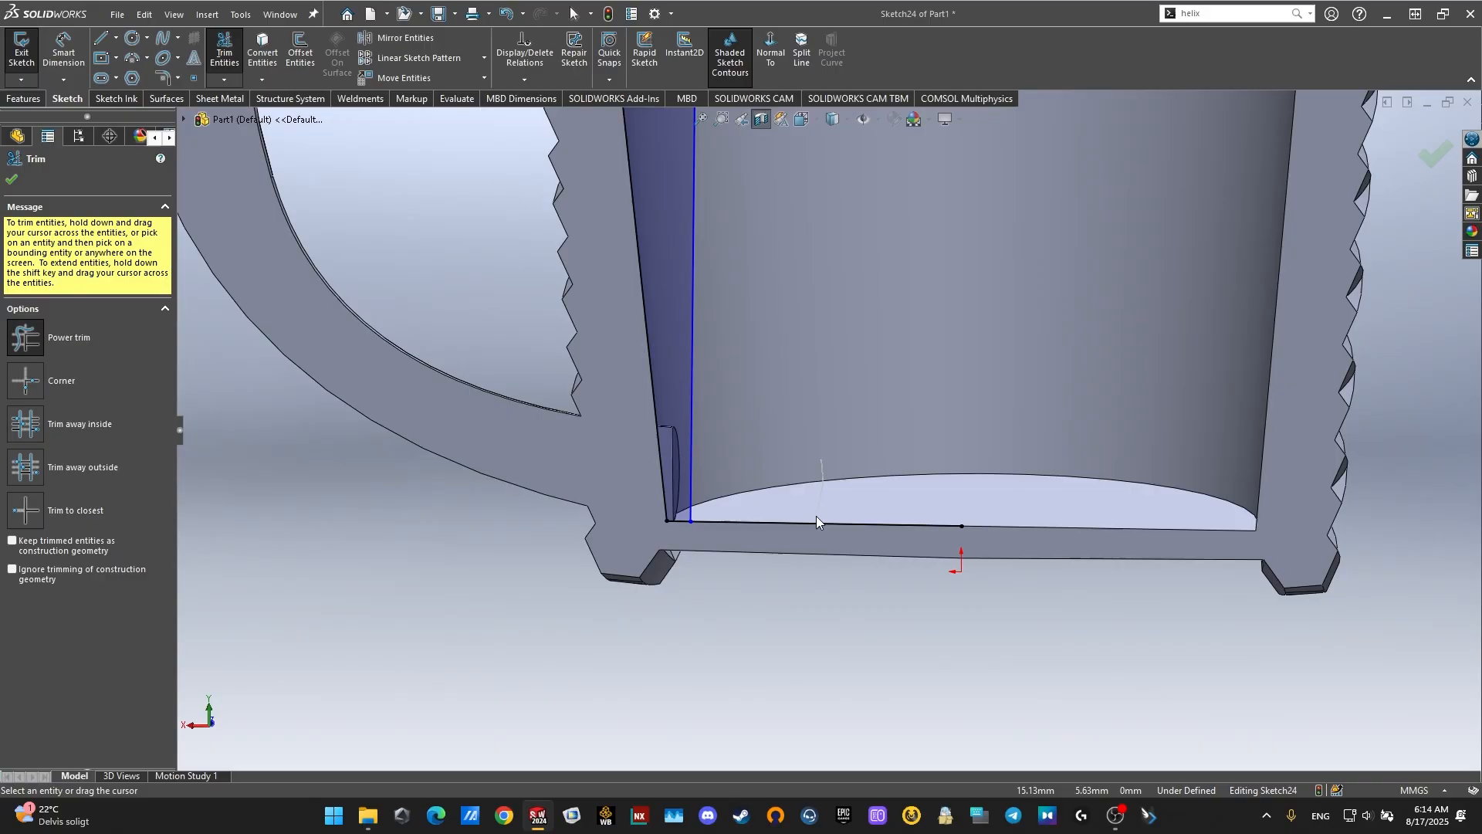
scroll(808, 553, "up", 5)
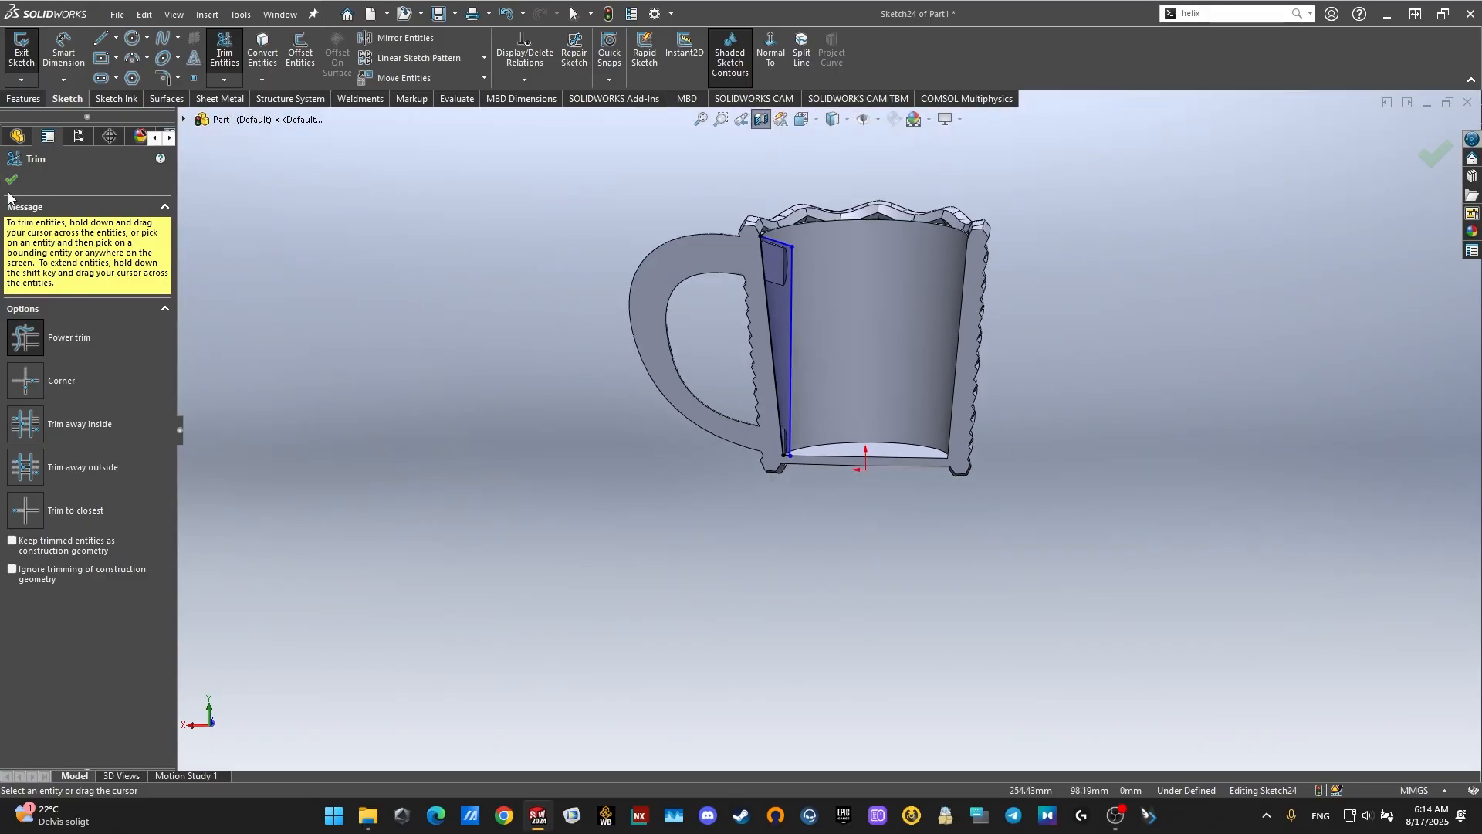
left_click(10, 180)
Step: Sketch a vertical centerline about 117 mm long from the origin up past the cup's rim
left_click(116, 38)
left_click(133, 80)
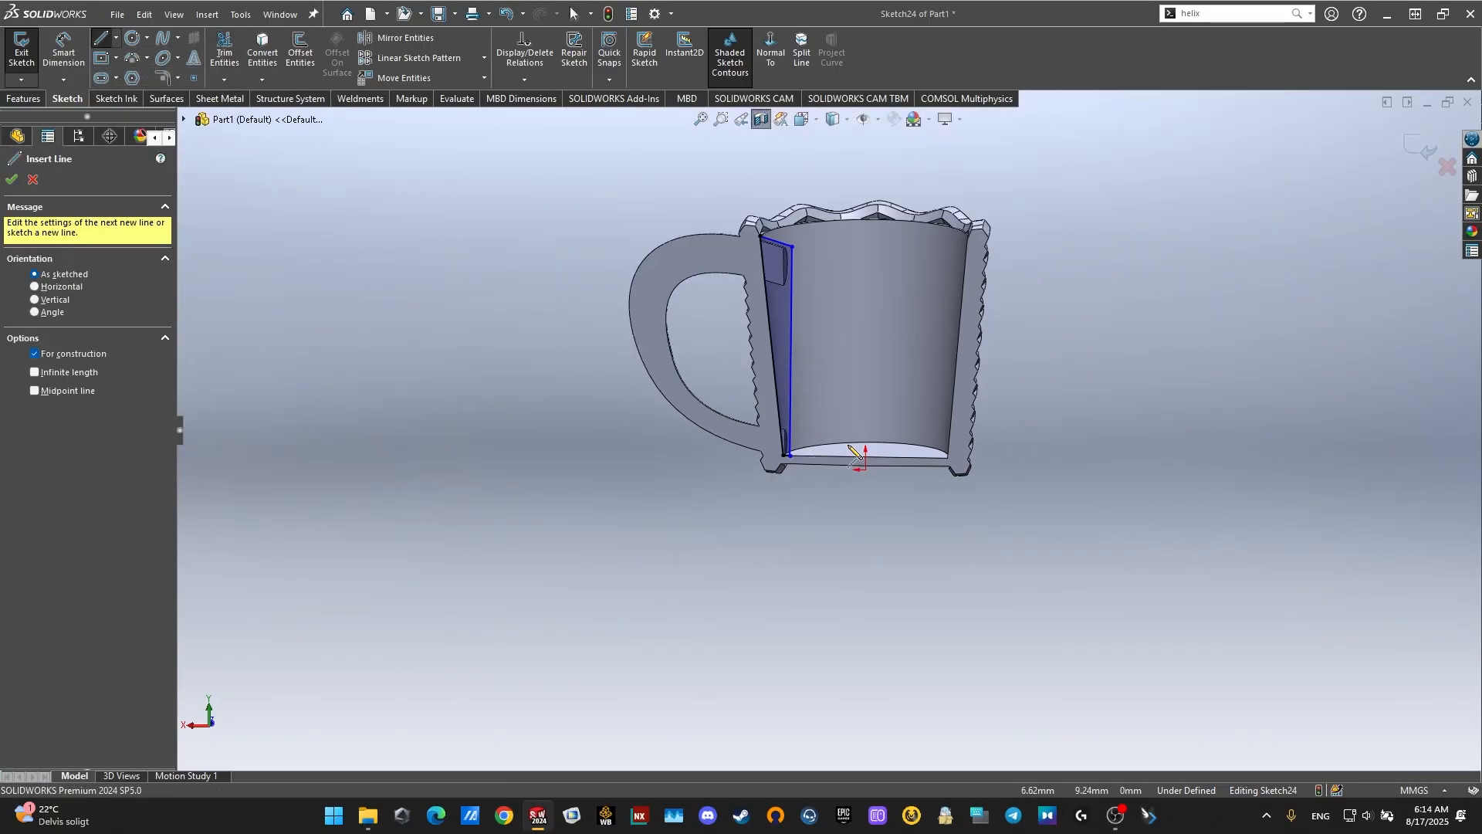
left_click(865, 470)
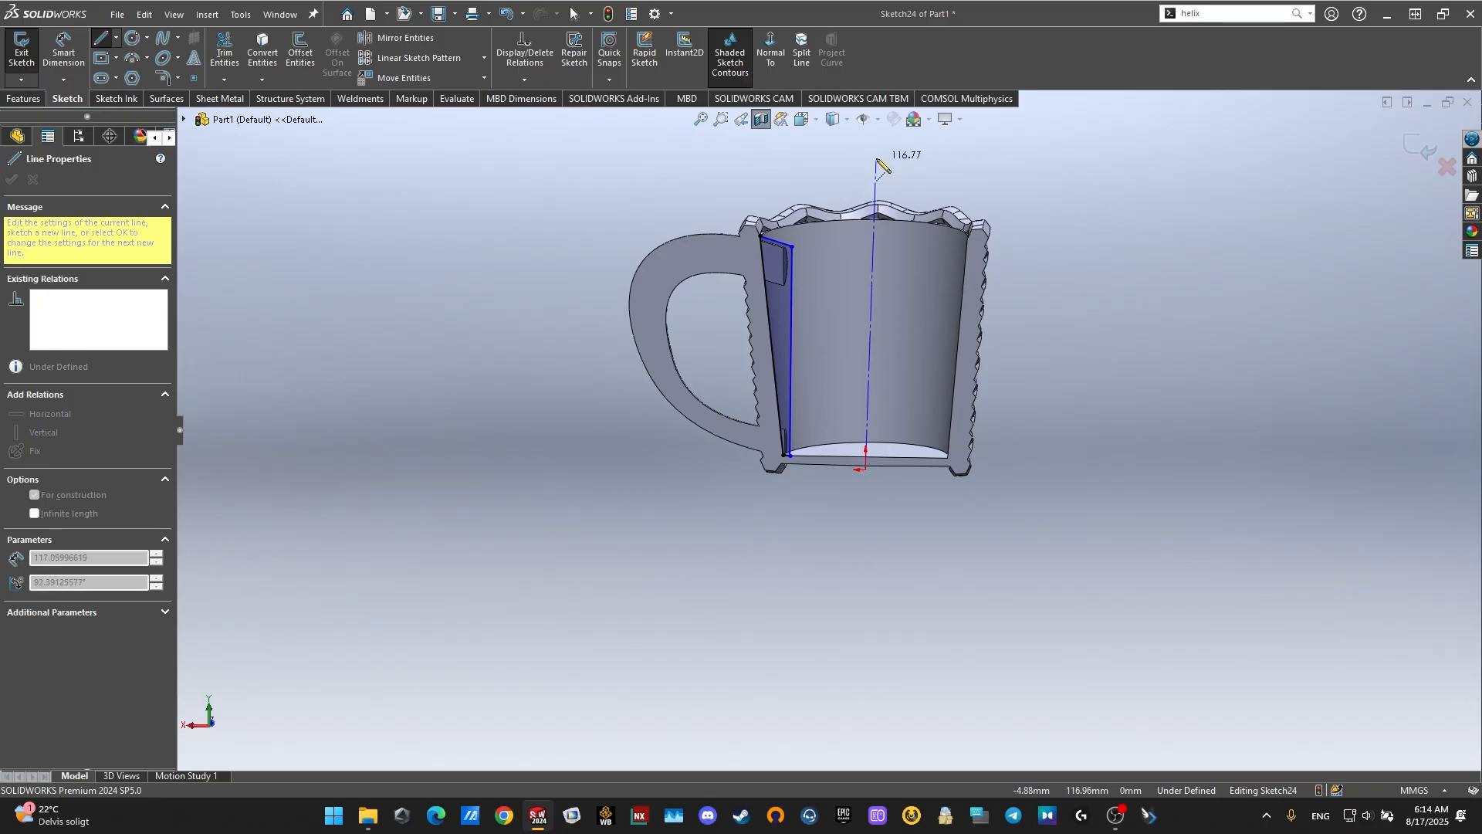
left_click(862, 145)
key("Escape")
scroll(869, 363, "up", 1)
mouse_move(869, 363)
middle_mouse_down()
mouse_move(887, 364)
mouse_move(873, 356)
middle_mouse_up()
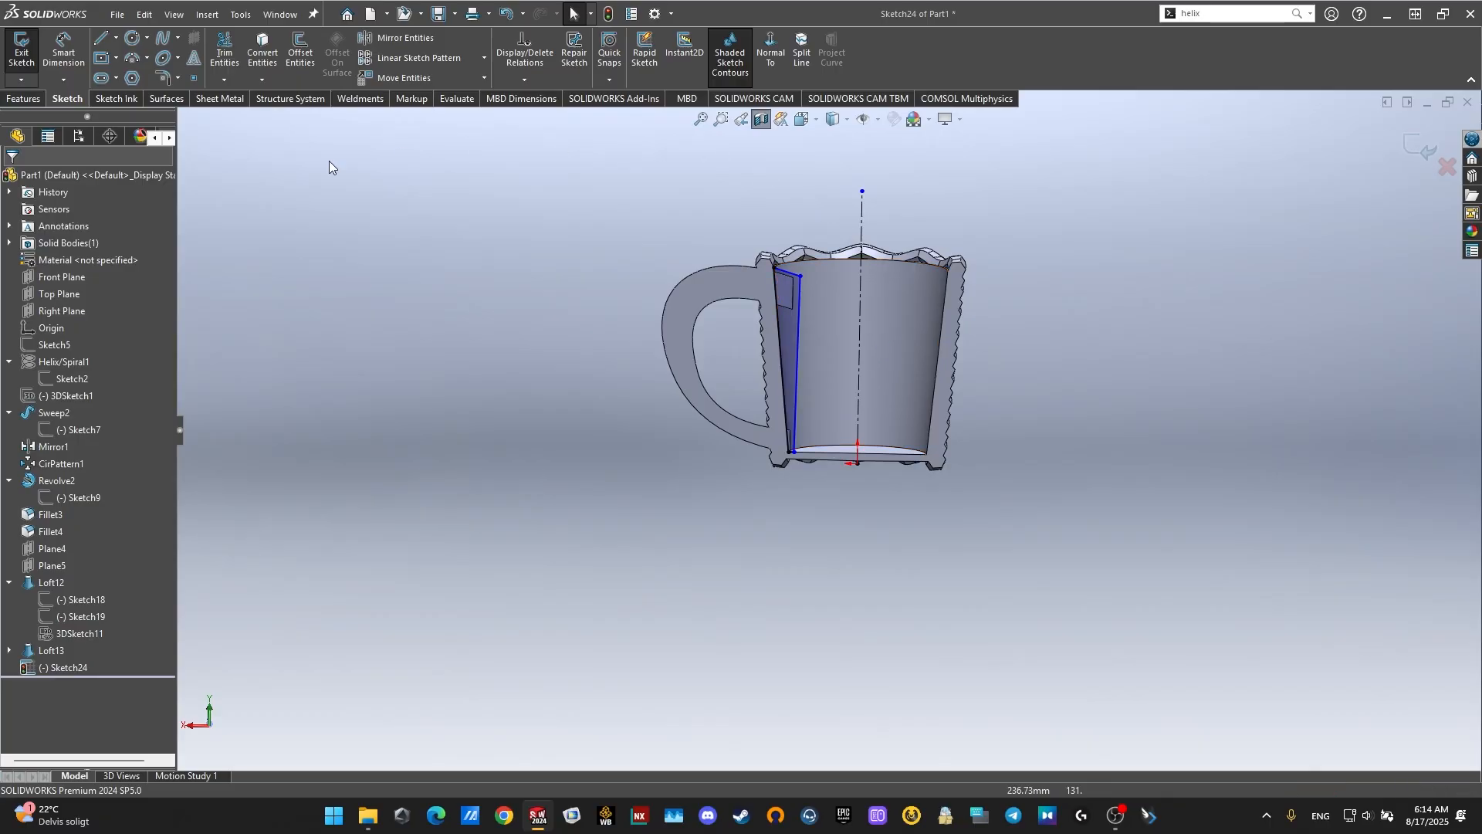
Step: Create a 360° revolved cut about the centerline, using the closed region that covers the handle stubs inside the cup
left_click(40, 99)
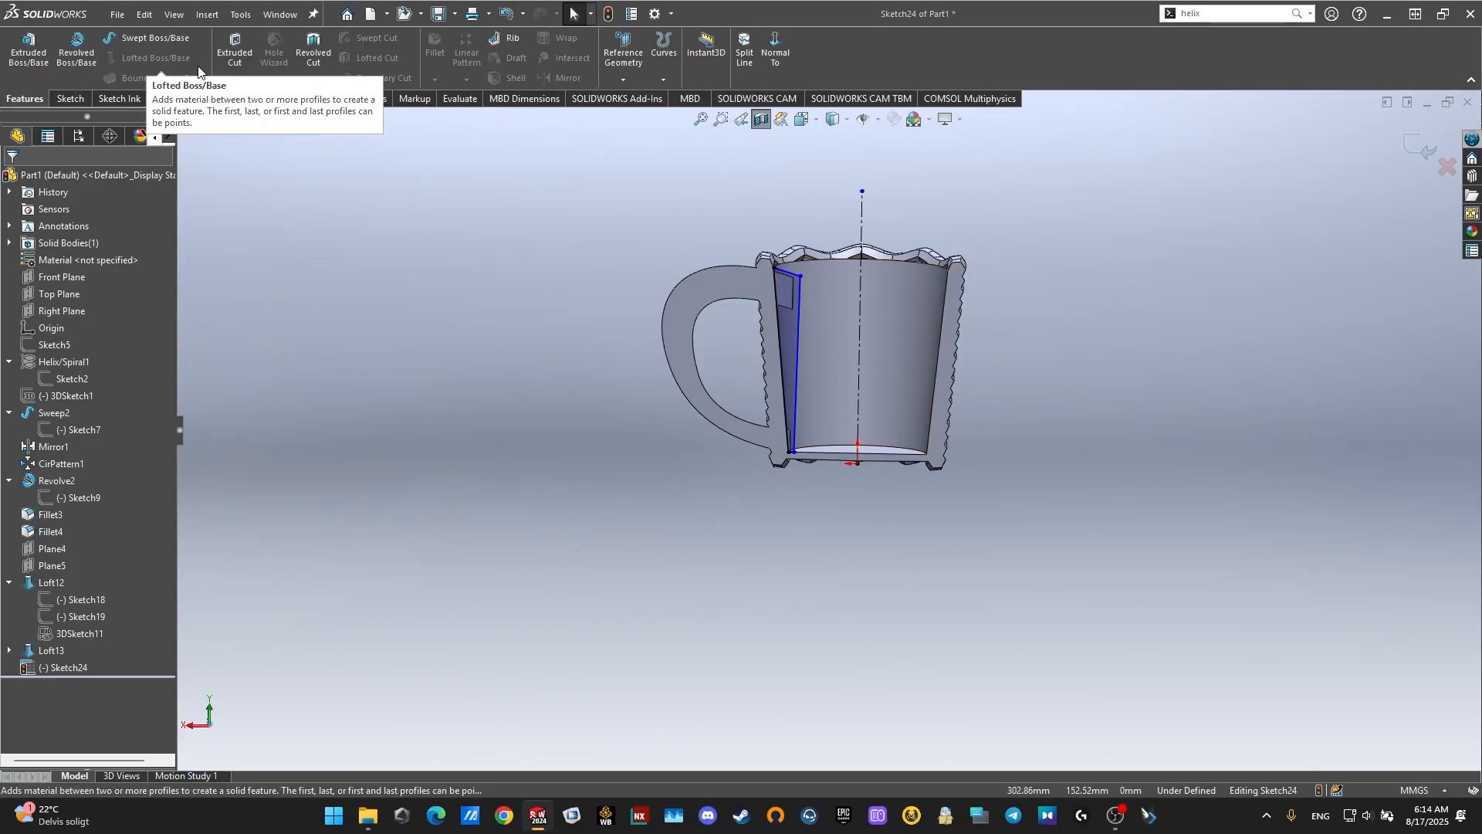
left_click(333, 77)
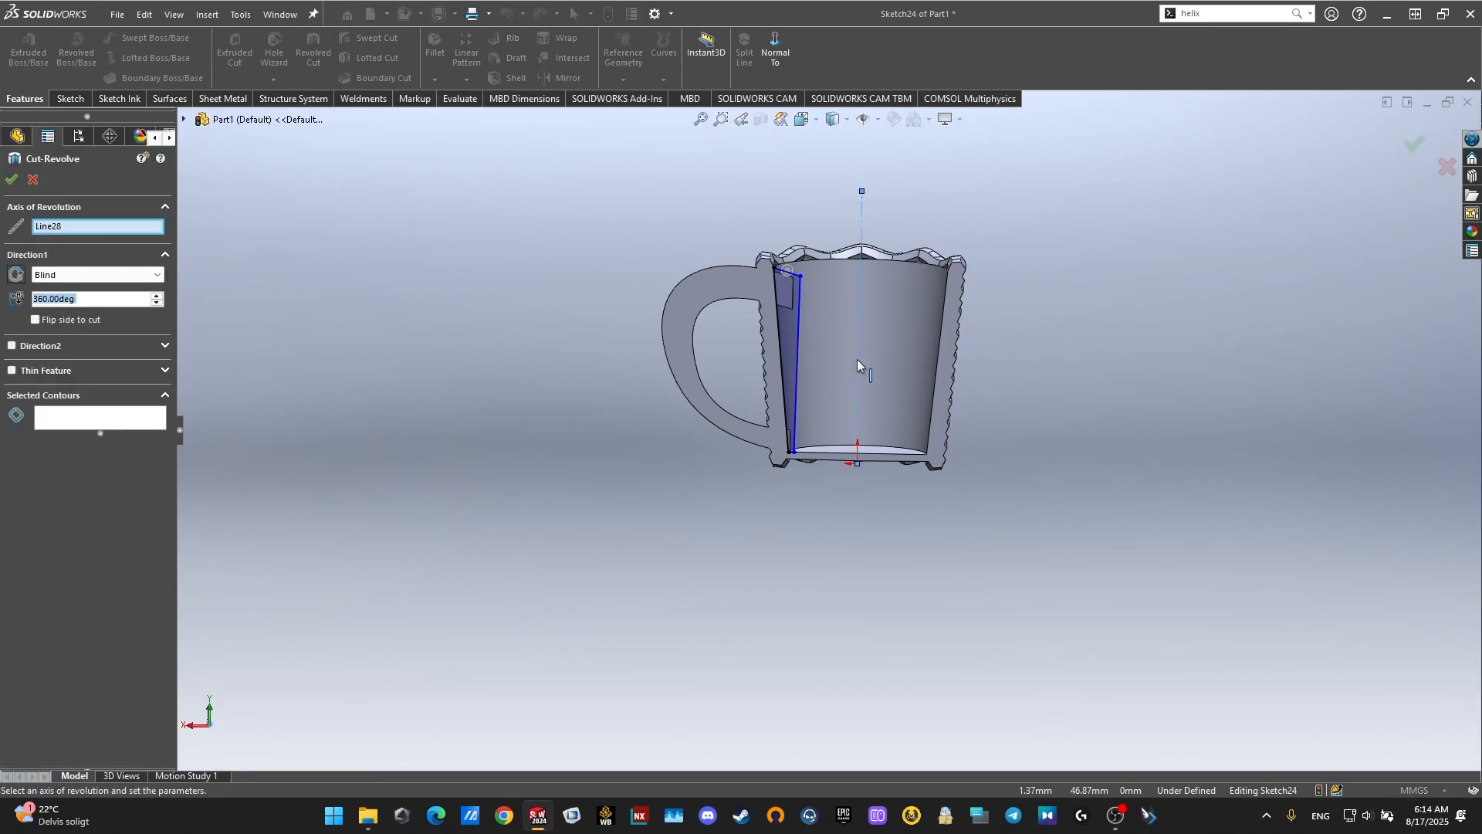
left_click(790, 334)
right_click(790, 333)
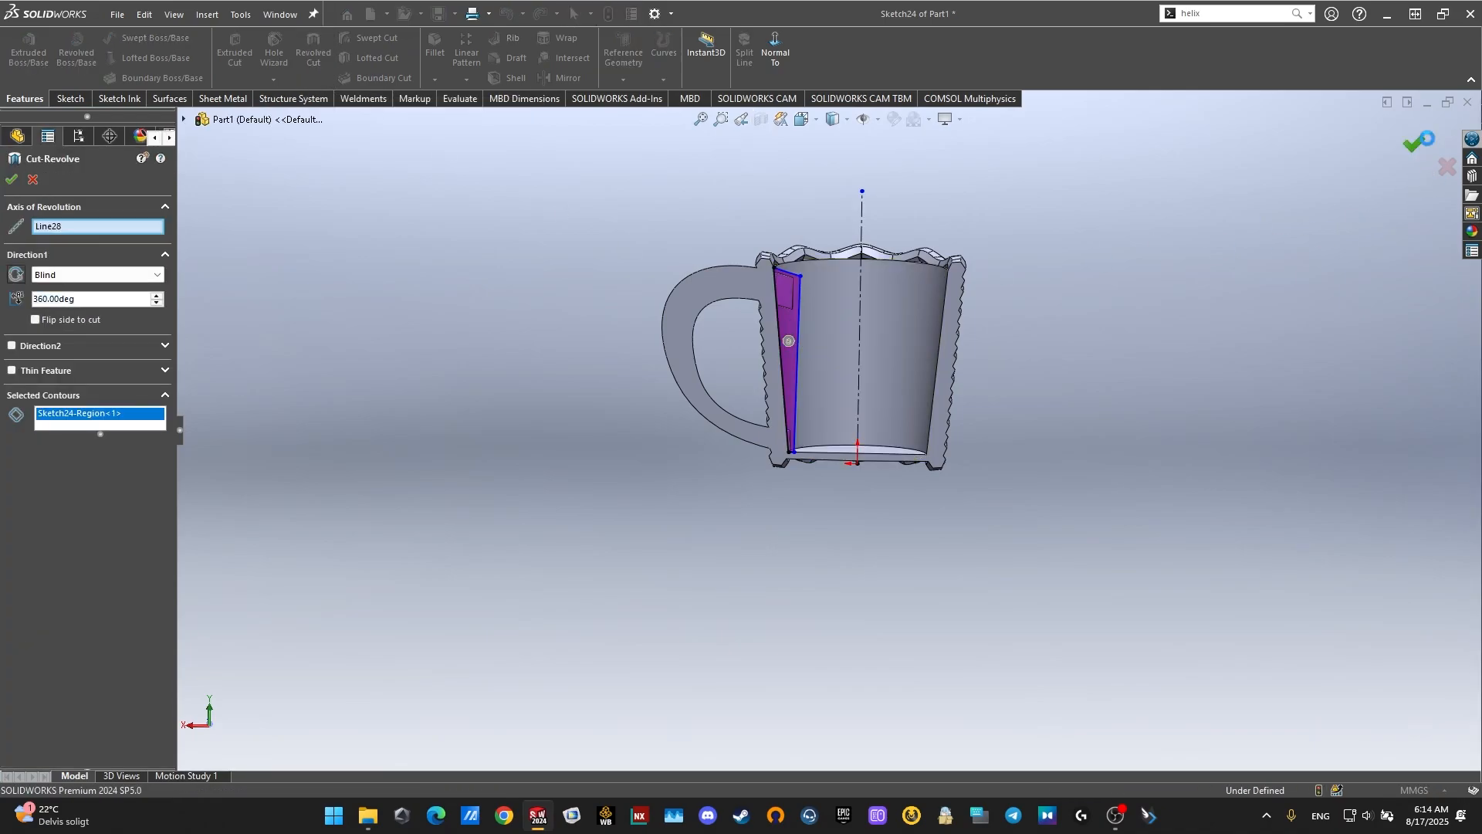
scroll(844, 328, "down", 2)
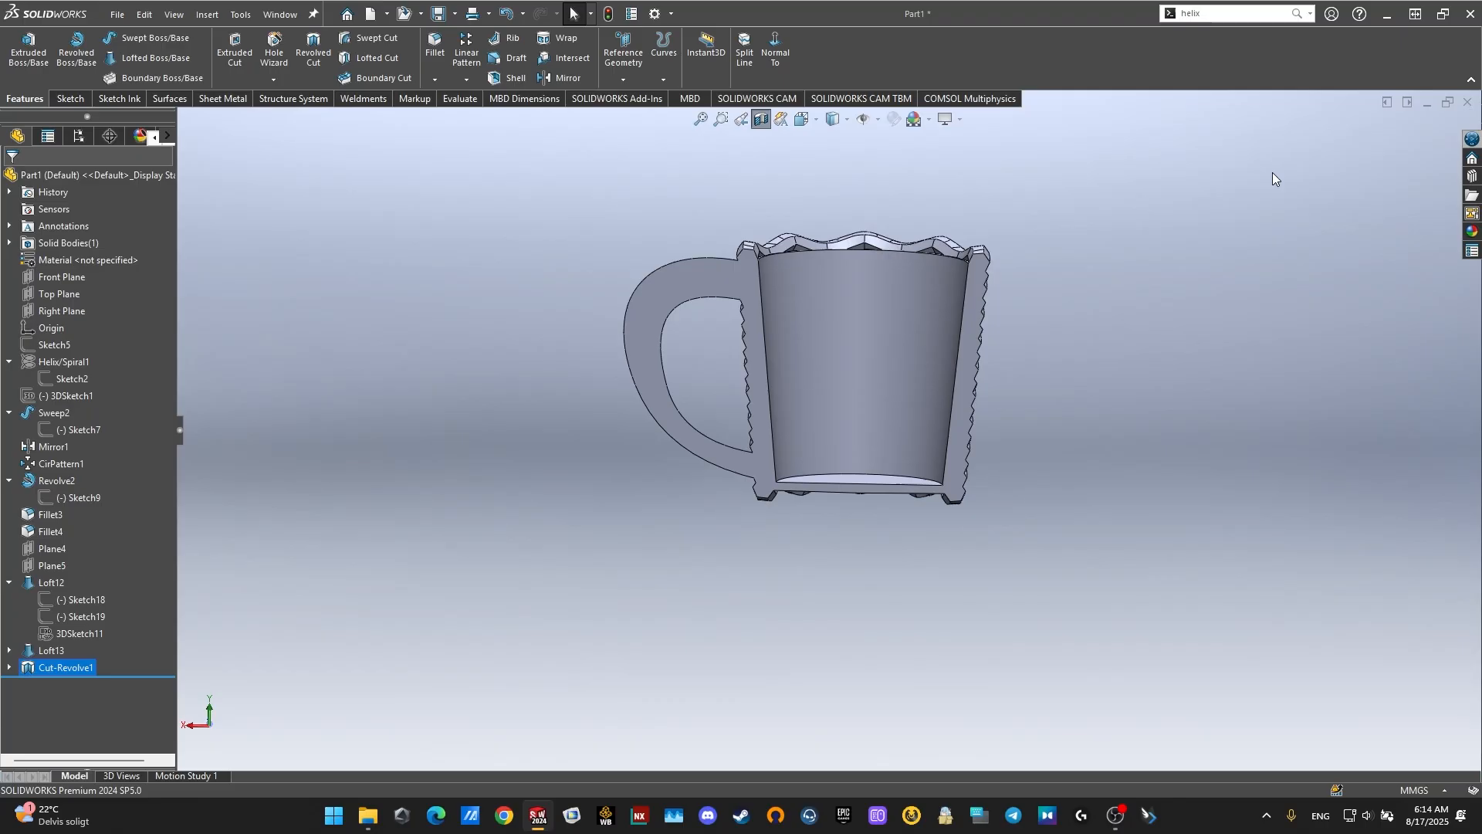
Step: Turn off the section view and inspect the whole cup and its handle from several sides
middle_click_drag(886, 325, 787, 328)
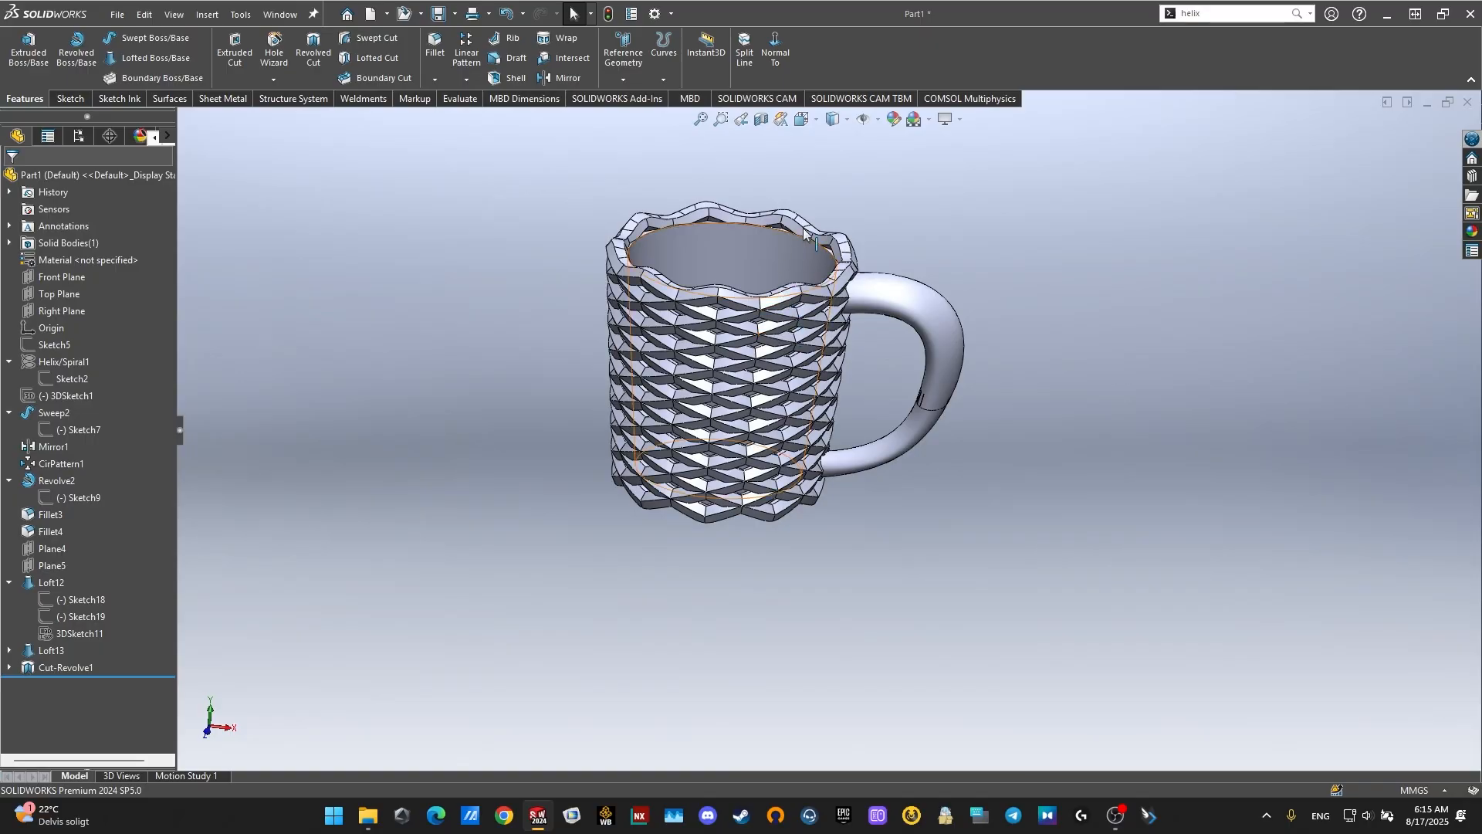
scroll(859, 329, "down", 3)
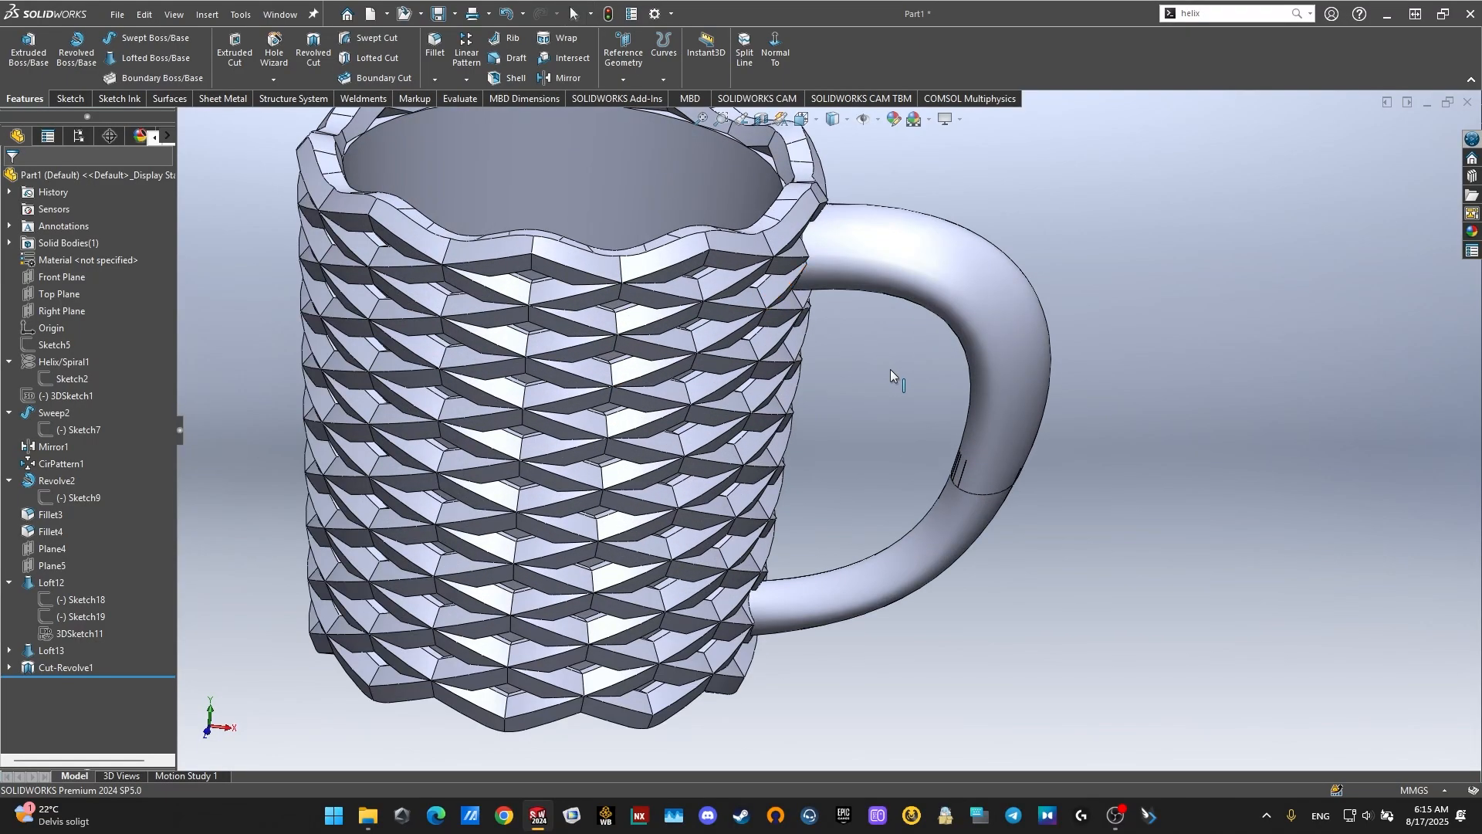
middle_click_drag(890, 369, 612, 291)
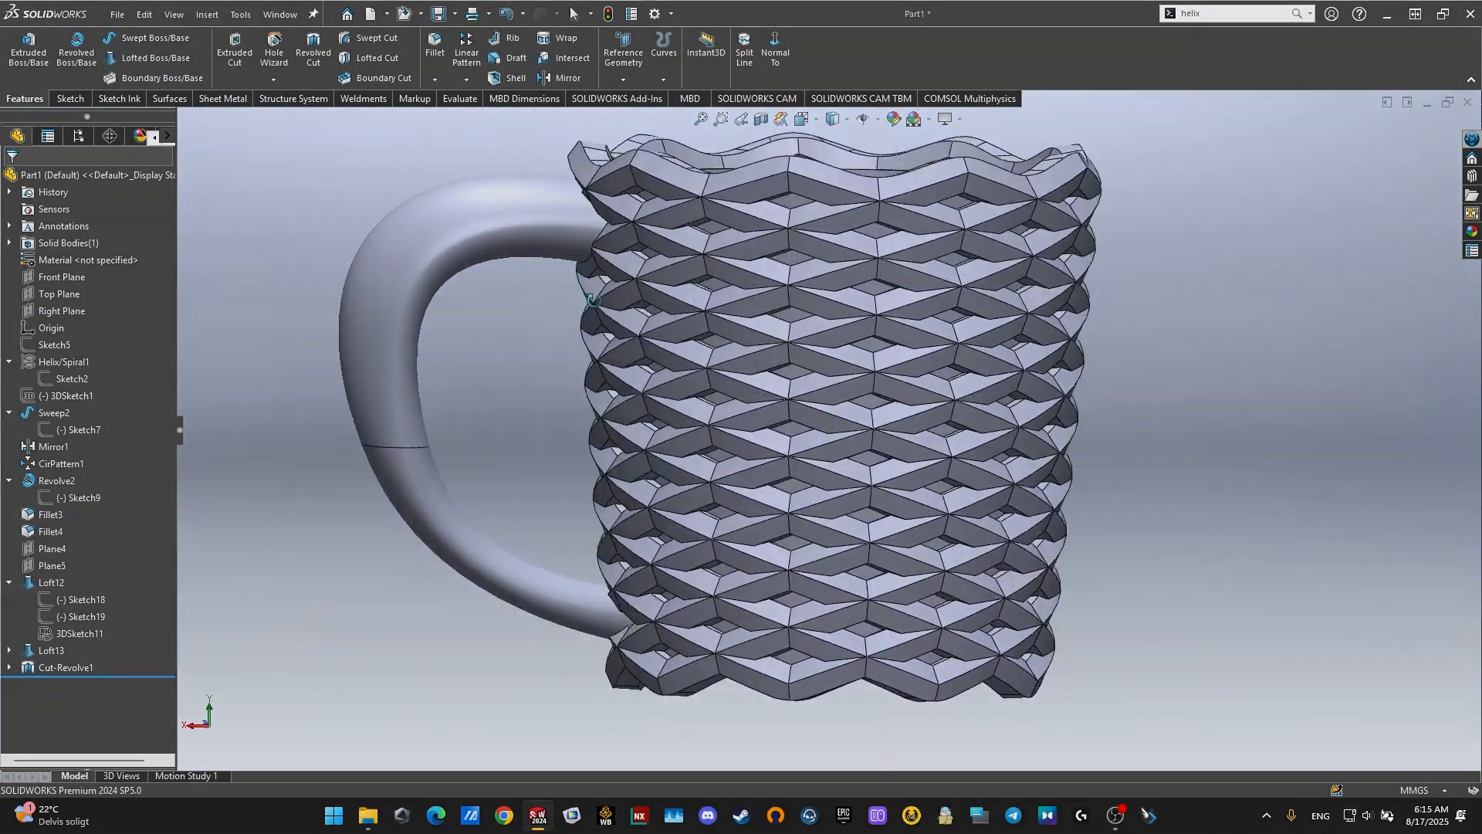